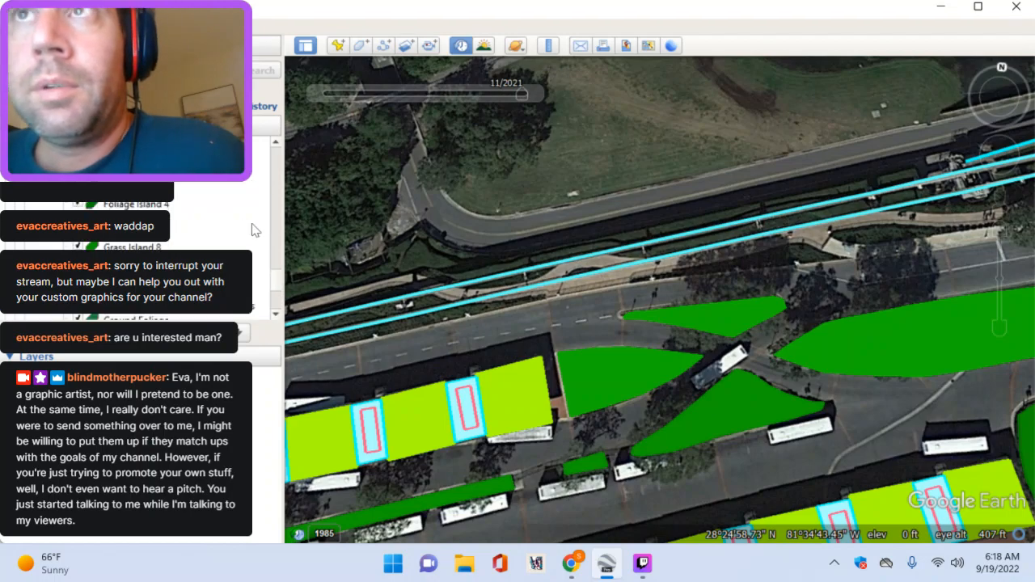
Step: Collapse the expanded TTC folder in the saved places list
{"action": "scroll", "coordinate": [242, 223], "scroll_direction": "up", "scroll_amount": 8}
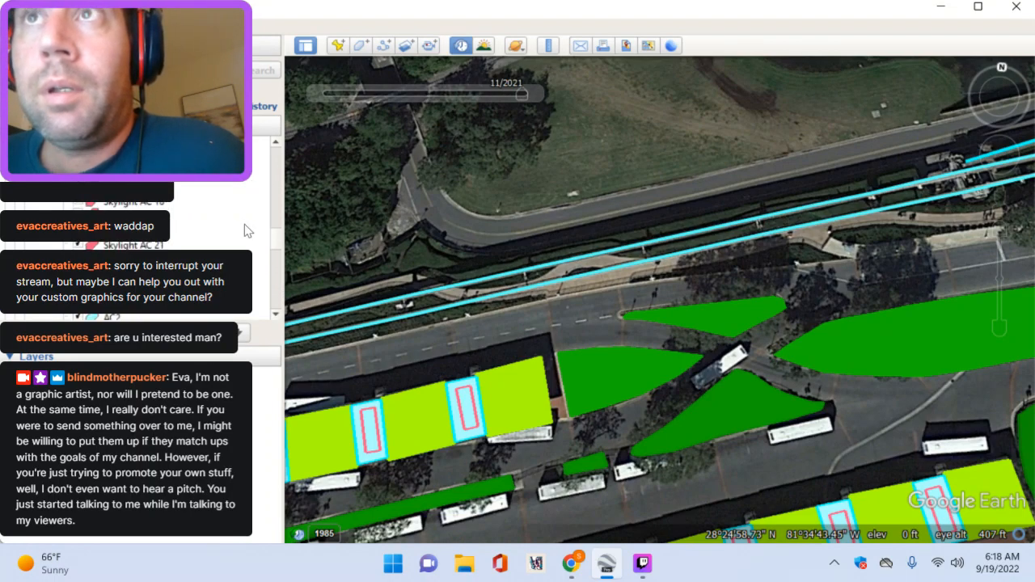
{"action": "scroll", "coordinate": [249, 239], "scroll_direction": "up", "scroll_amount": 10}
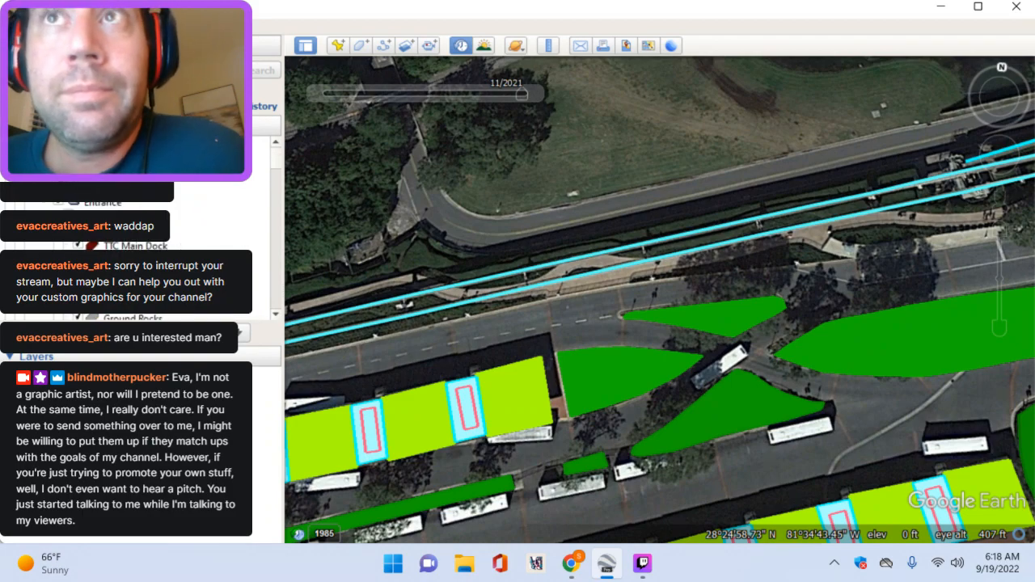
{"action": "scroll", "coordinate": [249, 239], "scroll_direction": "up", "scroll_amount": 3}
{"action": "scroll", "coordinate": [249, 239], "scroll_direction": "up", "scroll_amount": 2}
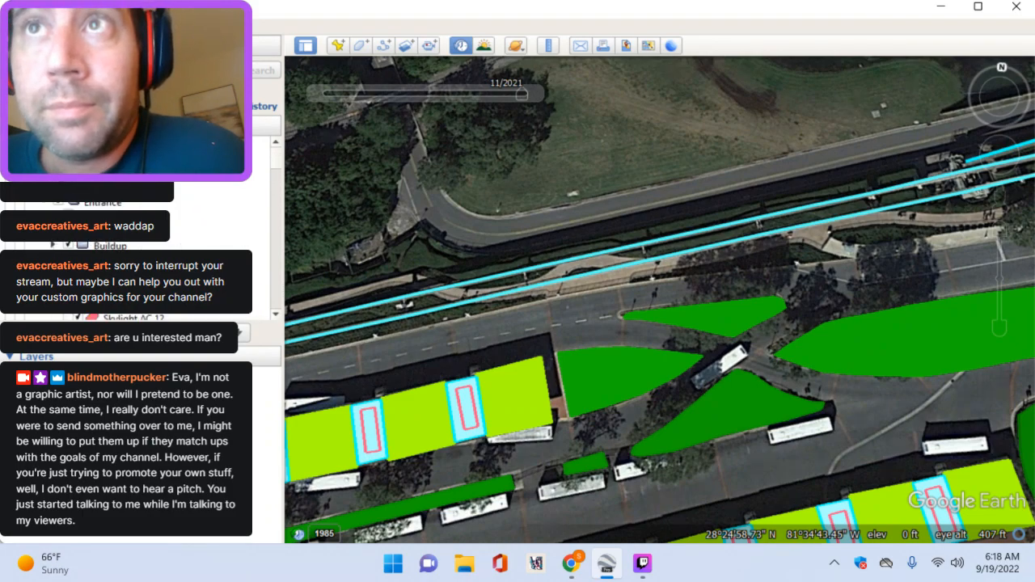
{"action": "scroll", "coordinate": [249, 239], "scroll_direction": "up", "scroll_amount": 2}
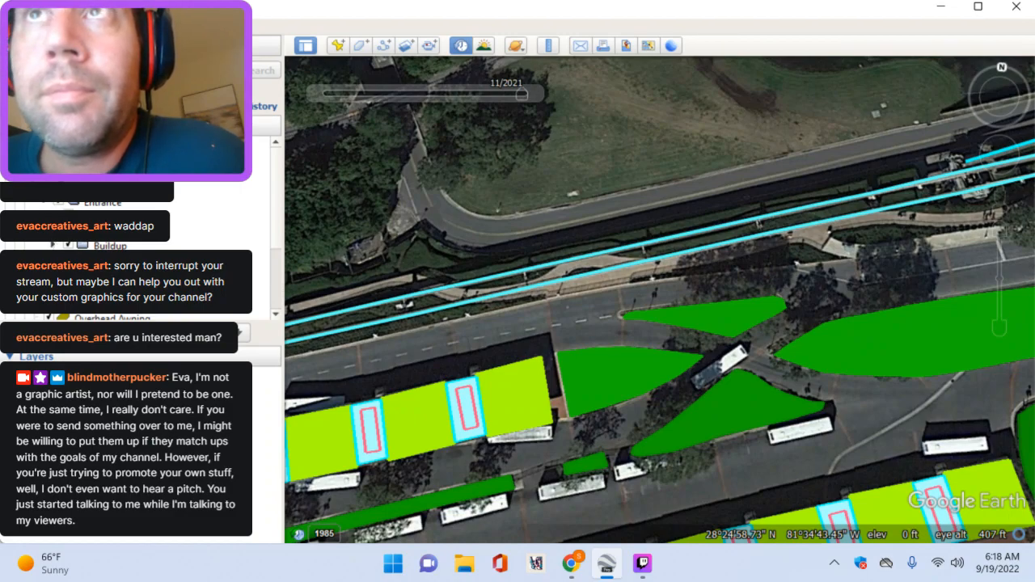
{"action": "left_click", "coordinate": [28, 190]}
{"action": "left_click", "coordinate": [25, 202]}
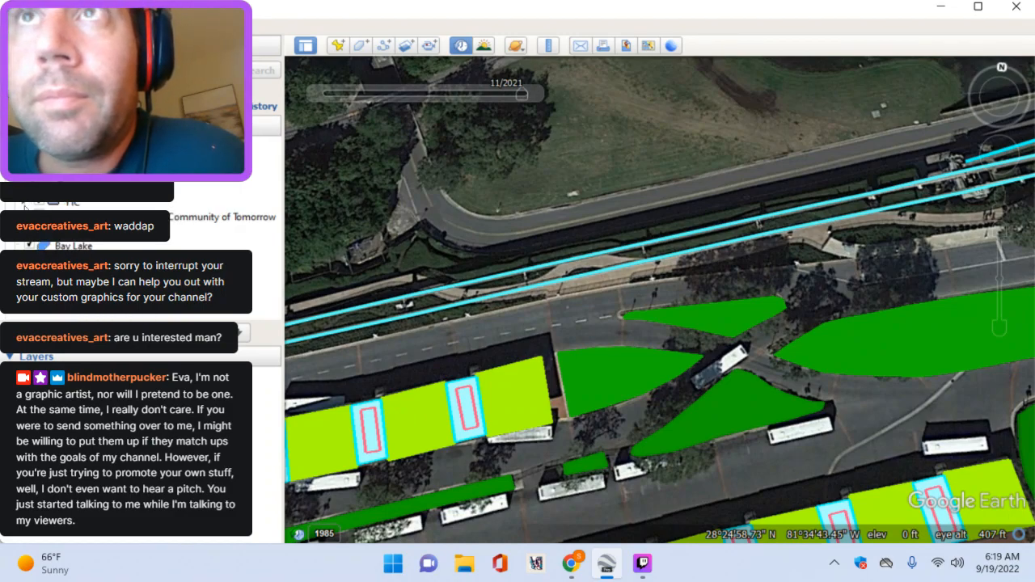
Step: Add a new folder named Roads inside the parent folder that holds the project's places
{"action": "left_click", "coordinate": [50, 172]}
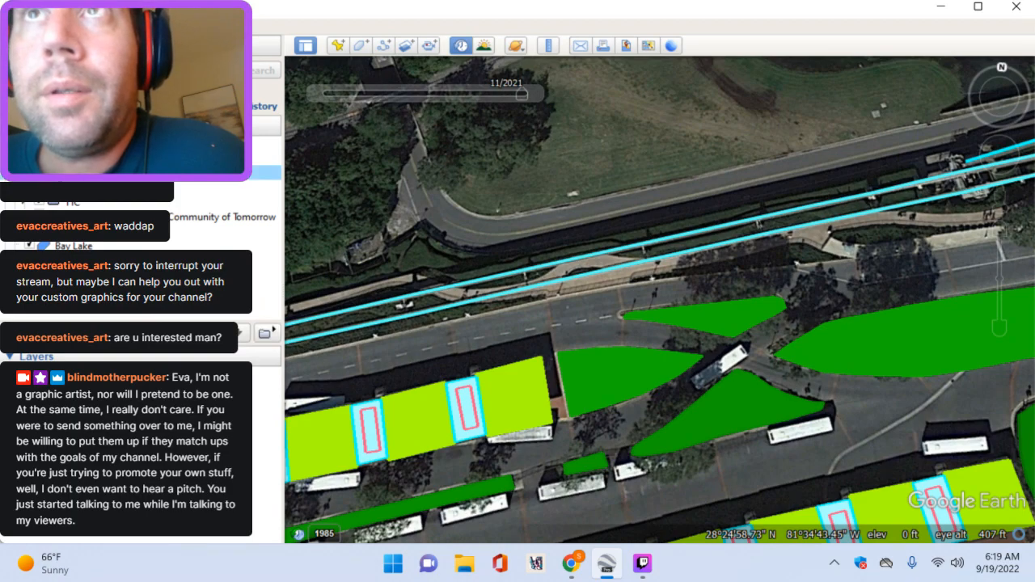
{"action": "key", "text": "Left"}
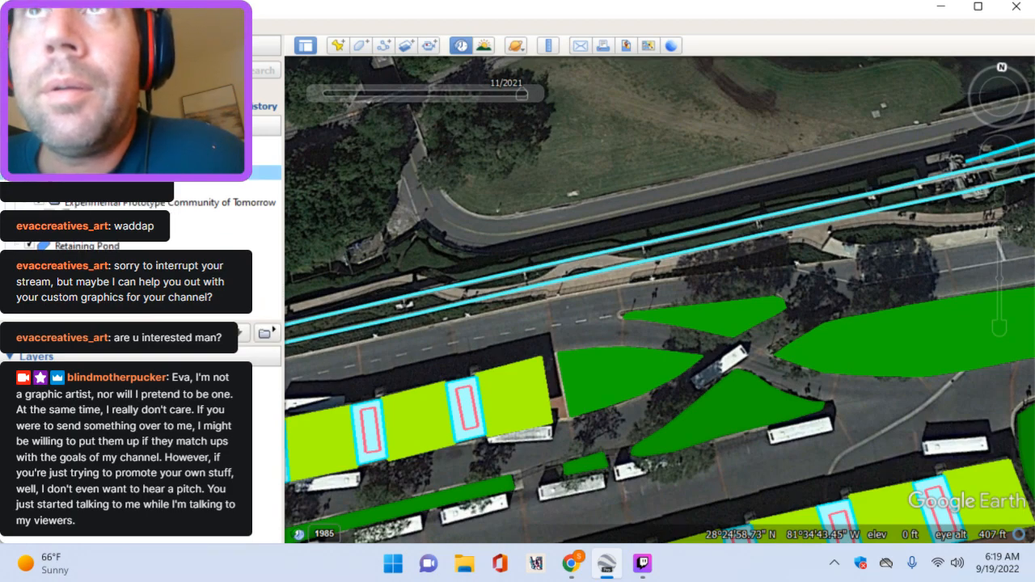
{"action": "scroll", "coordinate": [142, 218], "scroll_direction": "up", "scroll_amount": 1}
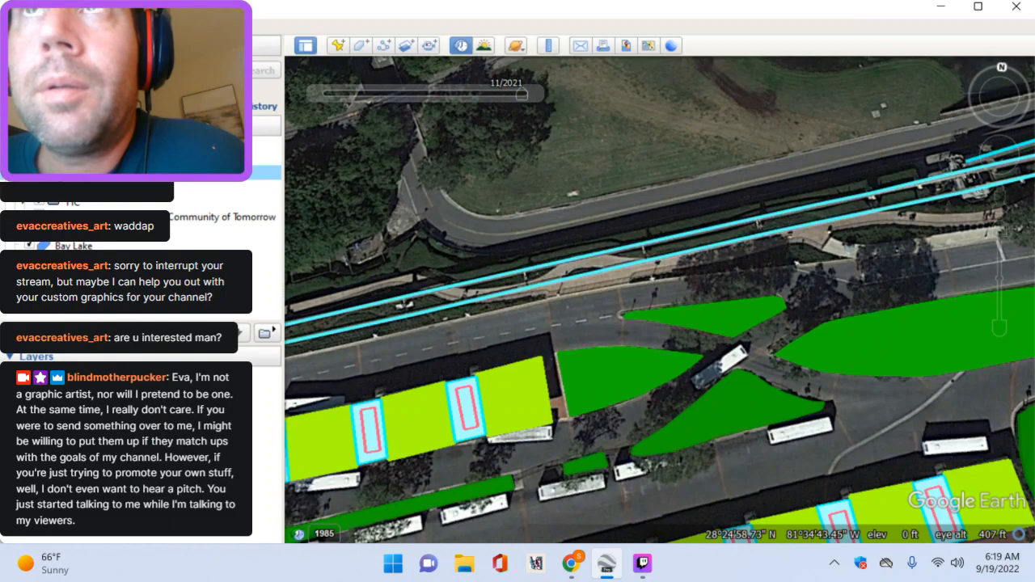
{"action": "right_click", "coordinate": [81, 172]}
{"action": "mouse_move", "coordinate": [170, 179]}
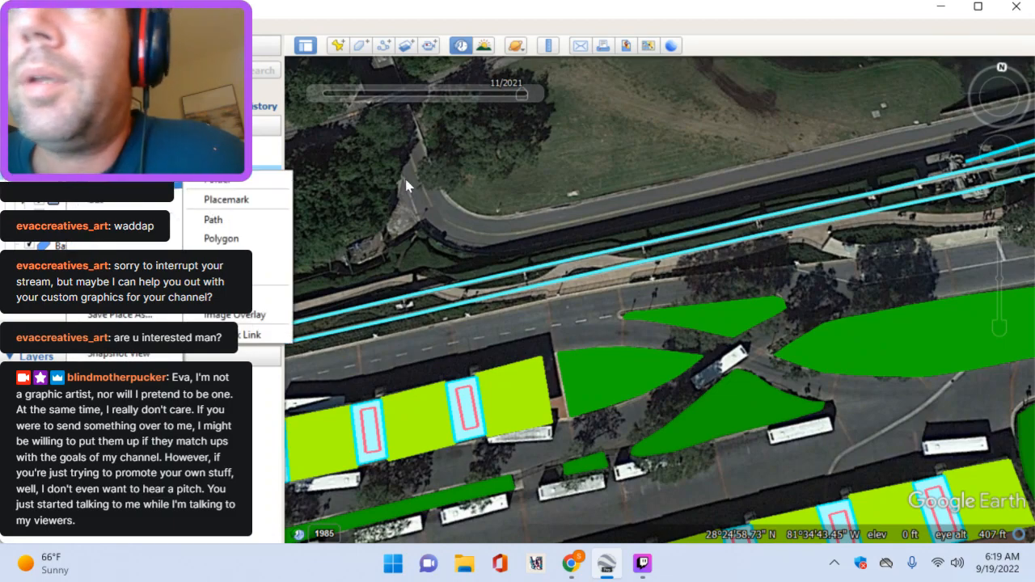
{"action": "left_click", "coordinate": [202, 180]}
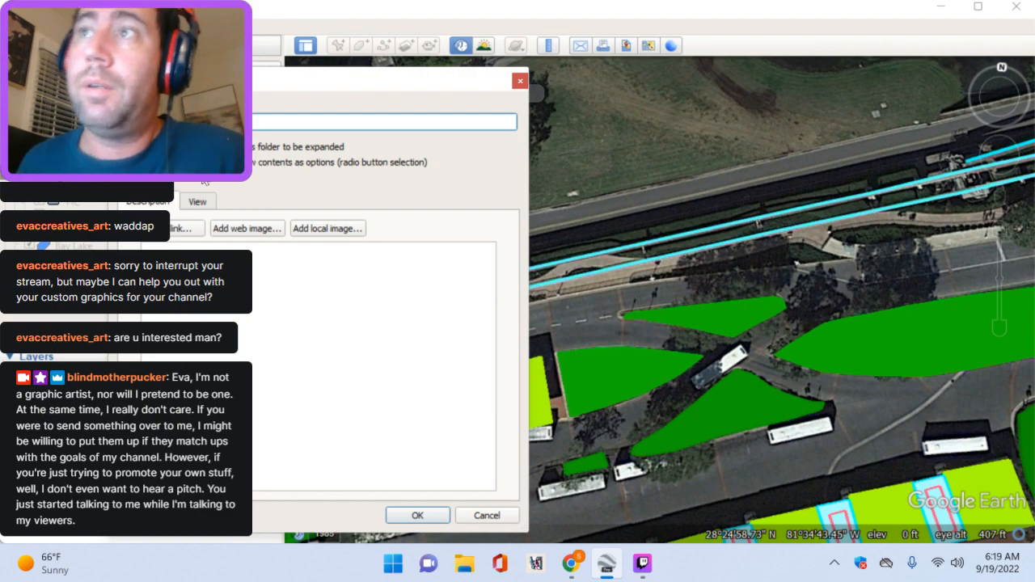
{"action": "key", "text": "Return"}
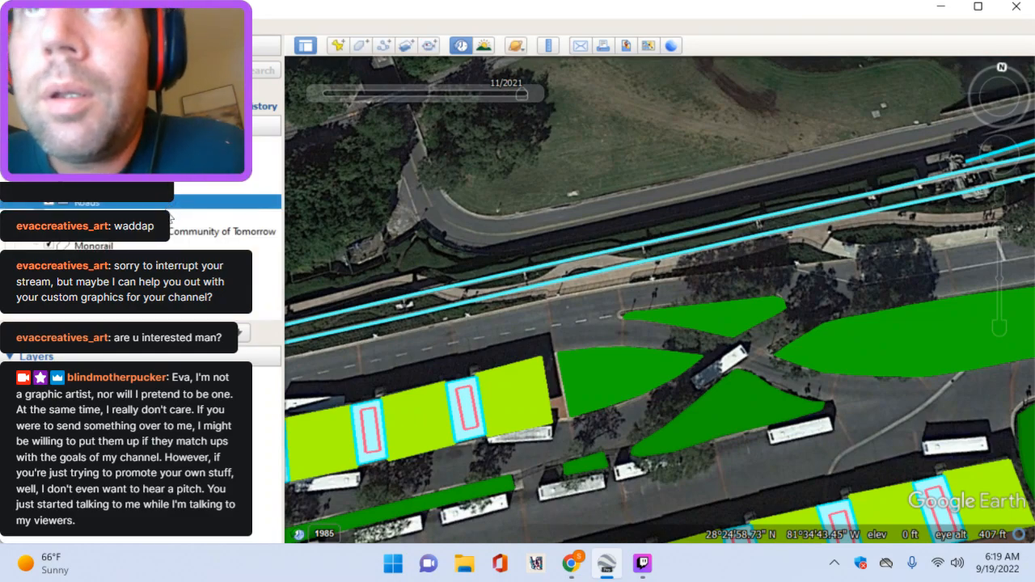
Step: Move the TTC folder, the Experimental Prototype Community of Tomorrow folder and the Monorail item above the Pathways folder
{"action": "left_click", "coordinate": [121, 217]}
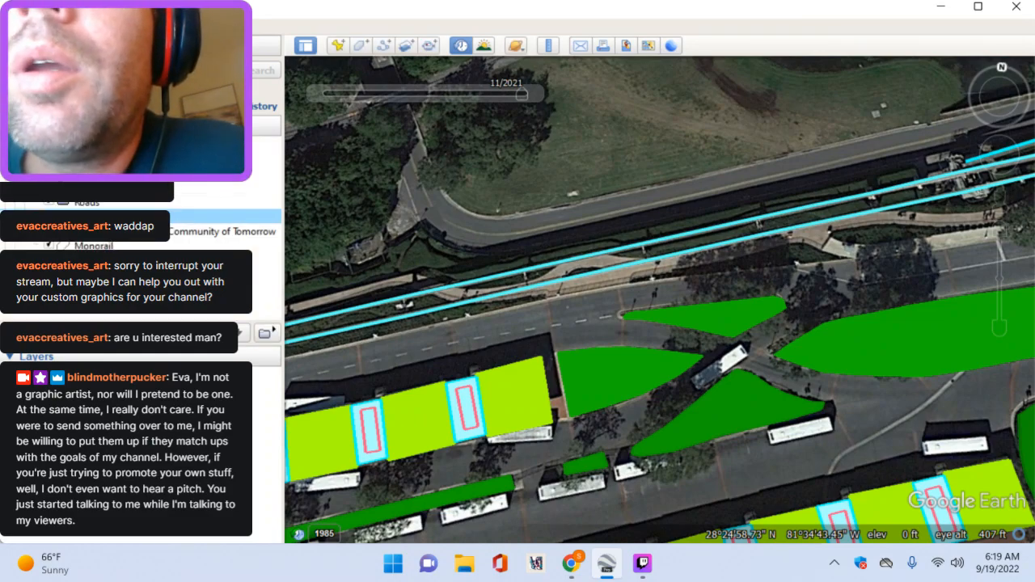
{"action": "left_click_drag", "start_coordinate": [122, 217], "coordinate": [121, 172]}
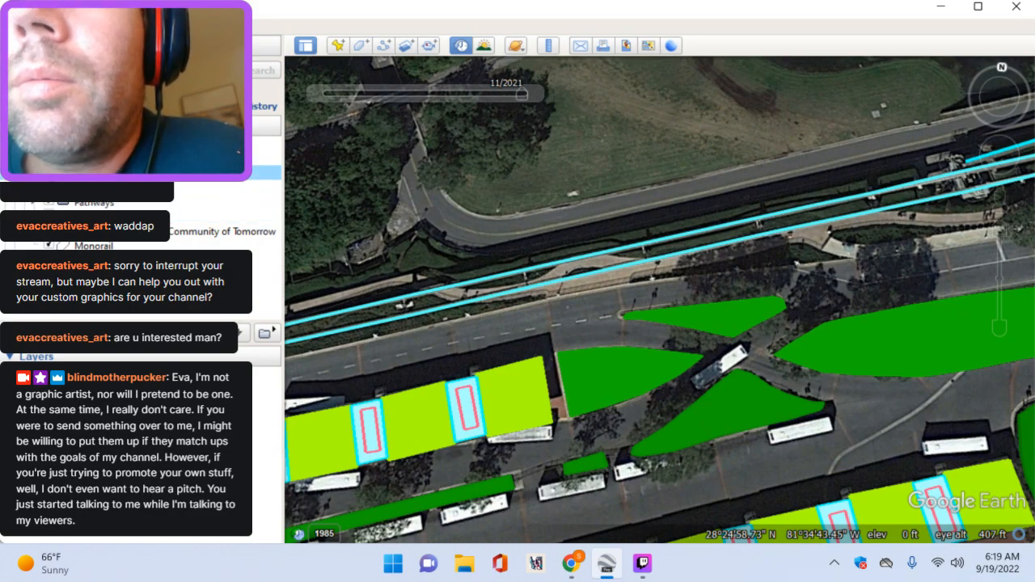
{"action": "left_click_drag", "start_coordinate": [101, 233], "coordinate": [130, 158]}
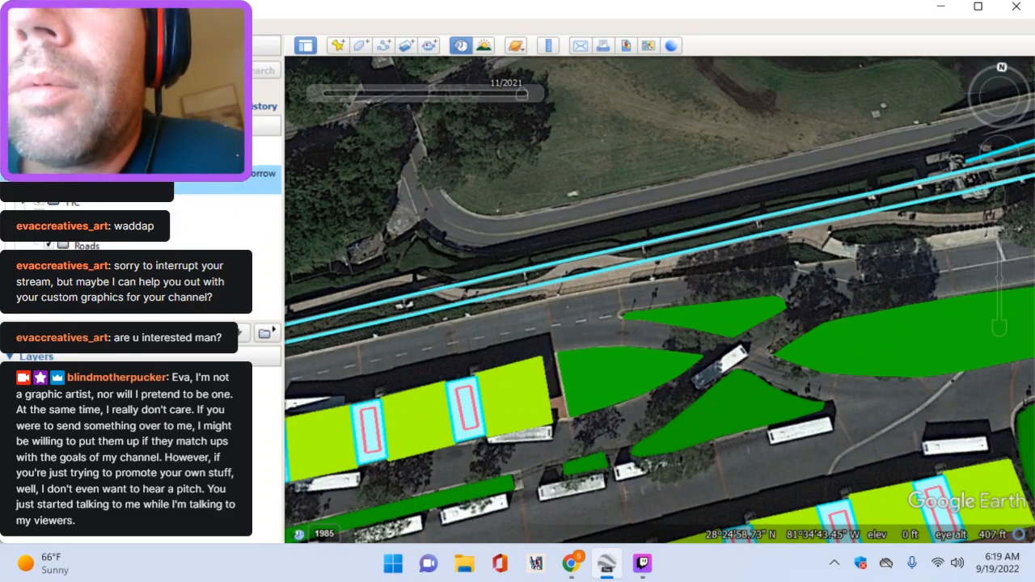
{"action": "left_click_drag", "start_coordinate": [113, 260], "coordinate": [113, 215]}
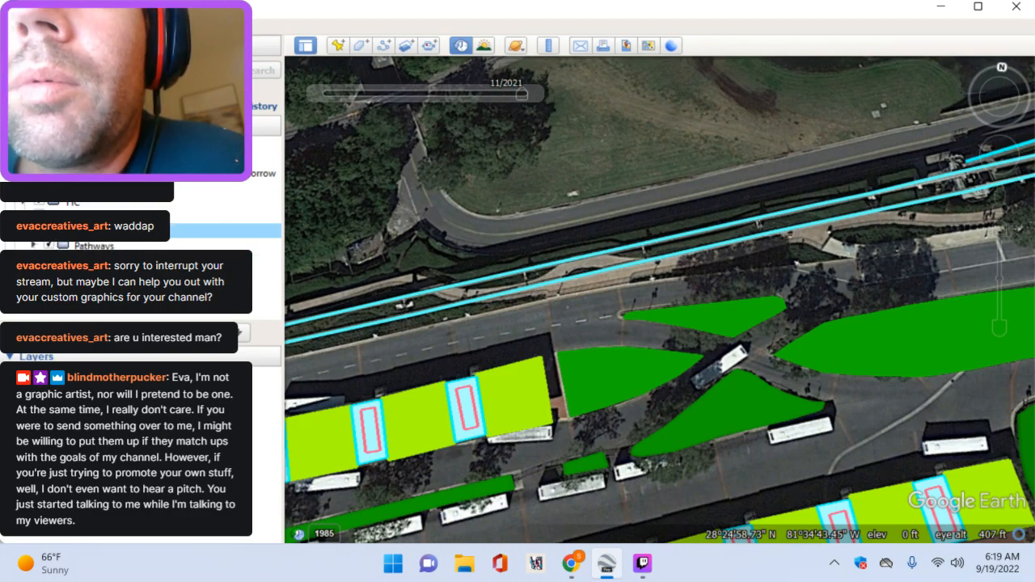
Step: Start a new polygon in the Roads folder, set its line colour to #515151 and copy that colour code
{"action": "left_click", "coordinate": [91, 245]}
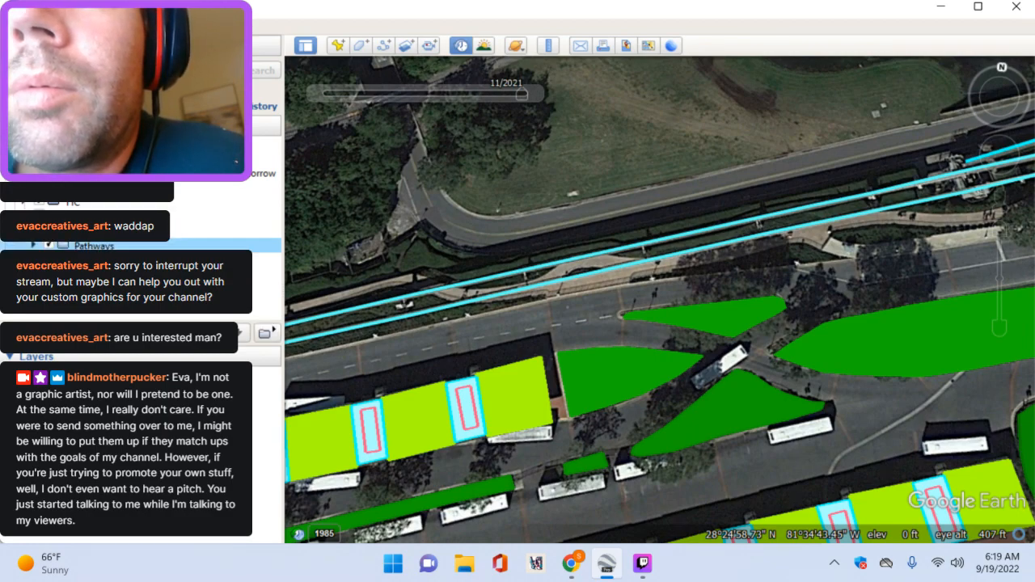
{"action": "right_click", "coordinate": [91, 260]}
{"action": "mouse_move", "coordinate": [145, 270]}
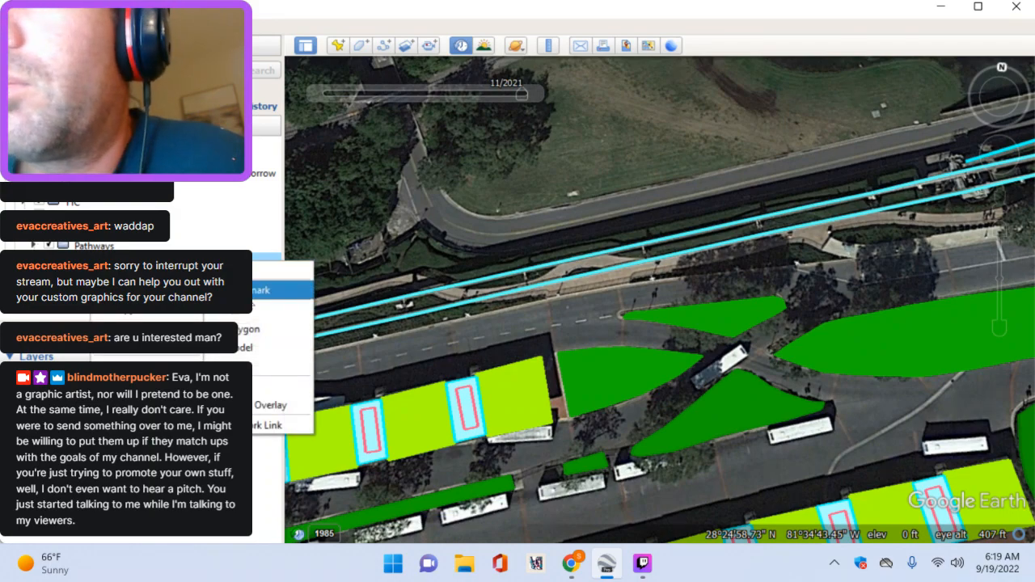
{"action": "left_click", "coordinate": [273, 330]}
{"action": "left_click", "coordinate": [220, 159]}
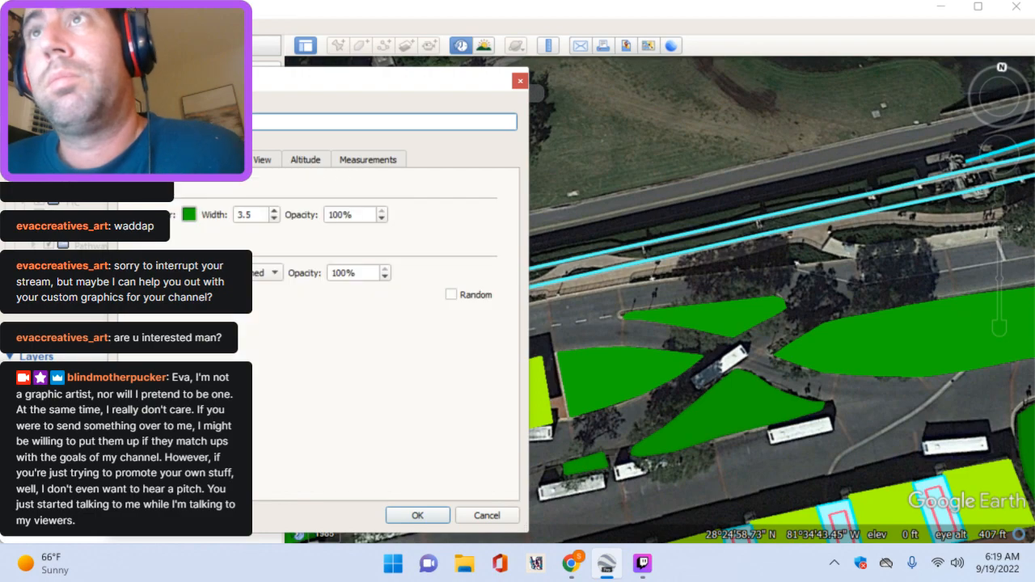
{"action": "left_click", "coordinate": [188, 214]}
{"action": "left_click_drag", "start_coordinate": [471, 290], "coordinate": [531, 325]}
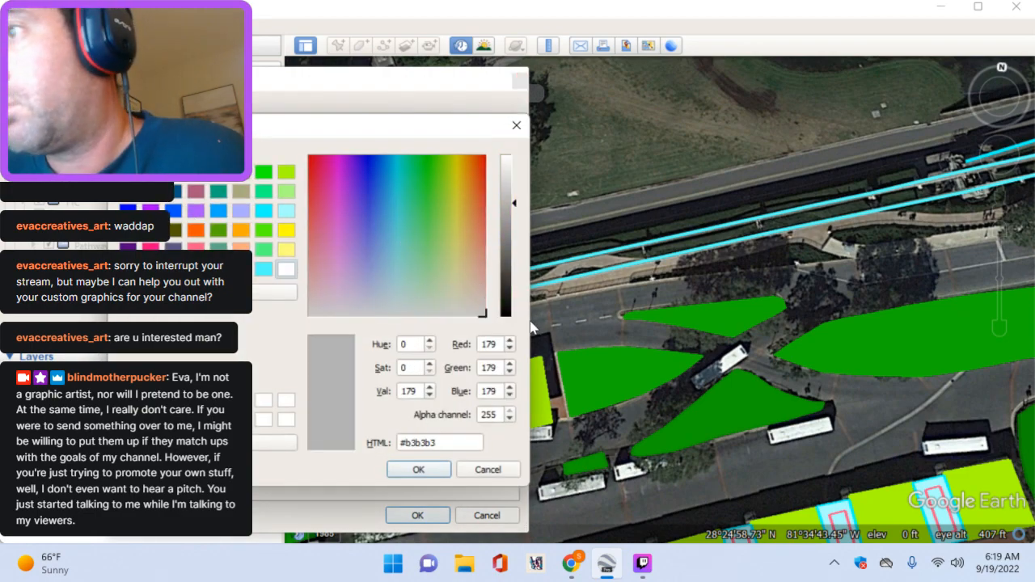
{"action": "mouse_move", "coordinate": [515, 211]}
{"action": "left_mouse_down"}
{"action": "mouse_move", "coordinate": [520, 277]}
{"action": "mouse_move", "coordinate": [521, 267]}
{"action": "left_mouse_up"}
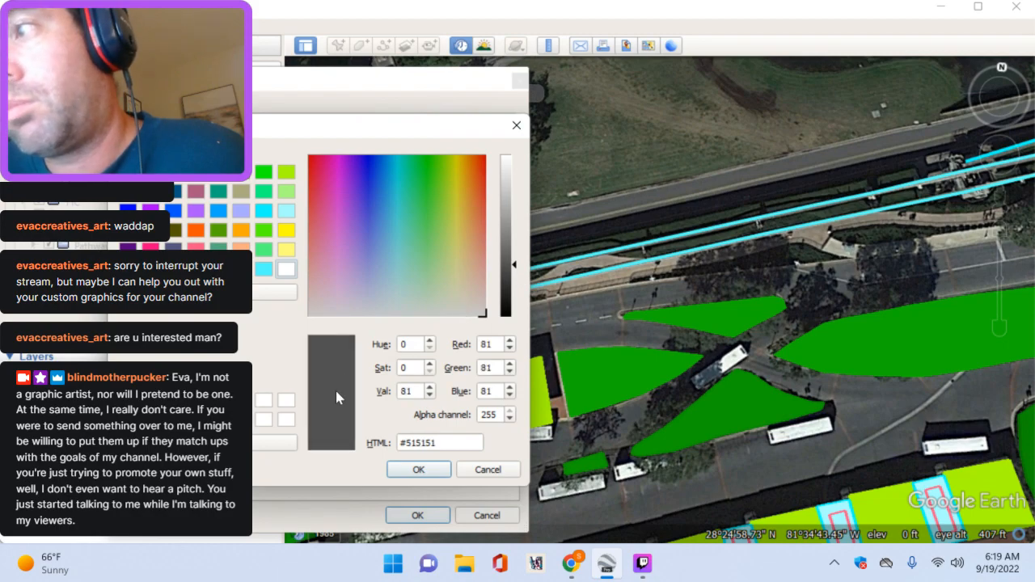
{"action": "left_click_drag", "start_coordinate": [442, 442], "coordinate": [300, 419]}
{"action": "key", "text": "ctrl+c"}
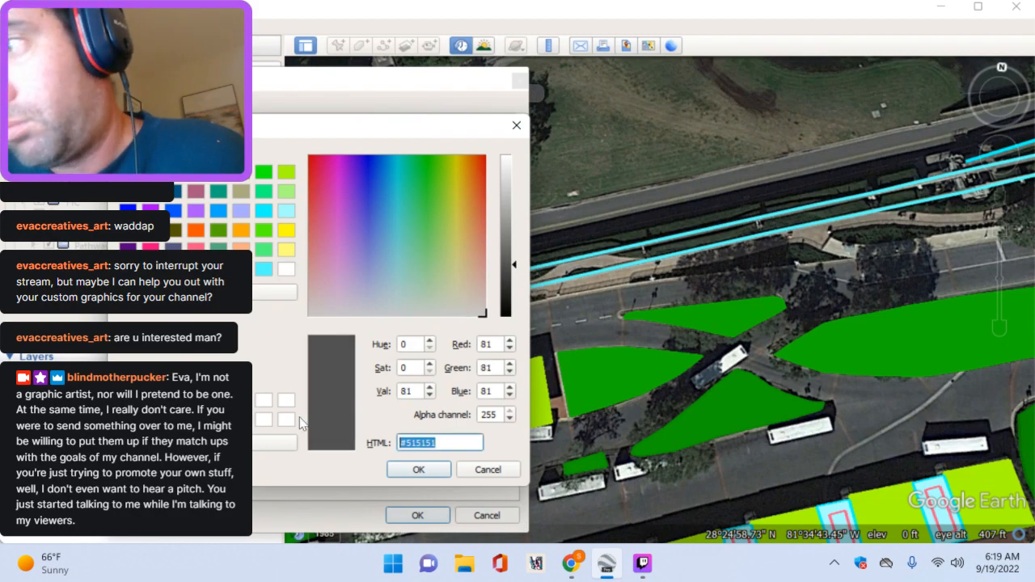
{"action": "left_click", "coordinate": [421, 470]}
Step: Set the polygon's area fill colour to the same #515151 grey
{"action": "left_click", "coordinate": [189, 272]}
{"action": "key", "text": "Tab"}
{"action": "key", "text": "ctrl+v"}
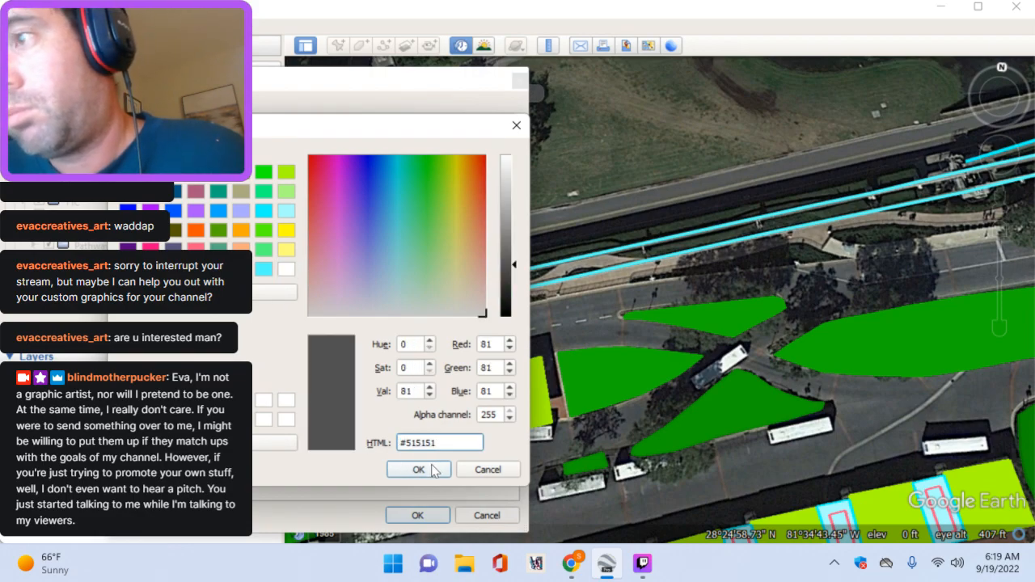
{"action": "left_click", "coordinate": [417, 470]}
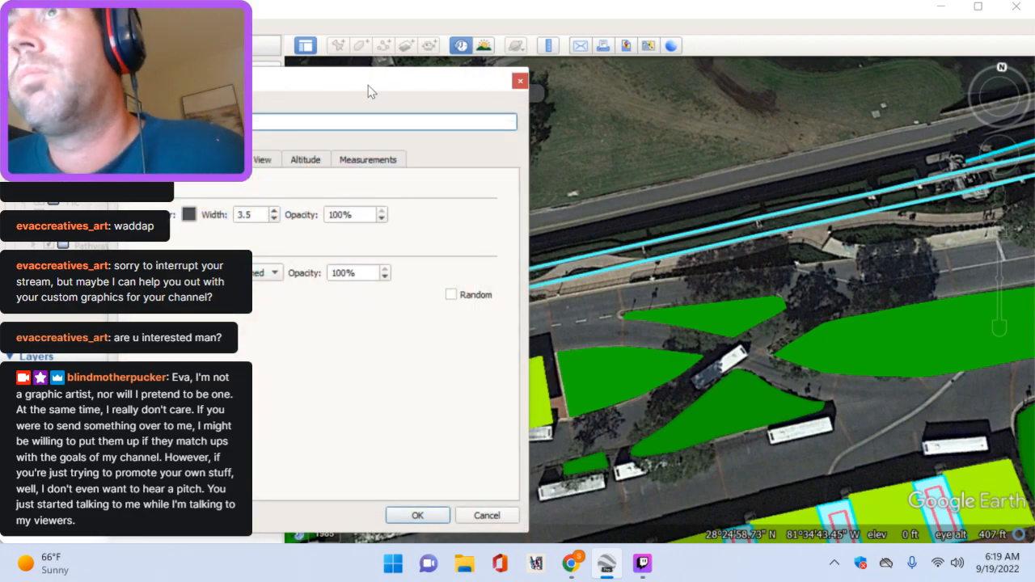
Step: Place the road polygon's first points westward along the northern curb, starting just above the narrow green island's tip
{"action": "left_click_drag", "start_coordinate": [341, 80], "coordinate": [285, 73]}
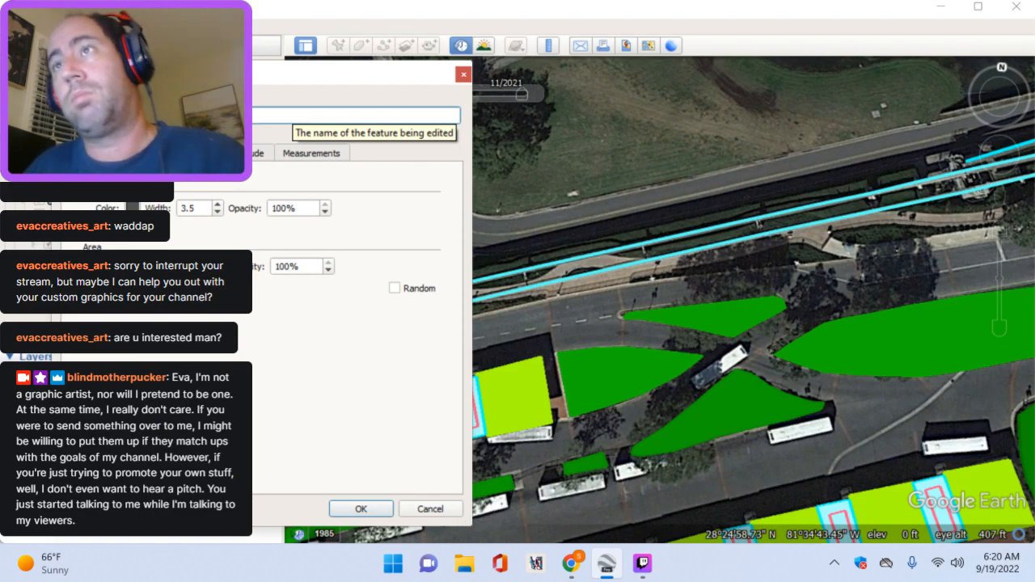
{"action": "left_click", "coordinate": [642, 284]}
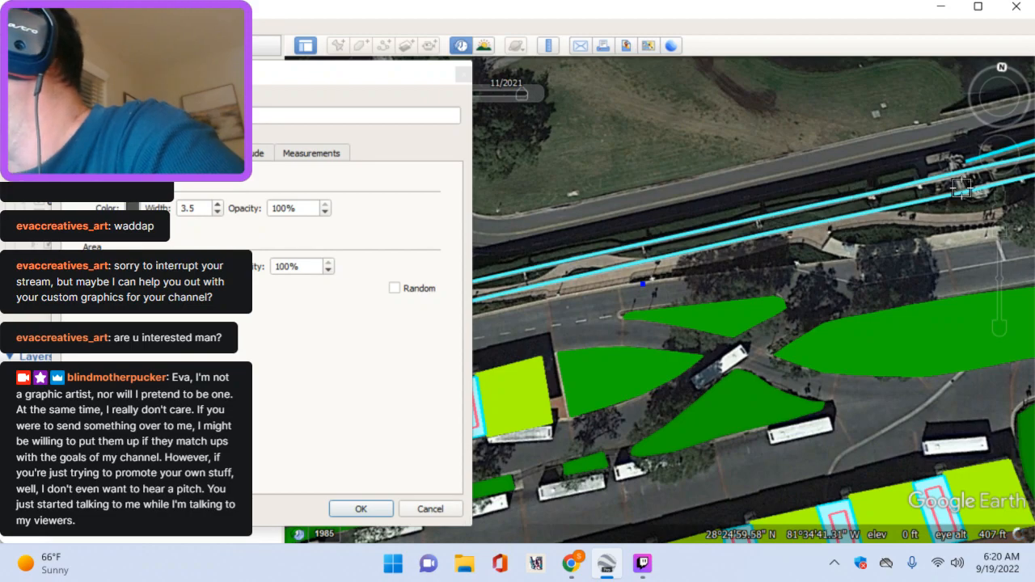
{"action": "scroll", "coordinate": [631, 313], "scroll_direction": "up", "scroll_amount": 2}
{"action": "scroll", "coordinate": [629, 311], "scroll_direction": "up", "scroll_amount": 3}
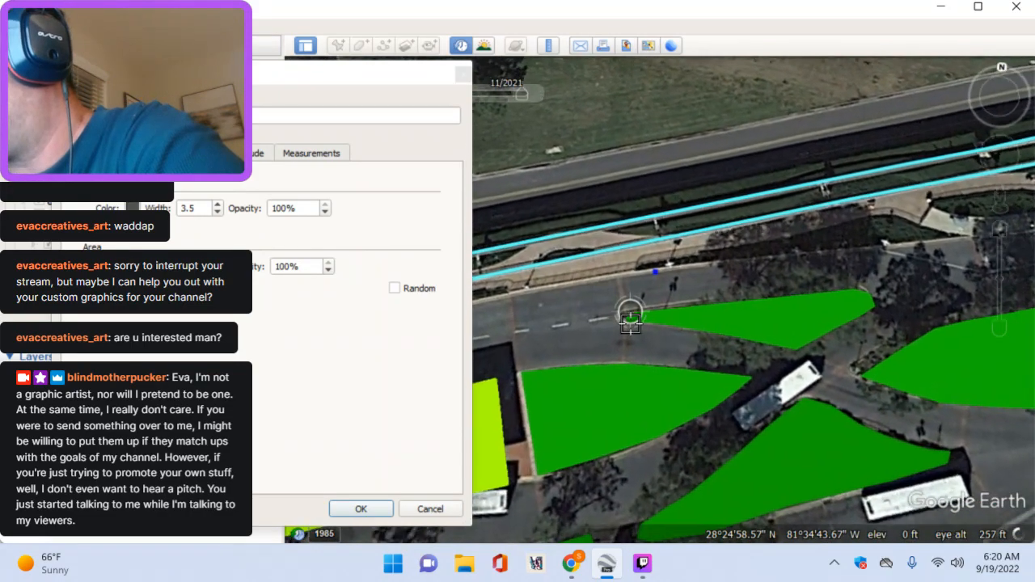
{"action": "left_click_drag", "start_coordinate": [1000, 106], "coordinate": [1003, 132]}
{"action": "key", "text": "Up"}
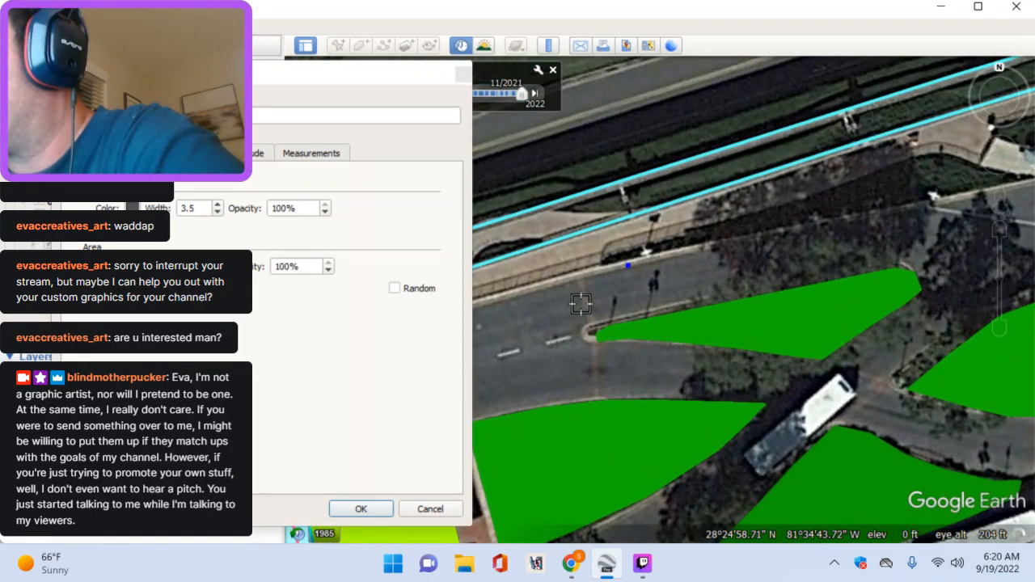
{"action": "key", "text": "Left"}
{"action": "left_click", "coordinate": [624, 299]}
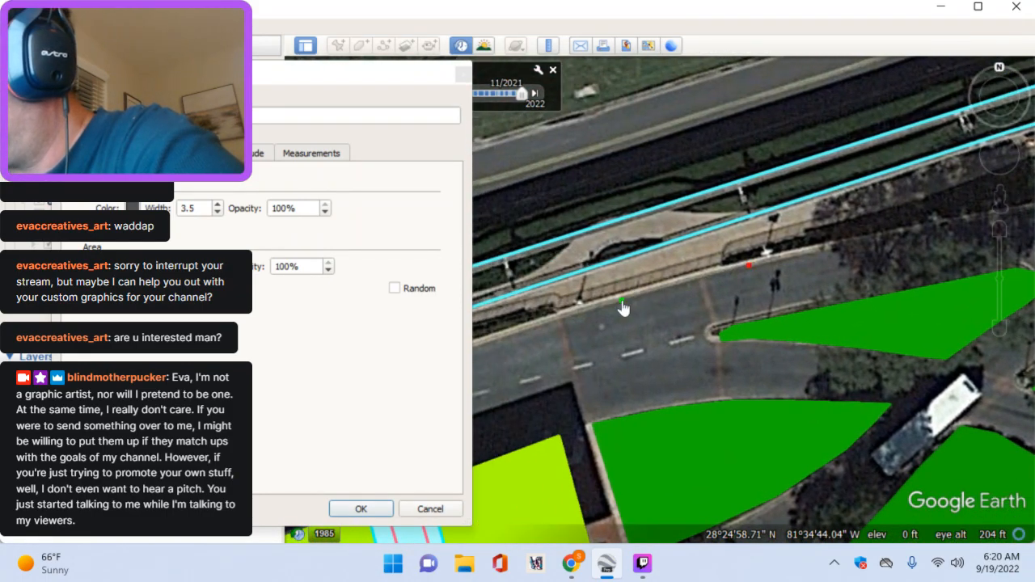
{"action": "key", "text": "Left"}
{"action": "left_click", "coordinate": [609, 342]}
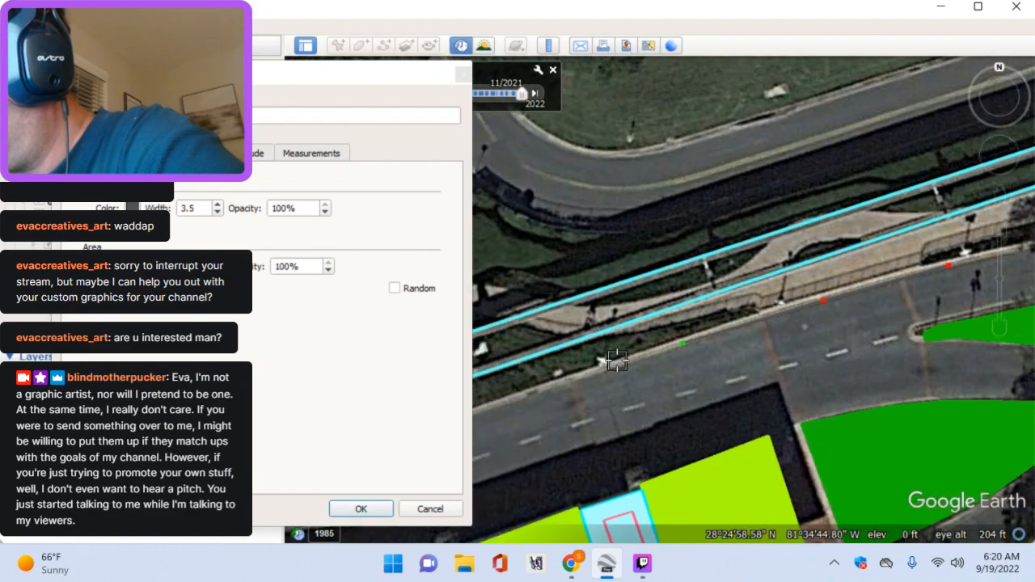
{"action": "left_click", "coordinate": [616, 379]}
{"action": "key", "text": "Left"}
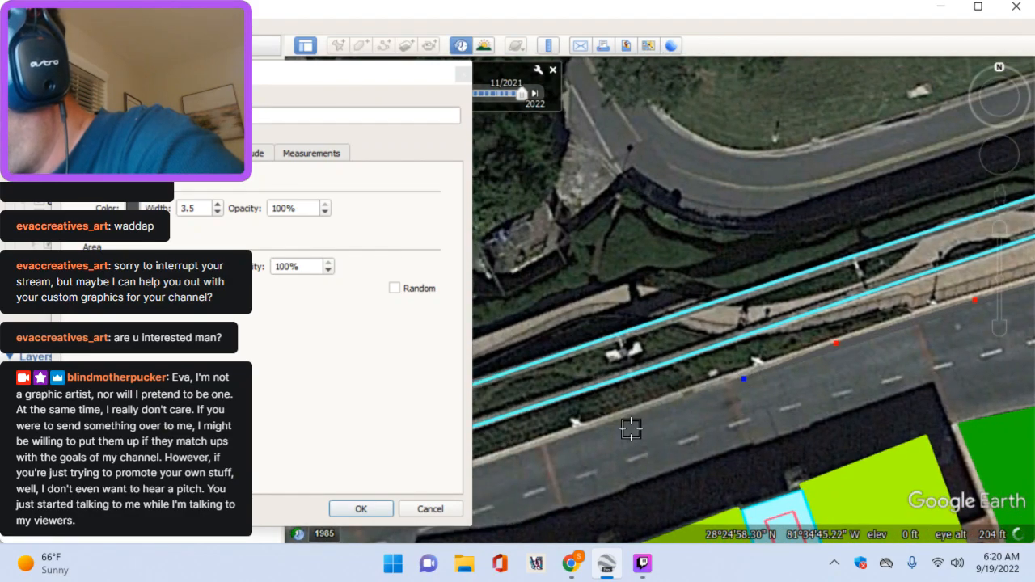
{"action": "left_click", "coordinate": [603, 423]}
Step: Extend the road polygon westward along the northern curb and around the rounded tip of the hedge strip beneath the monorail lines
{"action": "key", "text": "Left"}
{"action": "key", "text": "Left"}
{"action": "key", "text": "Down"}
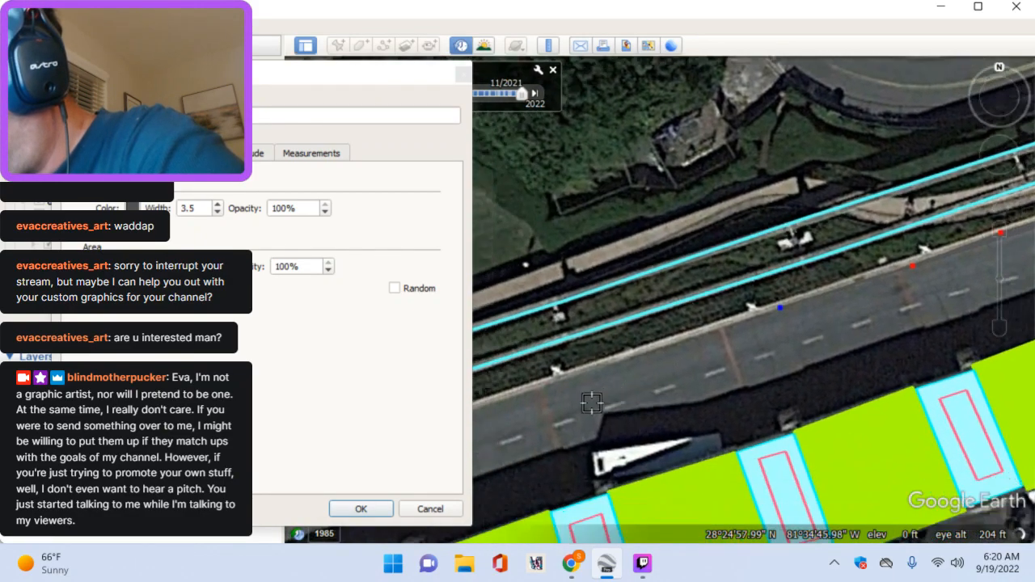
{"action": "left_click", "coordinate": [564, 382]}
{"action": "key", "text": "Left"}
{"action": "key", "text": "Down"}
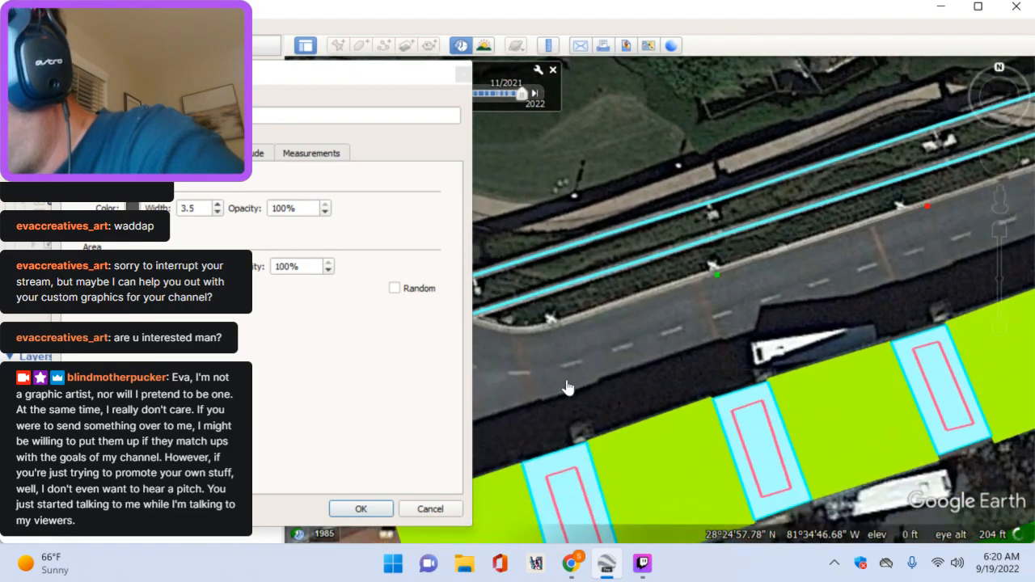
{"action": "left_click", "coordinate": [566, 333]}
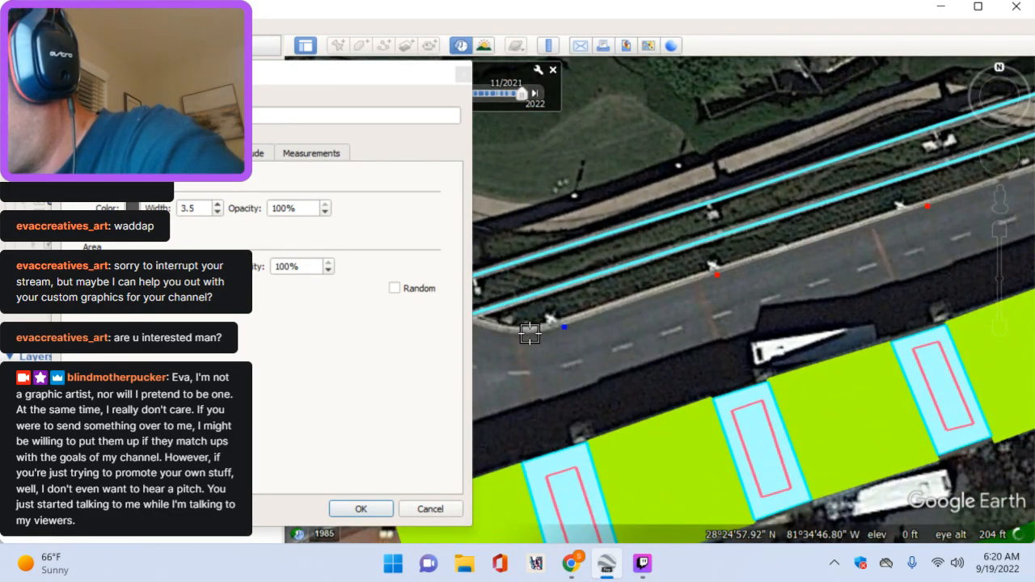
{"action": "left_click", "coordinate": [524, 339]}
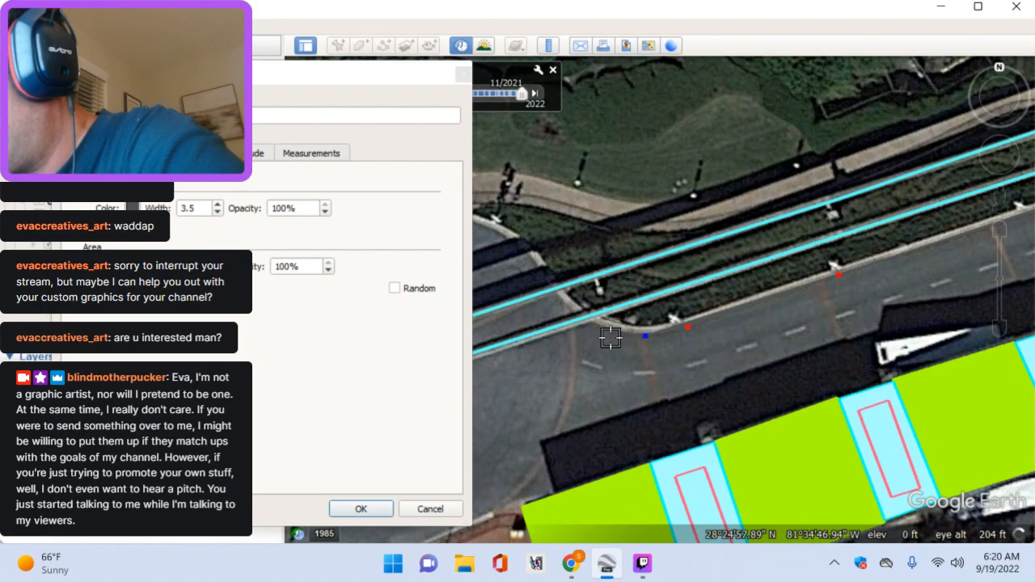
{"action": "left_click", "coordinate": [608, 329]}
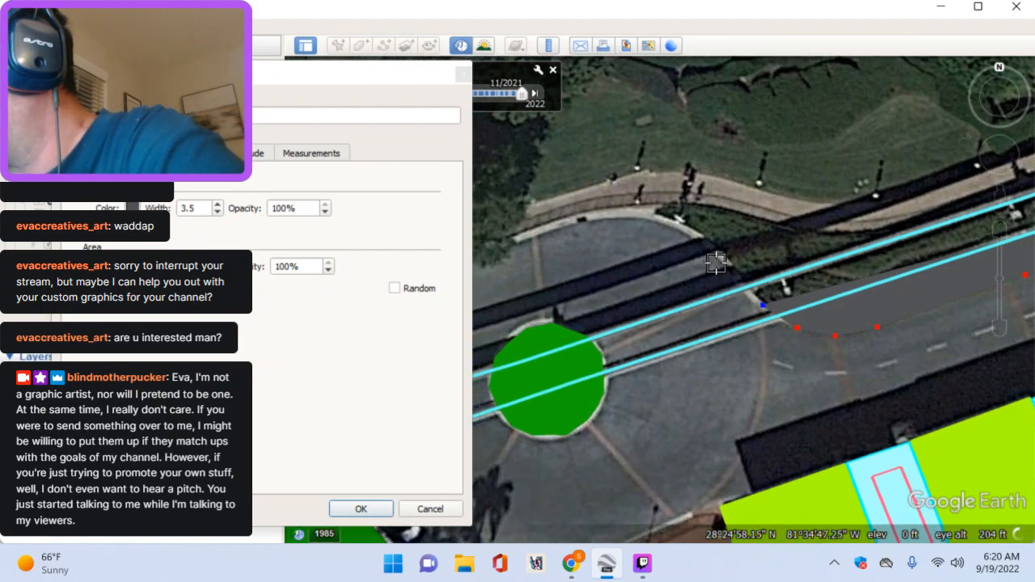
Step: Trace the turnaround's northeastern curb across the monorail lines and up to its northern edge
{"action": "left_click", "coordinate": [719, 259]}
{"action": "left_click", "coordinate": [683, 231]}
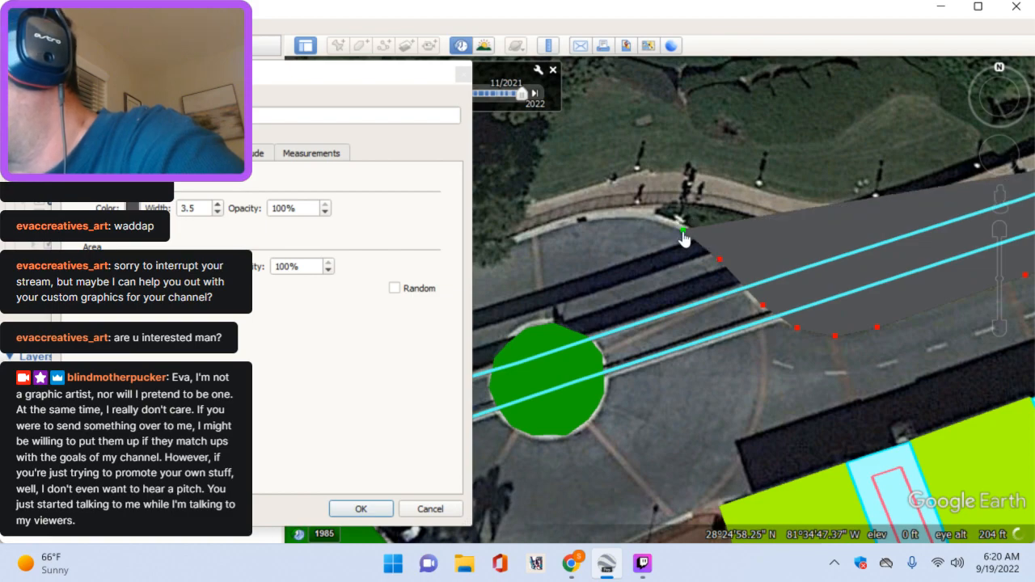
{"action": "left_click", "coordinate": [681, 295]}
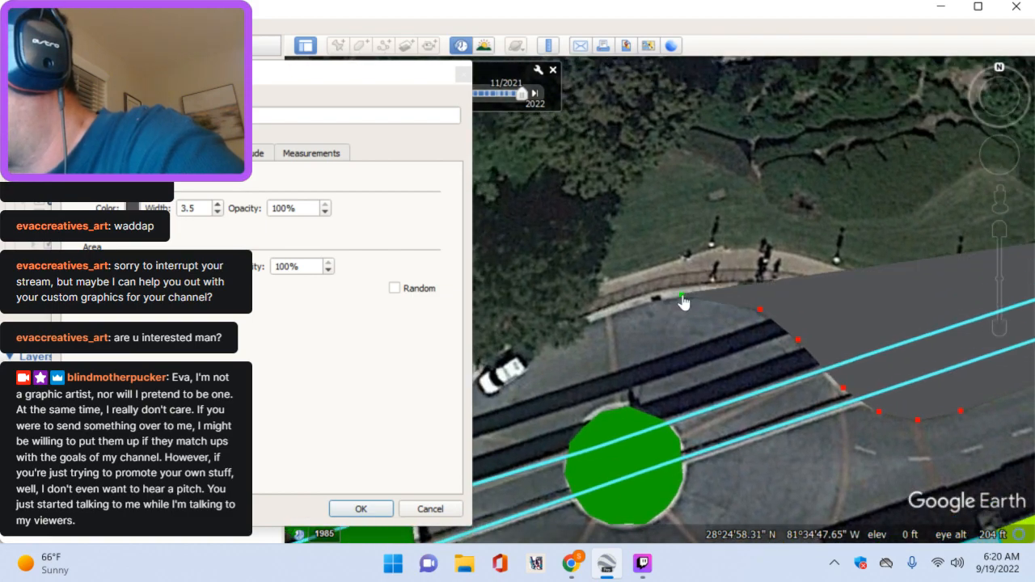
{"action": "left_click", "coordinate": [626, 306]}
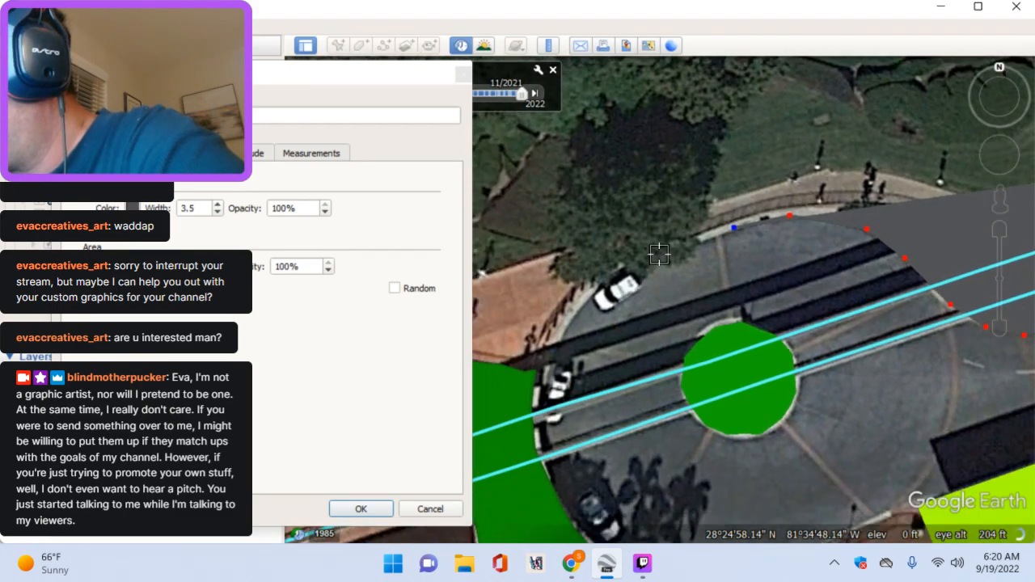
Step: Continue the polygon along the turnaround's northwestern curb, past the parked white car, to the monorail lines
{"action": "left_click", "coordinate": [675, 248]}
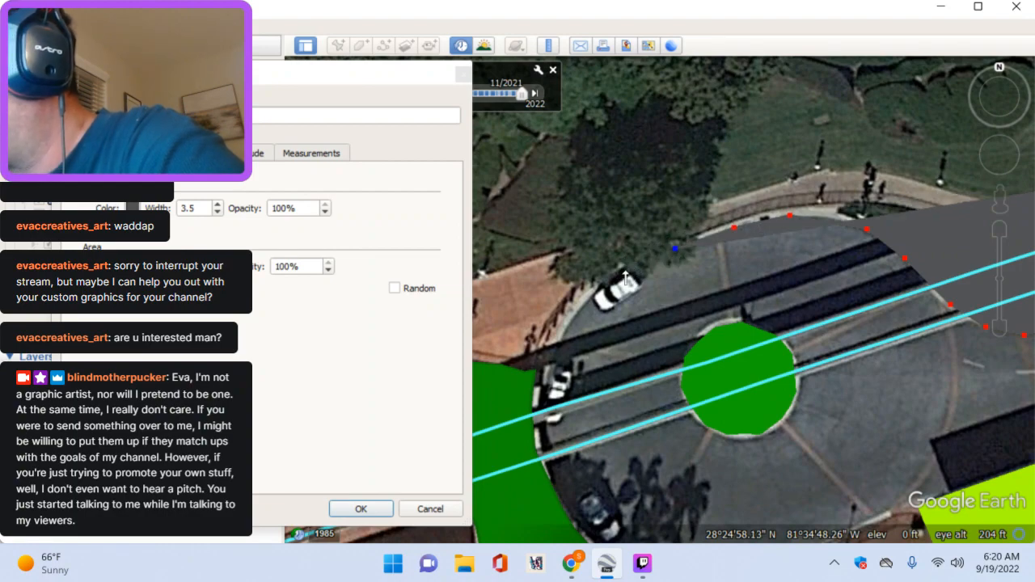
{"action": "left_click", "coordinate": [625, 270]}
{"action": "left_click", "coordinate": [594, 291]}
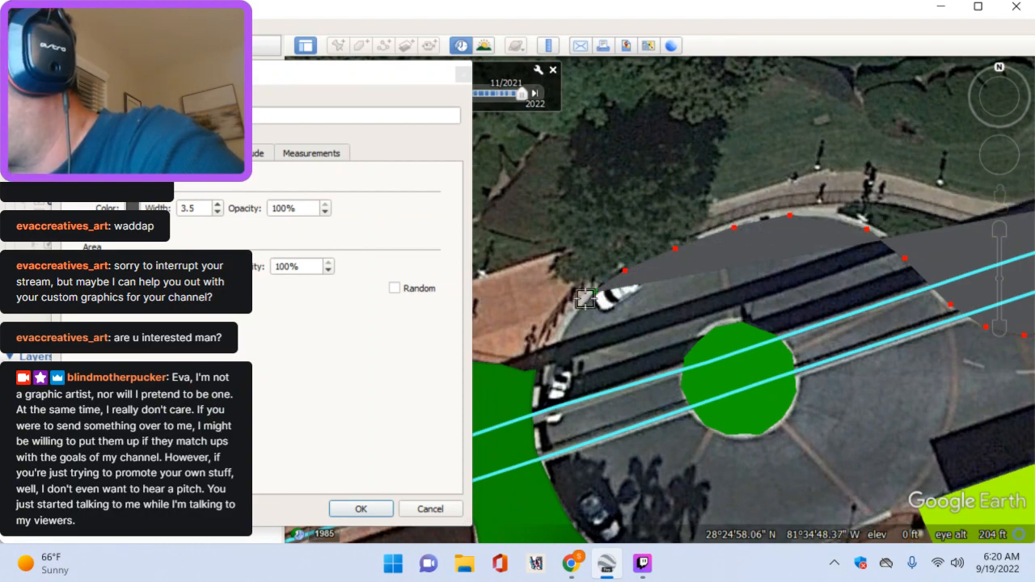
{"action": "left_click", "coordinate": [550, 342]}
{"action": "left_click", "coordinate": [537, 395]}
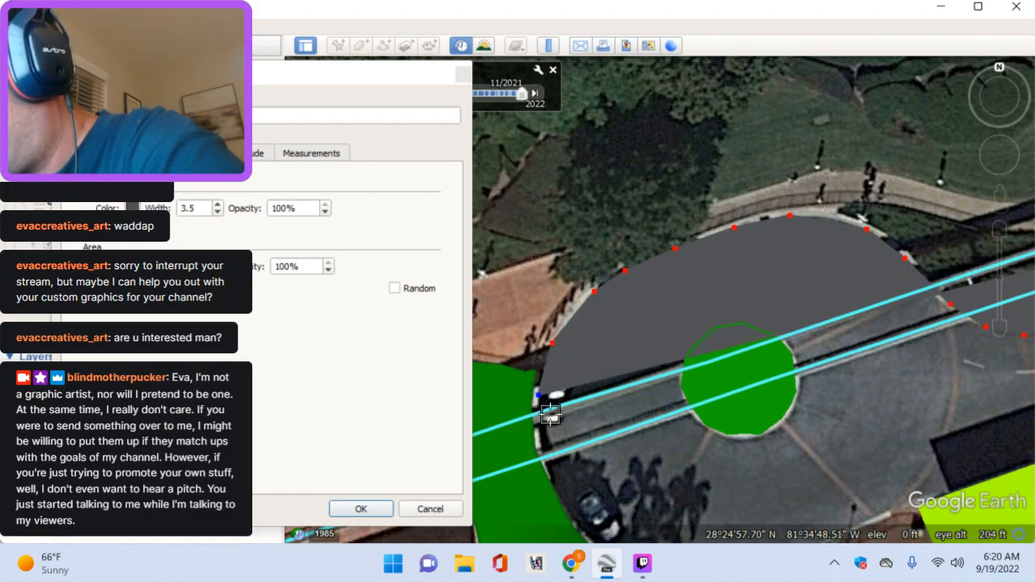
Step: Realign the points on the turnaround's western curb and replace the out-of-sequence point with one between the monorail lines
{"action": "left_click", "coordinate": [551, 342]}
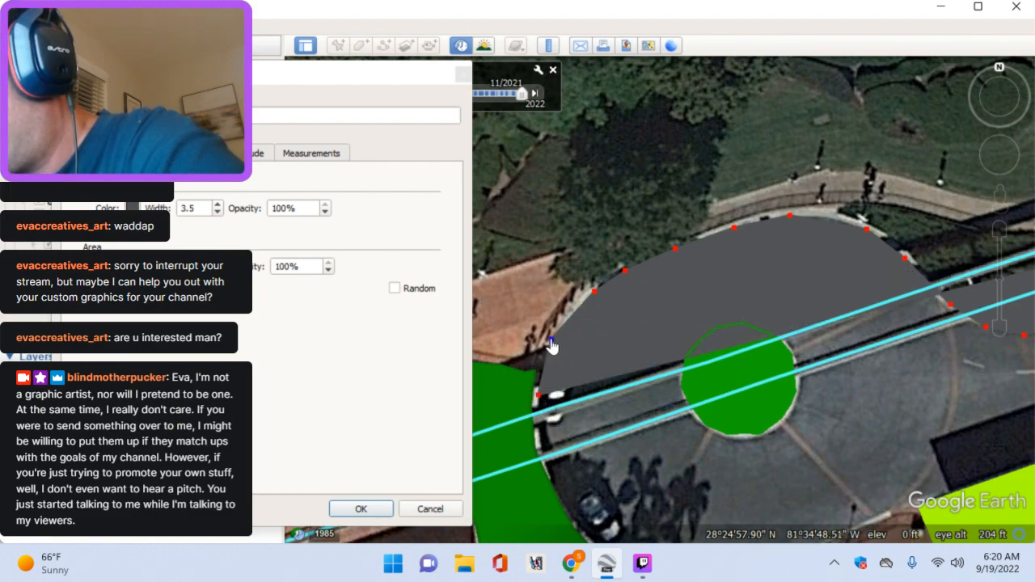
{"action": "left_click", "coordinate": [591, 291]}
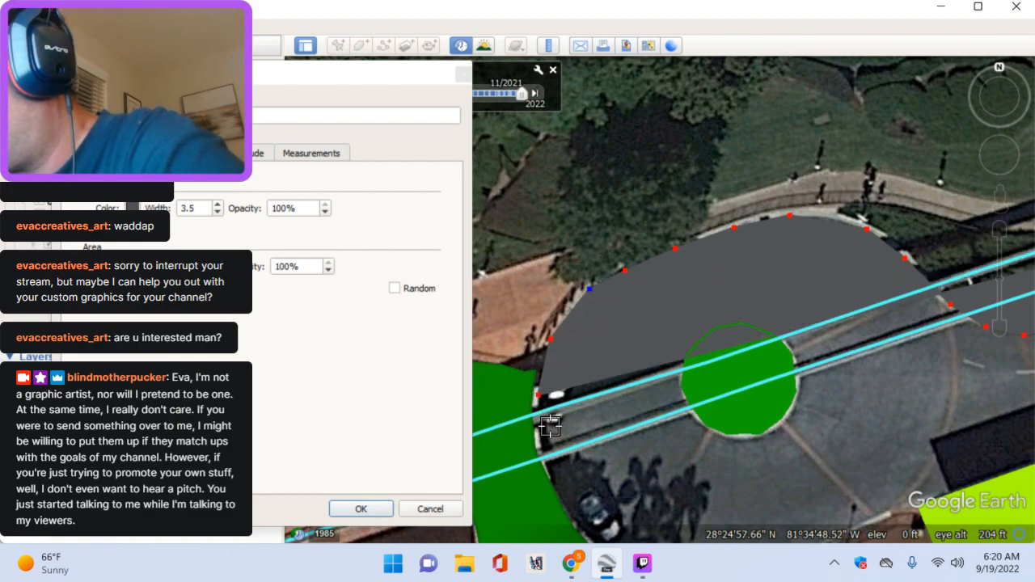
{"action": "left_click", "coordinate": [540, 426]}
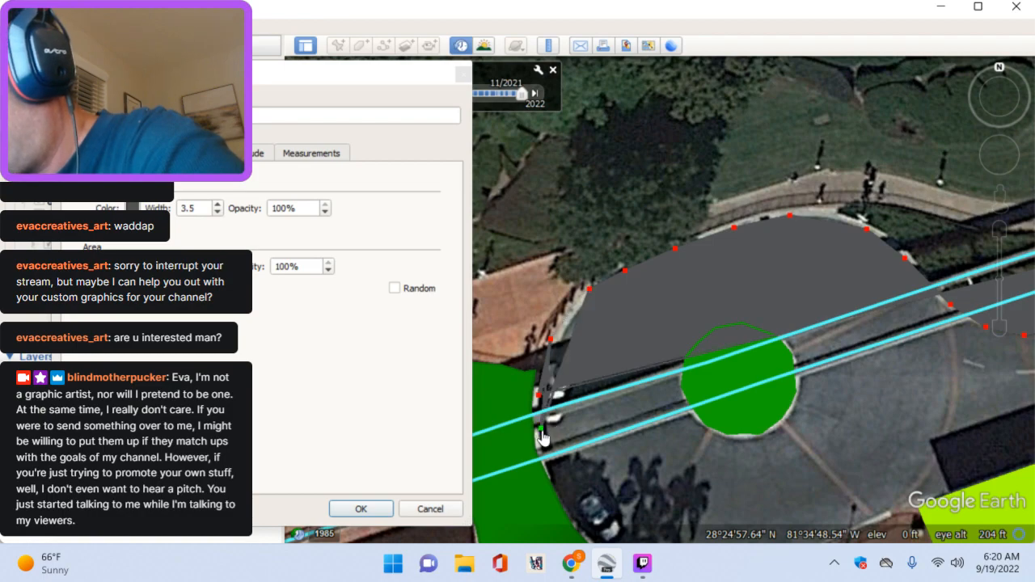
{"action": "right_click", "coordinate": [558, 382]}
{"action": "left_click", "coordinate": [539, 395]}
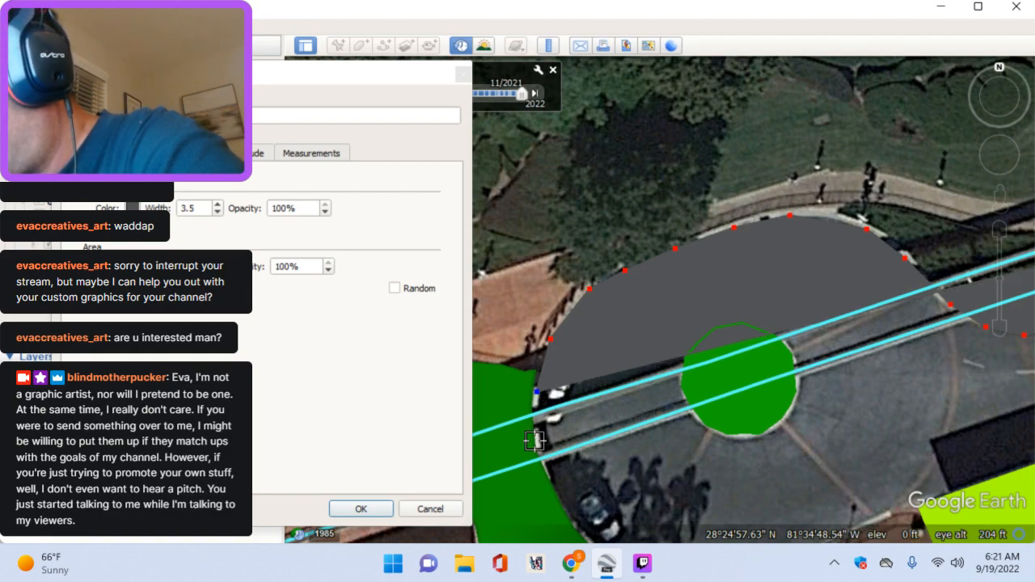
{"action": "left_click", "coordinate": [531, 423]}
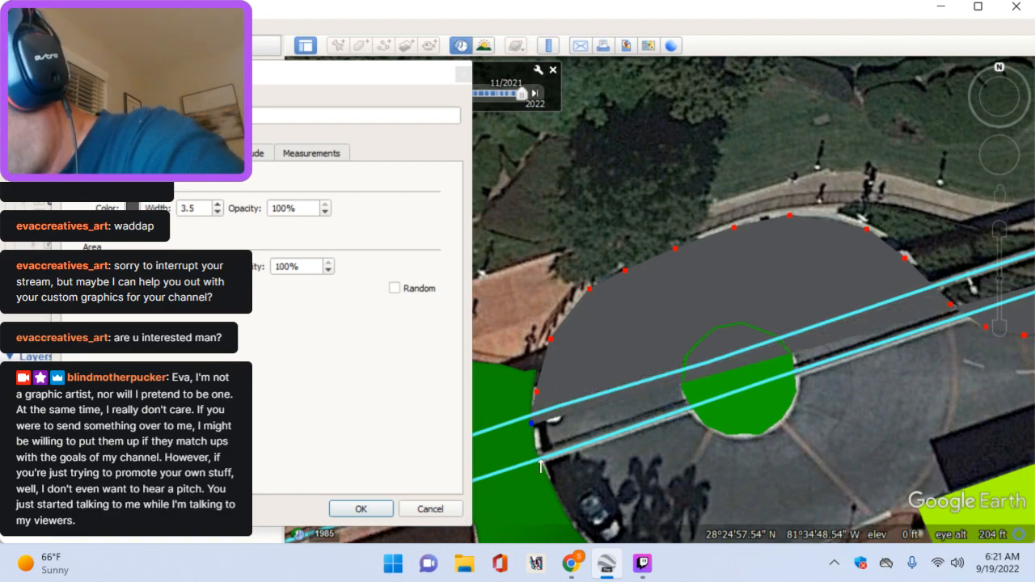
Step: Trace the turnaround's southwestern and southern curb along the green planting areas to their eastern tip
{"action": "left_click", "coordinate": [541, 459]}
{"action": "left_click", "coordinate": [564, 508]}
{"action": "key", "text": "Down"}
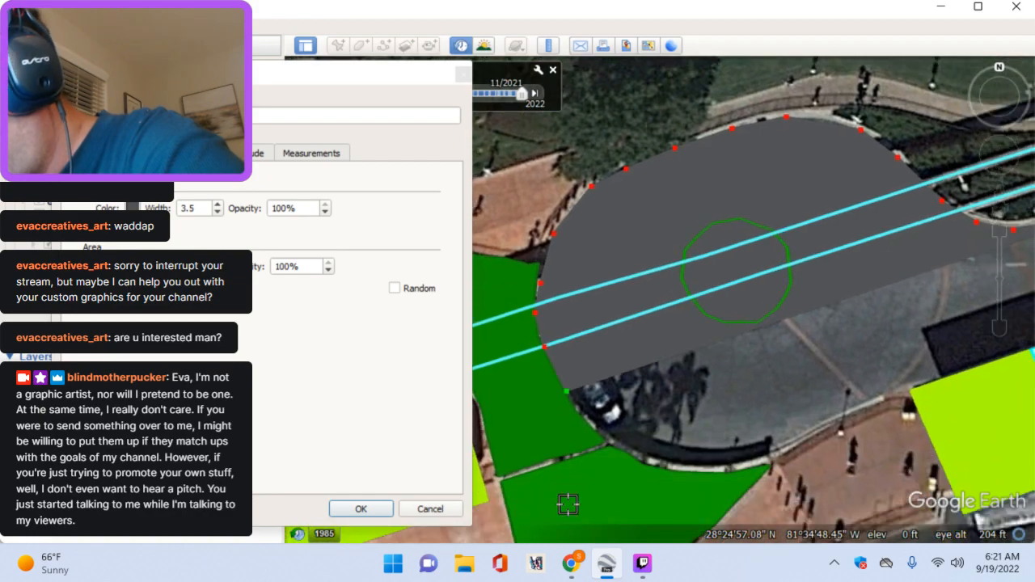
{"action": "left_click", "coordinate": [619, 390]}
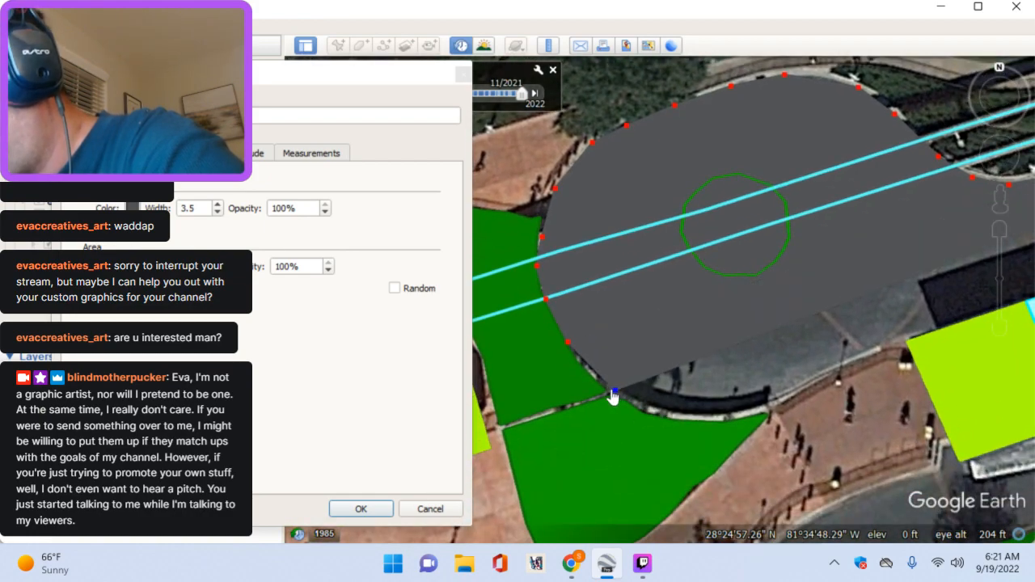
{"action": "left_click", "coordinate": [644, 409]}
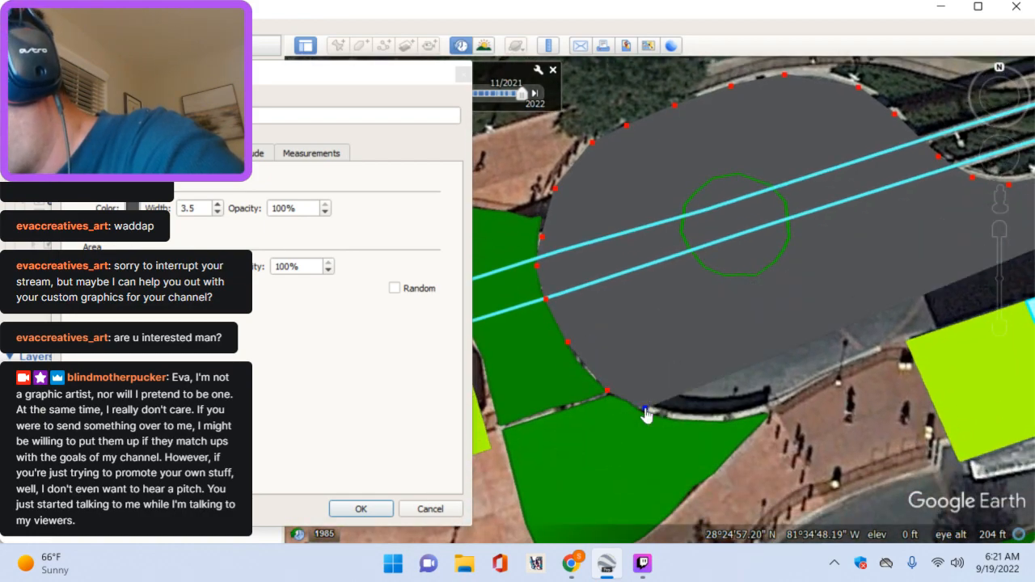
{"action": "left_click", "coordinate": [691, 417]}
{"action": "left_click", "coordinate": [753, 419]}
Step: Add a polygon point on the lime shelter strip between the first two light-blue blocks and adjust its position
{"action": "key", "text": "Right"}
{"action": "key", "text": "Right"}
{"action": "key", "text": "Right"}
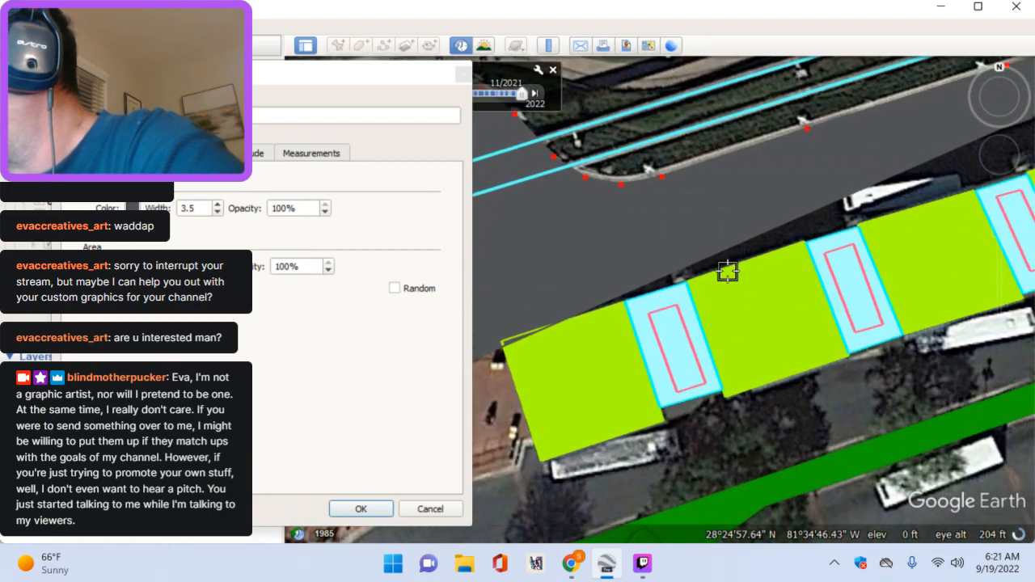
{"action": "left_click", "coordinate": [732, 282]}
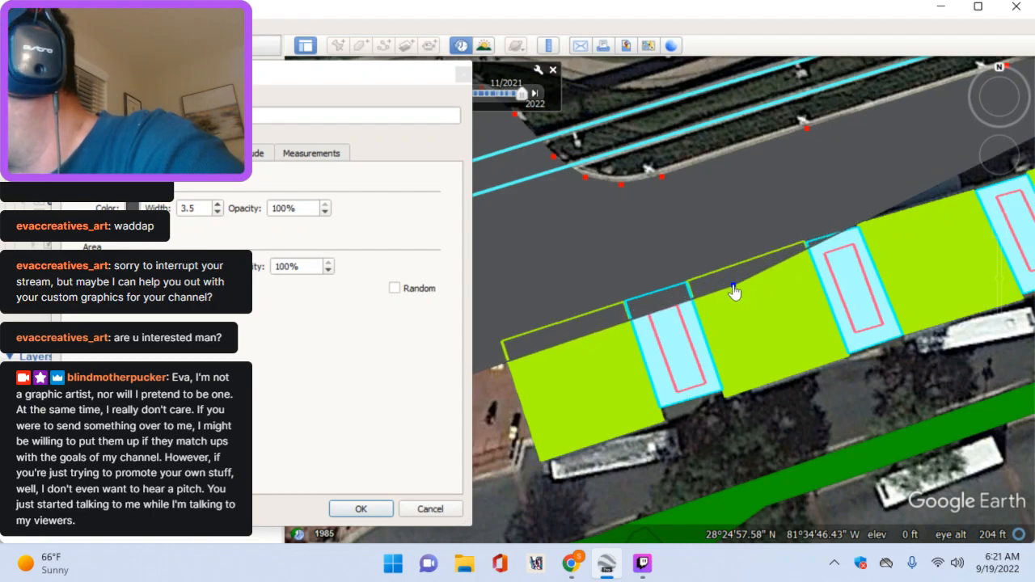
{"action": "left_click_drag", "start_coordinate": [734, 286], "coordinate": [727, 285]}
Step: Extend the polygon's southern edge eastward past the lime shelter strip to the large green island's western side
{"action": "key", "text": "Right"}
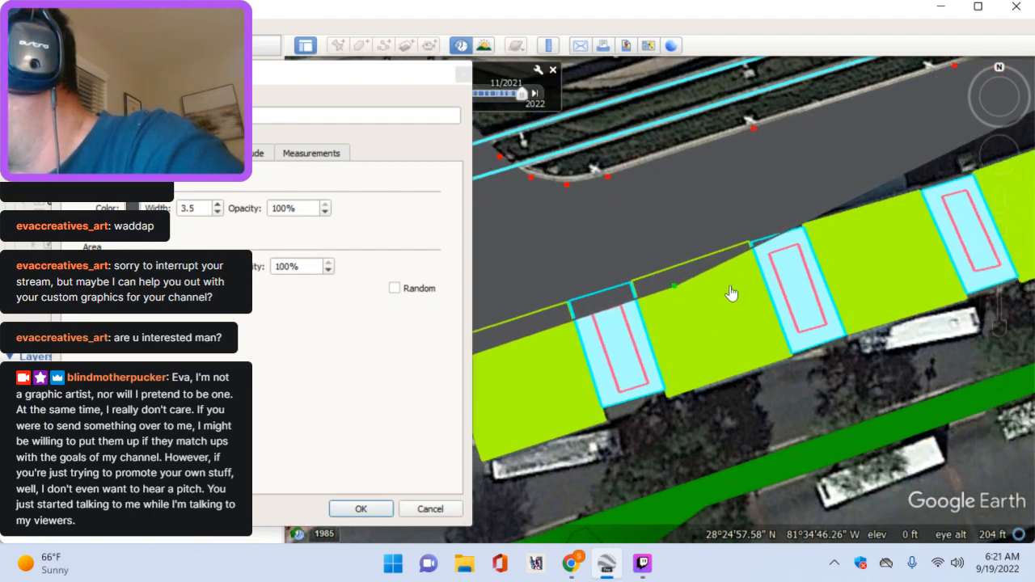
{"action": "key", "text": "Right"}
{"action": "key", "text": "Right"}
{"action": "key", "text": "Right"}
{"action": "key", "text": "Up"}
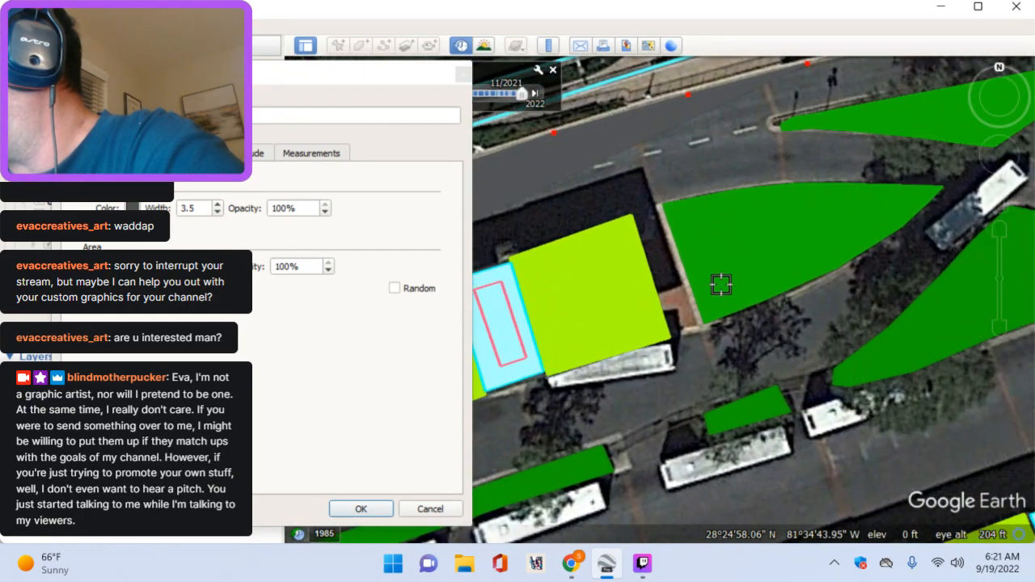
{"action": "left_click", "coordinate": [626, 283]}
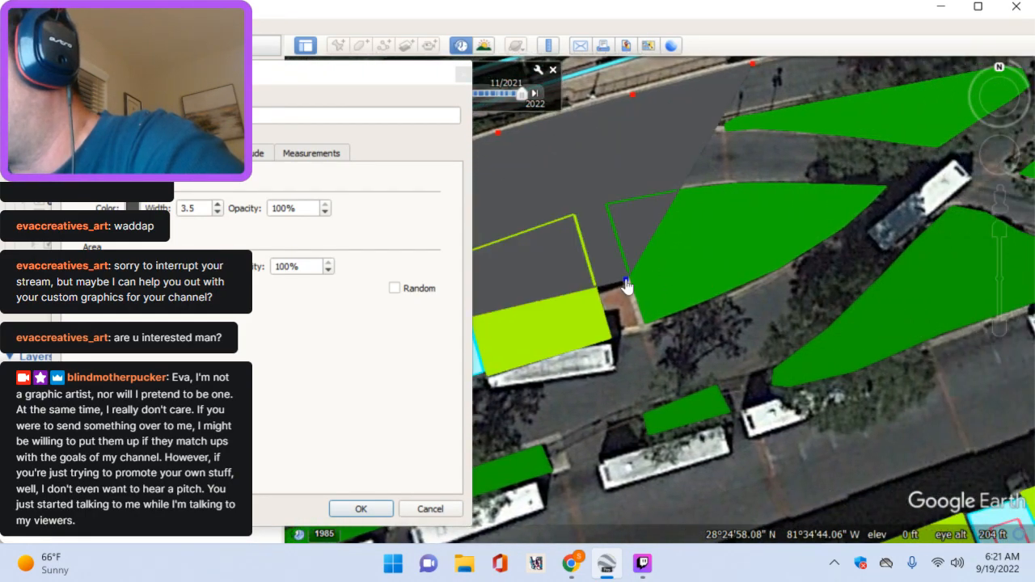
Step: Add a point at the large green island's northwestern corner and move the polygon's starting point down beside it
{"action": "left_click", "coordinate": [604, 209]}
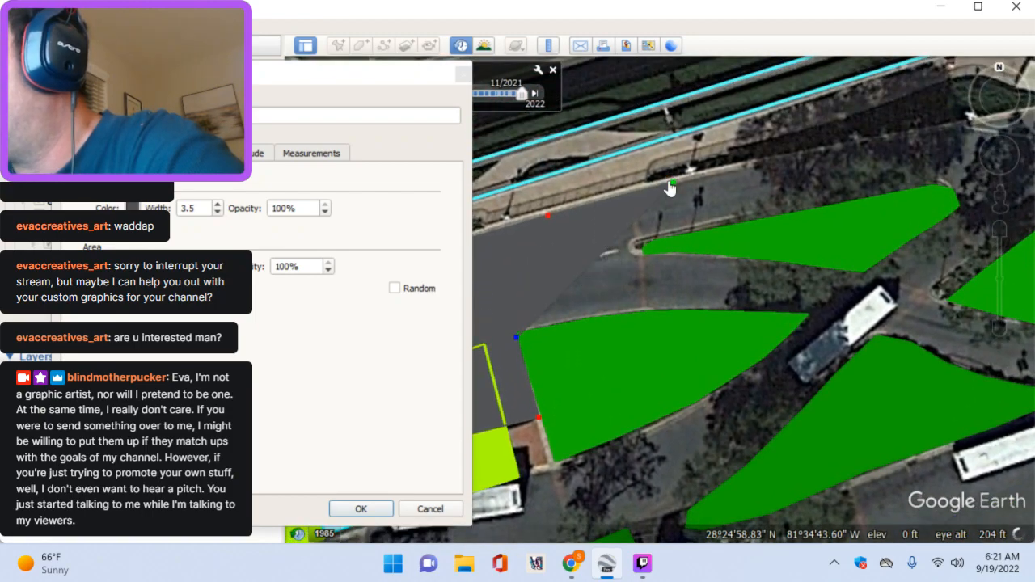
{"action": "left_click_drag", "start_coordinate": [671, 188], "coordinate": [562, 314]}
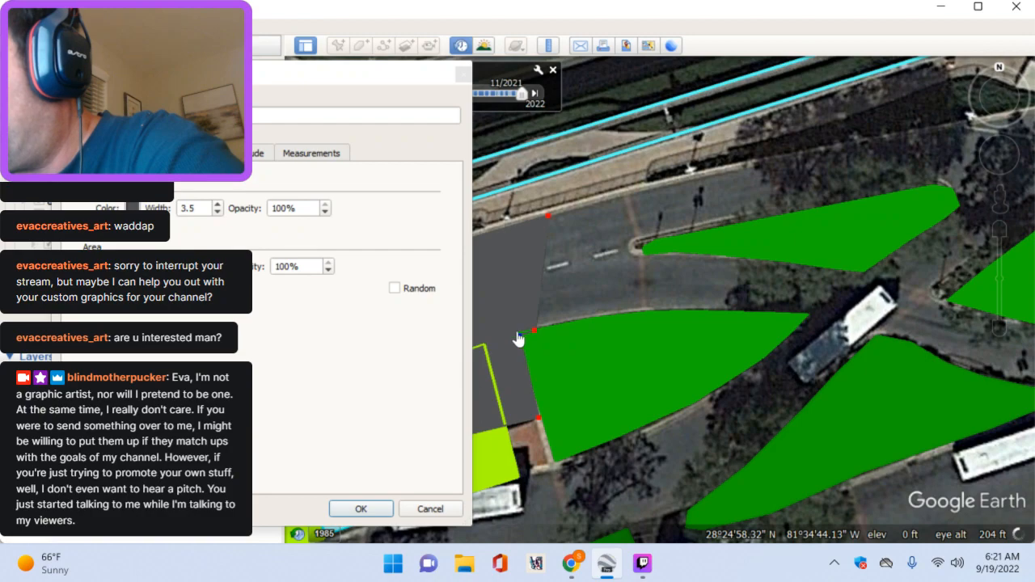
{"action": "left_click_drag", "start_coordinate": [526, 333], "coordinate": [517, 333]}
Step: Check the polygon's southern edge along the lime shelter strip, from the large green island to the turnaround and back
{"action": "key", "text": "Left"}
{"action": "key", "text": "Down"}
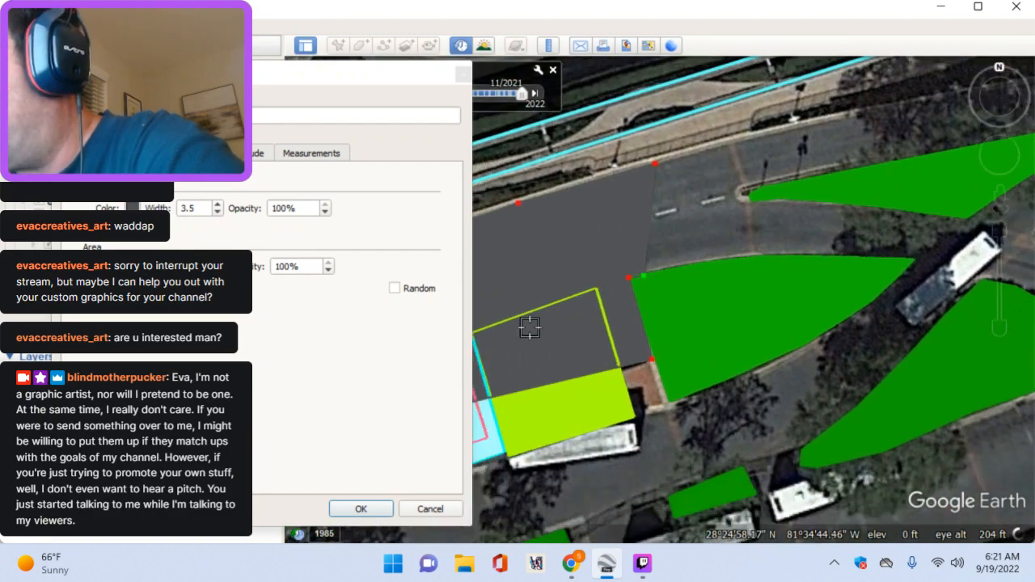
{"action": "key", "text": "Left"}
{"action": "key", "text": "Down"}
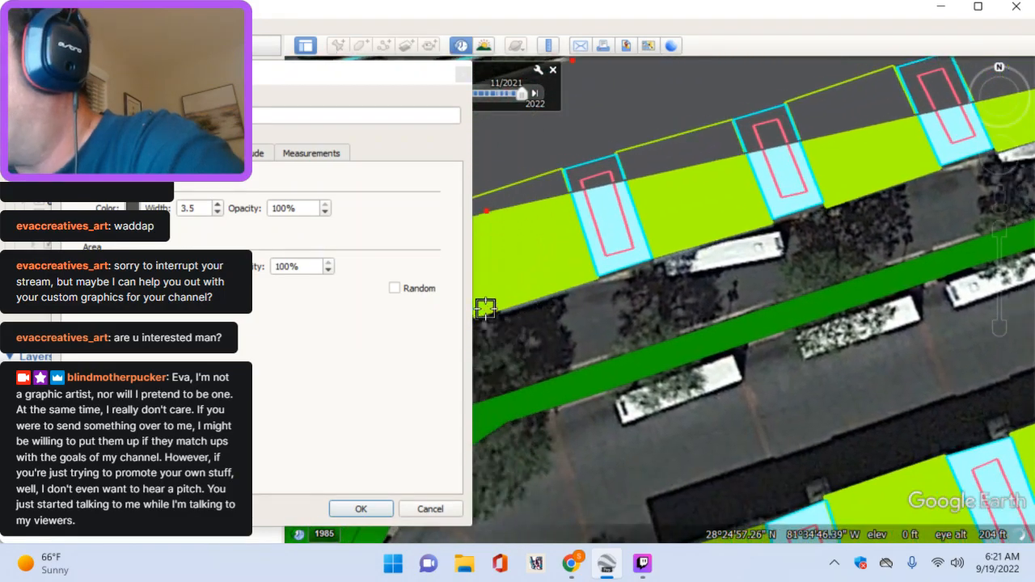
{"action": "key", "text": "Down"}
{"action": "key", "text": "Right"}
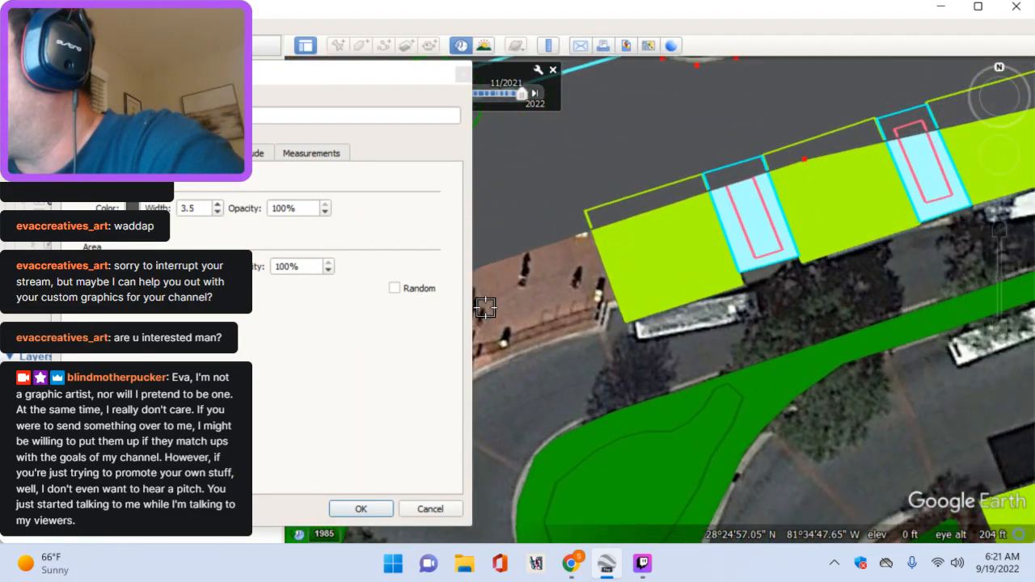
{"action": "key", "text": "Up"}
{"action": "key", "text": "Right"}
{"action": "key", "text": "Up"}
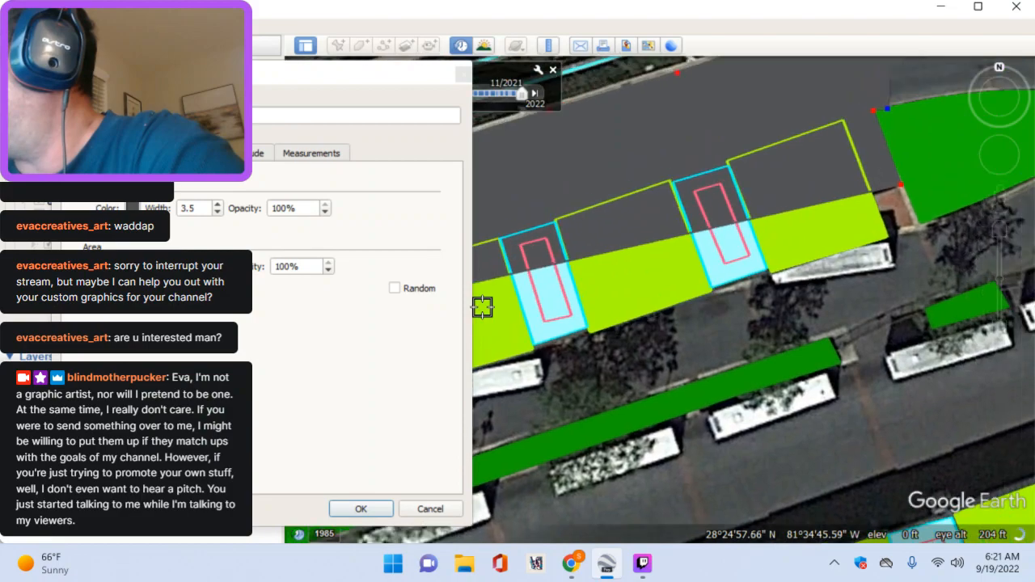
{"action": "key", "text": "Up"}
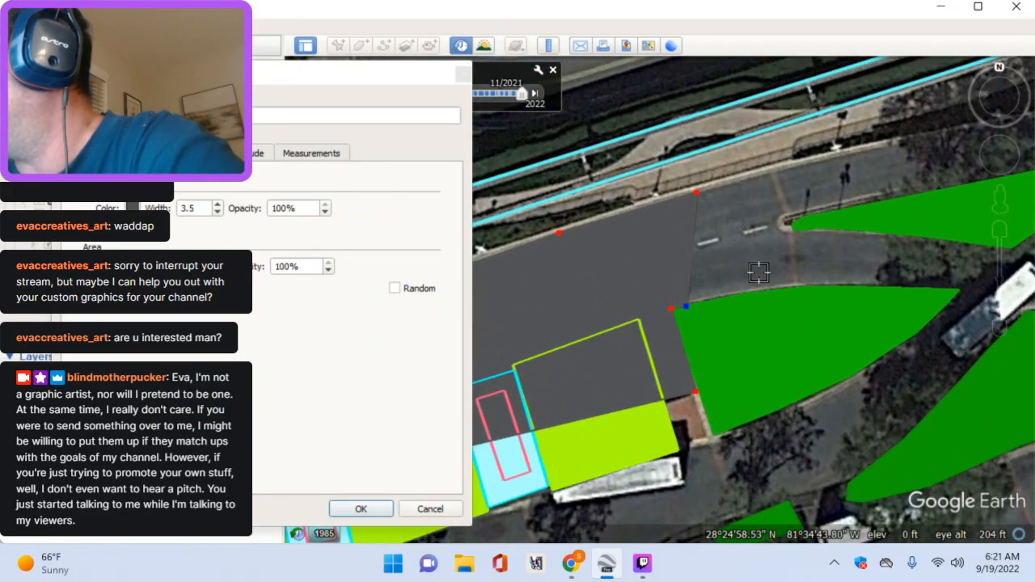
Step: Replace the easternmost northern-curb point with one farther west and remove the duplicate point at the large green island's corner
{"action": "left_click_drag", "start_coordinate": [696, 196], "coordinate": [661, 198]}
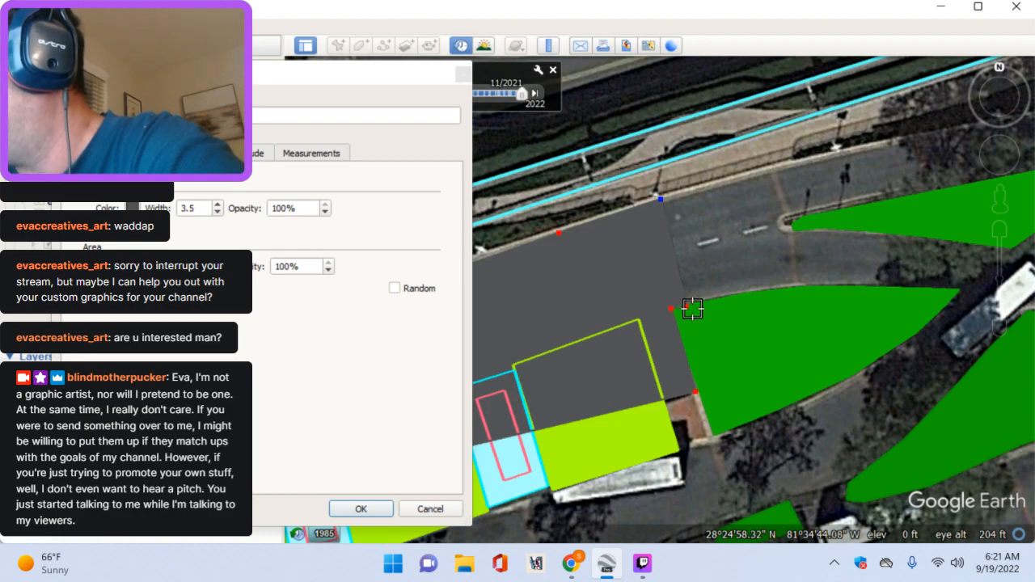
{"action": "key", "text": "Delete"}
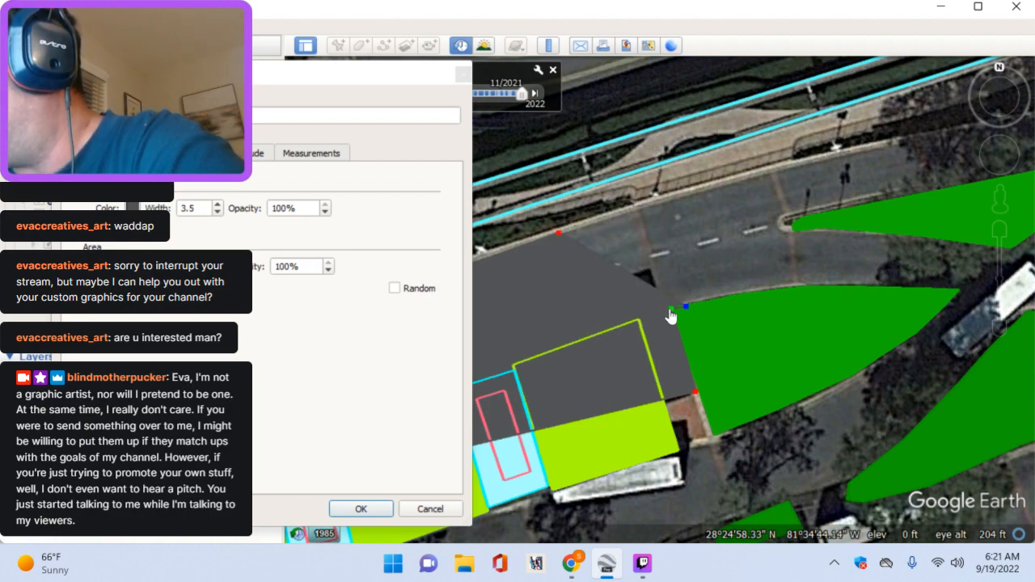
{"action": "left_click", "coordinate": [636, 215]}
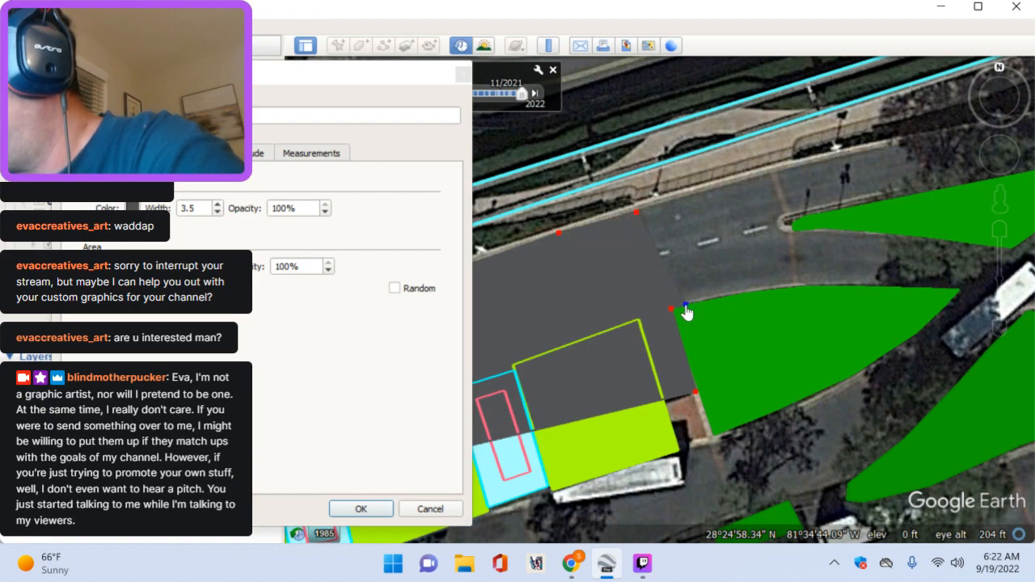
{"action": "key", "text": "Left"}
{"action": "key", "text": "Down"}
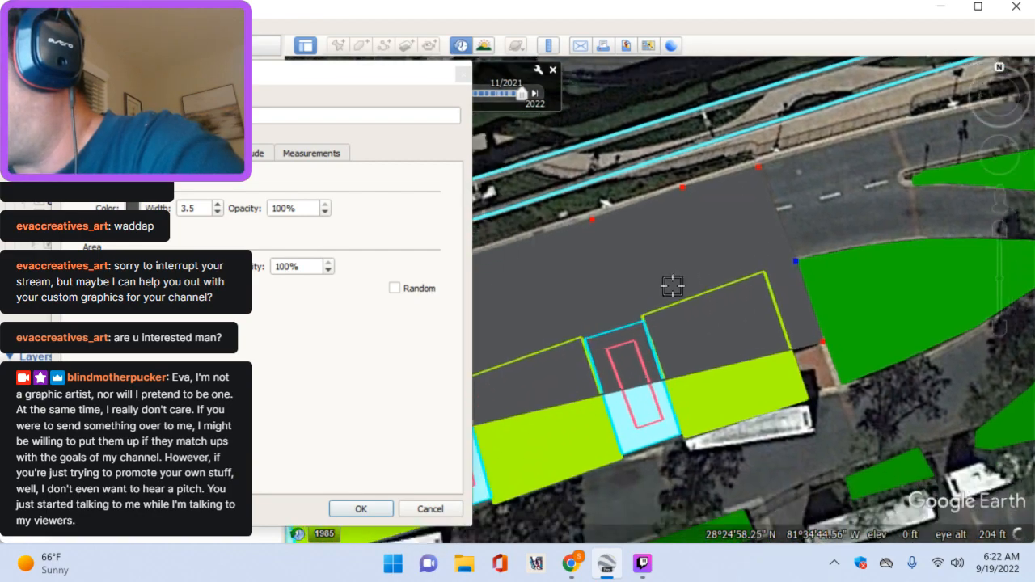
Step: Move the polygon's southeastern point to the northeastern corner of the lime shelter strip, just west of the large green island
{"action": "key", "text": "Right"}
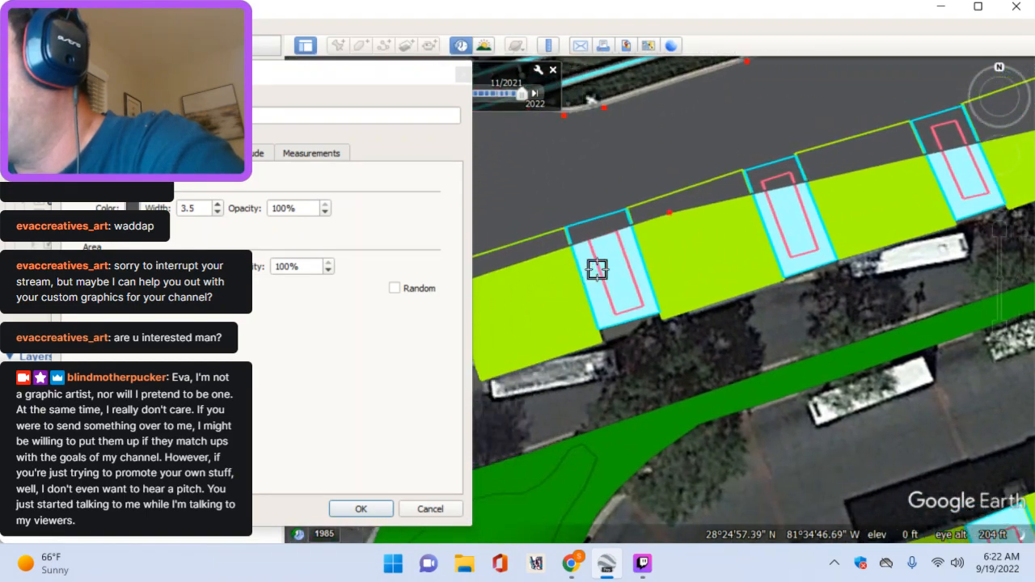
{"action": "key", "text": "Right"}
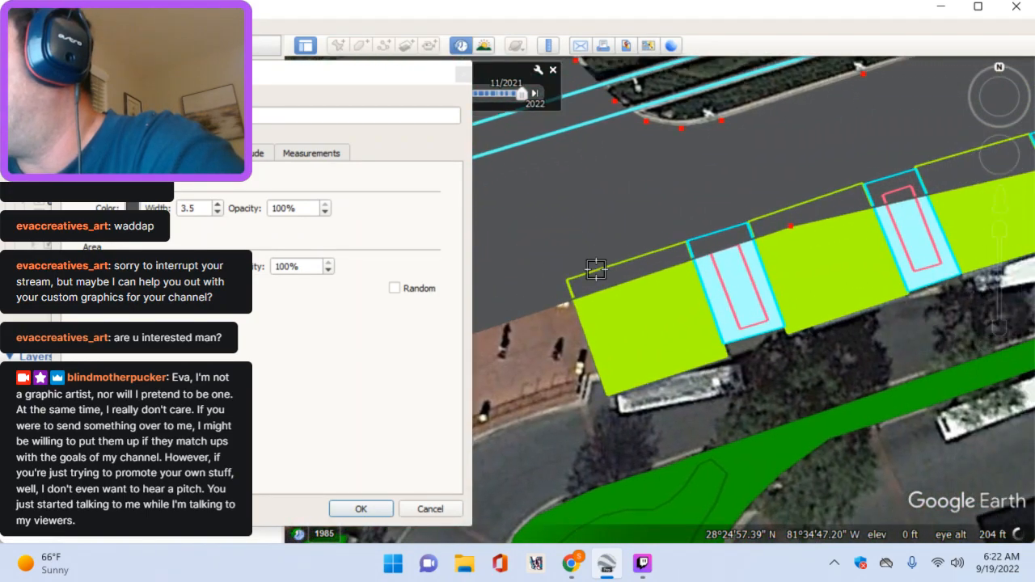
{"action": "key", "text": "Up"}
{"action": "key", "text": "Right"}
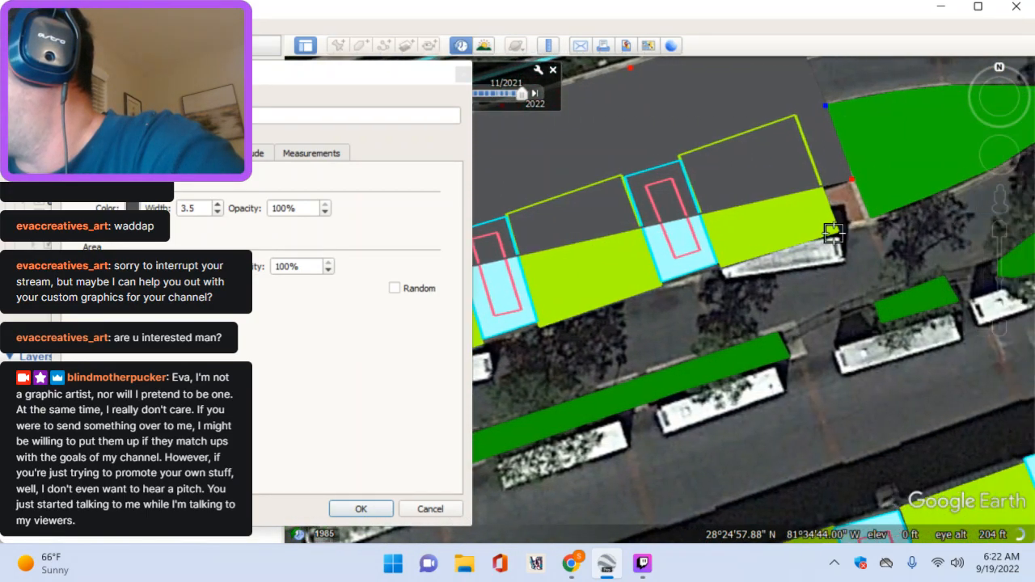
{"action": "key", "text": "Up"}
{"action": "left_click", "coordinate": [679, 197]}
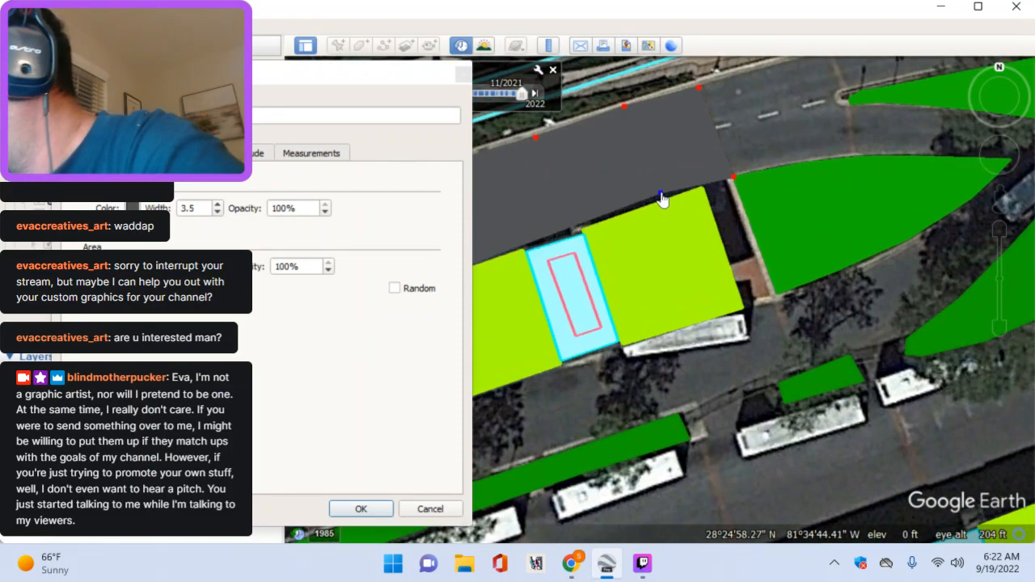
{"action": "left_click_drag", "start_coordinate": [680, 195], "coordinate": [721, 207]}
Step: Trace the brick plaza's northern curb with new points from the green area by the turnaround to the lime shelter strip's northwestern corner
{"action": "key", "text": "Left"}
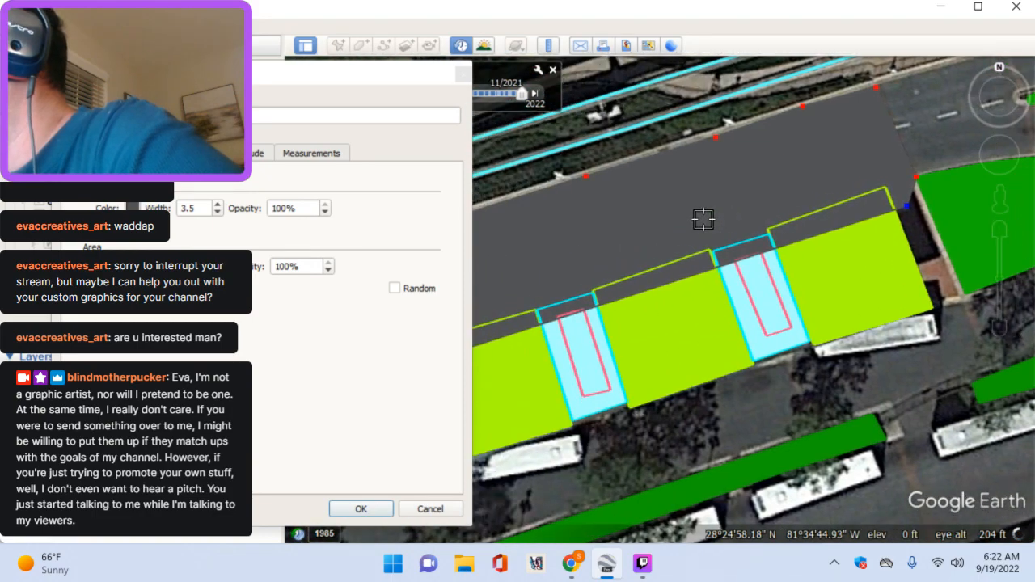
{"action": "key", "text": "Down"}
{"action": "key", "text": "Left"}
{"action": "key", "text": "Left"}
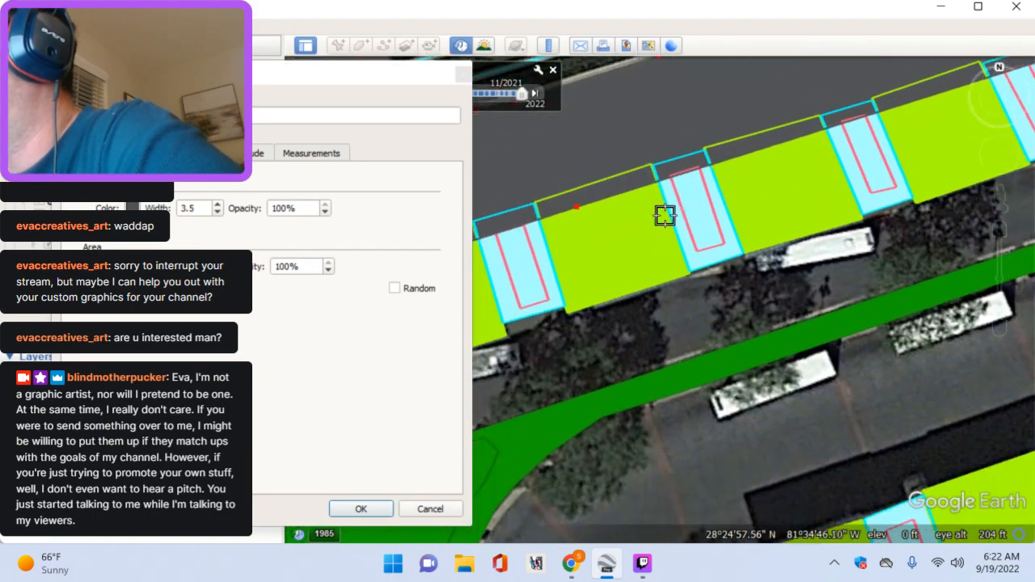
{"action": "key", "text": "Right"}
{"action": "key", "text": "Up"}
{"action": "key", "text": "Left"}
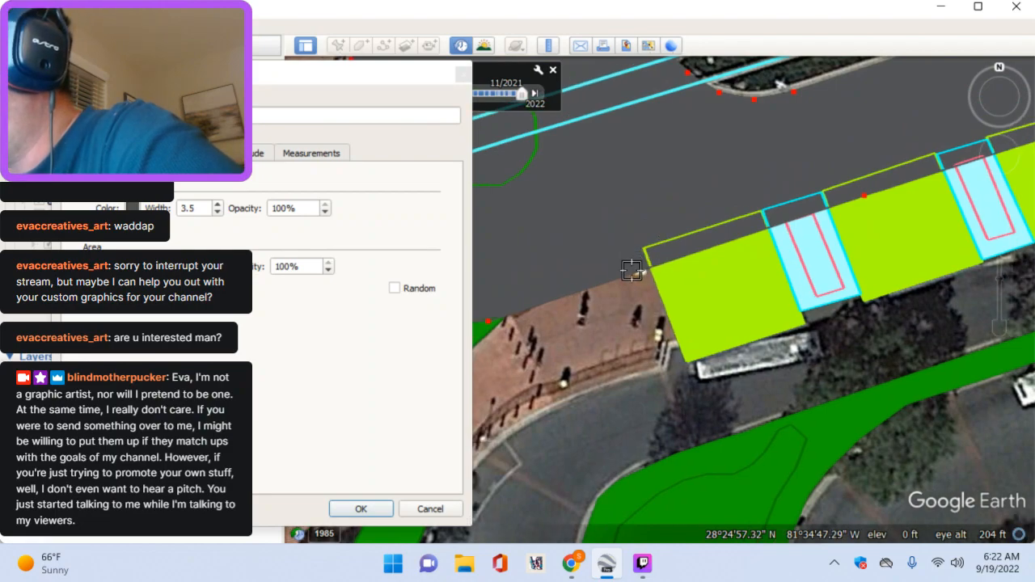
{"action": "key", "text": "Left"}
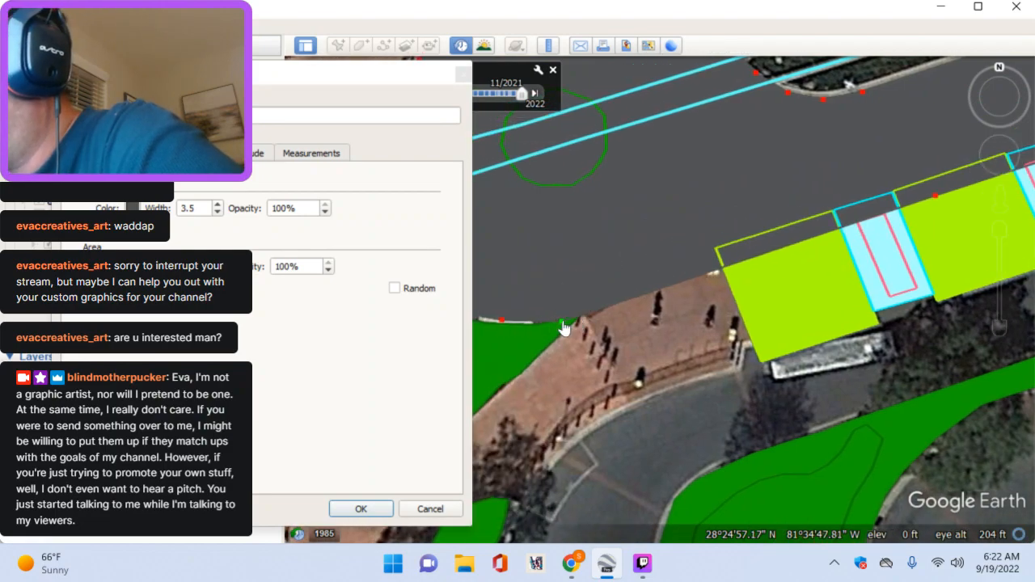
{"action": "left_click", "coordinate": [680, 260]}
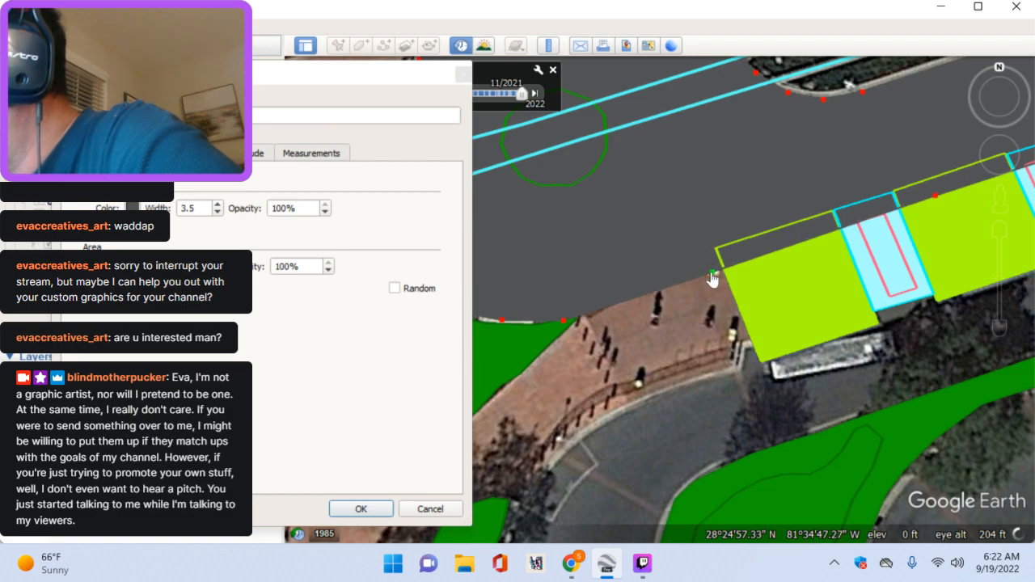
{"action": "left_click", "coordinate": [606, 288]}
{"action": "left_click", "coordinate": [667, 262]}
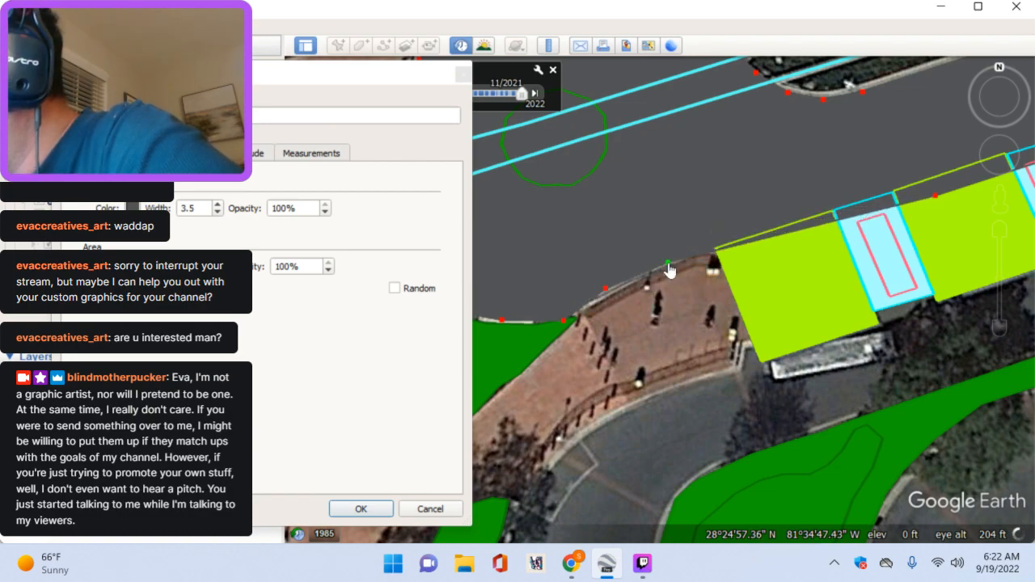
{"action": "left_click_drag", "start_coordinate": [698, 247], "coordinate": [639, 345]}
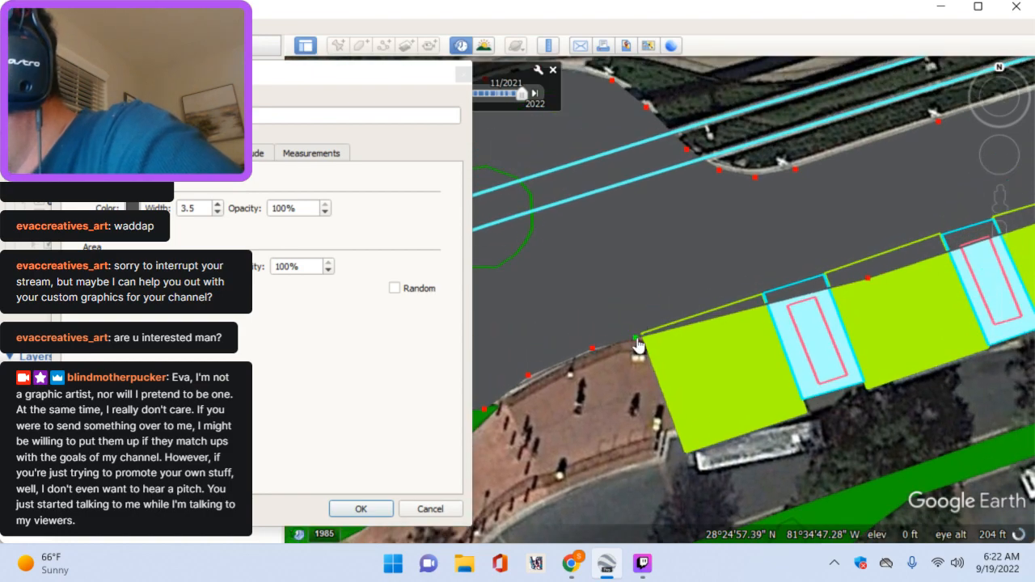
Step: Add two points beside the westernmost cyan shelter's western side and shift the neighboring southern-edge point farther east
{"action": "key", "text": "Right"}
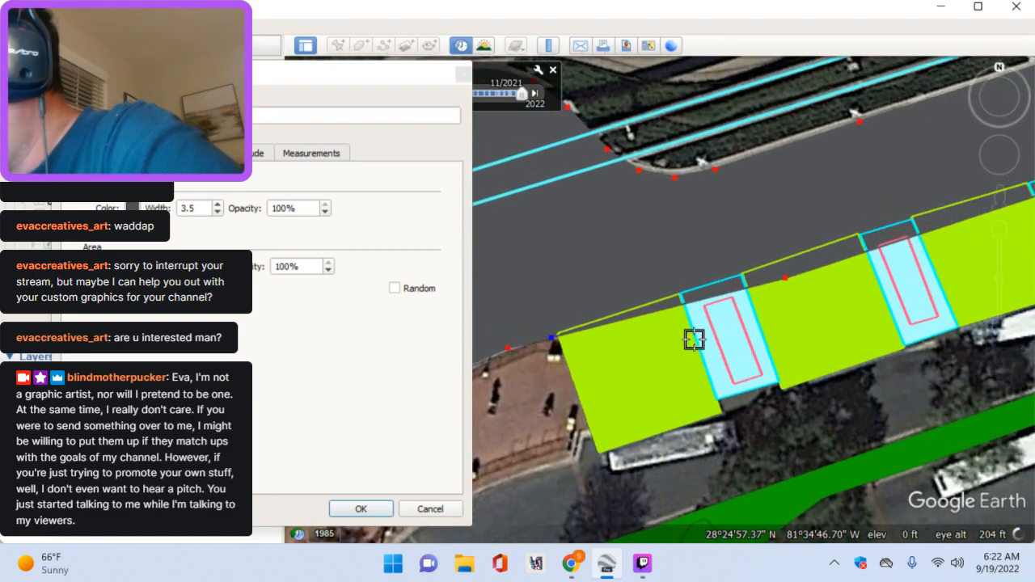
{"action": "left_click", "coordinate": [680, 323]}
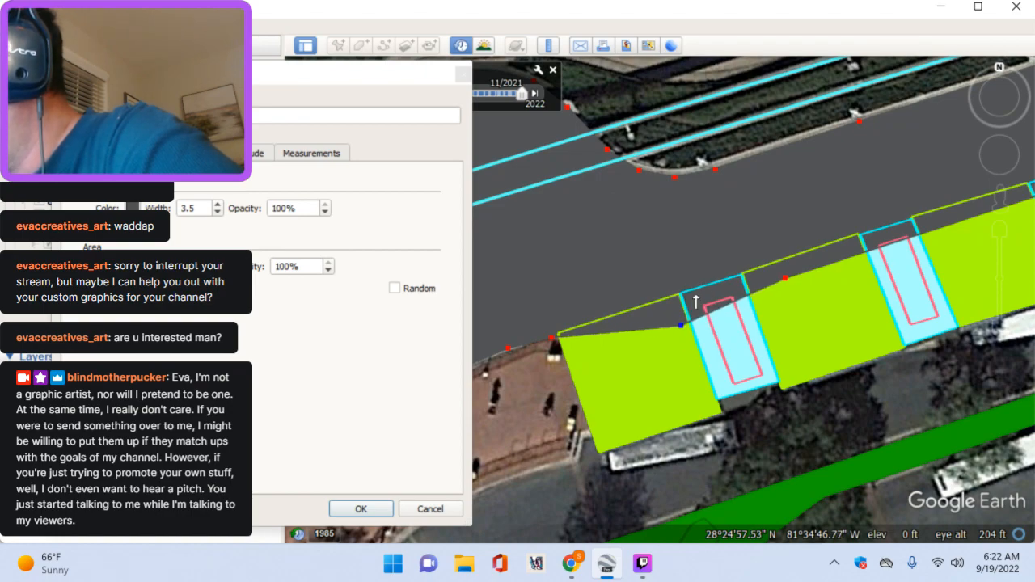
{"action": "left_click", "coordinate": [695, 297]}
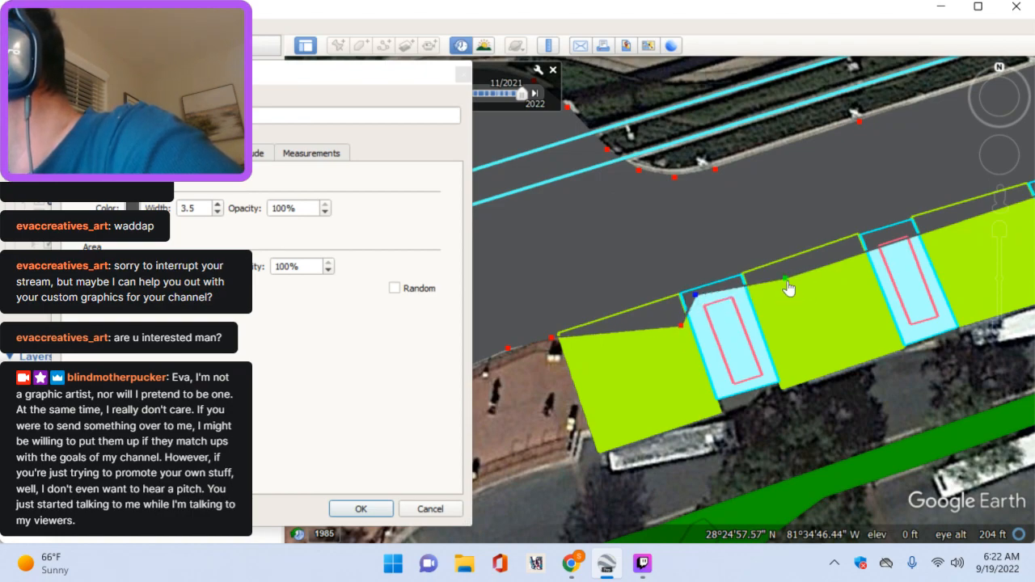
{"action": "left_click", "coordinate": [854, 304]}
{"action": "left_click_drag", "start_coordinate": [854, 304], "coordinate": [836, 264]}
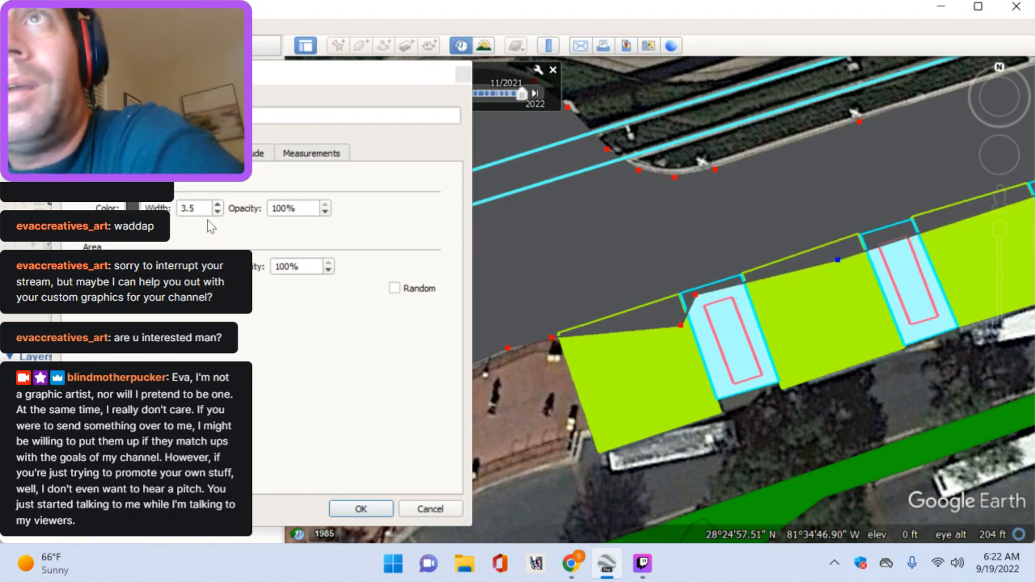
Step: Save the polygon edits and inspect the roadway along the northern side of the lime shelter strip
{"action": "left_click_drag", "start_coordinate": [355, 74], "coordinate": [423, 60]}
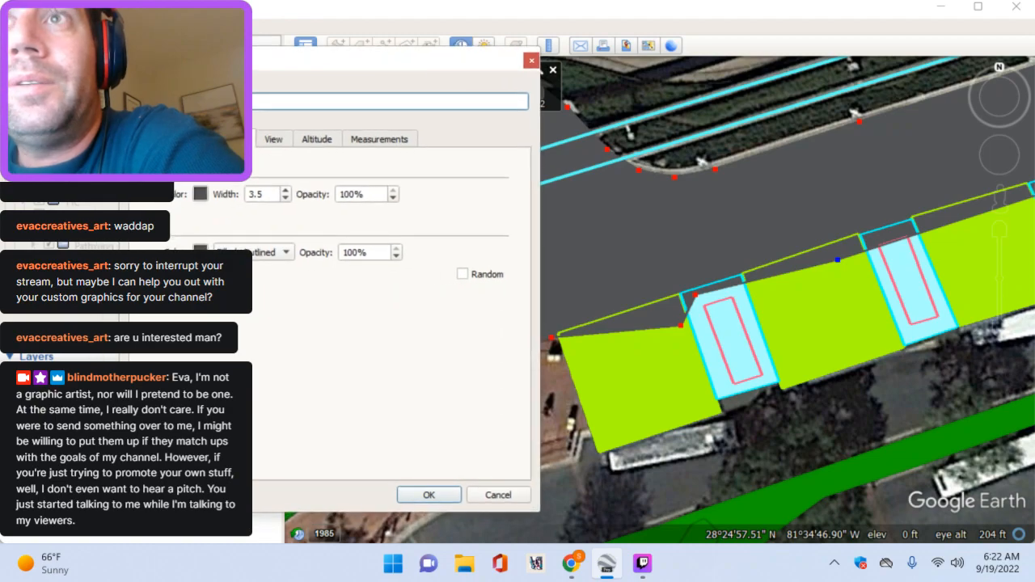
{"action": "left_click", "coordinate": [427, 495]}
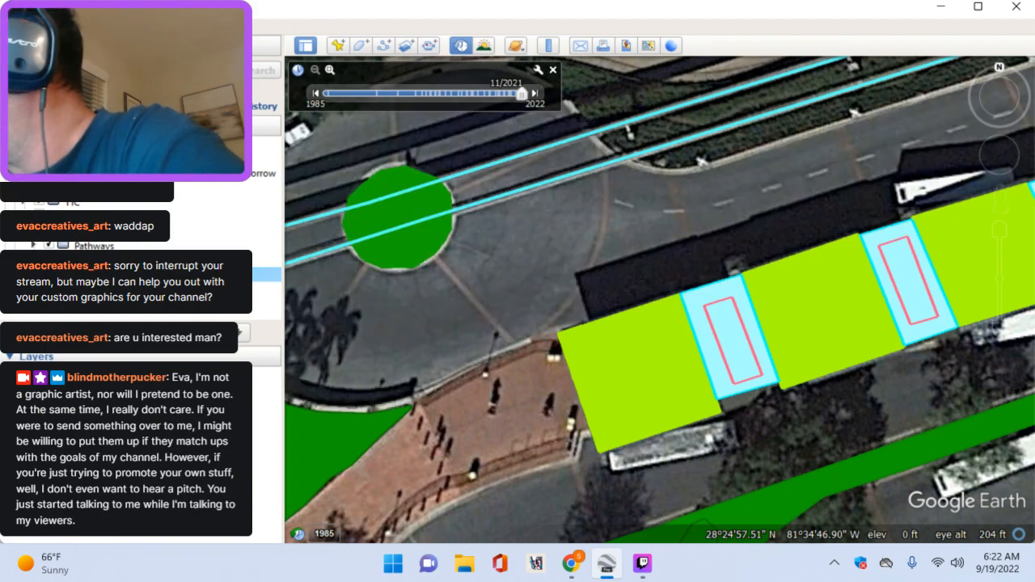
{"action": "left_click_drag", "start_coordinate": [809, 221], "coordinate": [582, 280]}
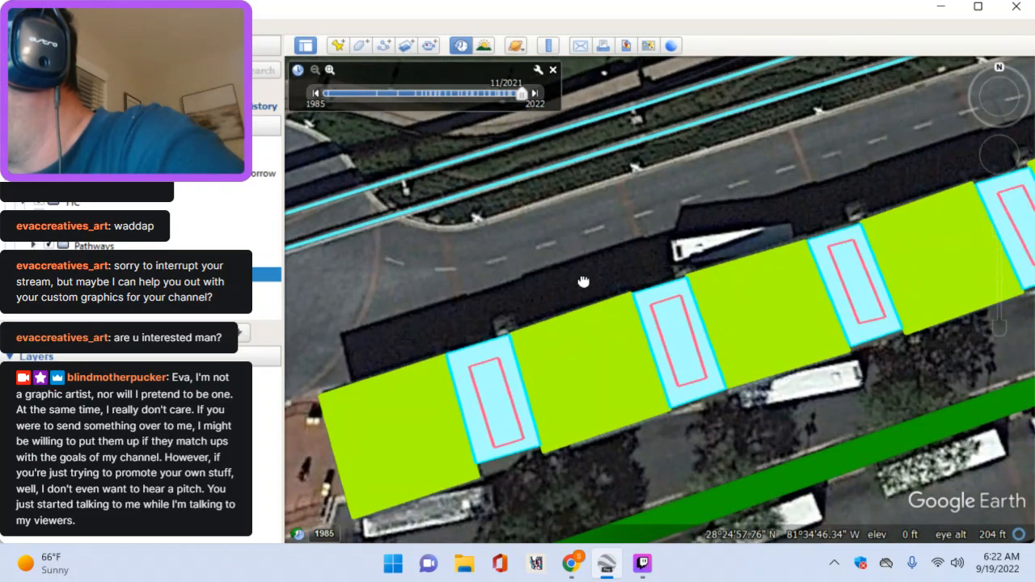
{"action": "left_click_drag", "start_coordinate": [709, 291], "coordinate": [642, 304]}
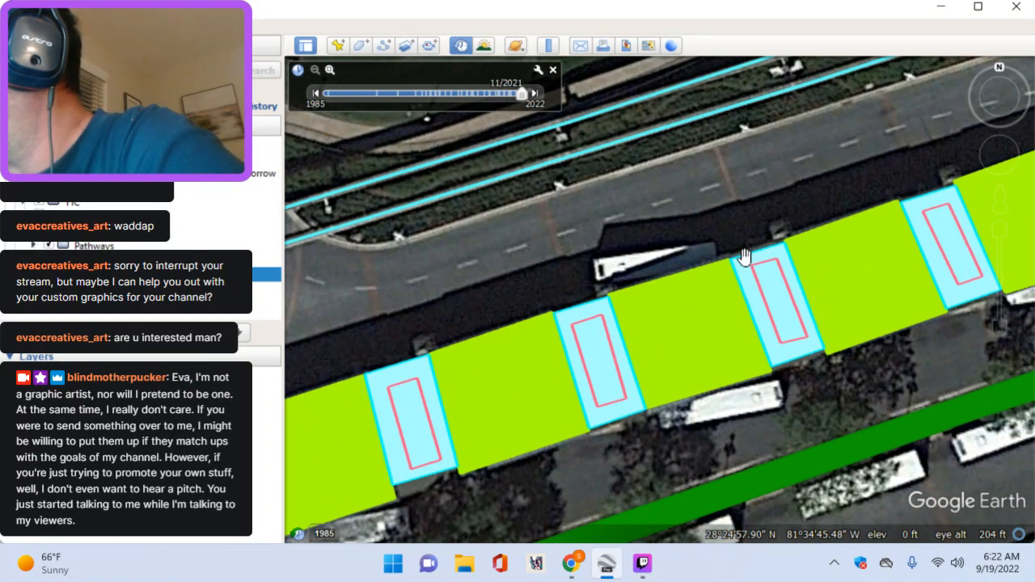
{"action": "left_click_drag", "start_coordinate": [376, 275], "coordinate": [445, 274]}
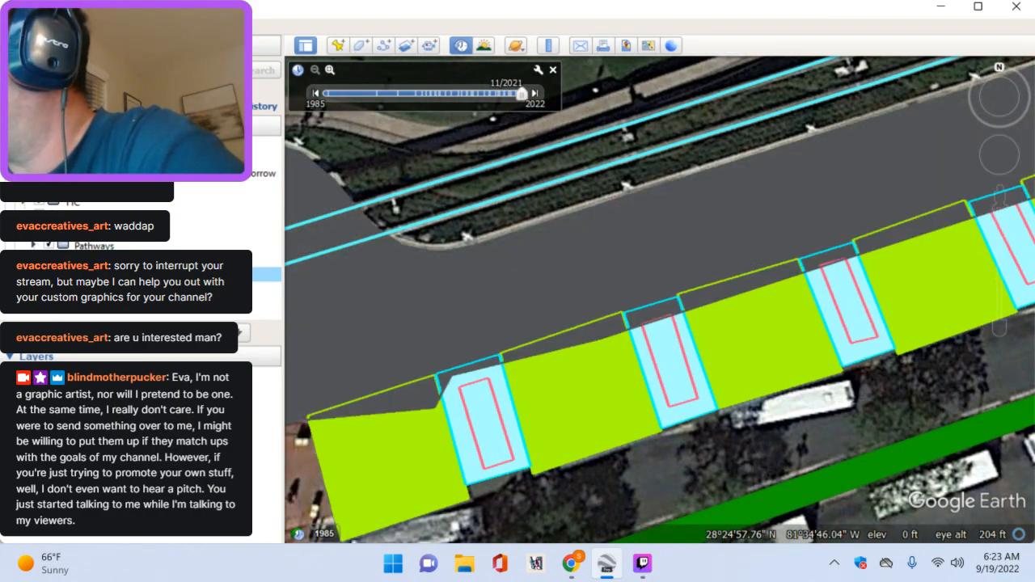
Step: Review the Busway Road polygon's name in its properties, then accept and close them
{"action": "left_click", "coordinate": [93, 260]}
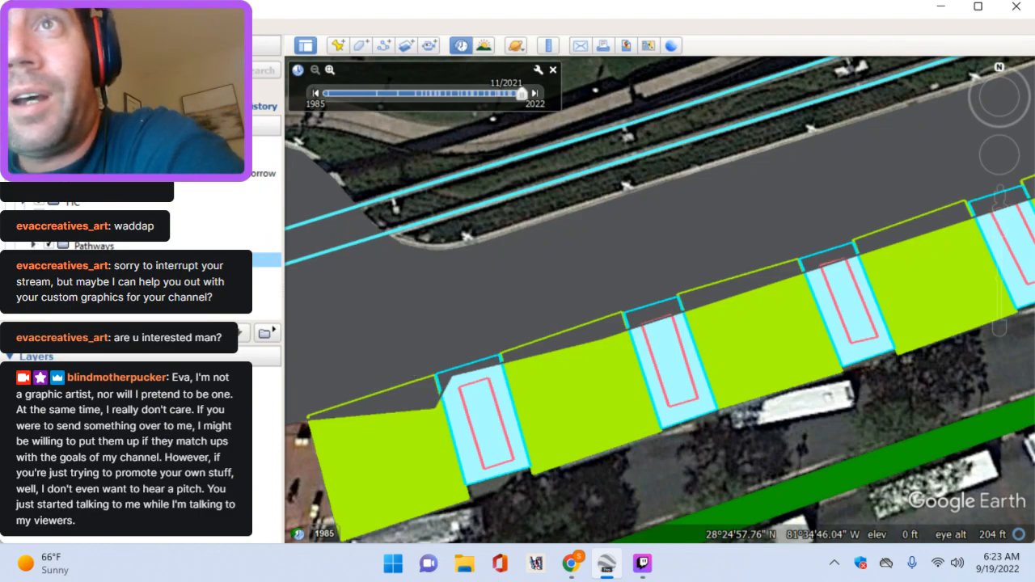
{"action": "right_click", "coordinate": [106, 274]}
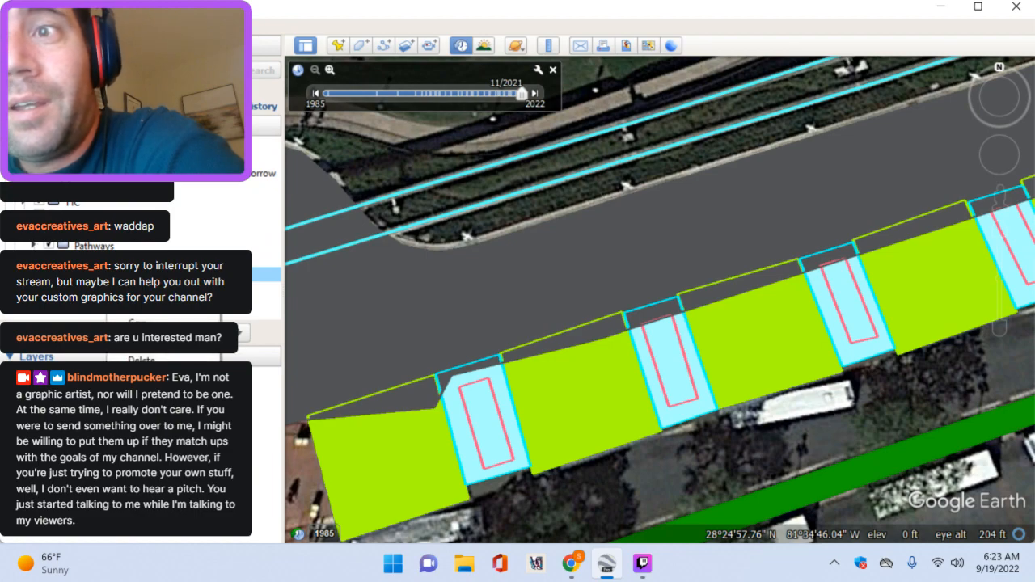
{"action": "left_click", "coordinate": [144, 515]}
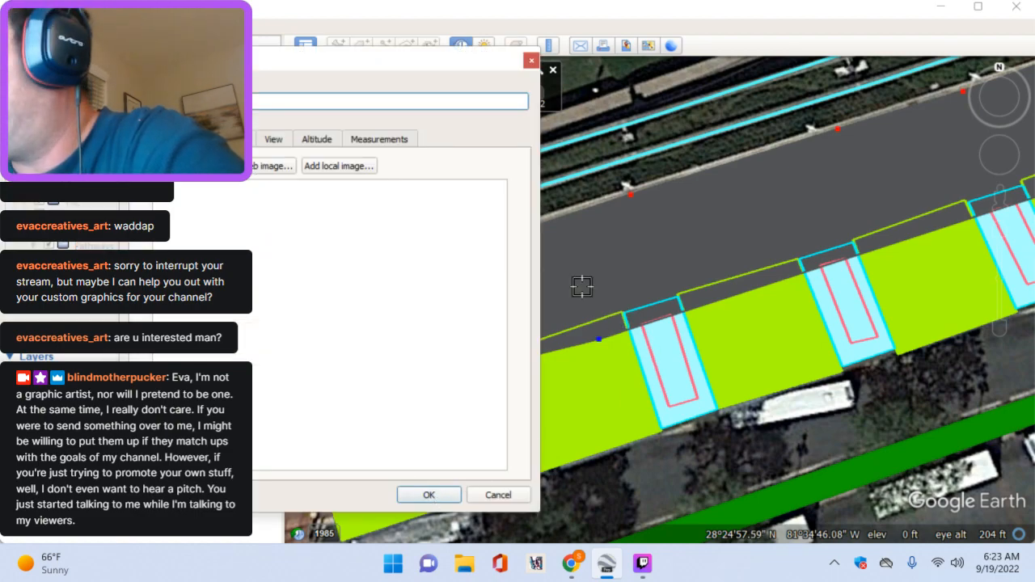
{"action": "left_click_drag", "start_coordinate": [315, 60], "coordinate": [409, 78]}
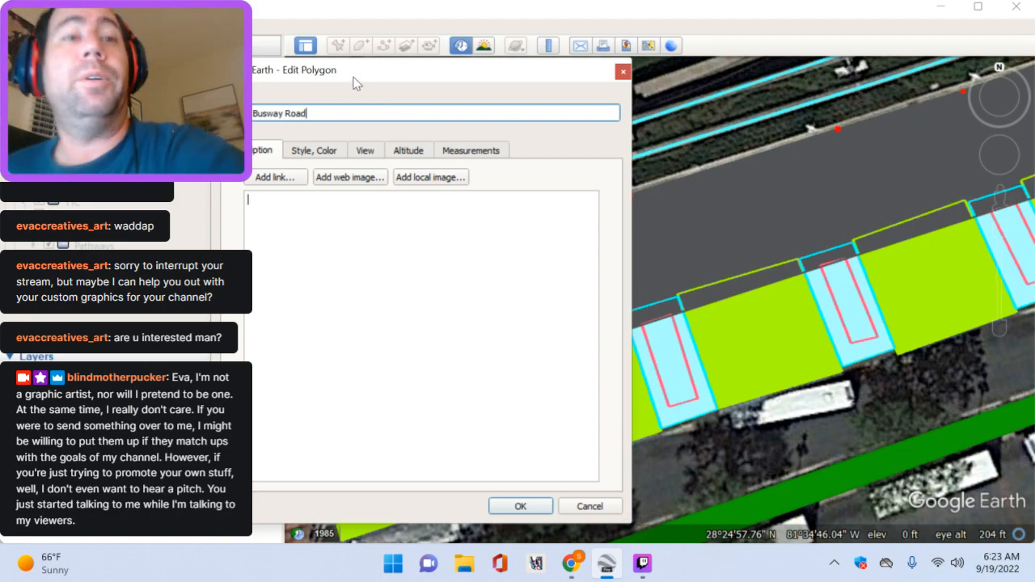
{"action": "key", "text": "Tab"}
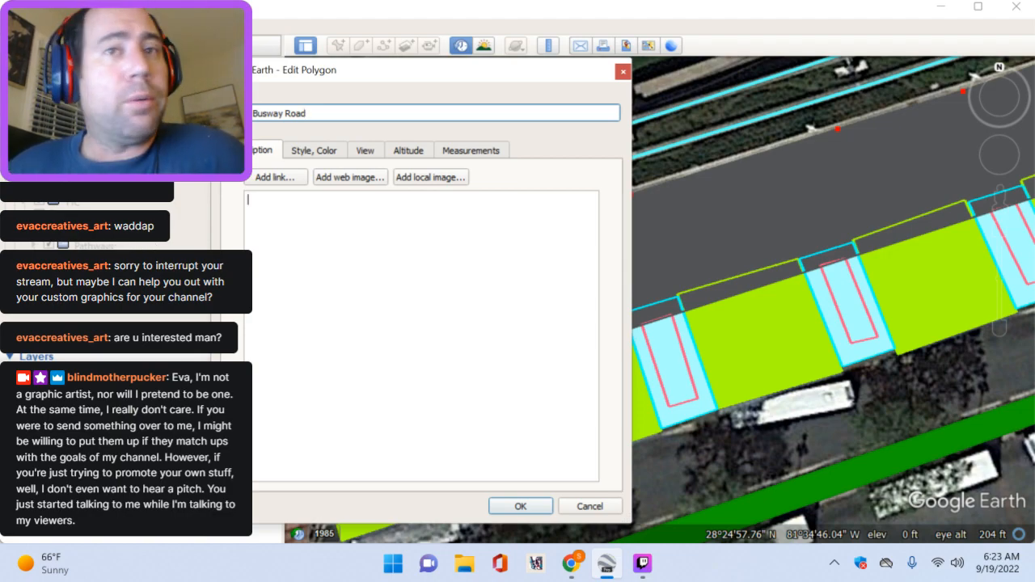
{"action": "left_click", "coordinate": [306, 113]}
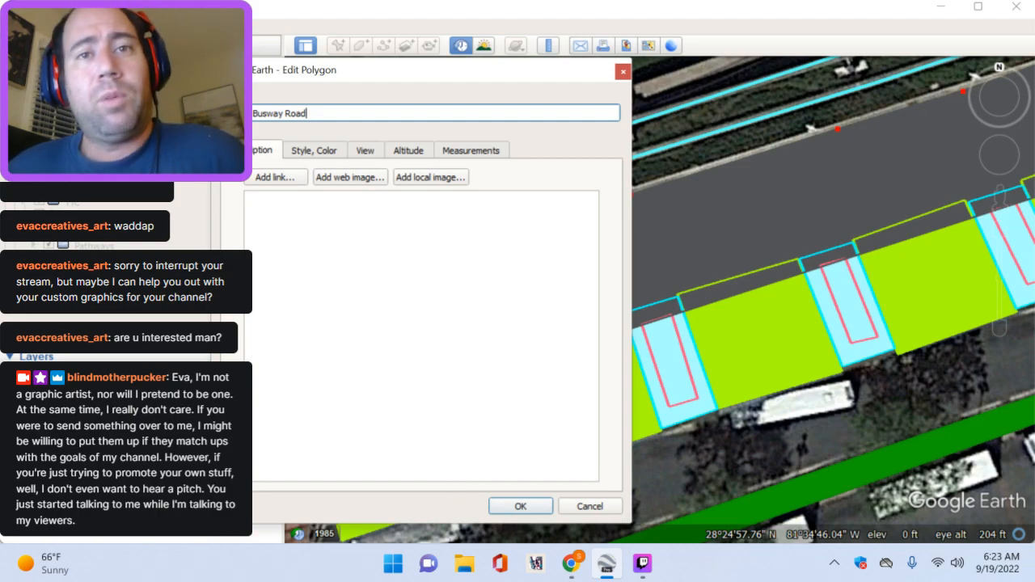
{"action": "left_click", "coordinate": [518, 506]}
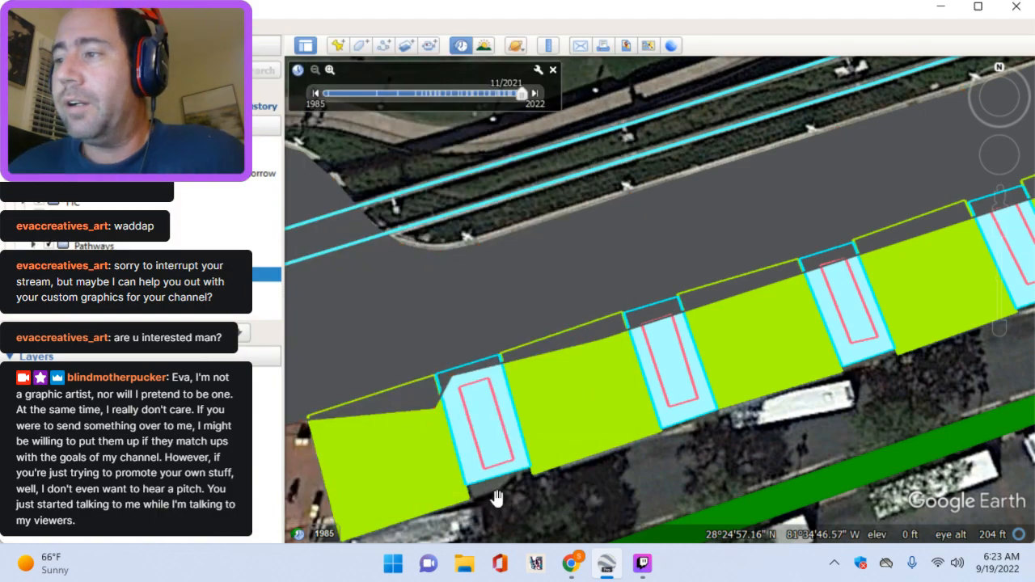
Step: Check the saved road polygon's southern edge along the lime shelter strip from its eastern end to the brick plaza
{"action": "left_click_drag", "start_coordinate": [674, 319], "coordinate": [536, 363]}
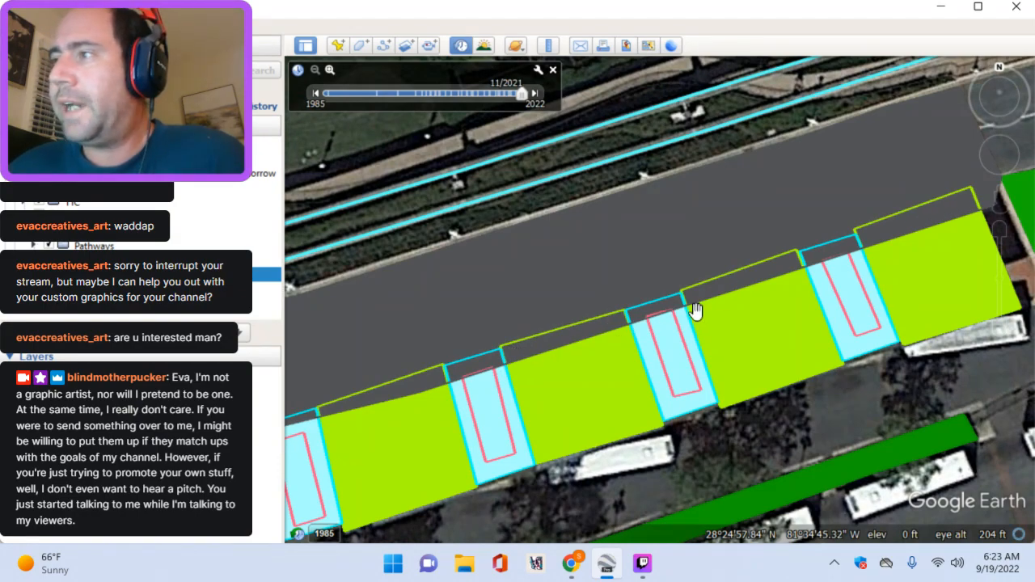
{"action": "left_click_drag", "start_coordinate": [478, 358], "coordinate": [672, 277]}
{"action": "left_click_drag", "start_coordinate": [544, 321], "coordinate": [487, 340]}
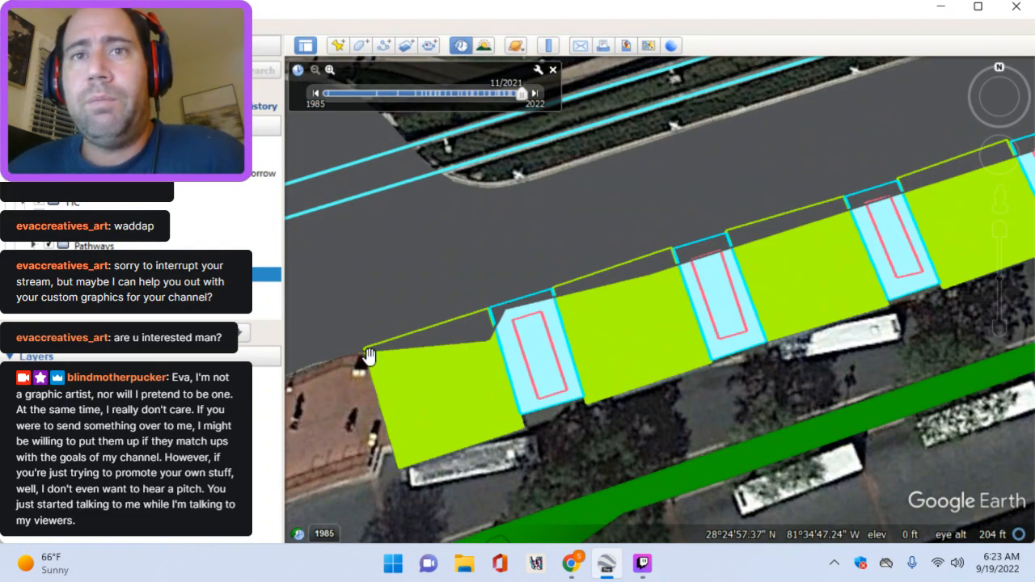
{"action": "left_click_drag", "start_coordinate": [623, 266], "coordinate": [569, 298]}
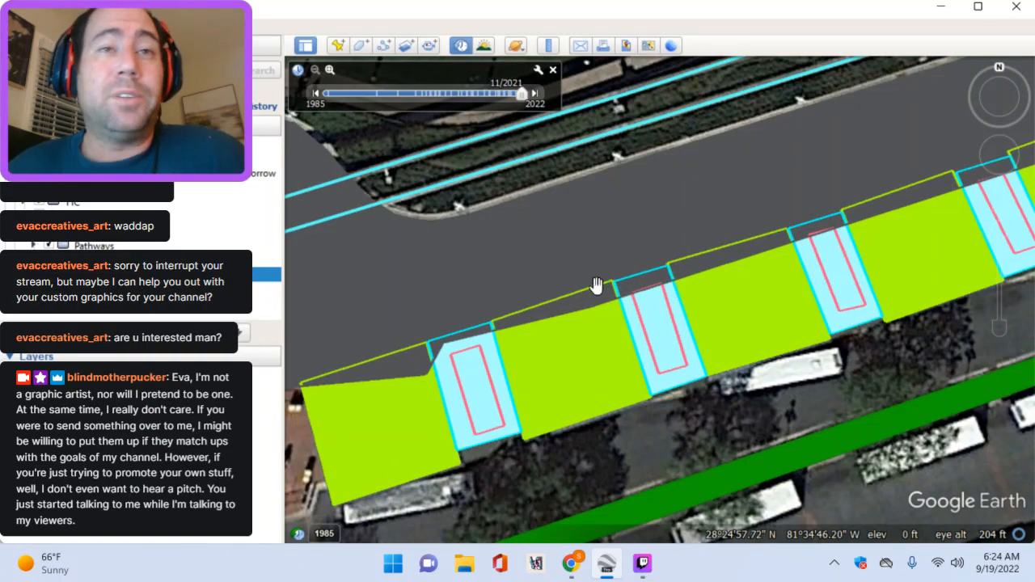
Step: Survey the roads east of the bus area, following the one beside the parking lot south to the bridge over the blue waterway
{"action": "left_click_drag", "start_coordinate": [586, 287], "coordinate": [605, 485]}
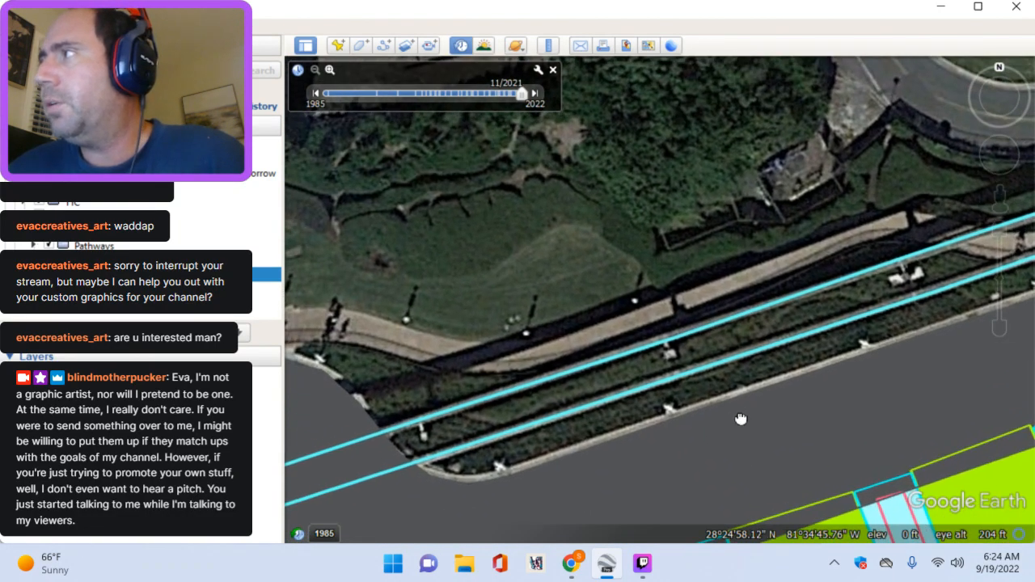
{"action": "left_click_drag", "start_coordinate": [741, 419], "coordinate": [533, 448]}
{"action": "left_click_drag", "start_coordinate": [677, 388], "coordinate": [518, 416]}
{"action": "left_click_drag", "start_coordinate": [833, 411], "coordinate": [588, 329]}
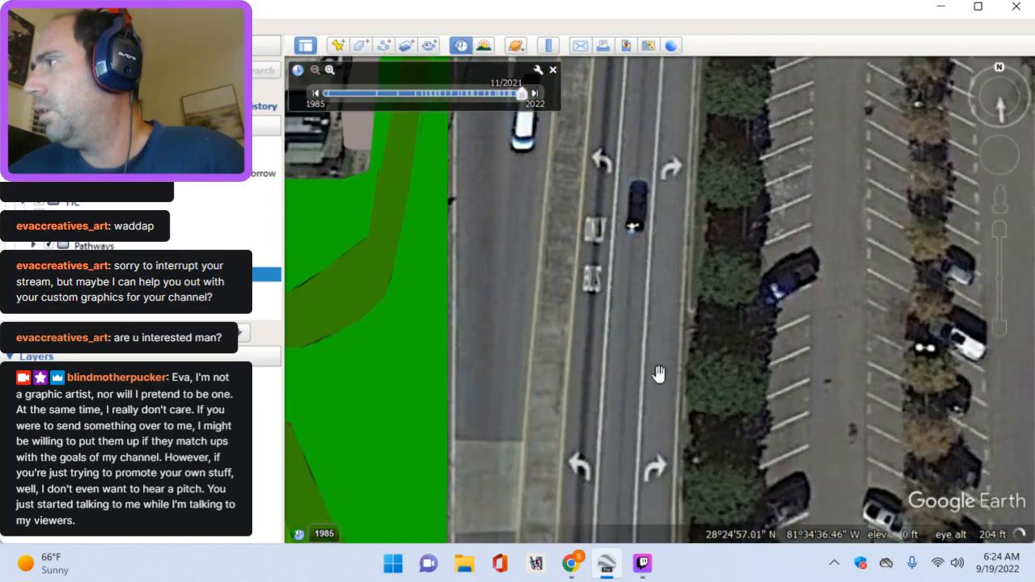
{"action": "left_click_drag", "start_coordinate": [658, 373], "coordinate": [698, 232]}
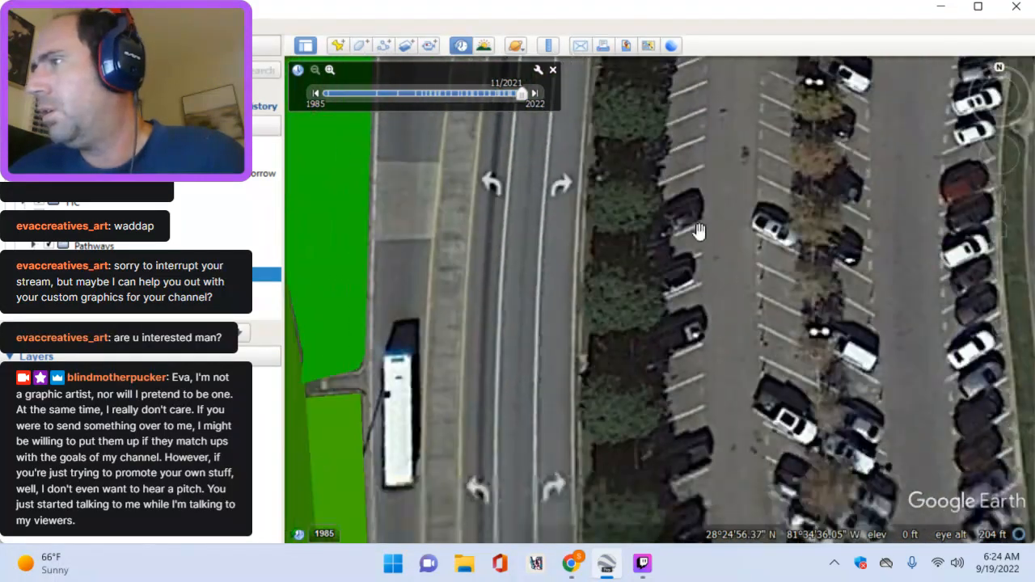
{"action": "left_click_drag", "start_coordinate": [734, 395], "coordinate": [676, 266]}
{"action": "scroll", "coordinate": [719, 363], "scroll_direction": "down", "scroll_amount": 2}
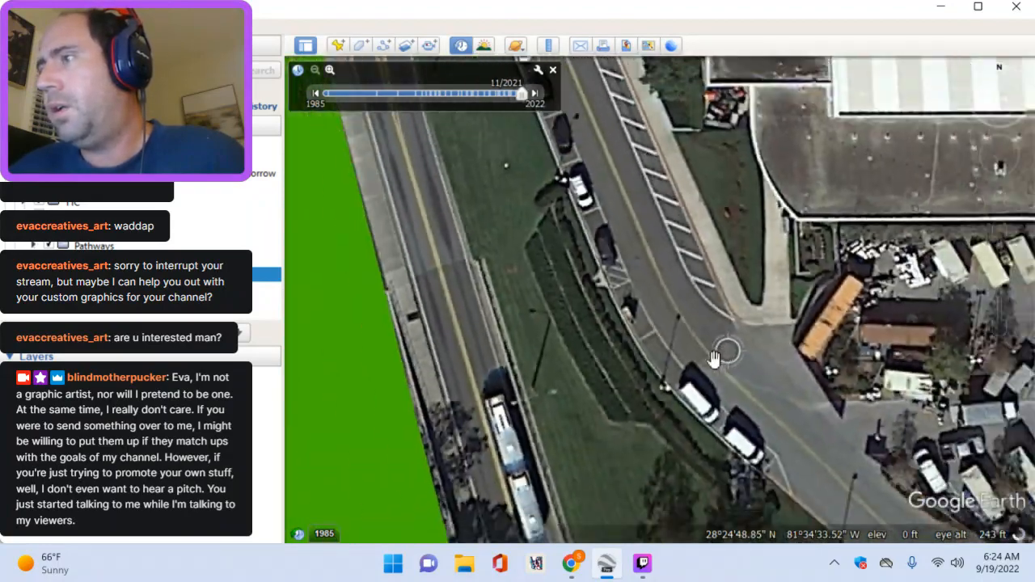
{"action": "left_click_drag", "start_coordinate": [621, 399], "coordinate": [580, 254]}
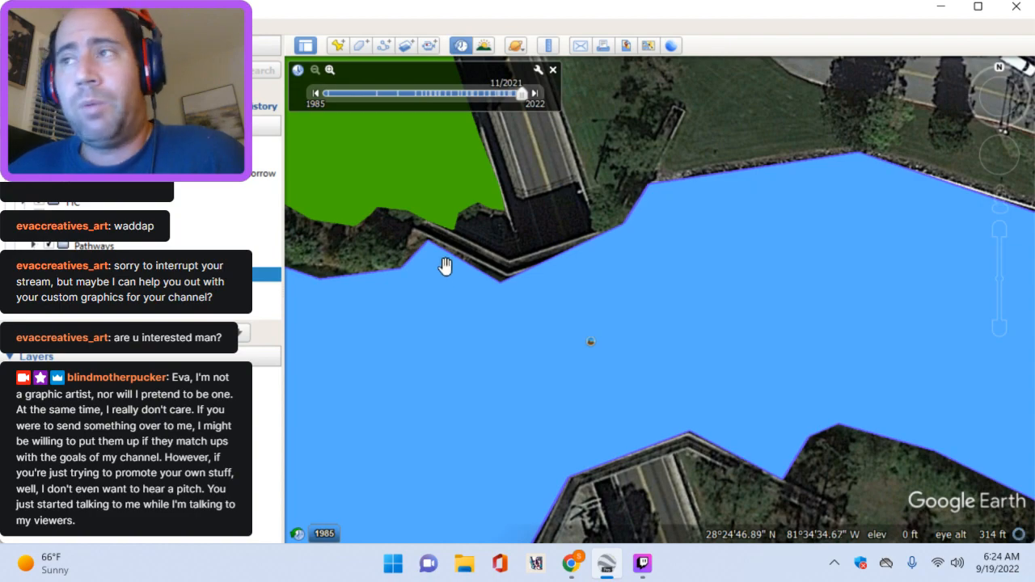
Step: Survey the waterway bridge and follow the road back north to the bus shelters and the roadway above them
{"action": "left_click_drag", "start_coordinate": [488, 279], "coordinate": [543, 305]}
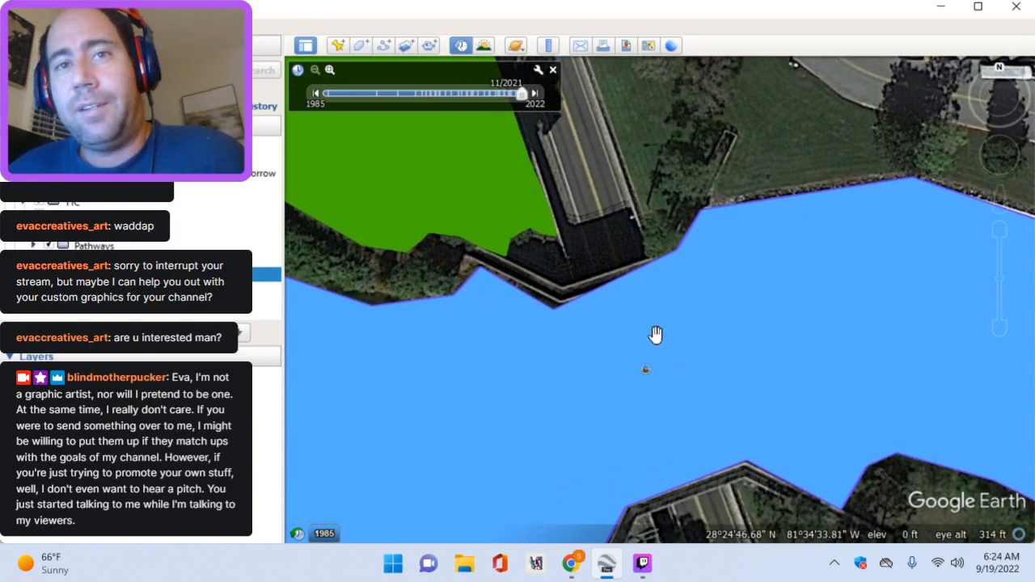
{"action": "left_click_drag", "start_coordinate": [657, 360], "coordinate": [756, 146]}
{"action": "scroll", "coordinate": [738, 189], "scroll_direction": "down", "scroll_amount": 3}
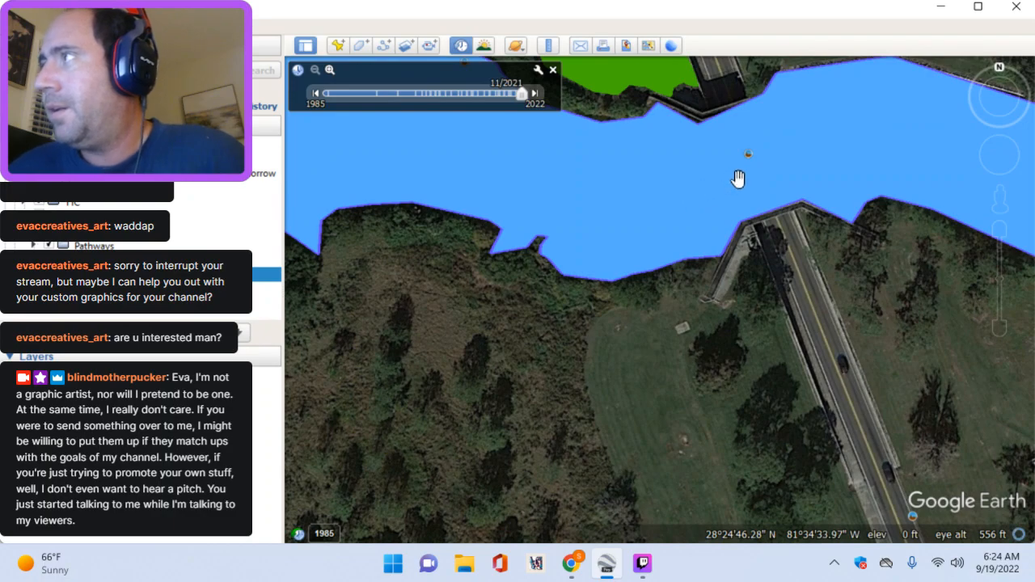
{"action": "left_click_drag", "start_coordinate": [693, 205], "coordinate": [813, 417]}
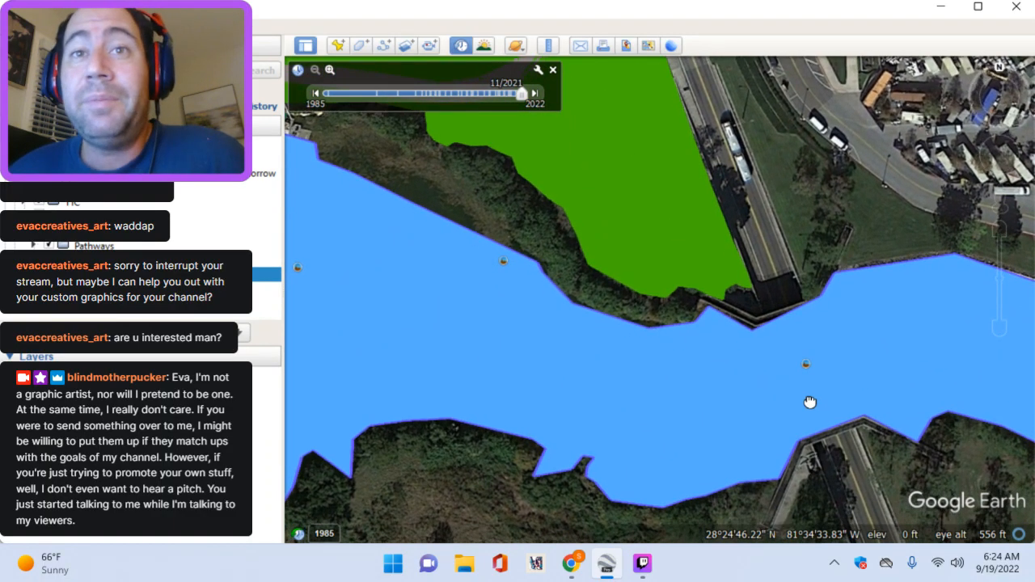
{"action": "key", "text": "Up"}
{"action": "key", "text": "Up"}
{"action": "left_click_drag", "start_coordinate": [560, 227], "coordinate": [628, 300]}
{"action": "left_click_drag", "start_coordinate": [628, 238], "coordinate": [661, 373]}
{"action": "left_click_drag", "start_coordinate": [615, 186], "coordinate": [646, 380]}
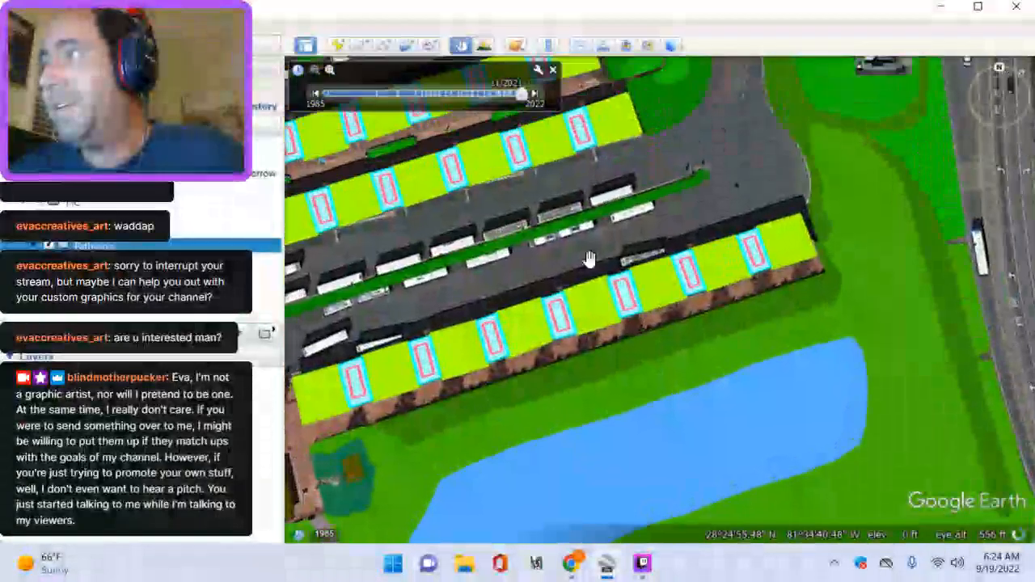
{"action": "left_click_drag", "start_coordinate": [590, 261], "coordinate": [671, 407]}
{"action": "left_click_drag", "start_coordinate": [638, 274], "coordinate": [784, 385]}
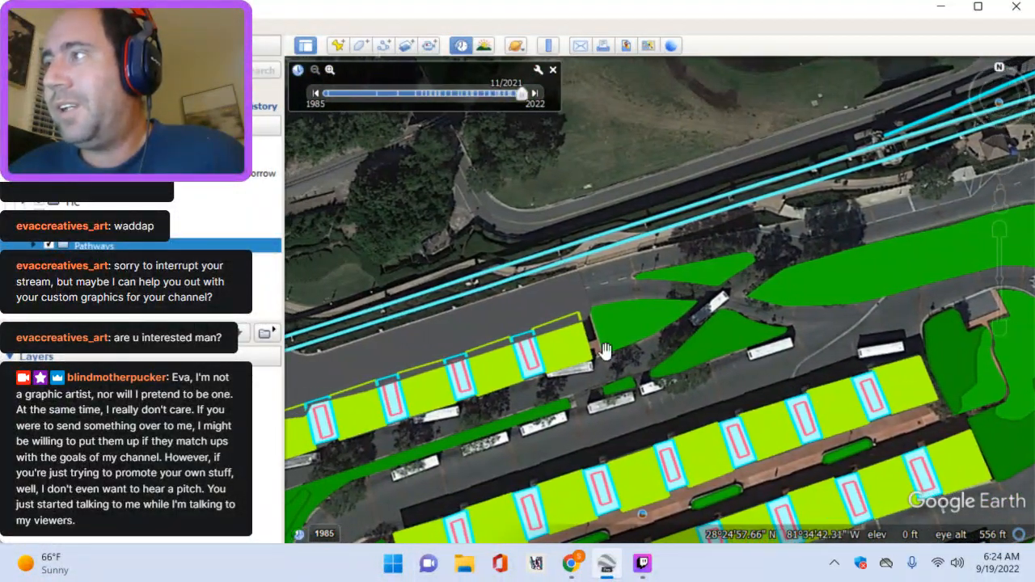
Step: Create a new polygon named Busway Road, keeping the junction east of the existing road polygon in view
{"action": "scroll", "coordinate": [550, 324], "scroll_direction": "up", "scroll_amount": 1}
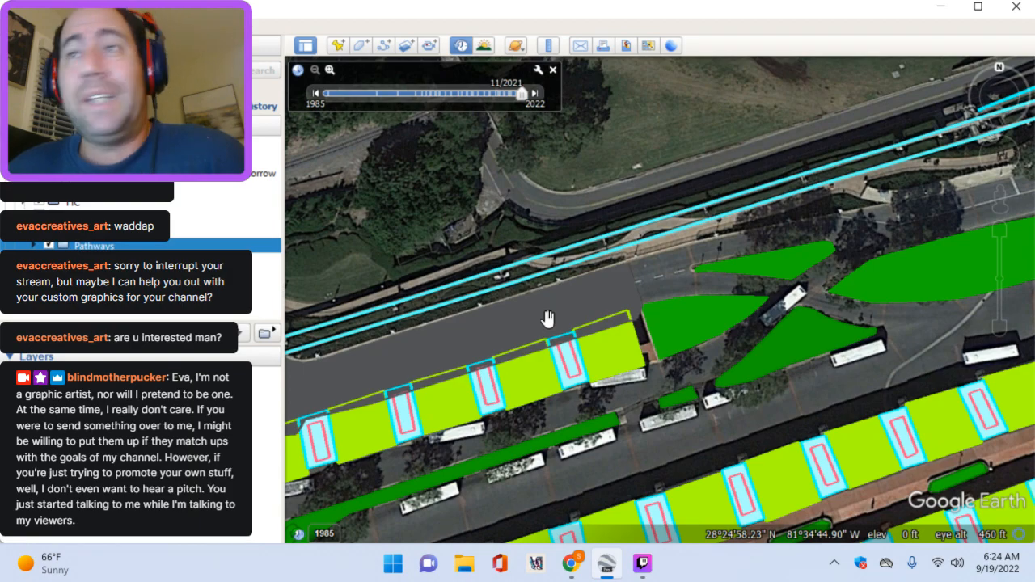
{"action": "left_click_drag", "start_coordinate": [629, 296], "coordinate": [560, 342]}
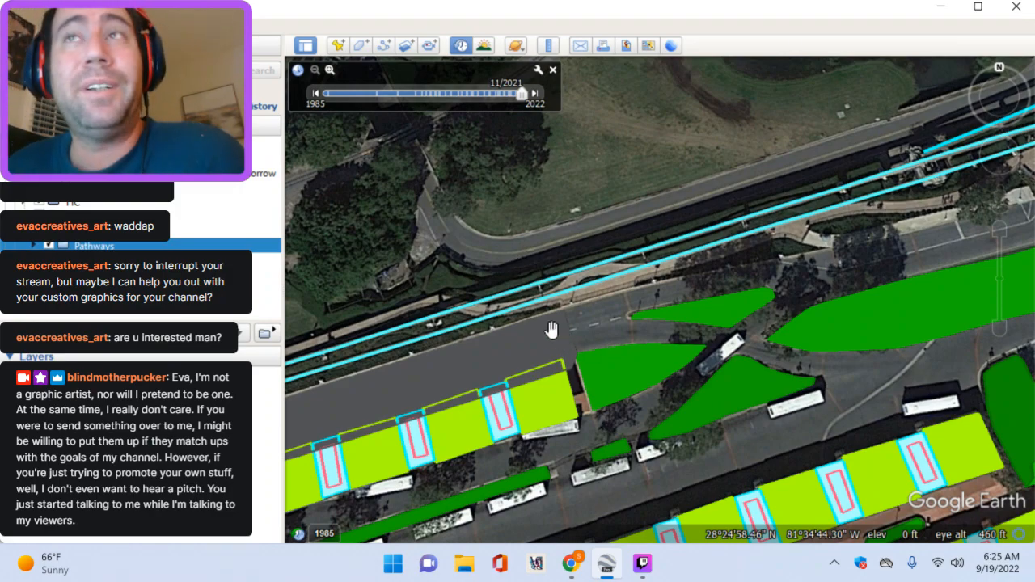
{"action": "scroll", "coordinate": [422, 187], "scroll_direction": "up", "scroll_amount": 1}
{"action": "scroll", "coordinate": [545, 342], "scroll_direction": "up", "scroll_amount": 2}
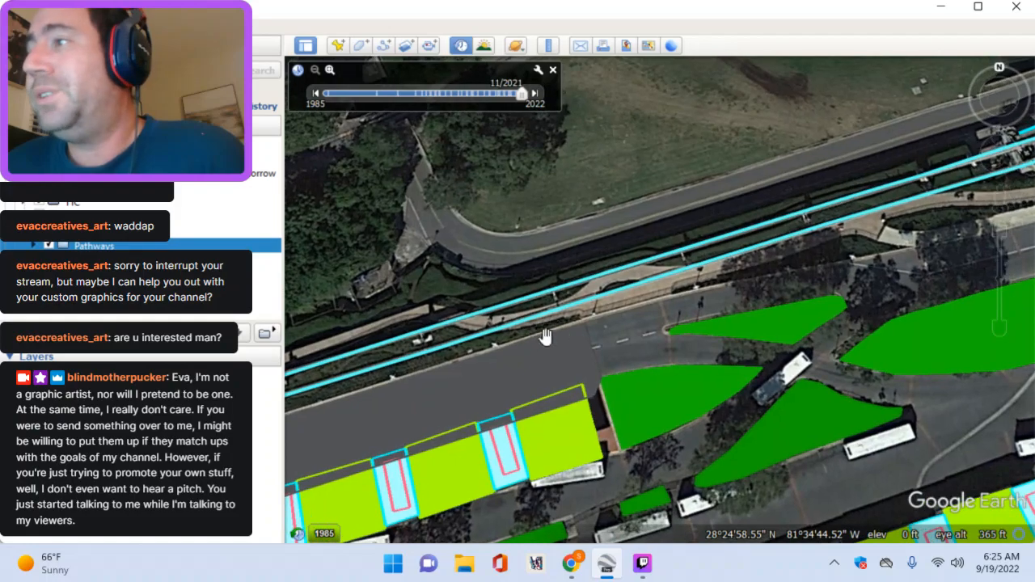
{"action": "left_click_drag", "start_coordinate": [715, 353], "coordinate": [734, 188]}
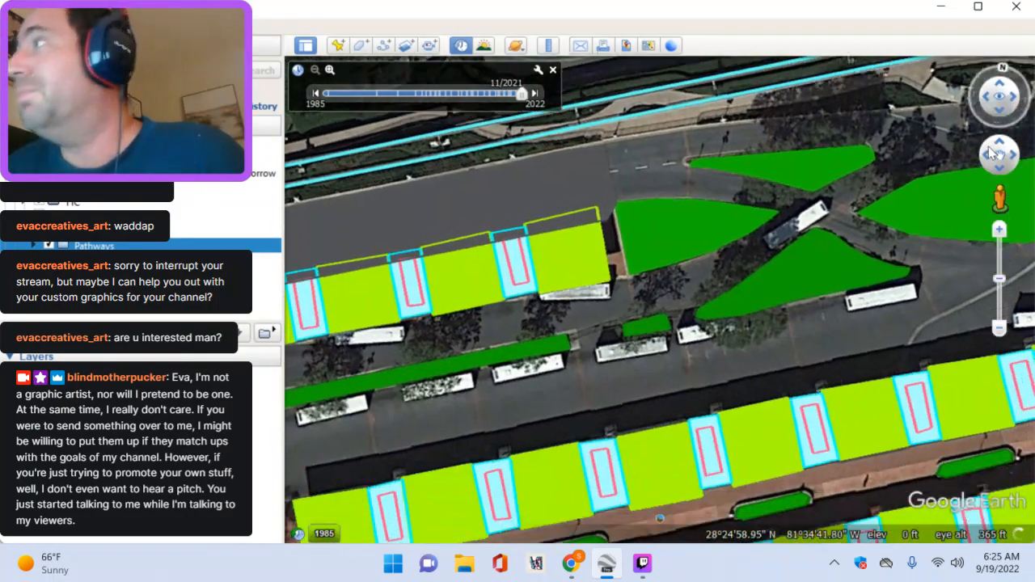
{"action": "left_click_drag", "start_coordinate": [700, 270], "coordinate": [308, 252]}
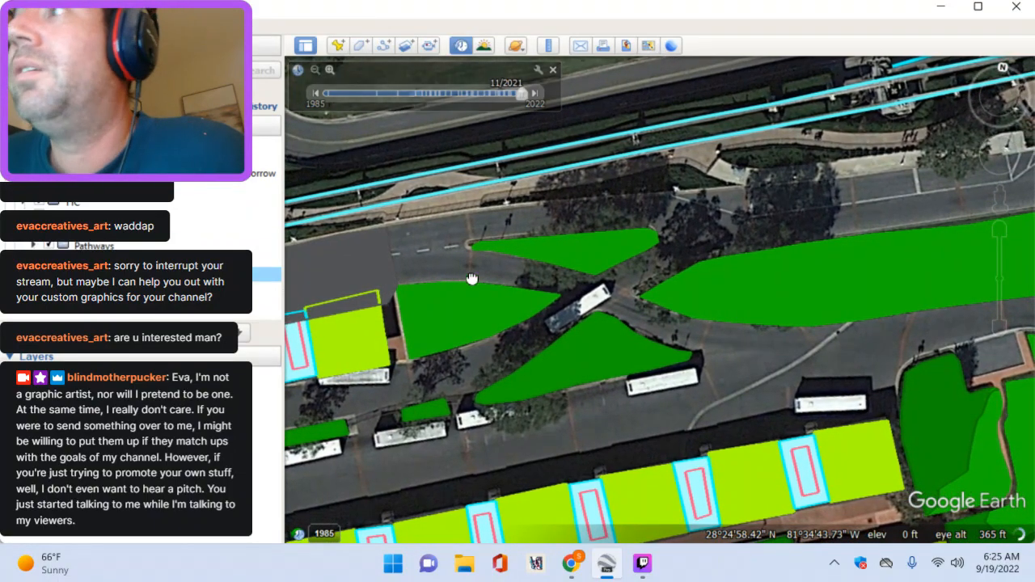
{"action": "left_click_drag", "start_coordinate": [414, 157], "coordinate": [446, 170]}
{"action": "left_click", "coordinate": [361, 46]}
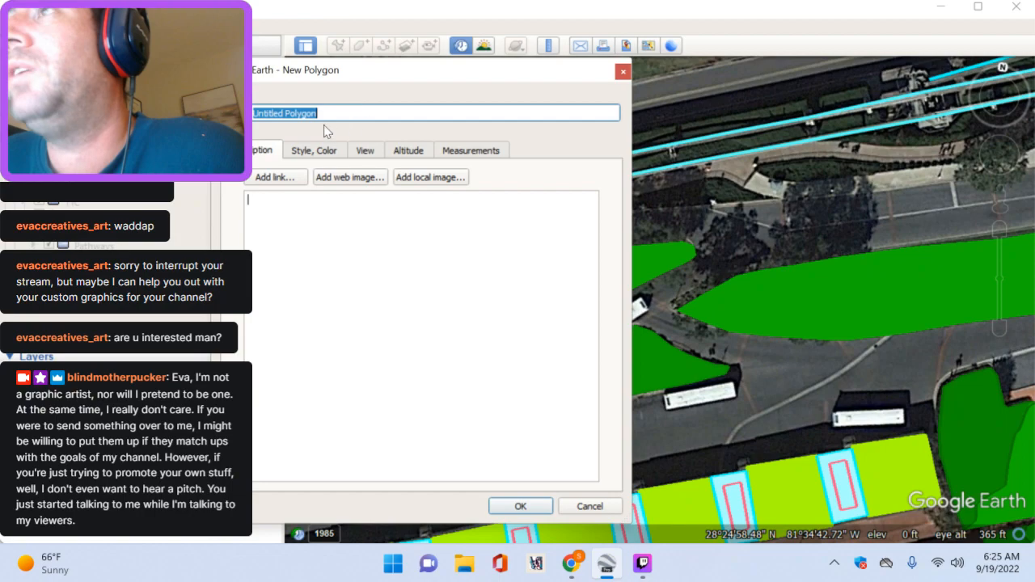
{"action": "type", "text": "Busway Road"}
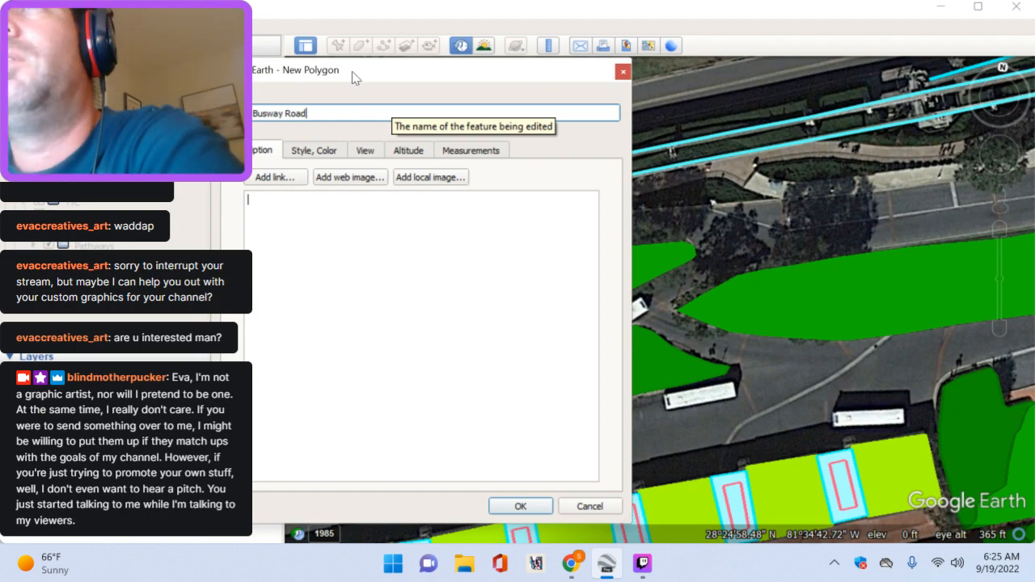
{"action": "left_click_drag", "start_coordinate": [351, 71], "coordinate": [71, 102]}
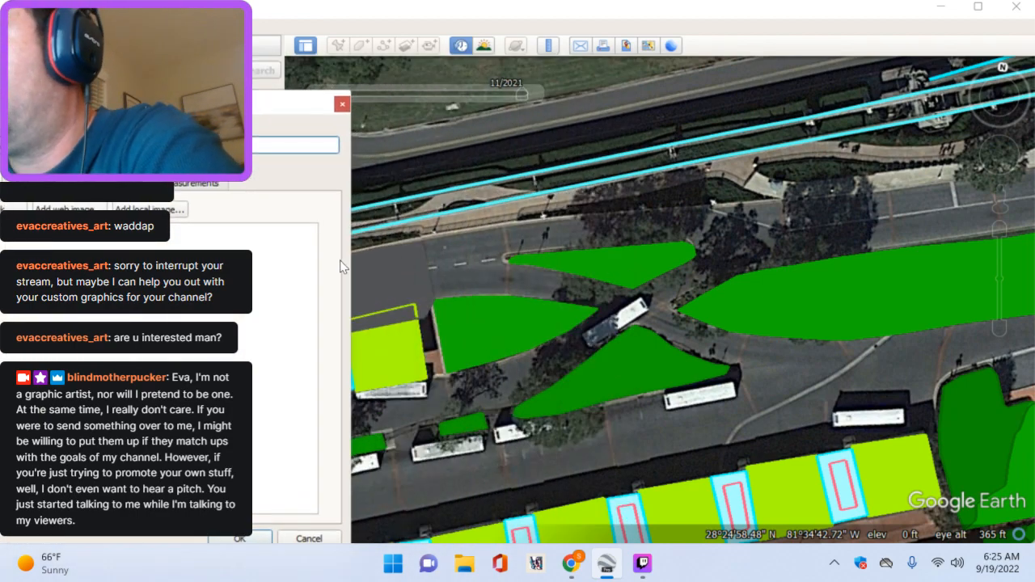
Step: Trace the new road polygon from the existing polygon's eastern end along the northern edge of the small triangular green island
{"action": "left_click", "coordinate": [418, 237]}
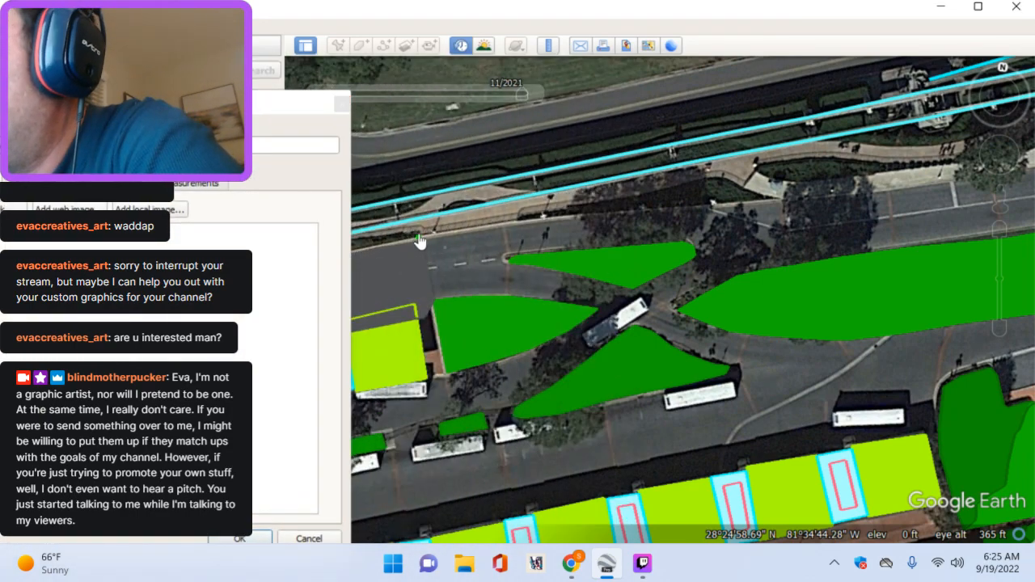
{"action": "scroll", "coordinate": [423, 244], "scroll_direction": "up", "scroll_amount": 3}
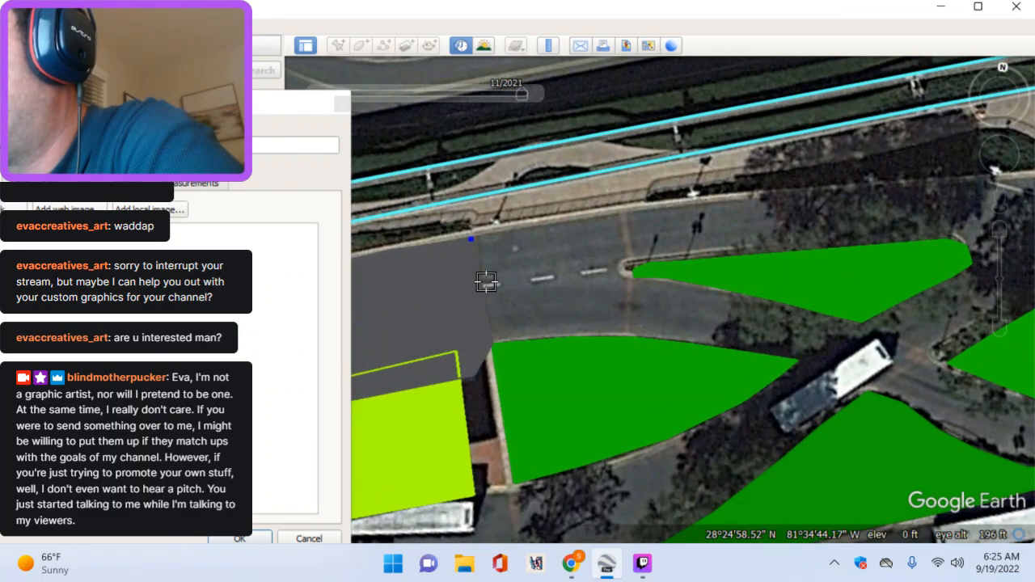
{"action": "left_click", "coordinate": [618, 262]}
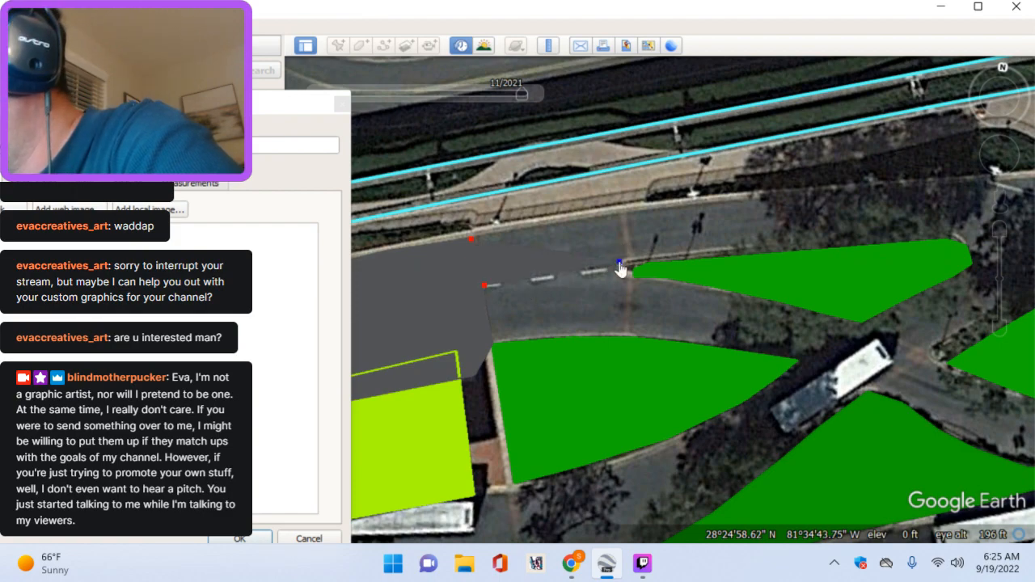
{"action": "left_click", "coordinate": [754, 253]}
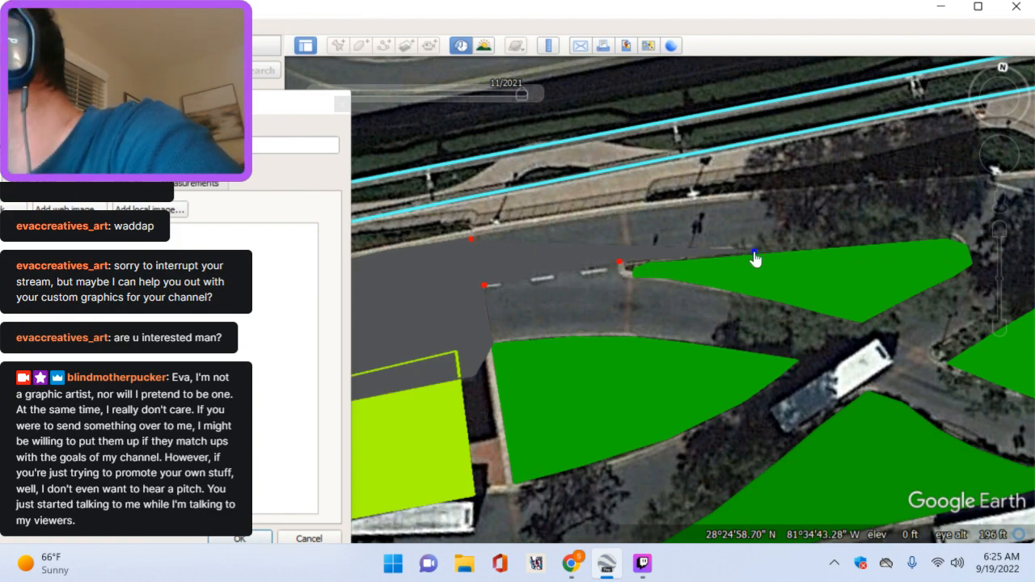
{"action": "left_click", "coordinate": [941, 238]}
{"action": "key", "text": "Right"}
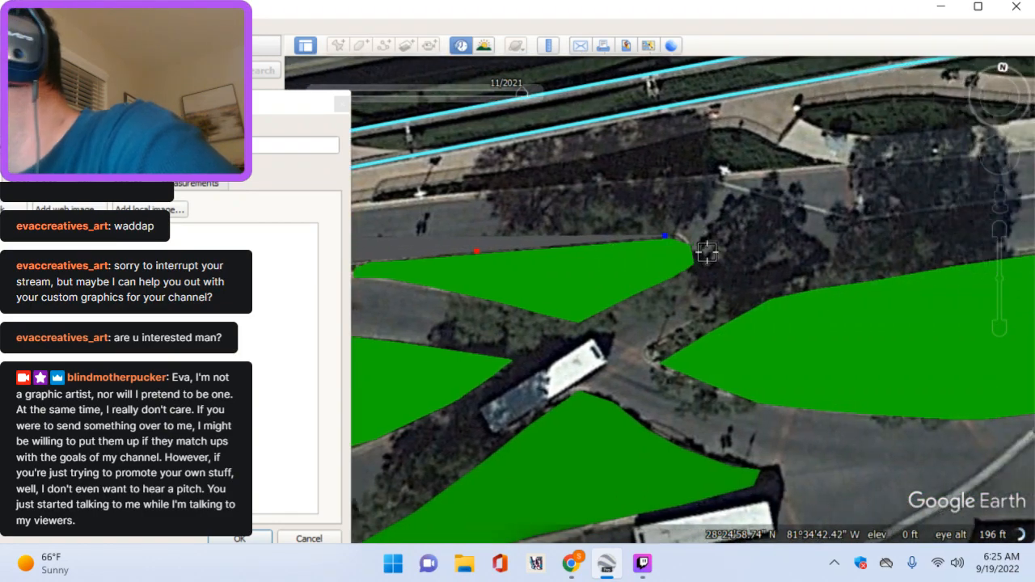
{"action": "left_click", "coordinate": [686, 241]}
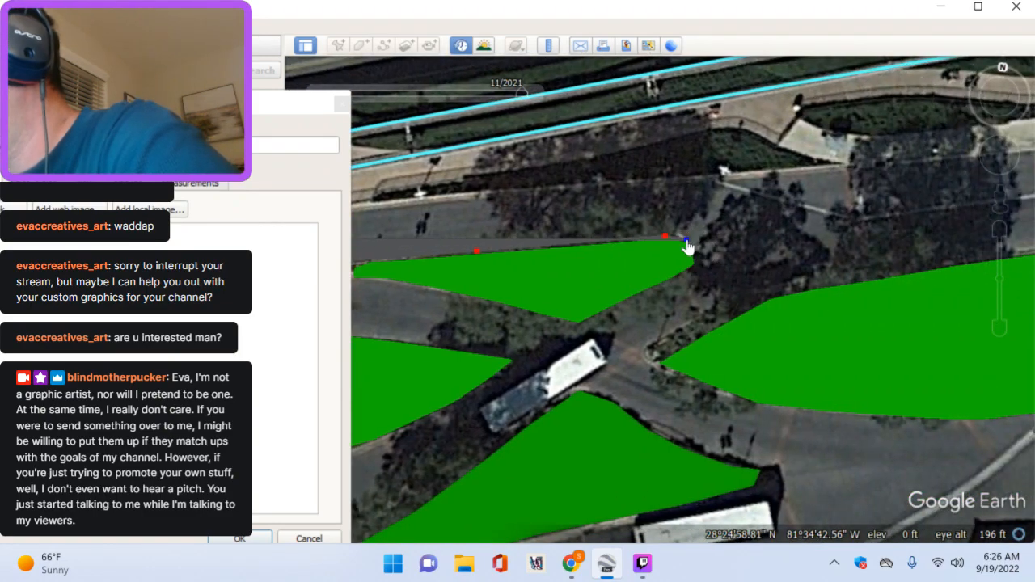
Step: Extend the polygon's southern edge along the northern curb of the large green island to its eastern end
{"action": "left_click", "coordinate": [769, 301]}
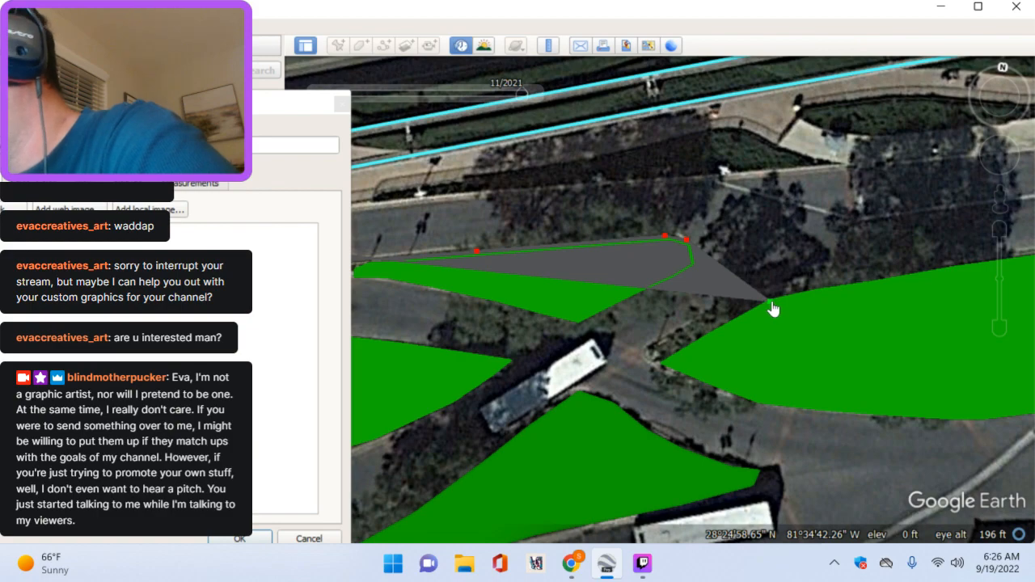
{"action": "key", "text": "Right"}
{"action": "key", "text": "Up"}
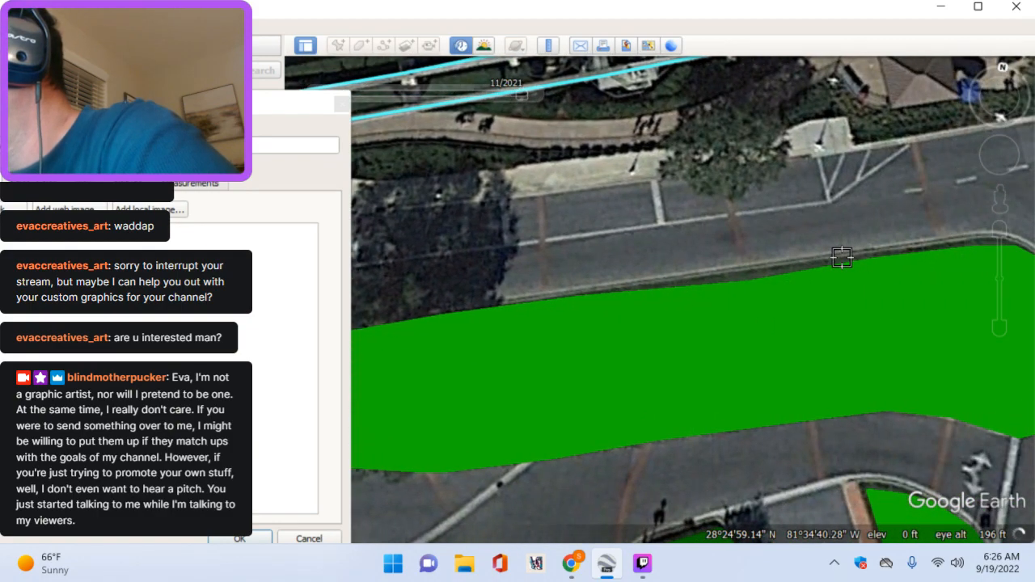
{"action": "left_click", "coordinate": [842, 257]}
{"action": "left_click", "coordinate": [981, 240]}
Step: Carry the polygon's southern edge across the junction, above the chevron markings, to the western tip of the paved triangular island
{"action": "key", "text": "Right"}
{"action": "key", "text": "Up"}
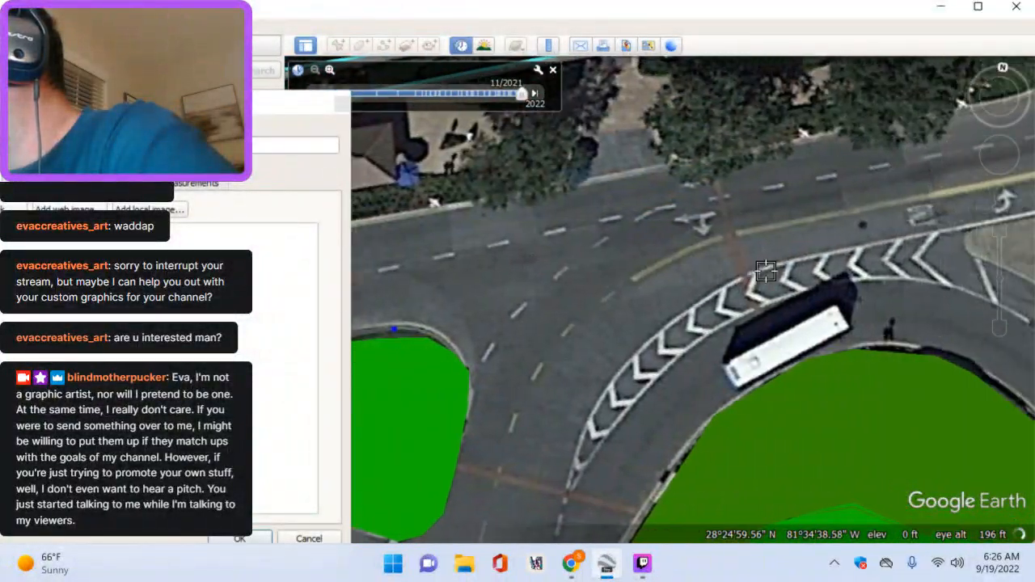
{"action": "key", "text": "Right"}
{"action": "left_click", "coordinate": [937, 236]}
Step: Trace the polygon's edge along the northern side of the paved triangular island and around its rounded northeastern corner
{"action": "key", "text": "Right"}
{"action": "key", "text": "Right"}
{"action": "key", "text": "Right"}
{"action": "key", "text": "Right"}
{"action": "key", "text": "Right"}
{"action": "key", "text": "Right"}
{"action": "key", "text": "Right"}
{"action": "key", "text": "Right"}
{"action": "key", "text": "Right"}
{"action": "key", "text": "Right"}
{"action": "key", "text": "Right"}
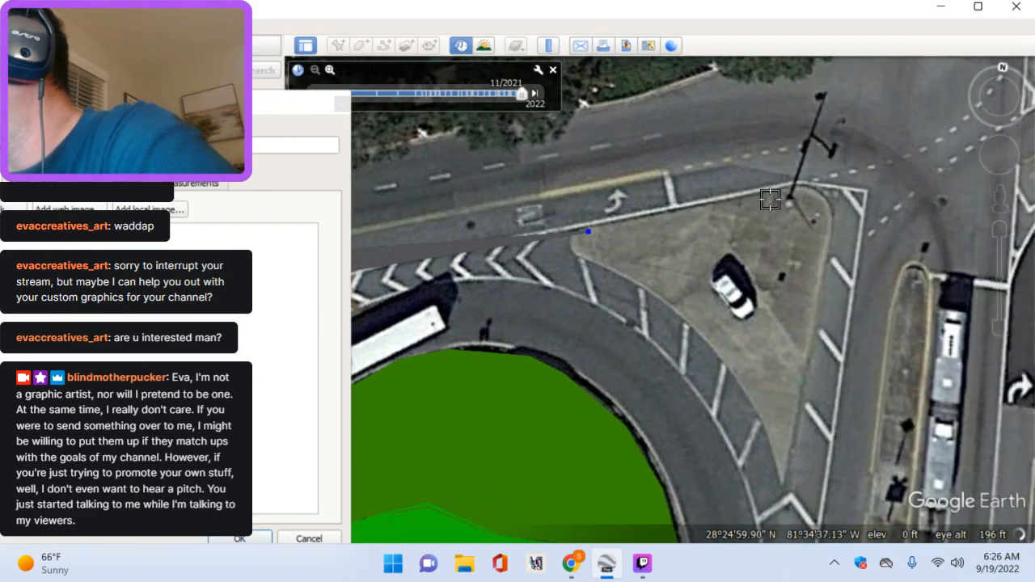
{"action": "key", "text": "Right"}
{"action": "key", "text": "Up"}
{"action": "key", "text": "Left"}
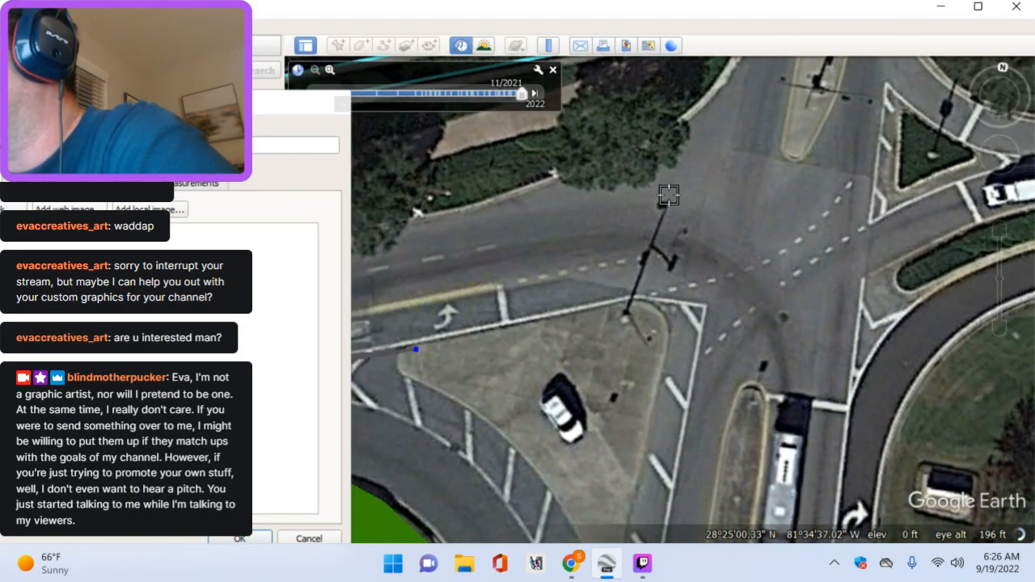
{"action": "left_click", "coordinate": [708, 301]}
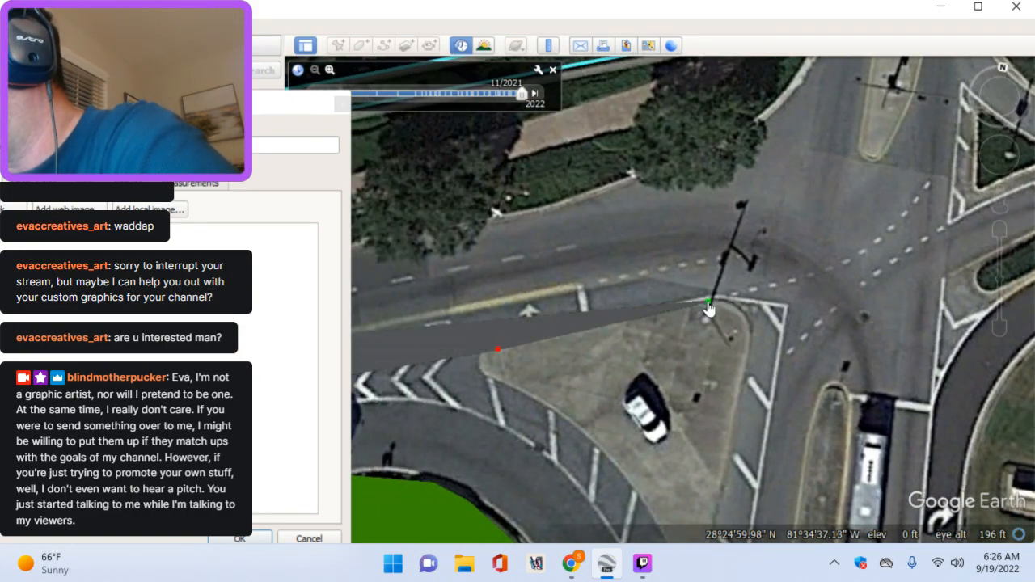
{"action": "left_click", "coordinate": [741, 313]}
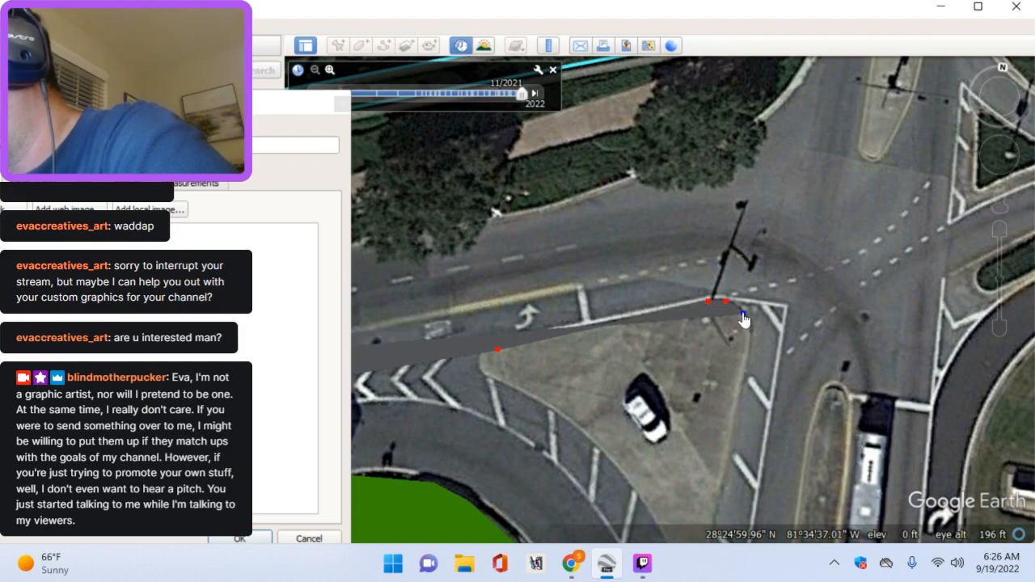
{"action": "left_click", "coordinate": [750, 328]}
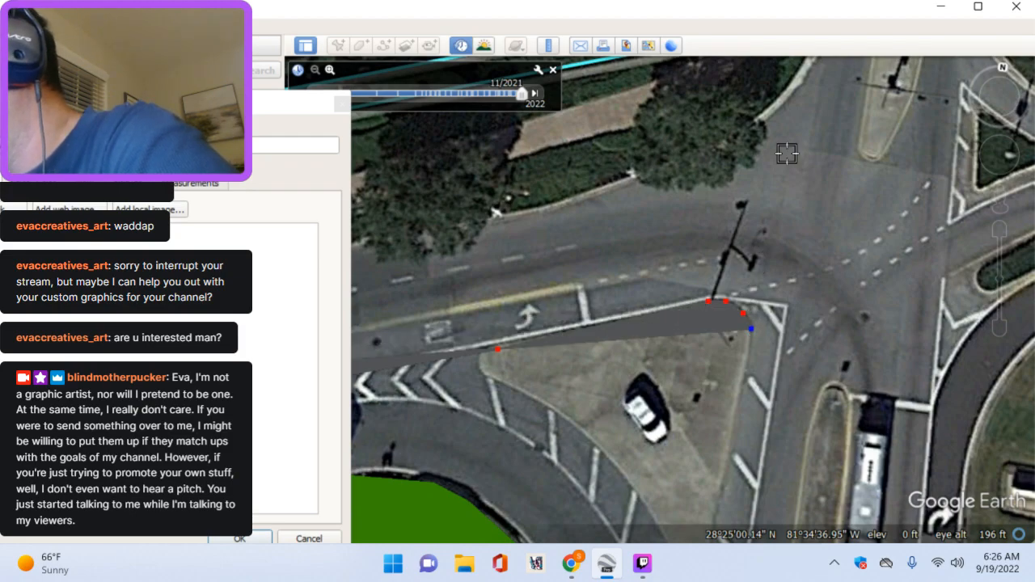
Step: Cross the polygon to the intersection's northwestern curb and trace the curved curb back westward along the hedges
{"action": "left_click", "coordinate": [800, 77]}
{"action": "left_click", "coordinate": [775, 102]}
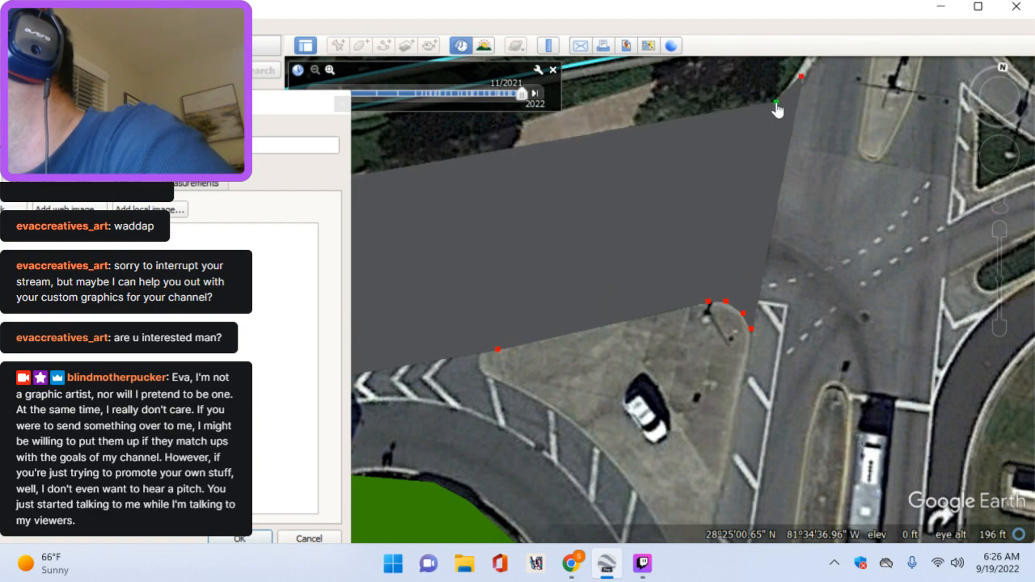
{"action": "left_click_drag", "start_coordinate": [775, 102], "coordinate": [736, 143]}
{"action": "left_click", "coordinate": [751, 128]}
{"action": "left_click", "coordinate": [686, 171]}
{"action": "mouse_move", "coordinate": [685, 173]}
{"action": "left_mouse_down"}
{"action": "mouse_move", "coordinate": [676, 192]}
{"action": "mouse_move", "coordinate": [669, 176]}
{"action": "left_mouse_up"}
{"action": "left_click", "coordinate": [582, 211]}
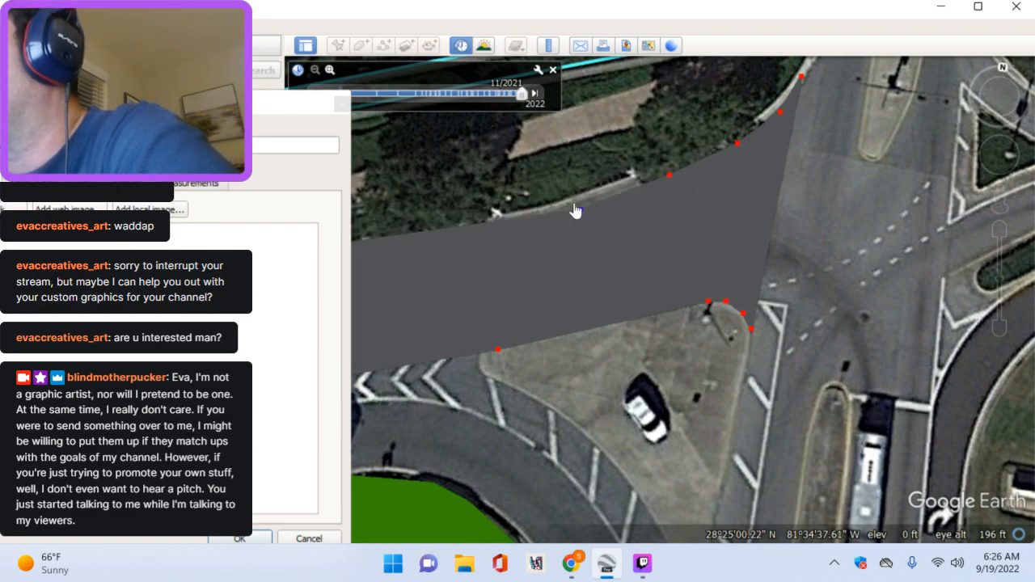
{"action": "left_click_drag", "start_coordinate": [579, 213], "coordinate": [570, 211]}
Step: Continue the polygon's northern edge westward along the tree-lined curb to just east of the paved path opening
{"action": "key", "text": "Left"}
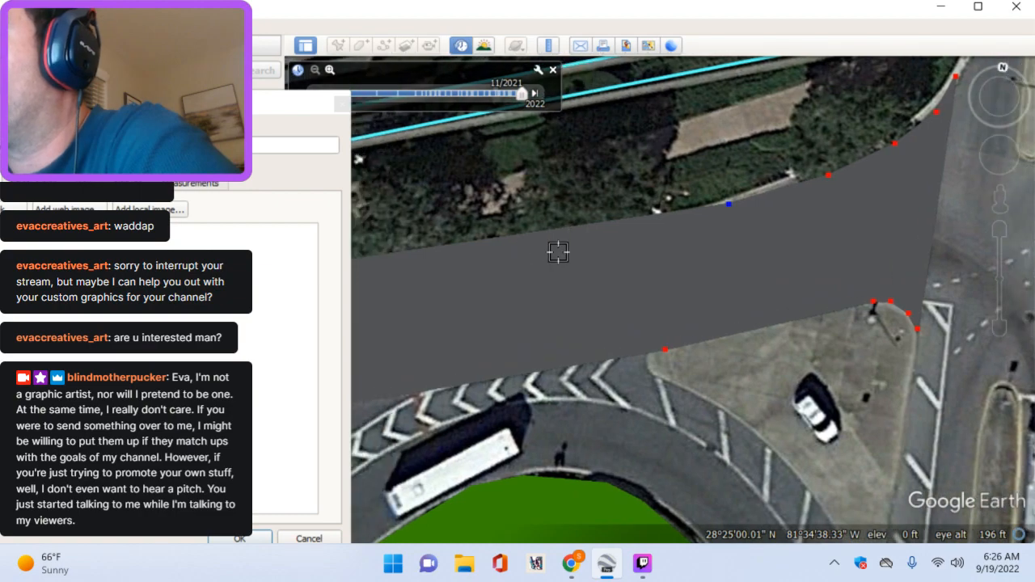
{"action": "left_click", "coordinate": [558, 252]}
{"action": "left_click_drag", "start_coordinate": [558, 257], "coordinate": [542, 250]}
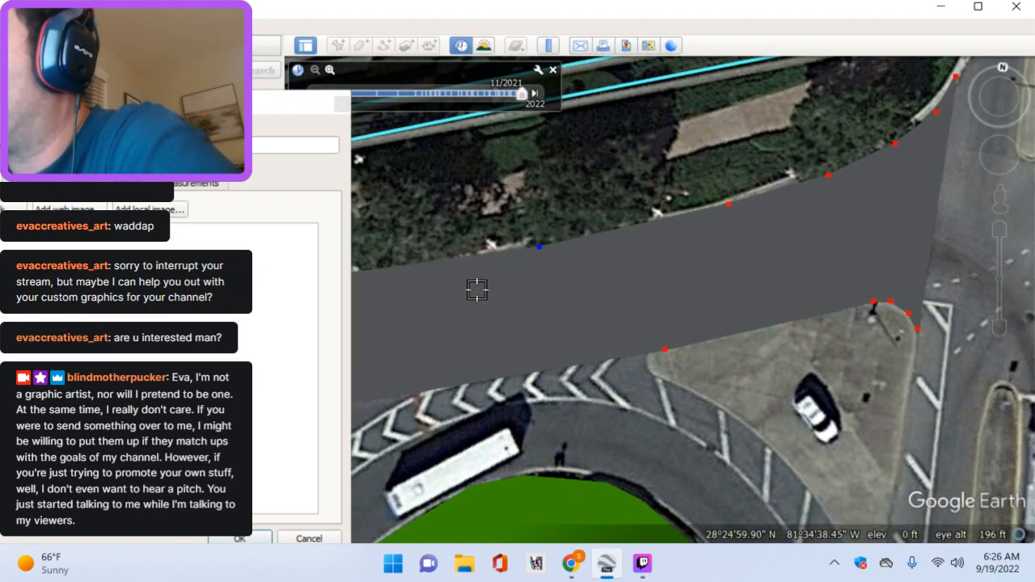
{"action": "key", "text": "Left"}
{"action": "left_click", "coordinate": [576, 282]}
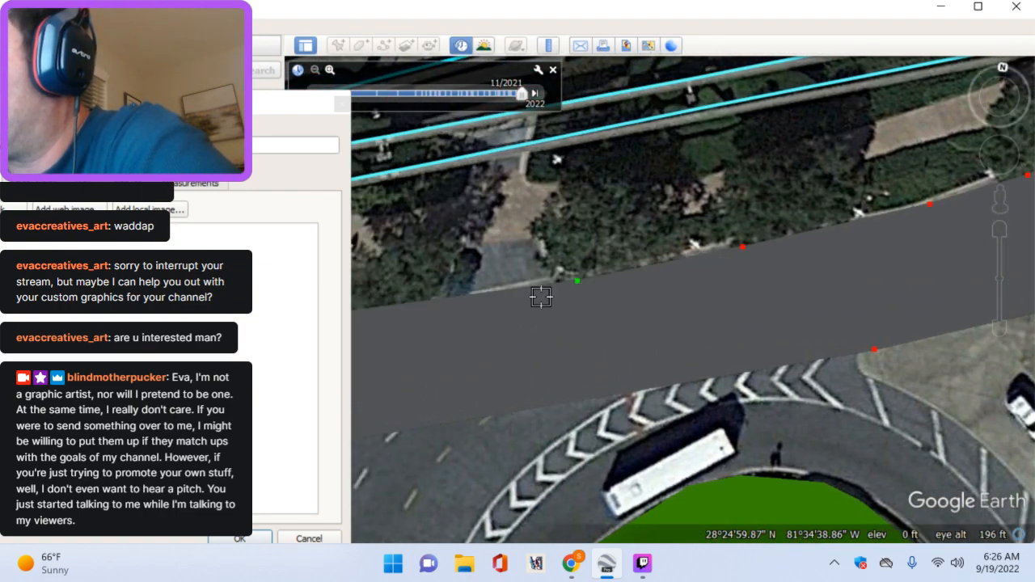
Step: Continue the polygon's northern edge westward past the paved path opening and along the curb south of the small pavilion
{"action": "key", "text": "Left"}
{"action": "left_click", "coordinate": [495, 288]}
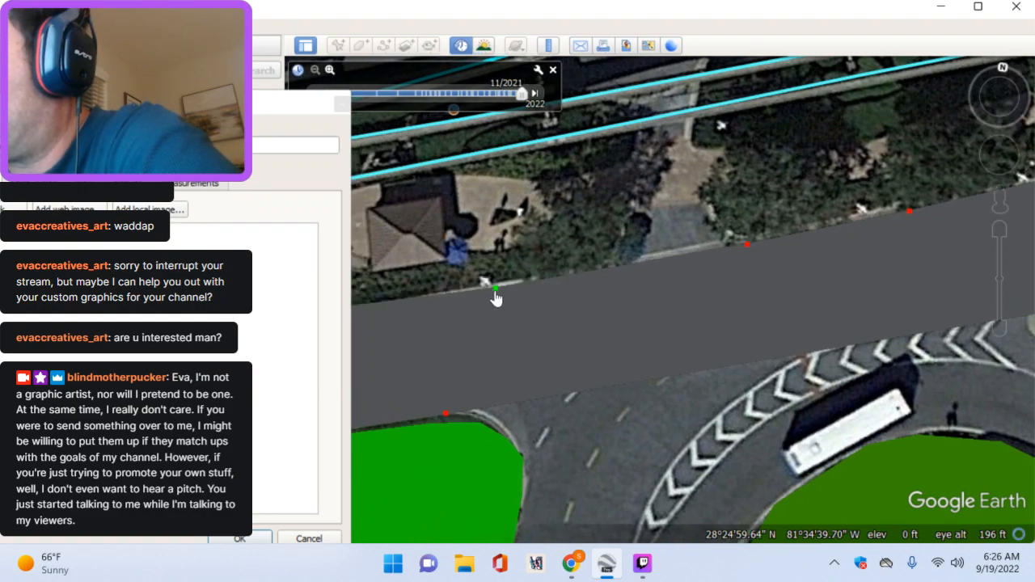
{"action": "key", "text": "Left"}
{"action": "left_click", "coordinate": [500, 278]}
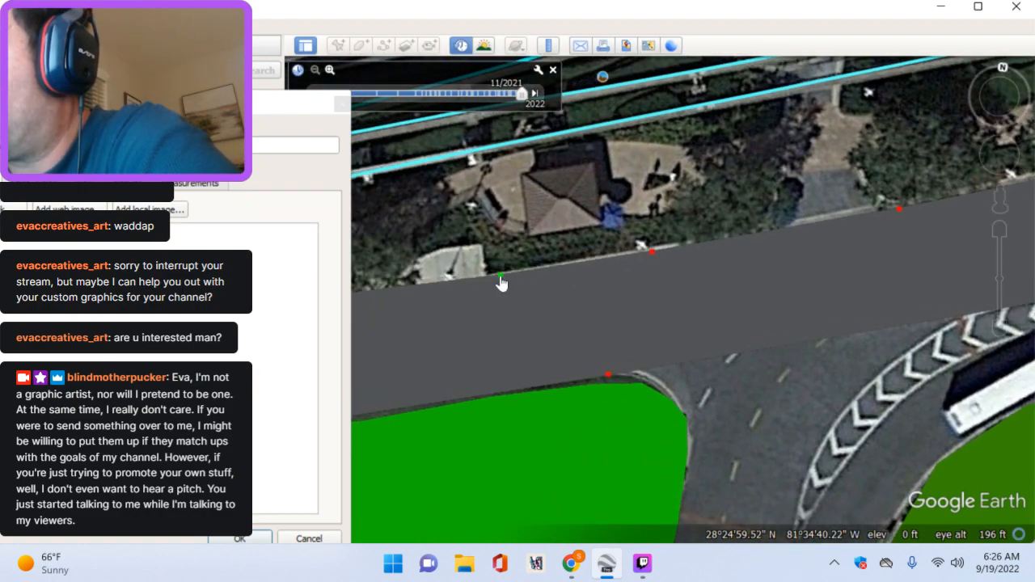
{"action": "left_click_drag", "start_coordinate": [501, 278], "coordinate": [497, 282]}
Step: Extend the polygon's northern edge along the curb beside the pale walkway strips, as far as the narrow green island's western end
{"action": "key", "text": "Left"}
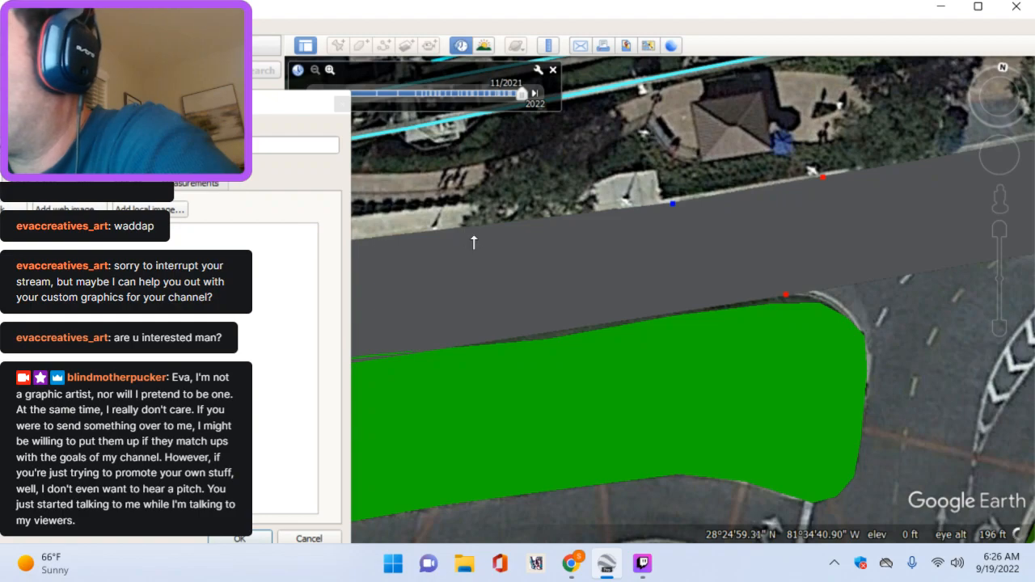
{"action": "left_click", "coordinate": [472, 241]}
{"action": "left_click_drag", "start_coordinate": [472, 241], "coordinate": [468, 239]}
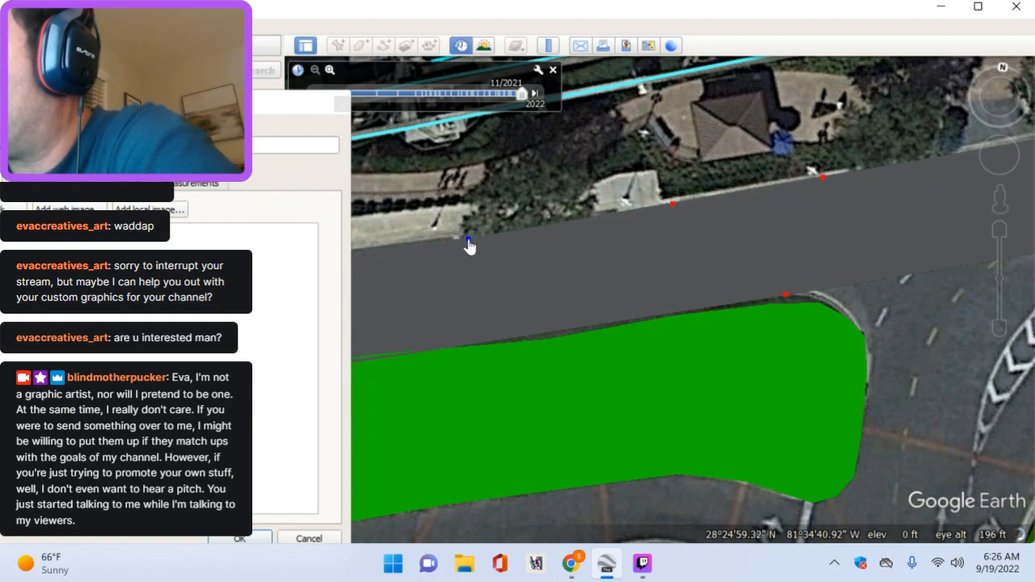
{"action": "key", "text": "Left"}
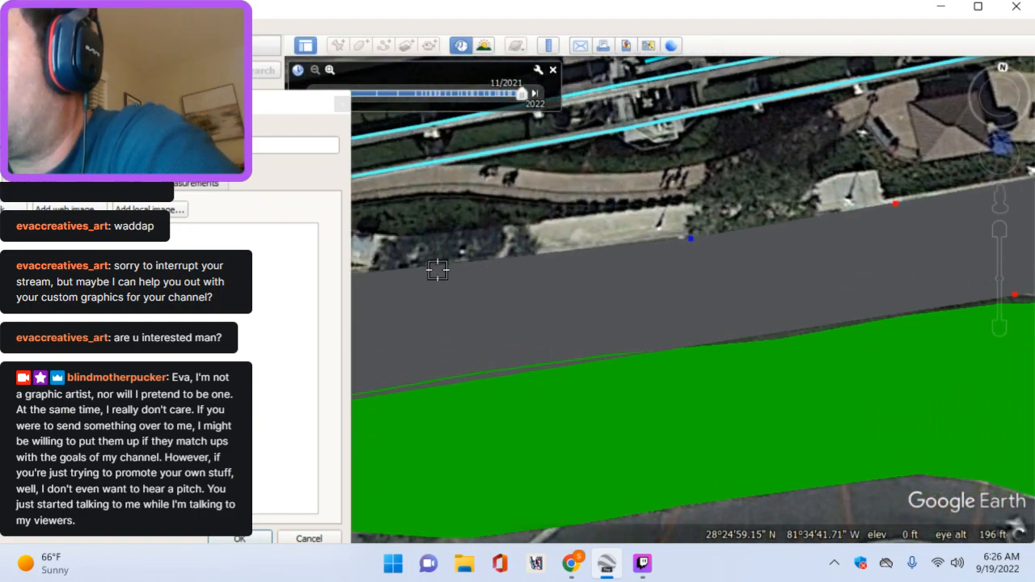
{"action": "left_click", "coordinate": [442, 271]}
{"action": "key", "text": "Left"}
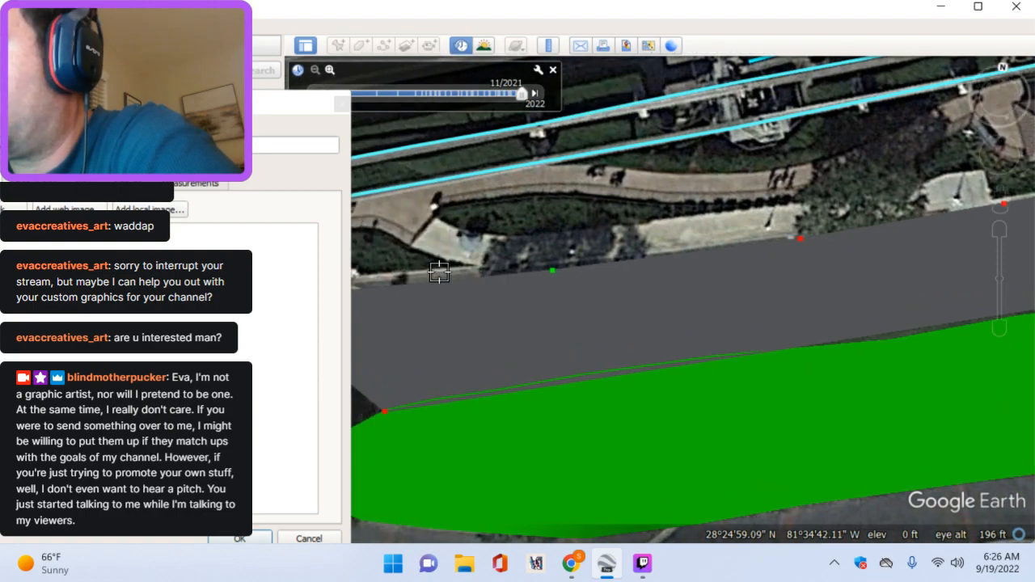
{"action": "left_click", "coordinate": [445, 282]}
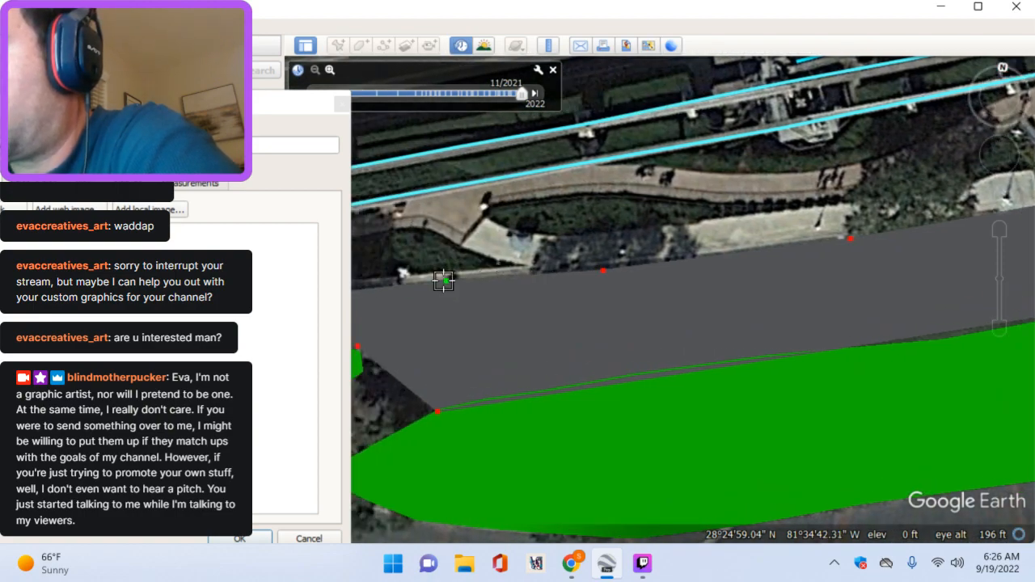
Step: Carry the polygon's northern edge westward above the small triangular green island to meet the existing road section near the bus shelters
{"action": "key", "text": "Left"}
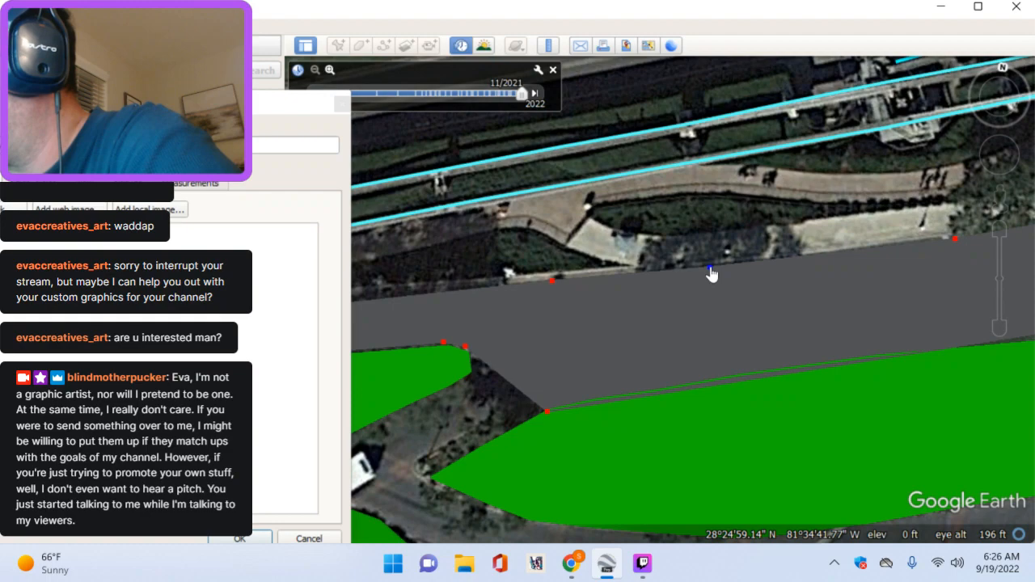
{"action": "key", "text": "Left"}
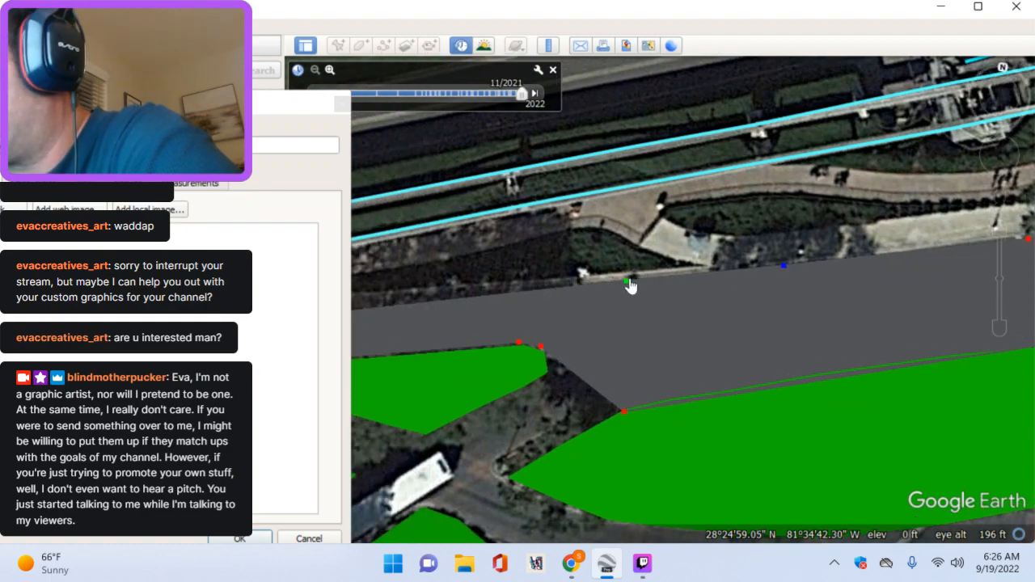
{"action": "key", "text": "Left"}
{"action": "left_click", "coordinate": [512, 295]}
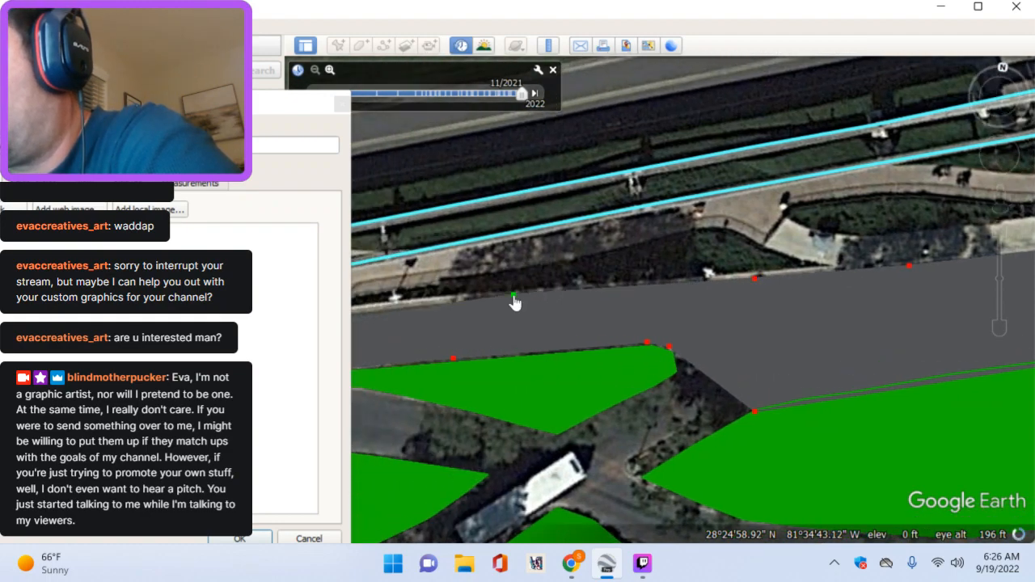
{"action": "key", "text": "Left"}
{"action": "left_click", "coordinate": [512, 303]}
{"action": "key", "text": "Left"}
{"action": "left_click", "coordinate": [486, 331]}
Step: Check the traced outline along the green islands and save the Busway Road polygon
{"action": "key", "text": "Left"}
{"action": "key", "text": "Down"}
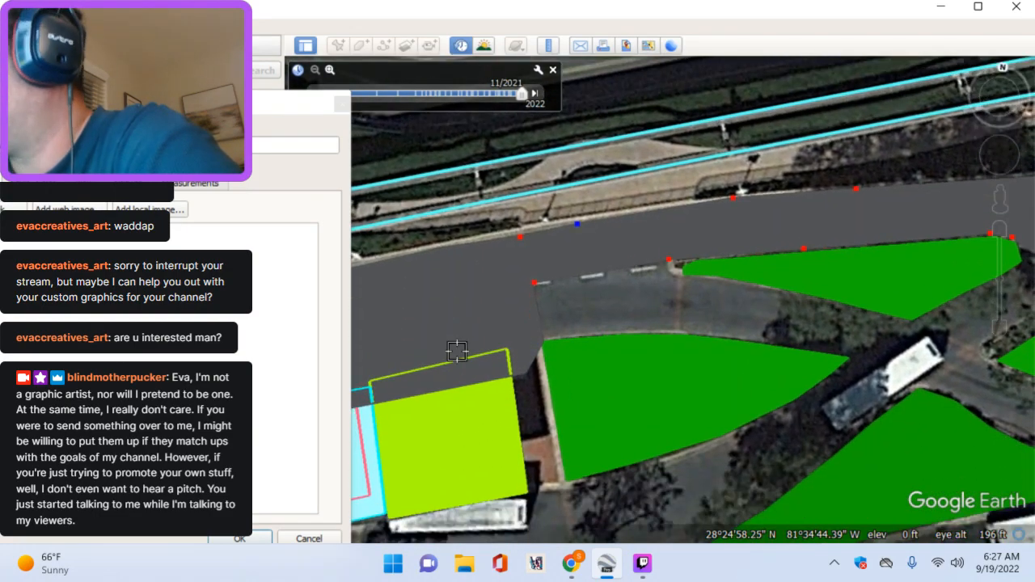
{"action": "key", "text": "Right"}
{"action": "key", "text": "Up"}
{"action": "key", "text": "Right"}
{"action": "key", "text": "Right"}
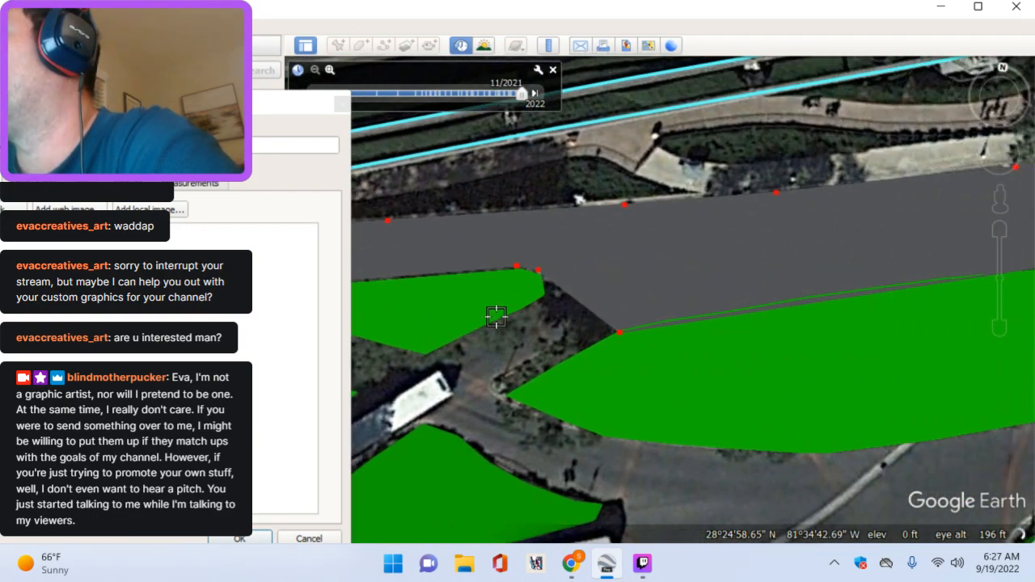
{"action": "left_click_drag", "start_coordinate": [276, 101], "coordinate": [580, 81]}
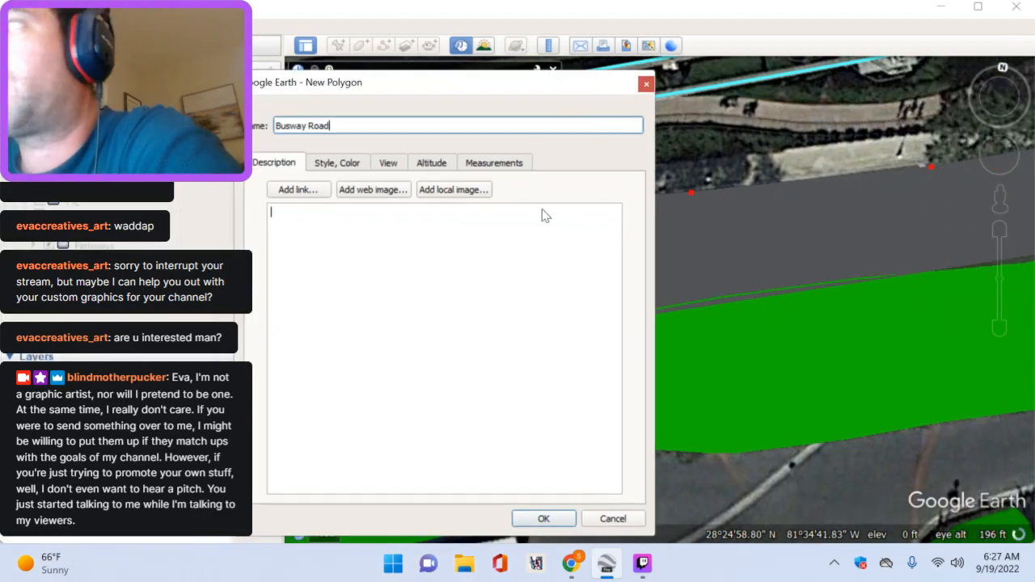
{"action": "left_click", "coordinate": [548, 516]}
Step: Examine the traced road from the eastern intersection back to the green islands and side roads near the bus shelters
{"action": "key", "text": "Right"}
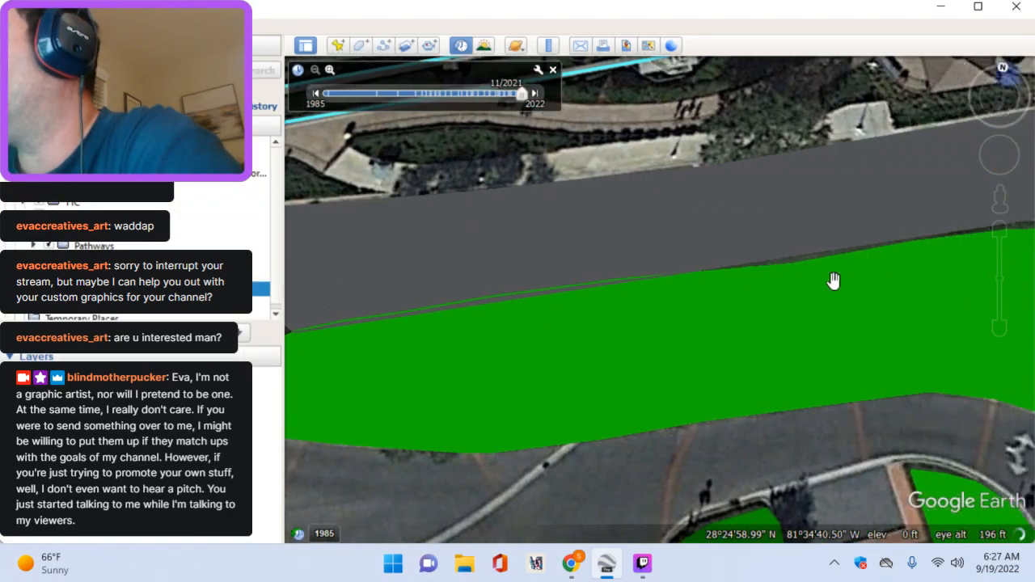
{"action": "key", "text": "Right"}
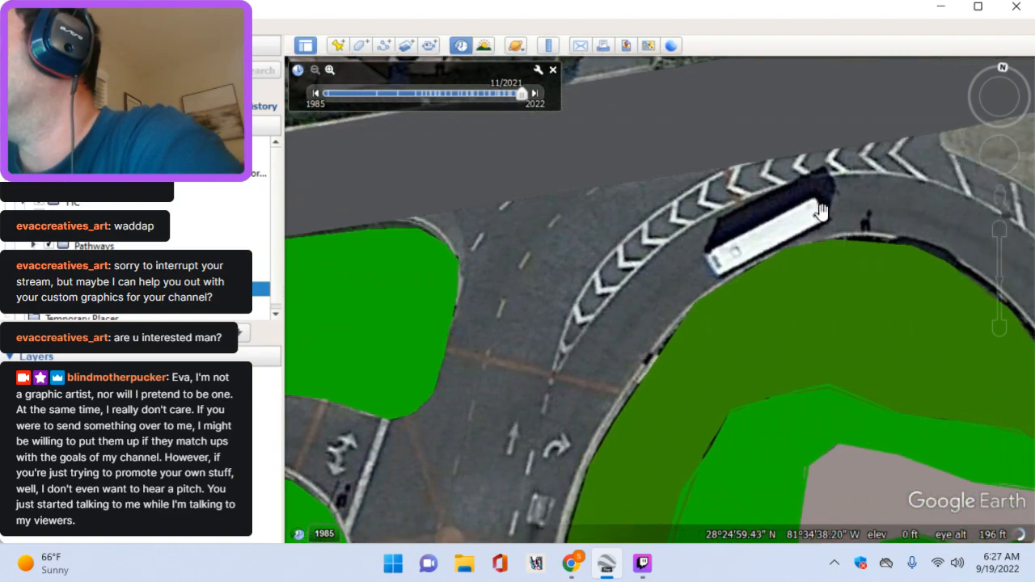
{"action": "scroll", "coordinate": [786, 231], "scroll_direction": "down", "scroll_amount": 2}
{"action": "key", "text": "Up"}
{"action": "key", "text": "Right"}
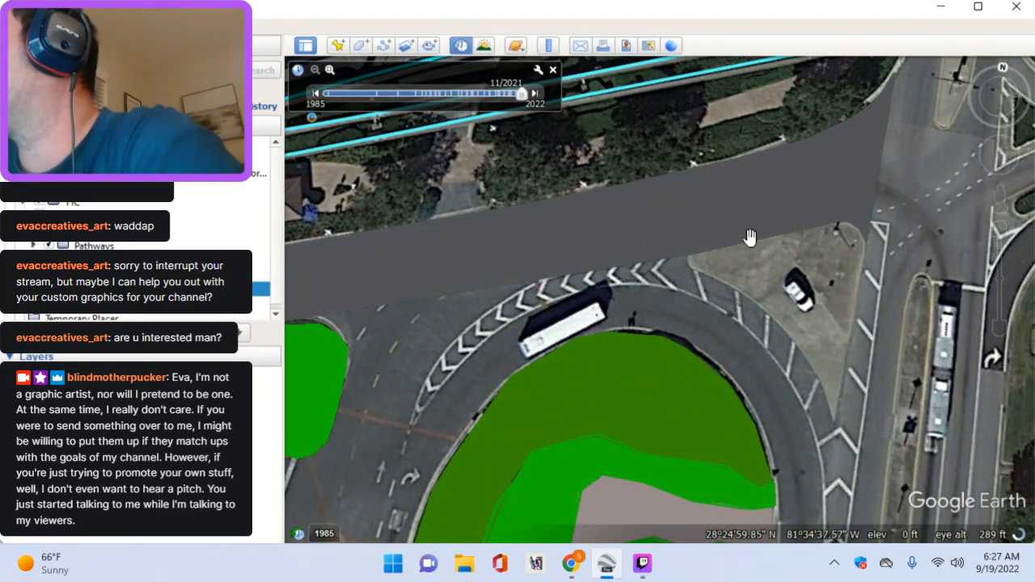
{"action": "key", "text": "Down"}
{"action": "key", "text": "Up"}
{"action": "key", "text": "Right"}
{"action": "key", "text": "Left"}
{"action": "key", "text": "Down"}
{"action": "key", "text": "Down"}
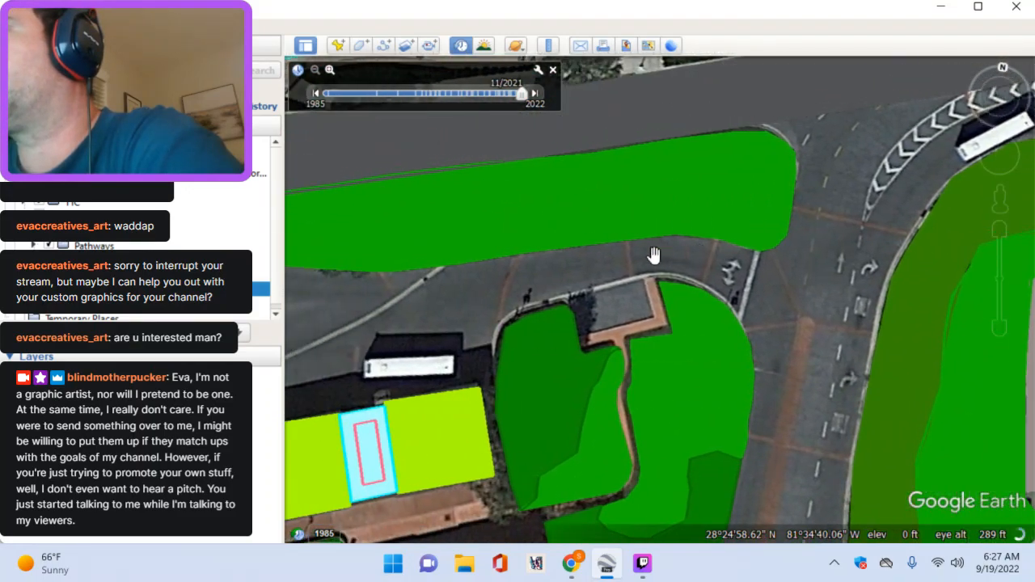
{"action": "key", "text": "Down"}
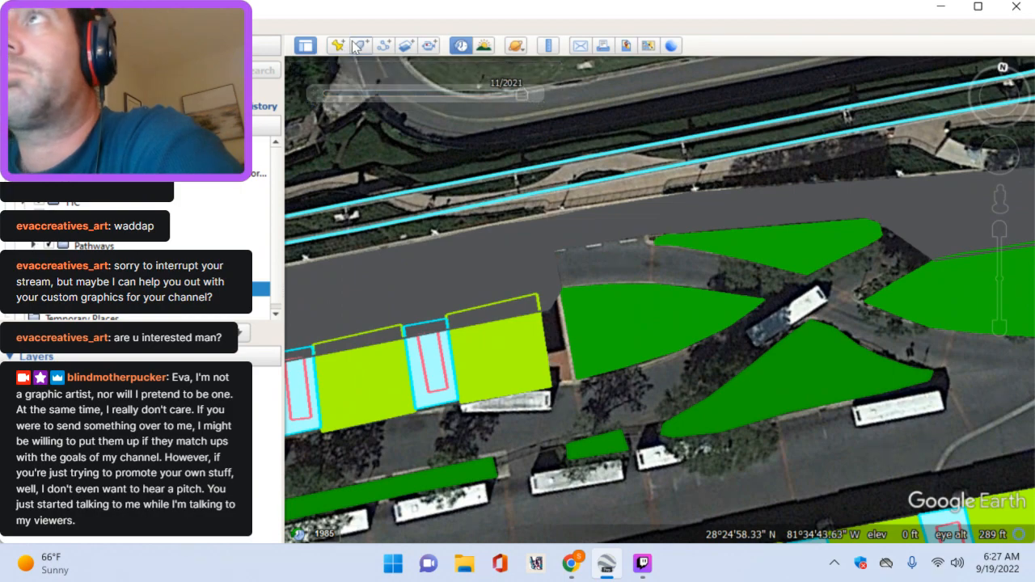
Step: Start a new polygon named Busway Road with its first corner at the western end of the dashed white line
{"action": "left_click", "coordinate": [359, 46]}
{"action": "type", "text": "Busway Road"}
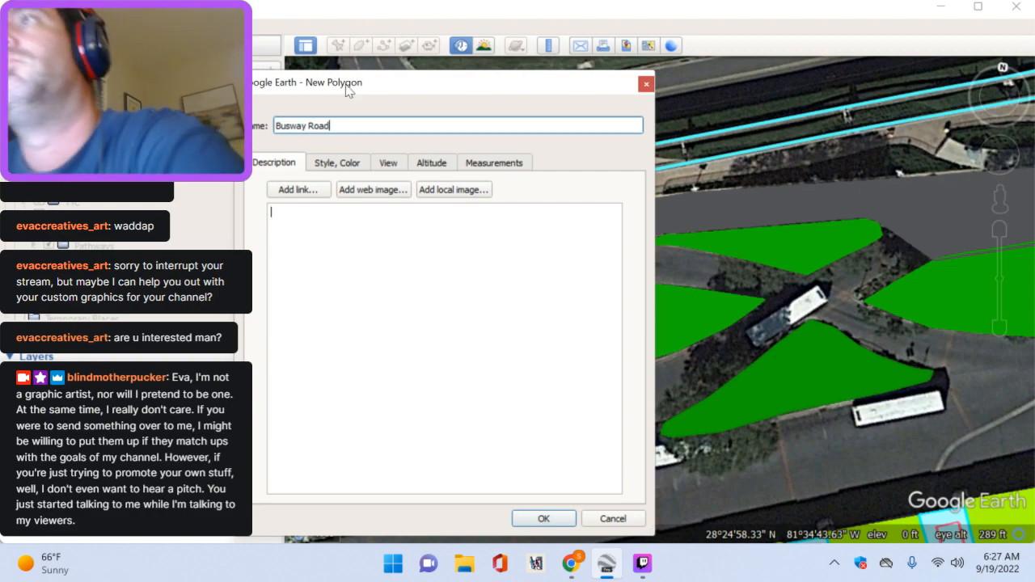
{"action": "left_click_drag", "start_coordinate": [422, 94], "coordinate": [138, 97]}
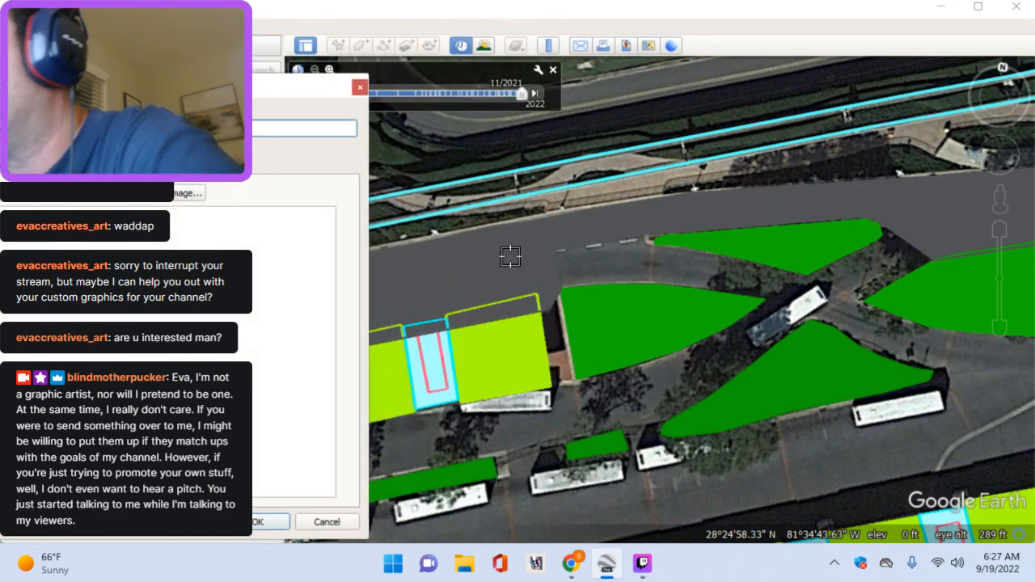
{"action": "left_click", "coordinate": [555, 254]}
{"action": "scroll", "coordinate": [572, 260], "scroll_direction": "up", "scroll_amount": 1}
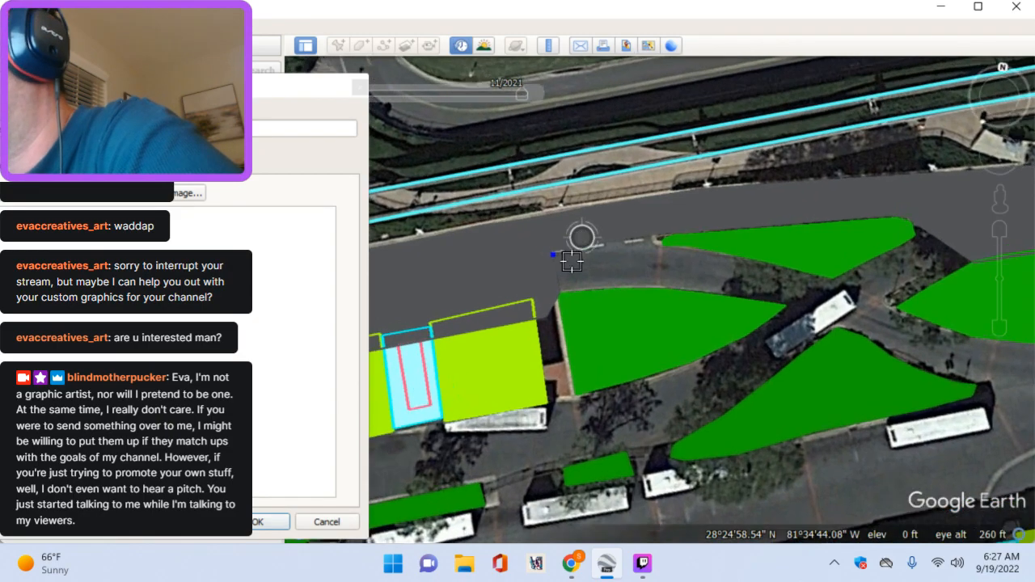
{"action": "scroll", "coordinate": [572, 260], "scroll_direction": "up", "scroll_amount": 3}
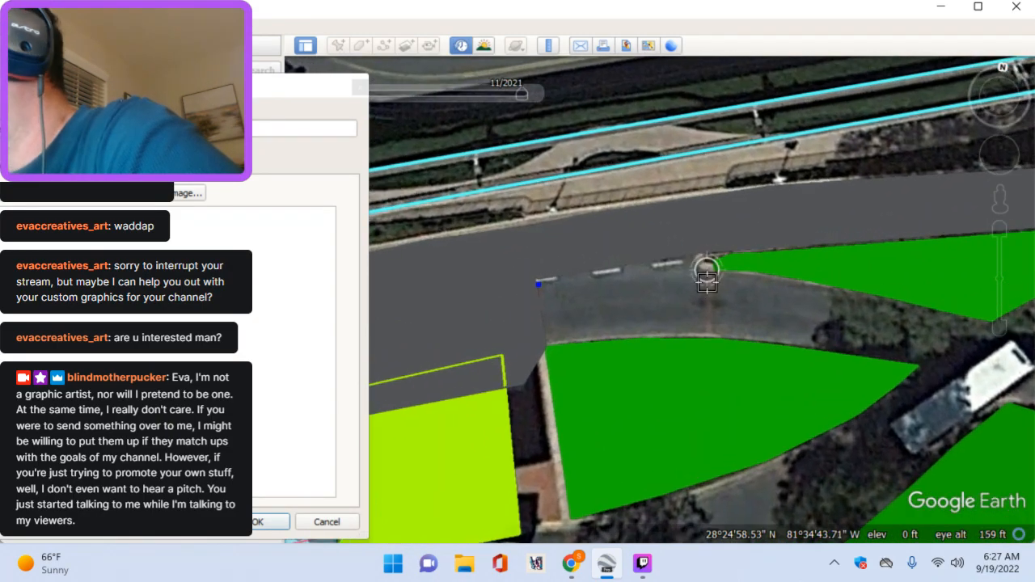
{"action": "scroll", "coordinate": [706, 279], "scroll_direction": "up", "scroll_amount": 1}
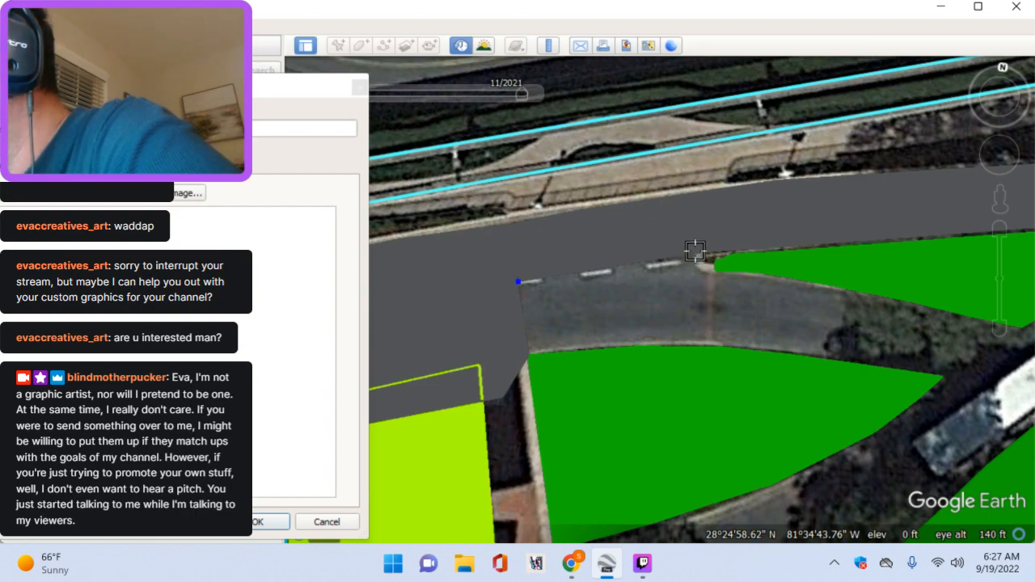
Step: Trace the polygon's edge around the small triangular island's western nose and along its southern side to the southern tip
{"action": "left_click", "coordinate": [698, 270]}
{"action": "left_click", "coordinate": [721, 275]}
{"action": "left_click", "coordinate": [763, 273]}
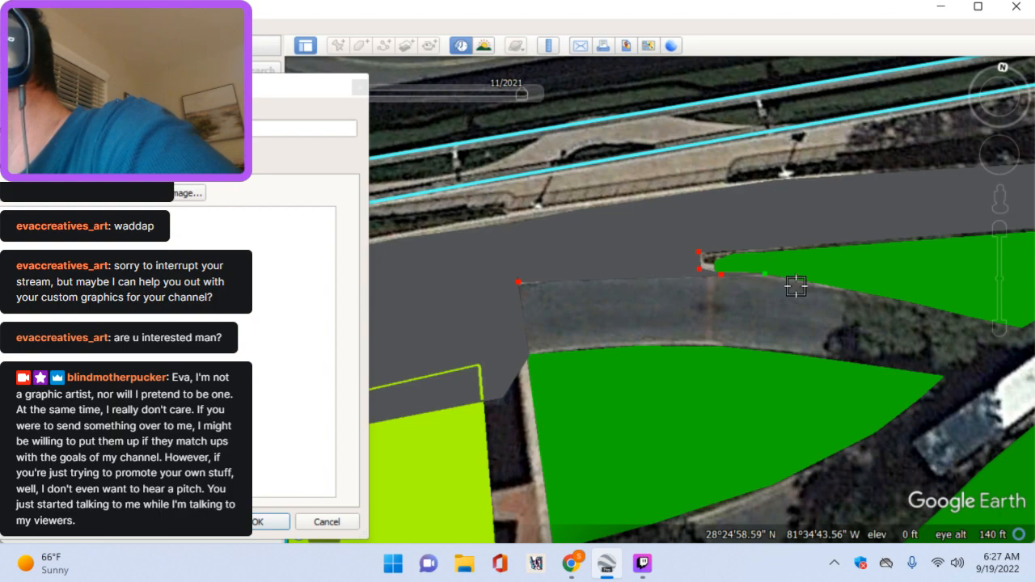
{"action": "key", "text": "Right"}
{"action": "left_click", "coordinate": [763, 299]}
{"action": "key", "text": "Right"}
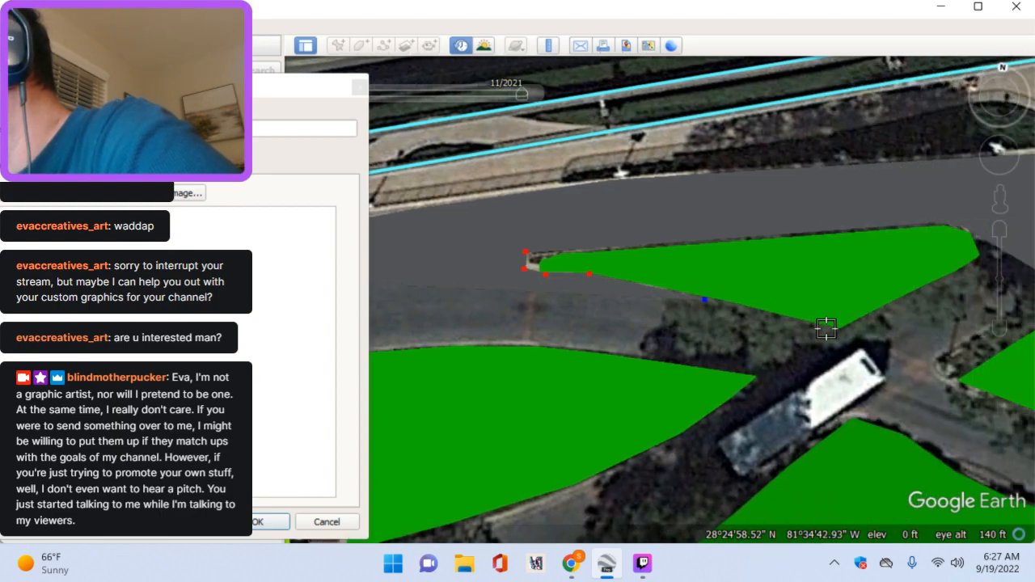
{"action": "left_click", "coordinate": [719, 329]}
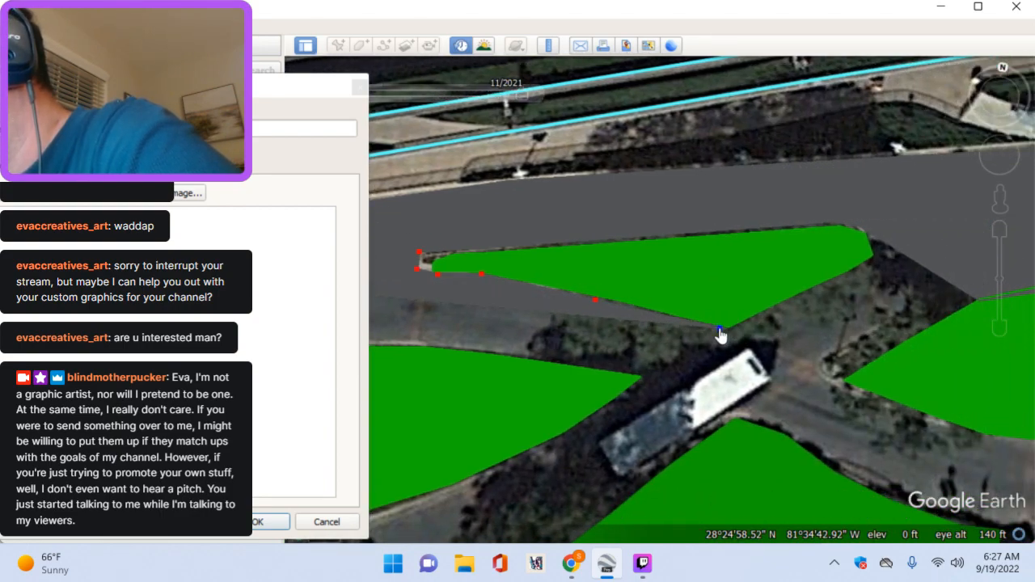
{"action": "left_click", "coordinate": [723, 332]}
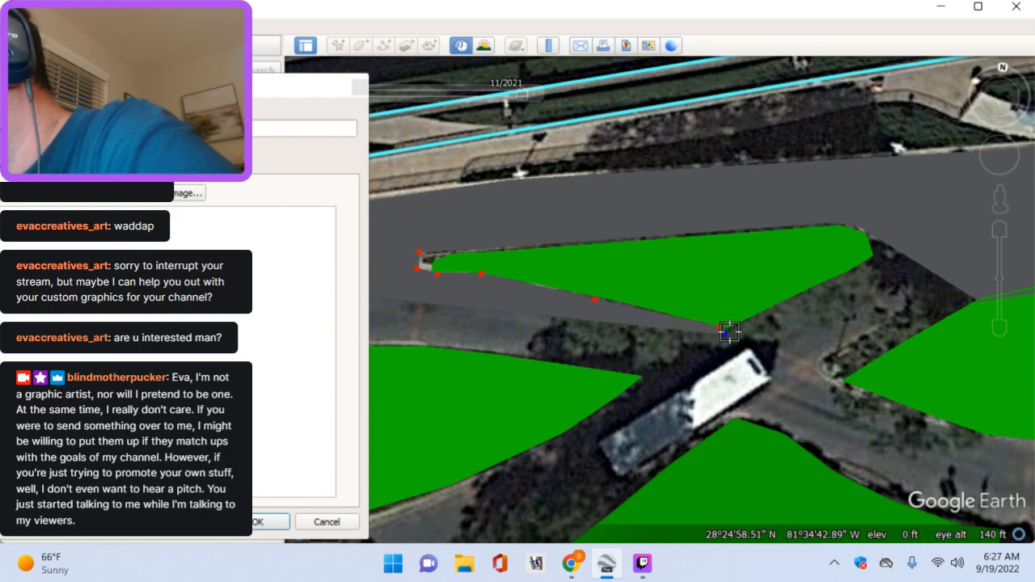
Step: Trace up the triangular island's eastern side to its pointed corner, and cross to the western end of the large eastern island
{"action": "left_click", "coordinate": [874, 256]}
{"action": "left_click", "coordinate": [890, 243]}
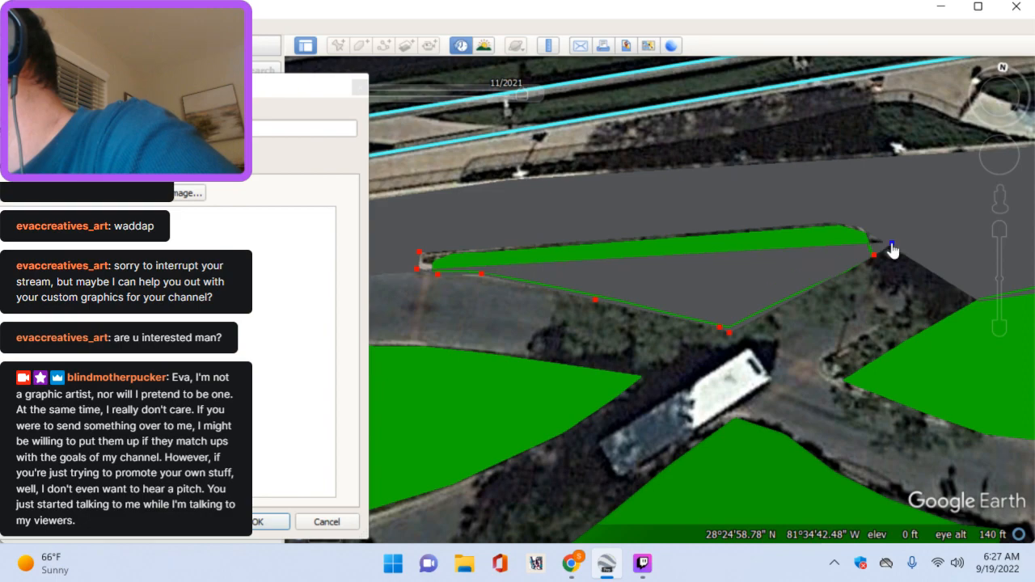
{"action": "left_click", "coordinate": [962, 301]}
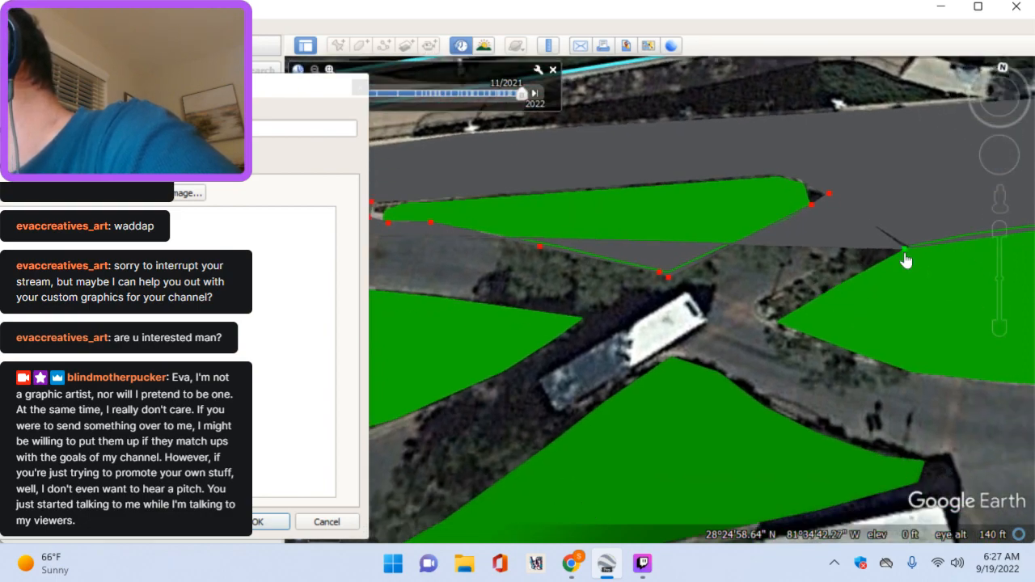
{"action": "left_click_drag", "start_coordinate": [903, 252], "coordinate": [908, 249]}
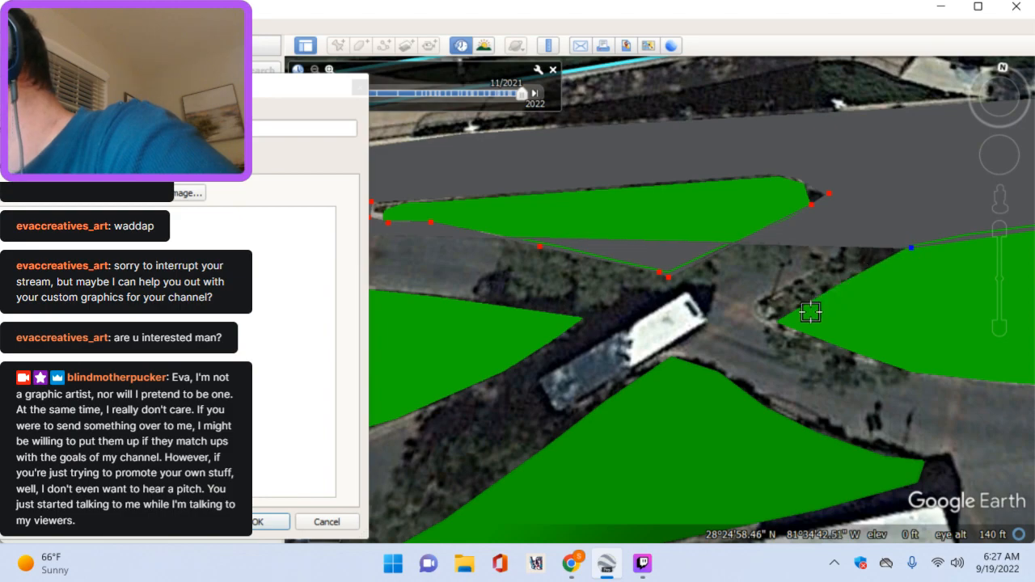
Step: Follow the planted strip southwest and cross the side road via the southern island's tip to the western green area's eastern tip
{"action": "left_click", "coordinate": [833, 266]}
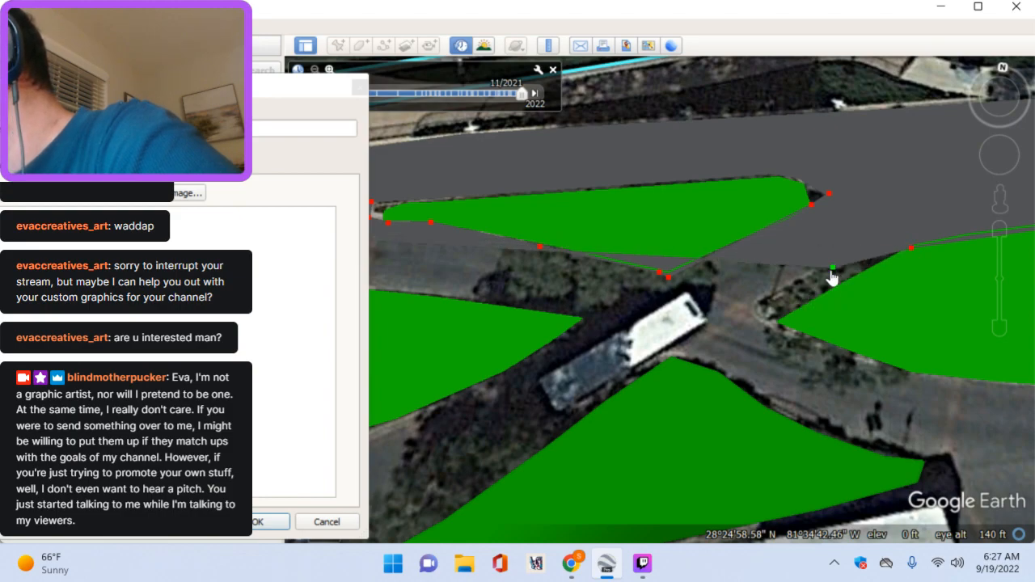
{"action": "left_click", "coordinate": [745, 313]}
{"action": "left_click", "coordinate": [676, 358]}
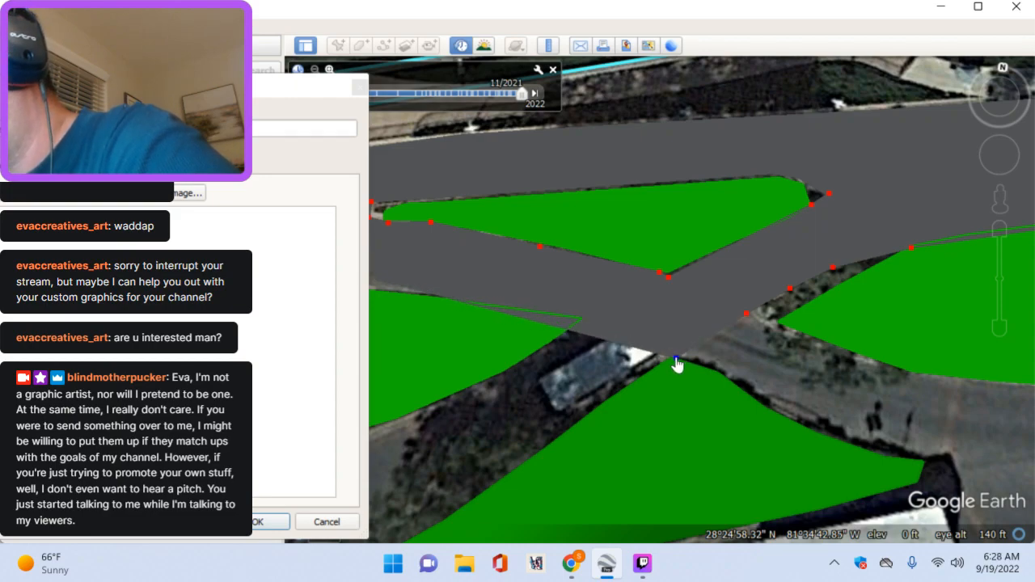
{"action": "left_click", "coordinate": [582, 319]}
Step: Trace the polygon along the western green area's northern edge to its northwestern corner and save the polygon
{"action": "key", "text": "Left"}
{"action": "left_click", "coordinate": [580, 290]}
{"action": "left_click_drag", "start_coordinate": [579, 291], "coordinate": [578, 299]}
{"action": "key", "text": "Left"}
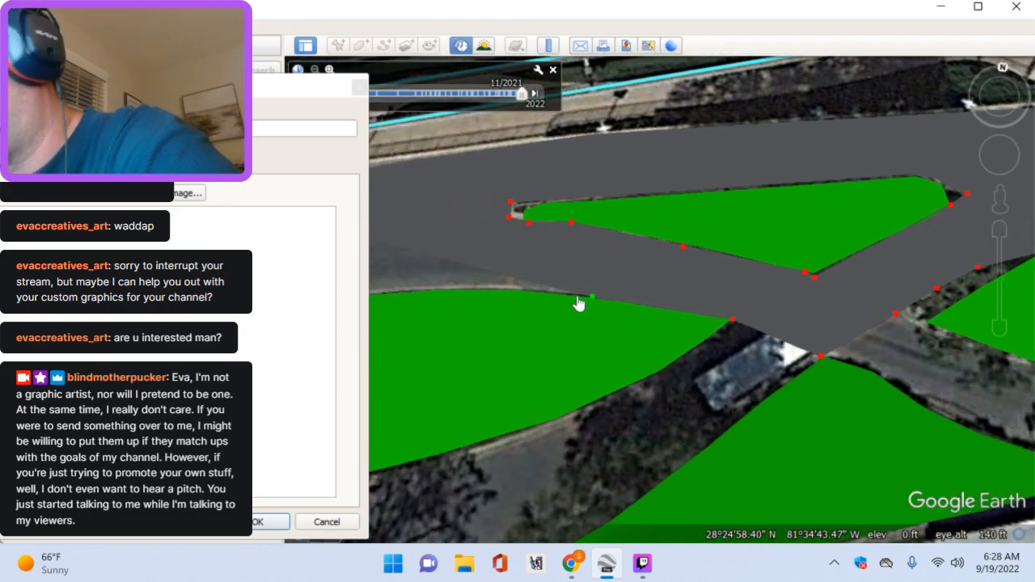
{"action": "left_click", "coordinate": [570, 287]}
{"action": "left_click", "coordinate": [535, 287]}
{"action": "left_click", "coordinate": [446, 296]}
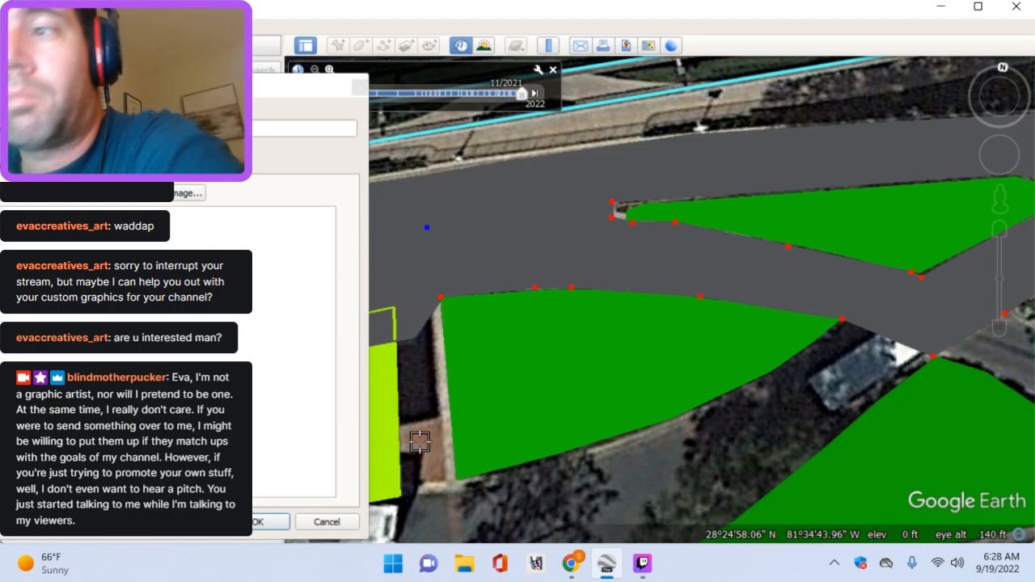
{"action": "left_click", "coordinate": [261, 521]}
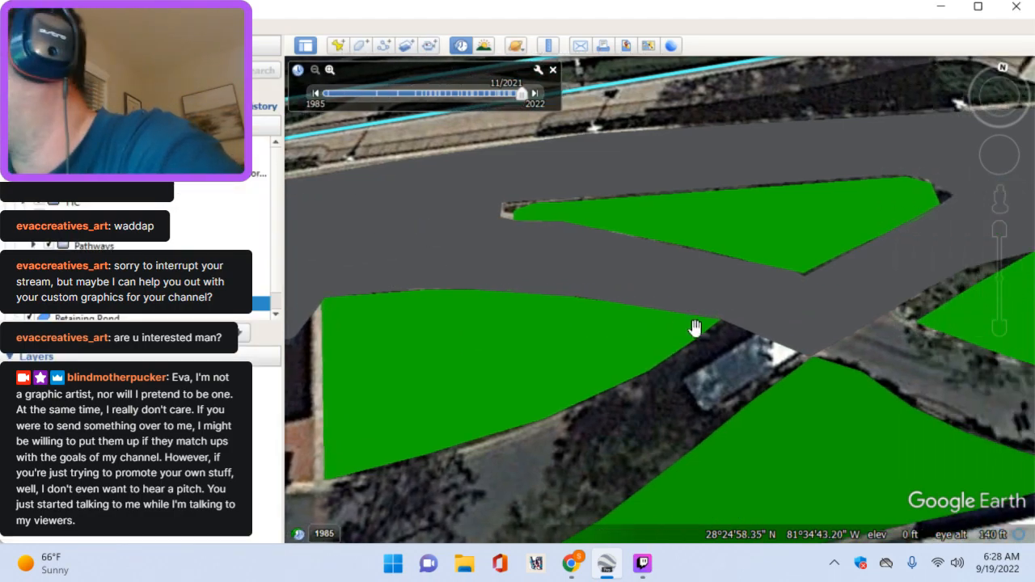
Step: Set the draw order of the large dark grey road polygon around the green circle to 1 and save it
{"action": "key", "text": "Down"}
{"action": "key", "text": "Left"}
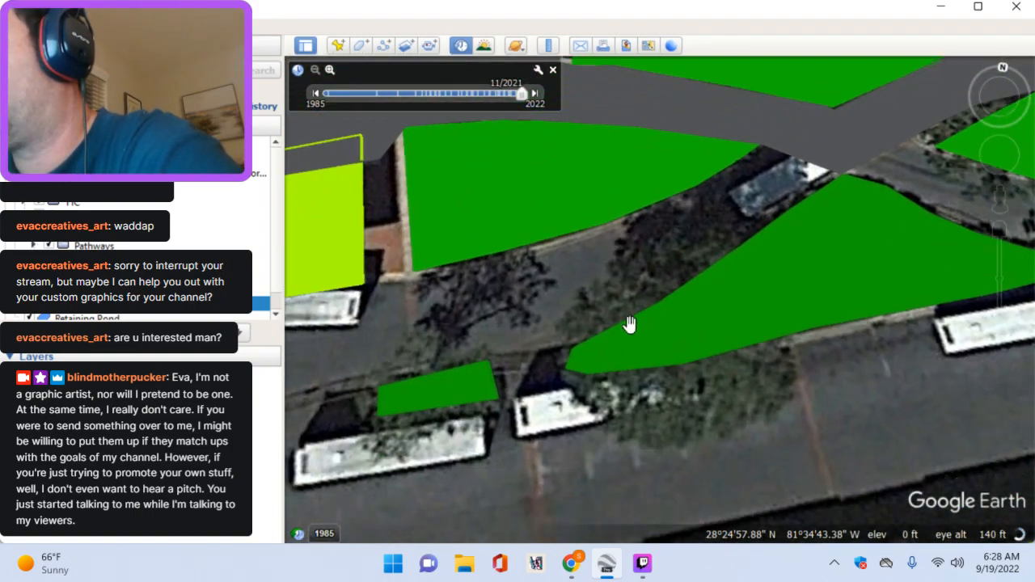
{"action": "key", "text": "Left"}
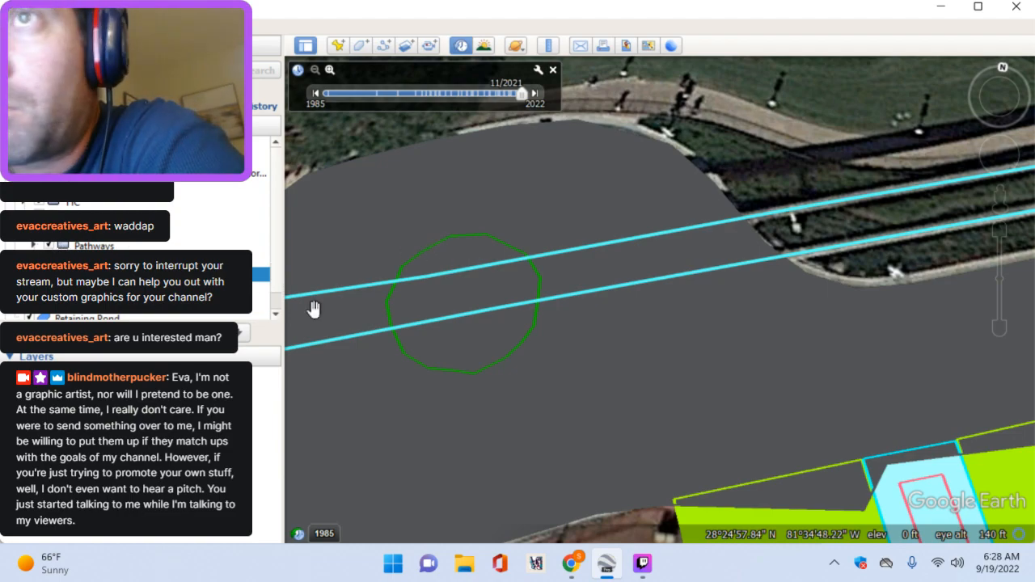
{"action": "scroll", "coordinate": [434, 330], "scroll_direction": "up", "scroll_amount": 2}
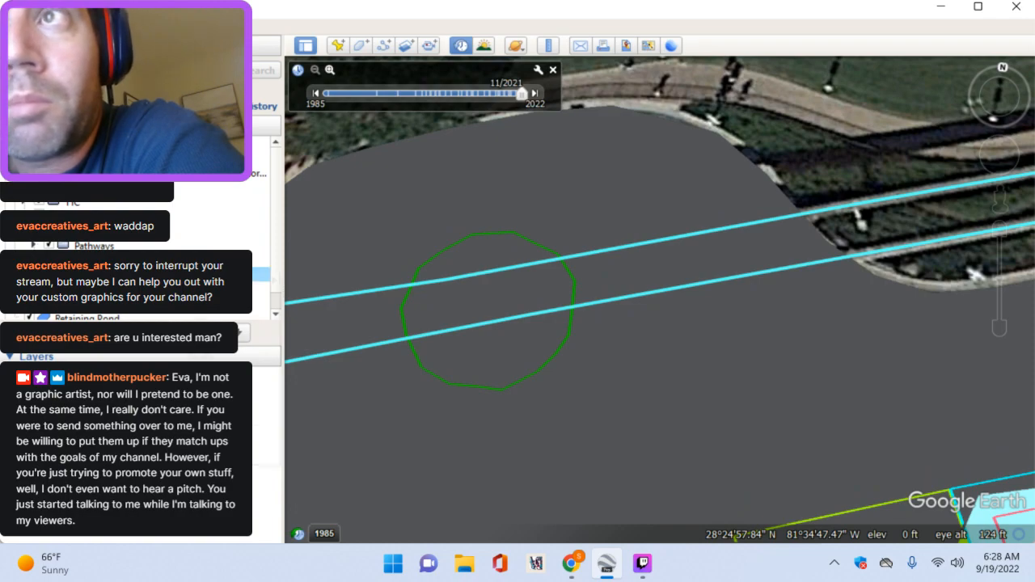
{"action": "right_click", "coordinate": [166, 273]}
{"action": "left_click", "coordinate": [202, 455]}
{"action": "left_click", "coordinate": [110, 166]}
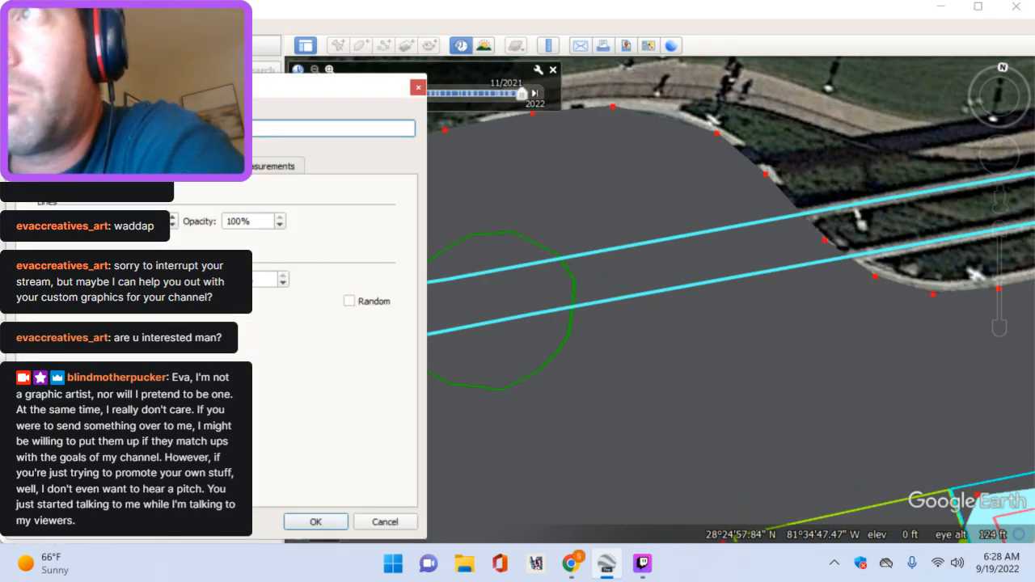
{"action": "left_click", "coordinate": [159, 166]}
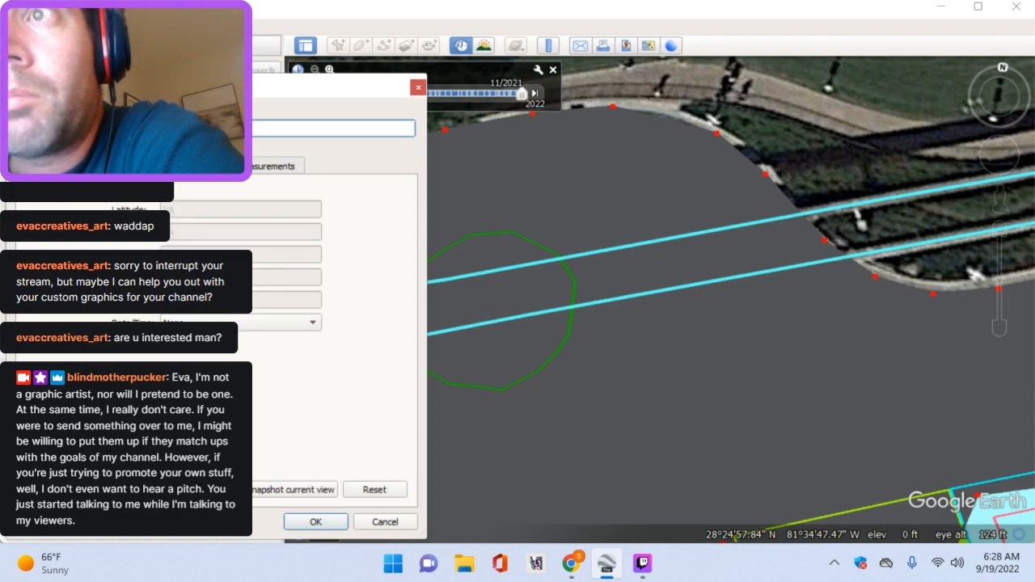
{"action": "key", "text": "ctrl+Tab"}
{"action": "left_click", "coordinate": [396, 257]}
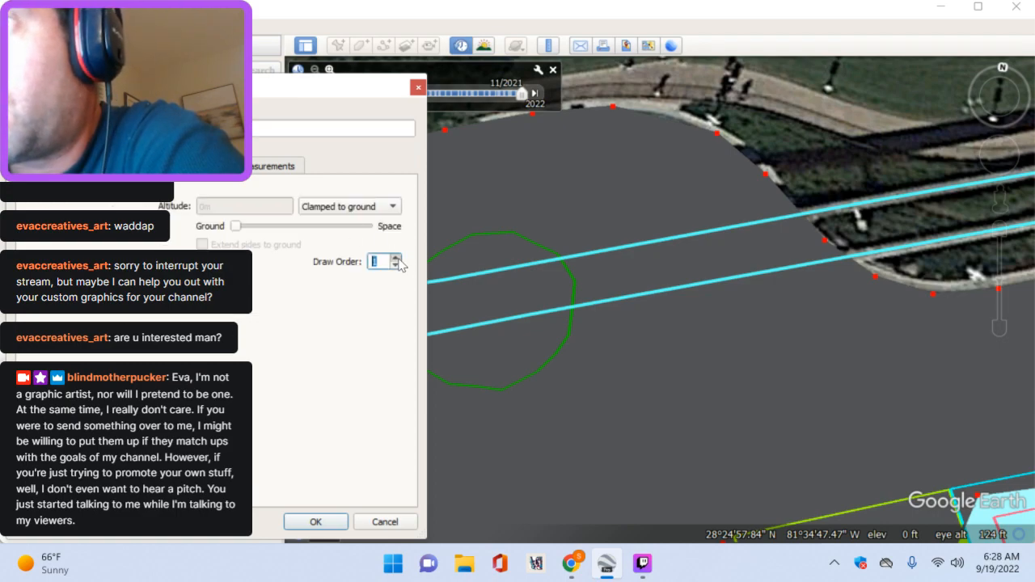
{"action": "left_click", "coordinate": [338, 518]}
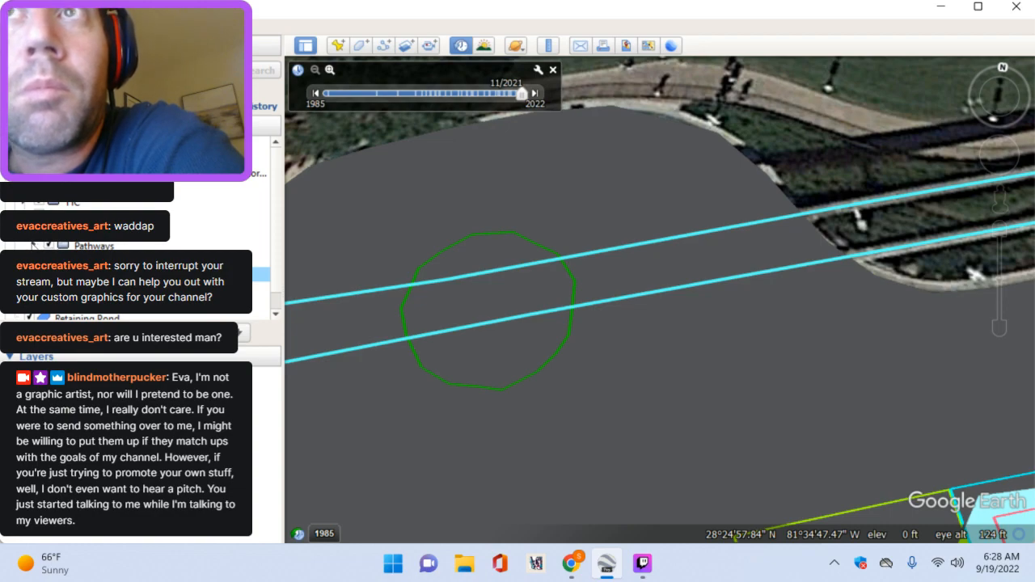
Step: Examine the style, view and description properties of the Pathways folder, leaving them unchanged
{"action": "left_click", "coordinate": [32, 244]}
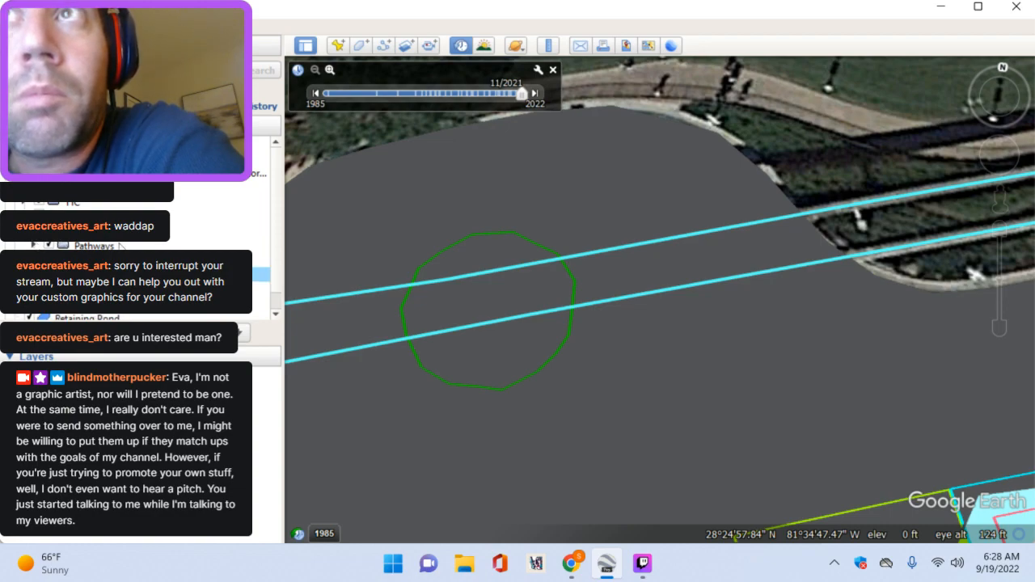
{"action": "right_click", "coordinate": [107, 246]}
{"action": "left_click", "coordinate": [137, 501]}
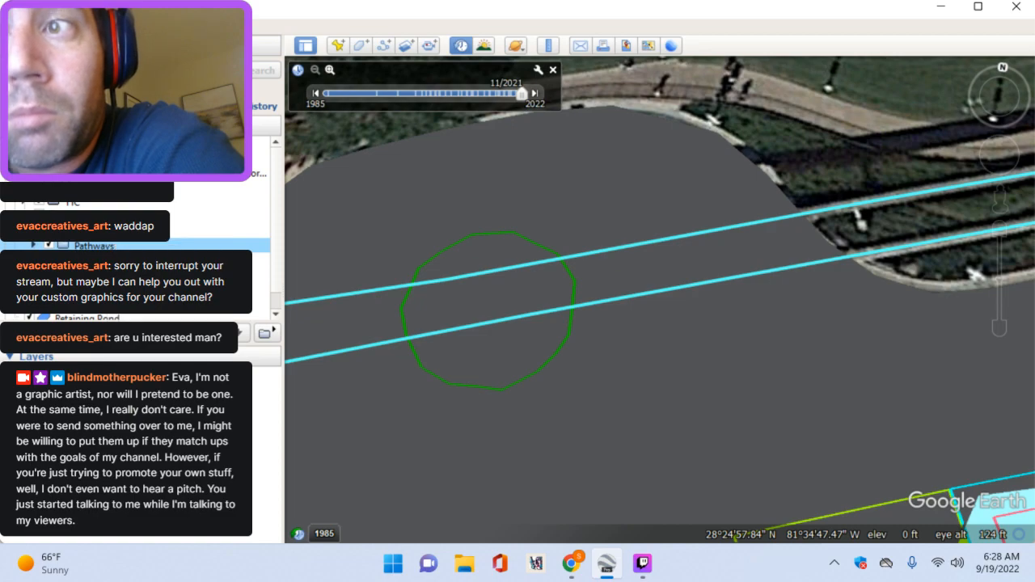
{"action": "left_click", "coordinate": [109, 208]}
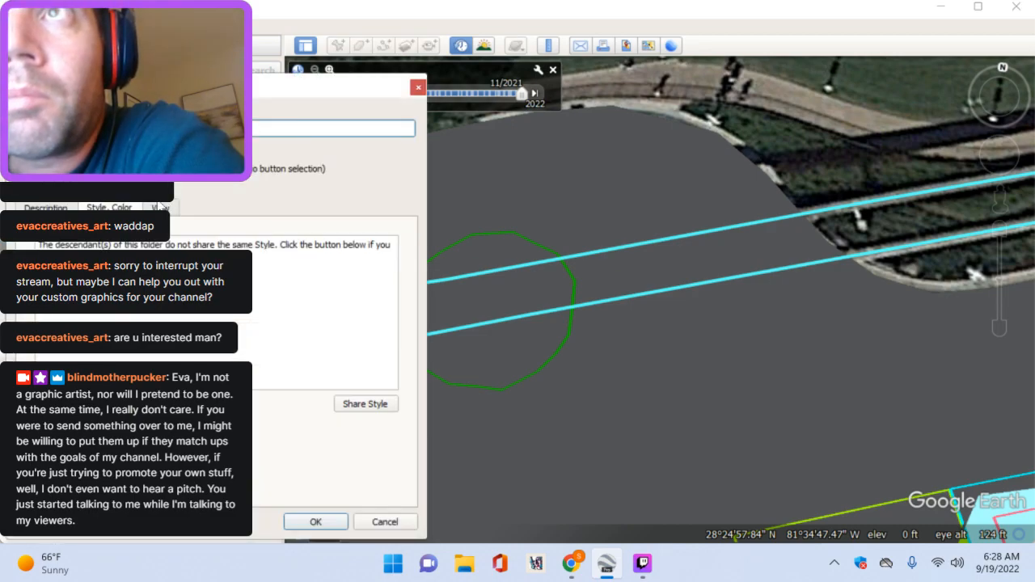
{"action": "left_click", "coordinate": [146, 206]}
{"action": "left_click", "coordinate": [108, 207]}
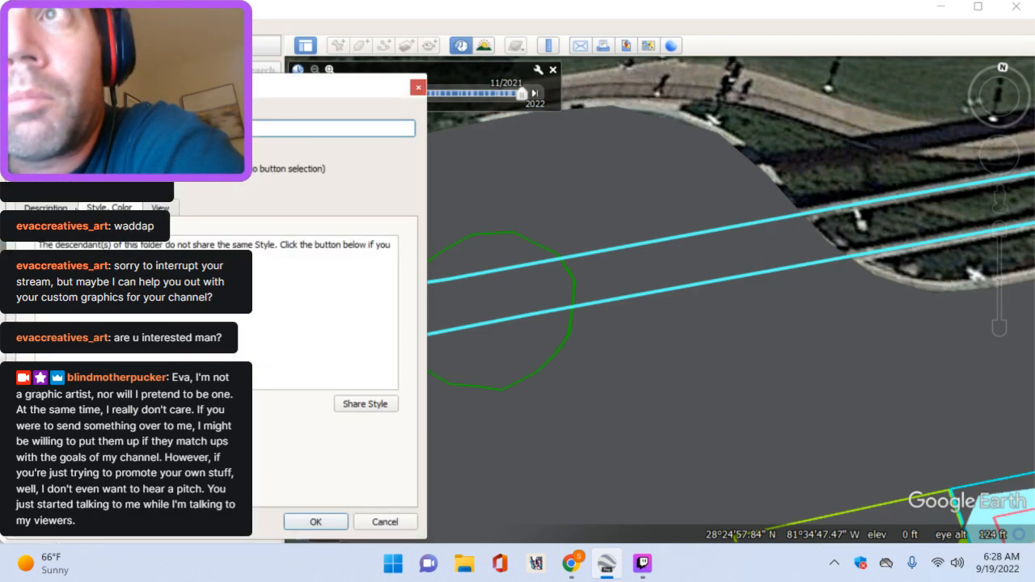
{"action": "left_click", "coordinate": [46, 208]}
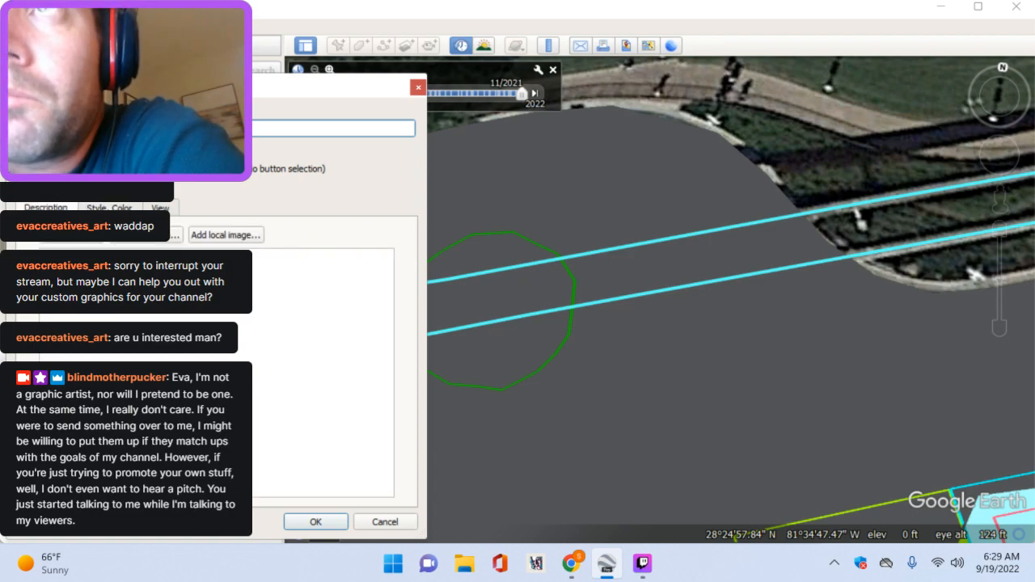
{"action": "left_click", "coordinate": [109, 208]}
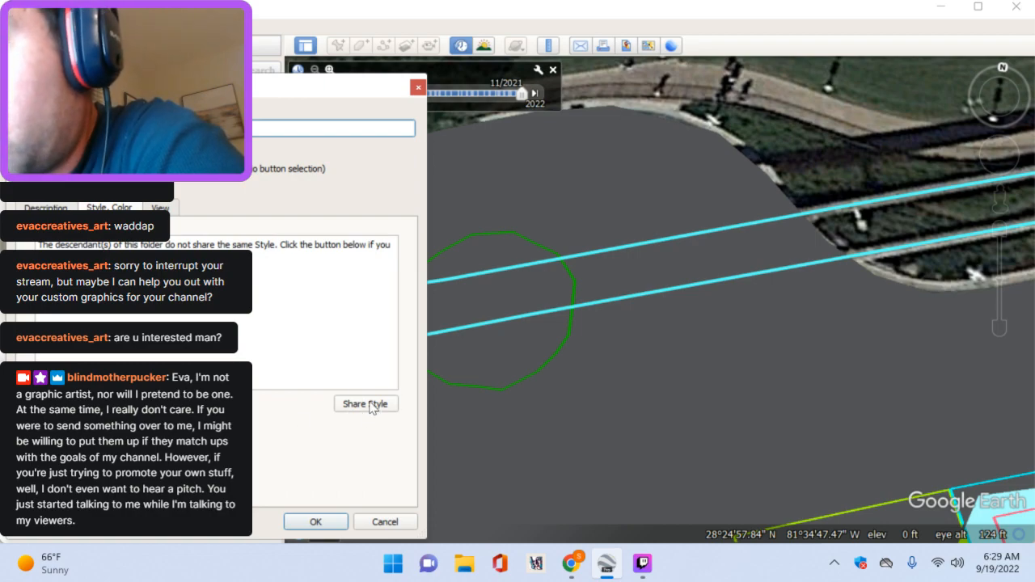
{"action": "left_click", "coordinate": [375, 525]}
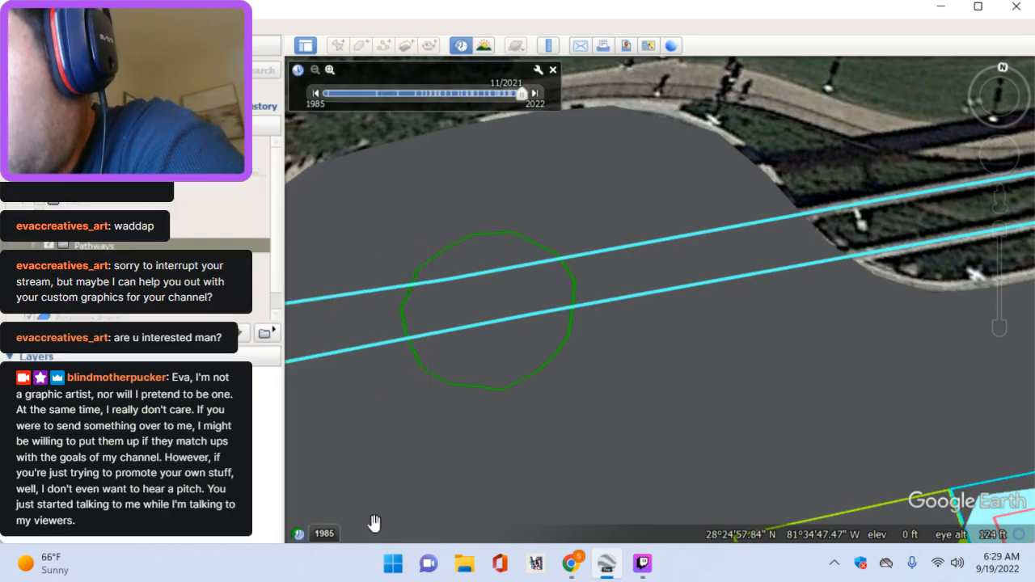
Step: Start a new polygon at the western green area's eastern tip and trace across to the southern island and down its northwestern edge
{"action": "left_click_drag", "start_coordinate": [713, 380], "coordinate": [483, 369]}
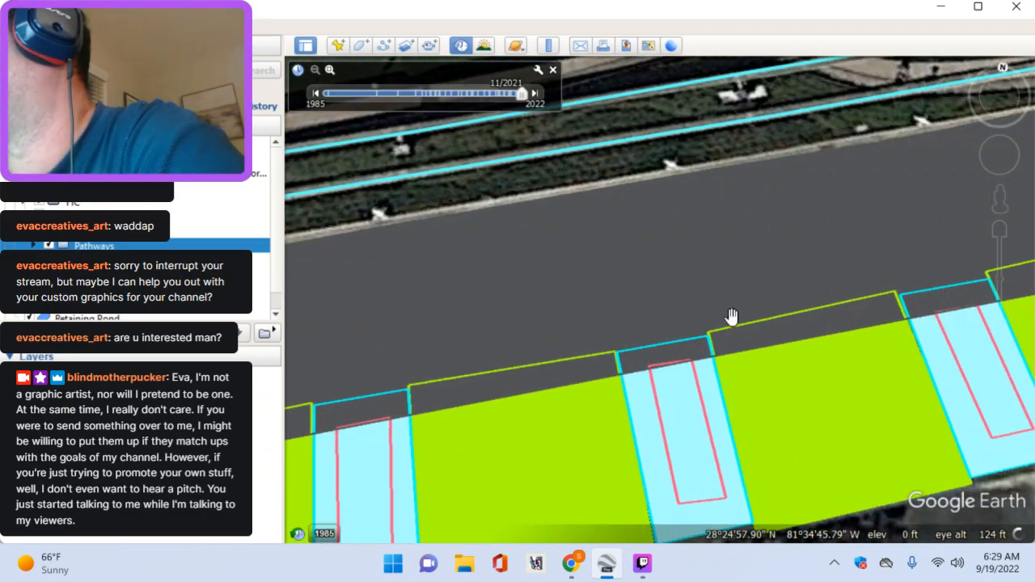
{"action": "left_click_drag", "start_coordinate": [732, 316], "coordinate": [614, 208]}
{"action": "right_click", "coordinate": [162, 259]}
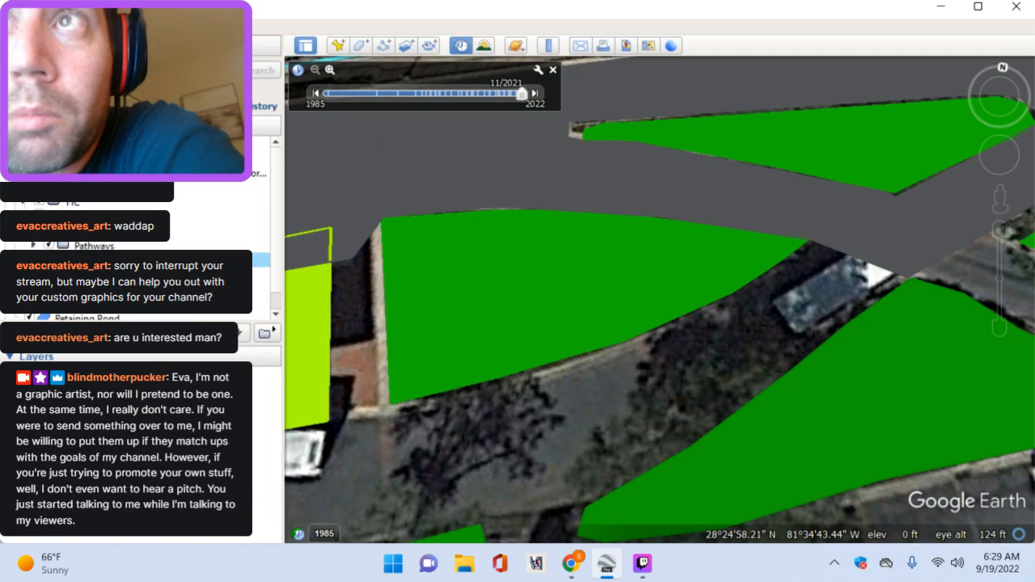
{"action": "mouse_move", "coordinate": [262, 268]}
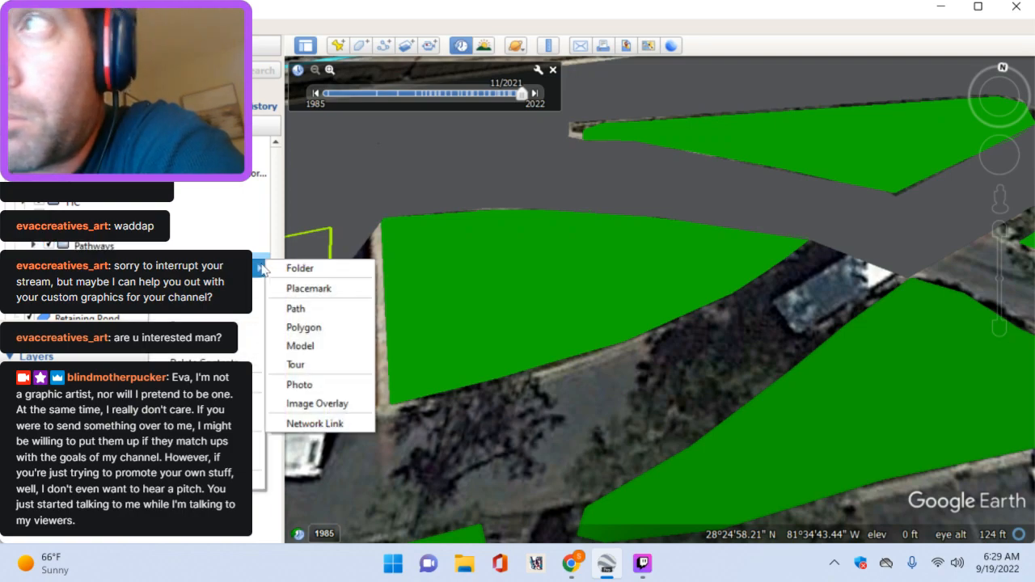
{"action": "left_click", "coordinate": [330, 328]}
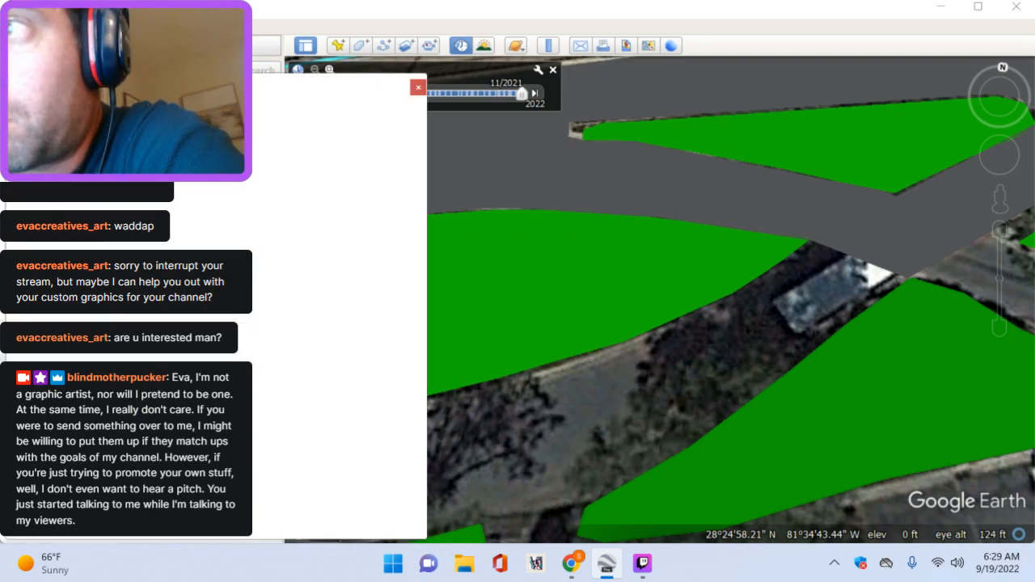
{"action": "left_click", "coordinate": [810, 235]}
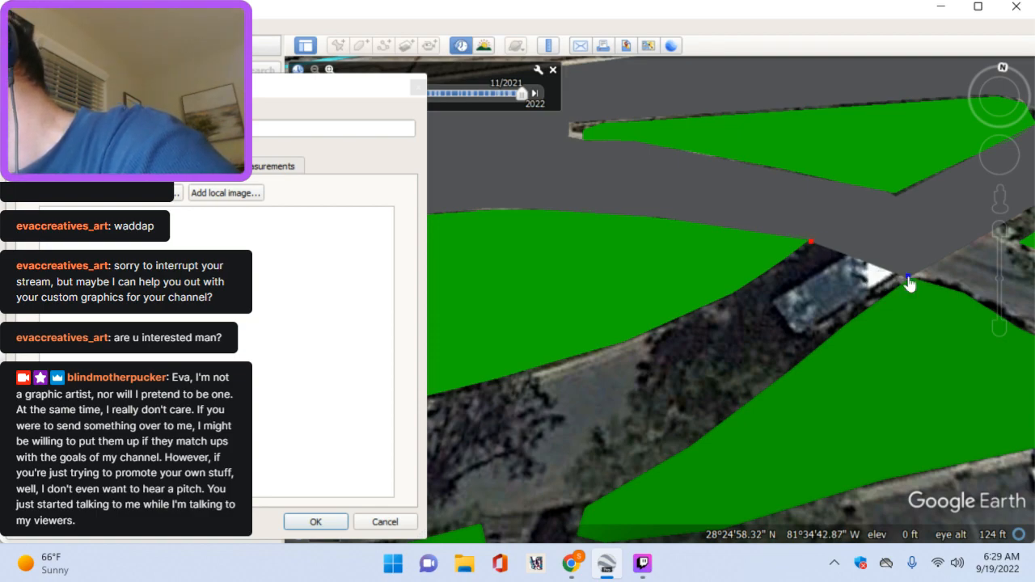
{"action": "left_click", "coordinate": [838, 334]}
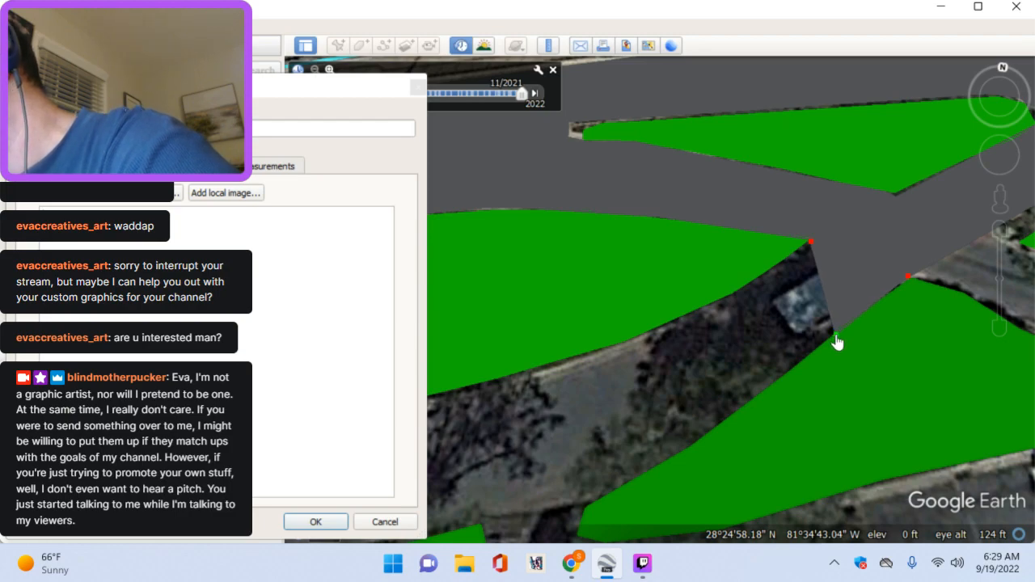
{"action": "left_click", "coordinate": [737, 409]}
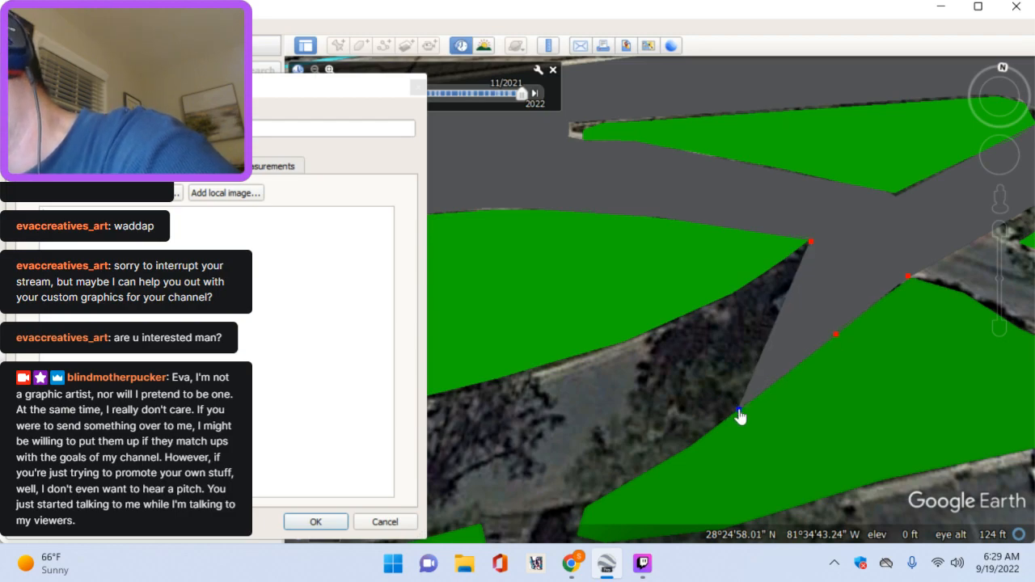
Step: Trace the polygon to the southern island's western end and across the gap to the small green planter's eastern end
{"action": "key", "text": "Left"}
{"action": "key", "text": "Down"}
{"action": "left_click", "coordinate": [747, 365]}
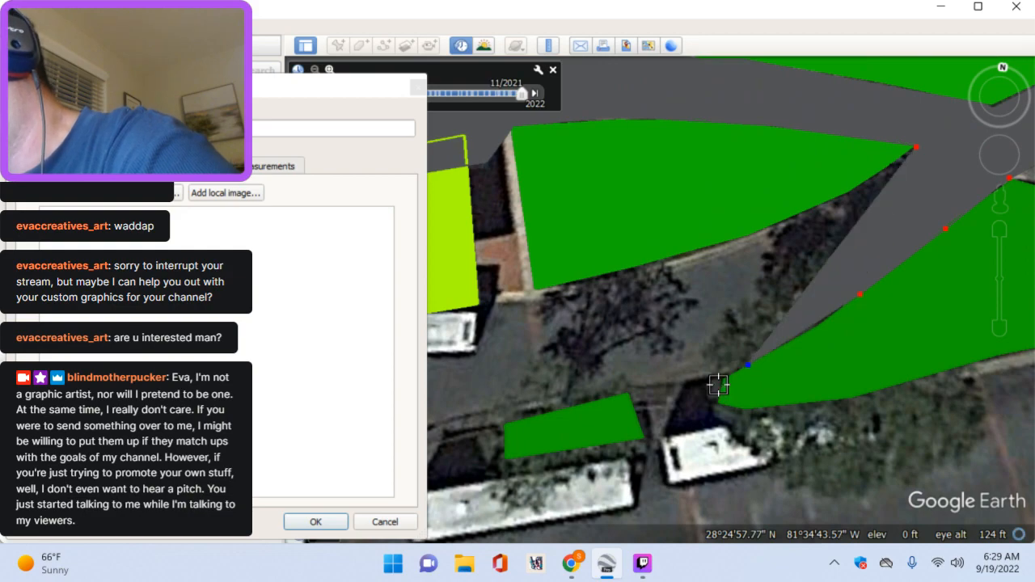
{"action": "left_click", "coordinate": [711, 377]}
{"action": "left_click", "coordinate": [658, 383]}
{"action": "key", "text": "Left"}
{"action": "key", "text": "Down"}
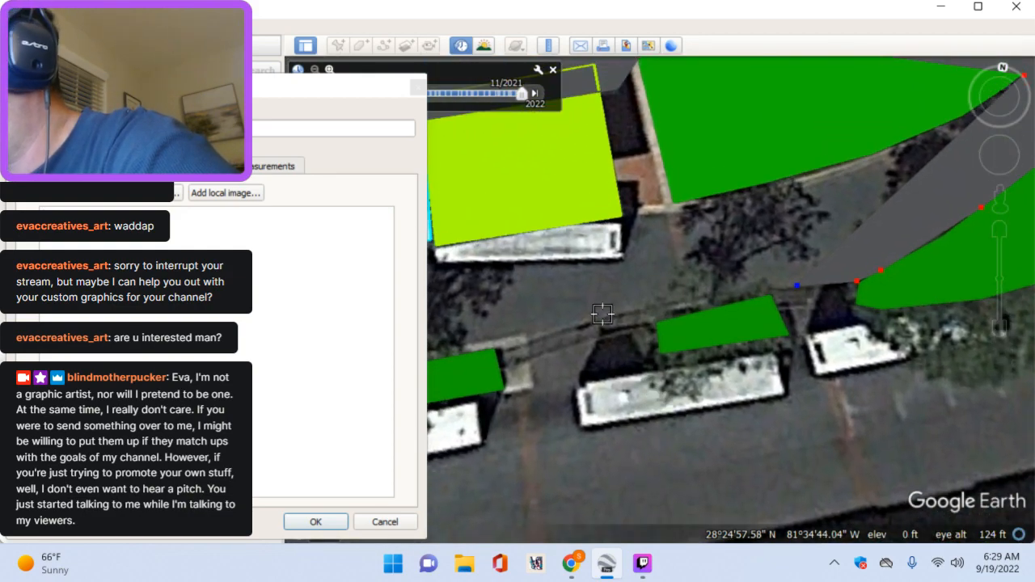
Step: Extend the polygon's southern edge westward past the small green planter and along the curb of the neighbouring planted strips
{"action": "left_click", "coordinate": [602, 315]}
{"action": "key", "text": "Left"}
{"action": "key", "text": "Left"}
{"action": "key", "text": "Left"}
{"action": "left_click", "coordinate": [631, 351]}
{"action": "key", "text": "Left"}
{"action": "key", "text": "Left"}
{"action": "key", "text": "Left"}
{"action": "left_click", "coordinate": [596, 399]}
Step: Carry the polygon's edge along the northern side of the long green strip south of the bus stops
{"action": "key", "text": "Left"}
{"action": "key", "text": "Down"}
{"action": "key", "text": "Left"}
{"action": "key", "text": "Left"}
{"action": "key", "text": "Left"}
{"action": "key", "text": "Down"}
{"action": "key", "text": "Down"}
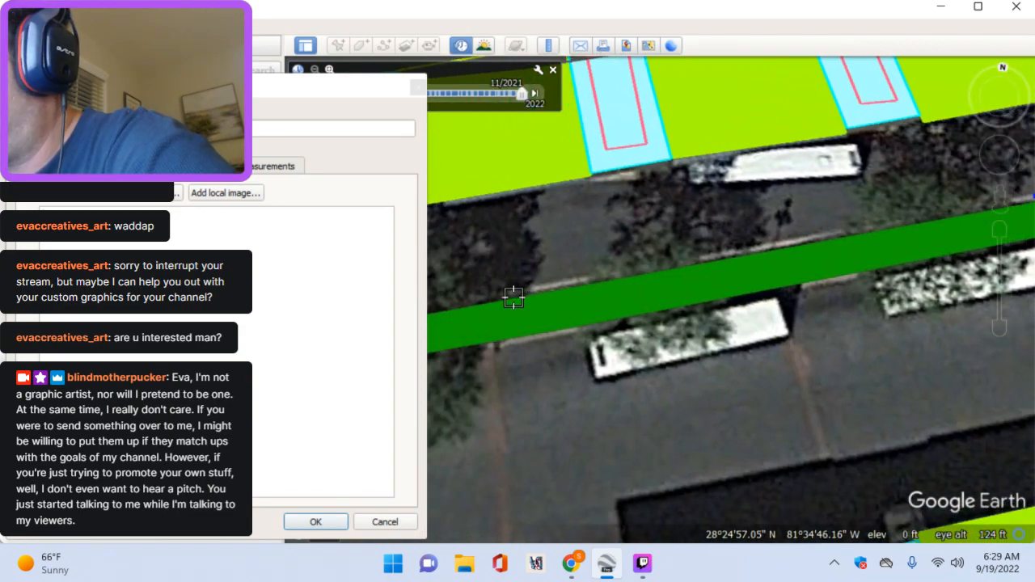
{"action": "left_click", "coordinate": [511, 296]}
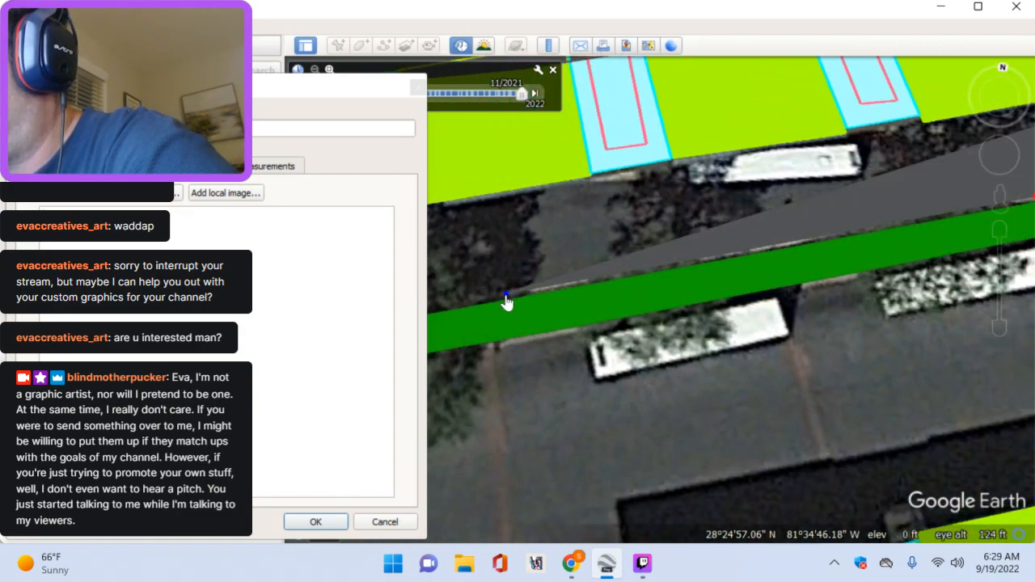
Step: Trace the polygon from the long green strip onto the teardrop island's northwestern edge, fitting the last point to the curb
{"action": "key", "text": "Left"}
{"action": "key", "text": "Left"}
{"action": "key", "text": "Left"}
{"action": "key", "text": "Left"}
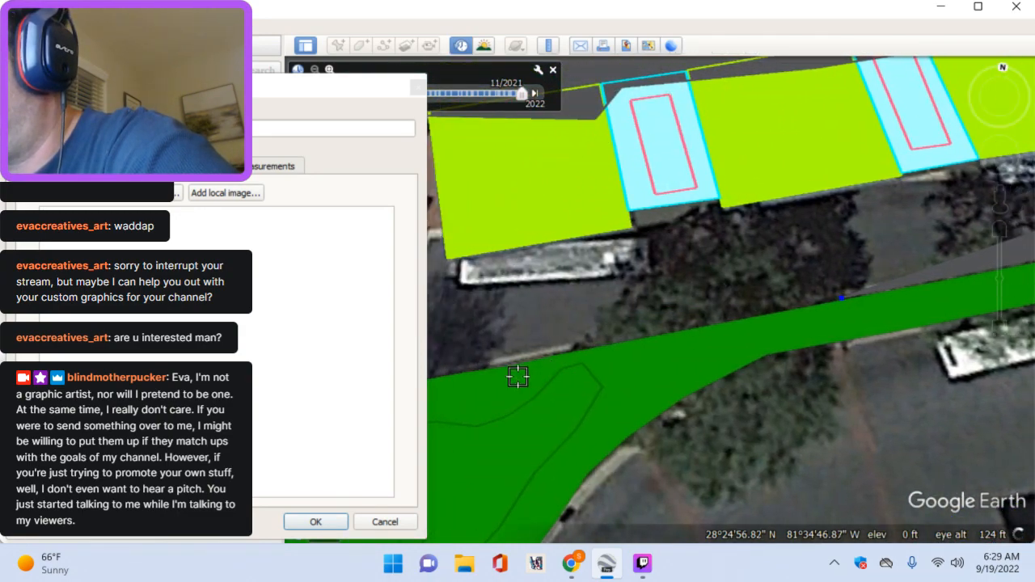
{"action": "key", "text": "Left"}
{"action": "key", "text": "Left"}
{"action": "key", "text": "Left"}
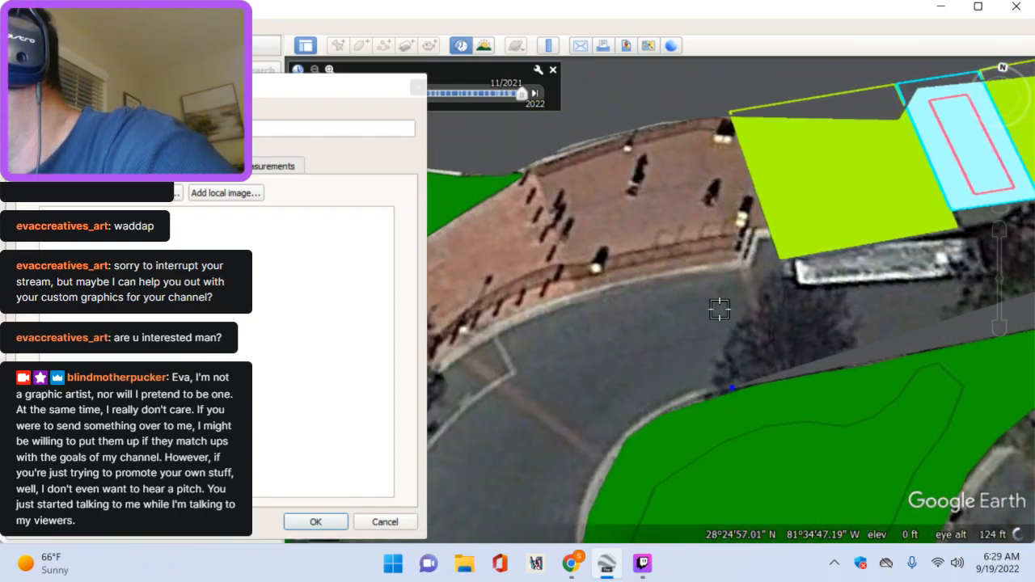
{"action": "left_click", "coordinate": [622, 437]}
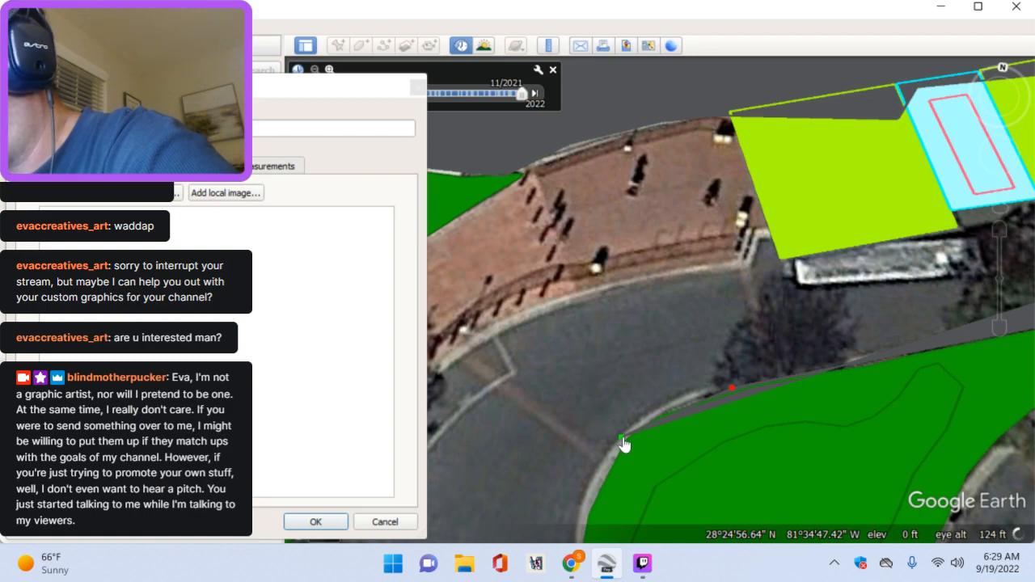
{"action": "left_click_drag", "start_coordinate": [627, 439], "coordinate": [670, 416]}
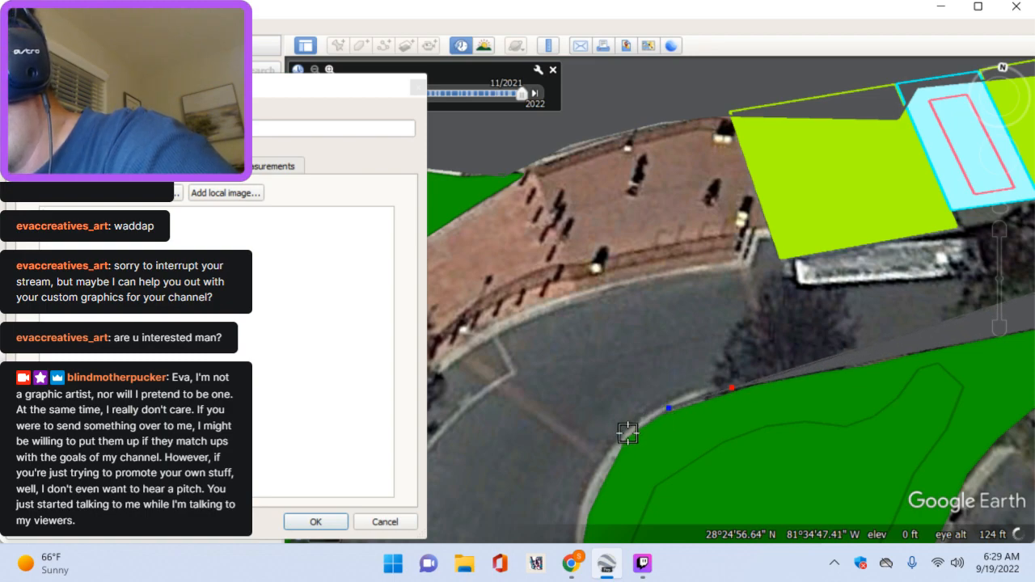
Step: Trace the polygon around the teardrop island's rounded western side to its southwestern curb
{"action": "left_click", "coordinate": [627, 434]}
{"action": "key", "text": "Left"}
{"action": "key", "text": "Down"}
{"action": "left_click", "coordinate": [695, 408]}
{"action": "key", "text": "Down"}
{"action": "left_click", "coordinate": [701, 376]}
{"action": "key", "text": "Right"}
{"action": "key", "text": "Down"}
{"action": "left_click", "coordinate": [667, 344]}
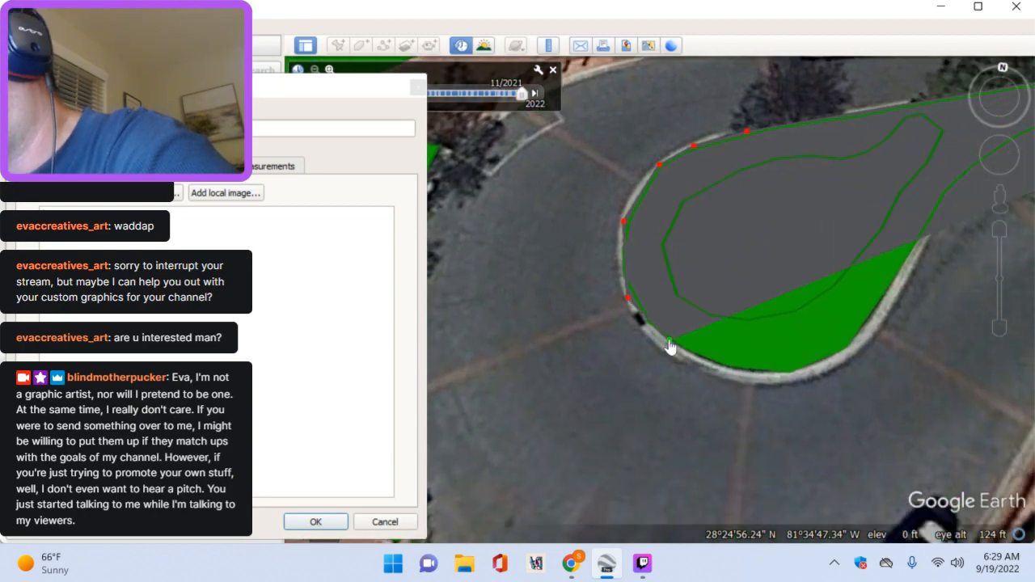
Step: Trace the polygon around the teardrop island's southern end, adjusting the point on the southern curb to fit the green edge
{"action": "left_click", "coordinate": [742, 378]}
{"action": "key", "text": "Down"}
{"action": "key", "text": "Right"}
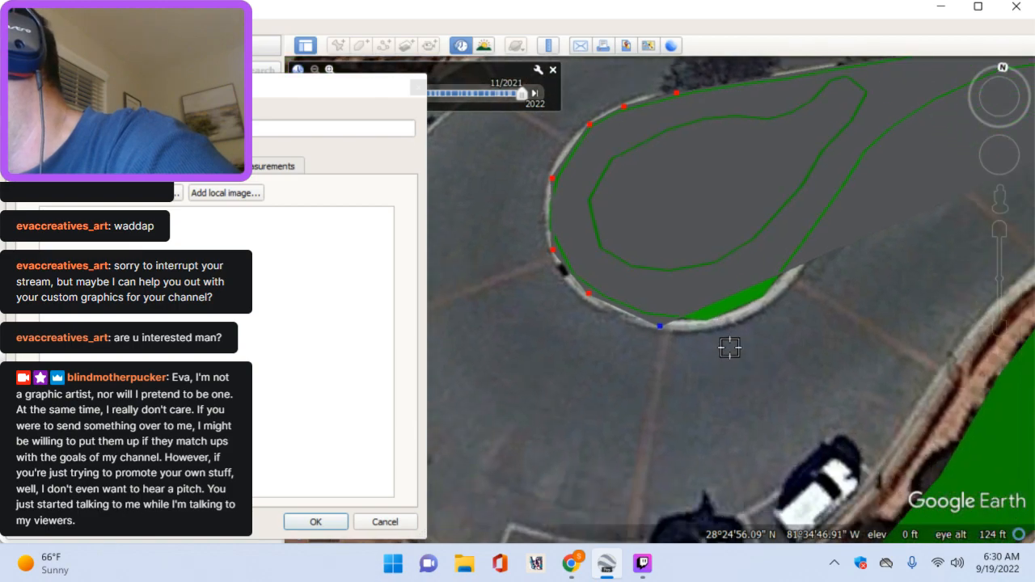
{"action": "left_click", "coordinate": [712, 305]}
{"action": "key", "text": "Right"}
{"action": "key", "text": "Up"}
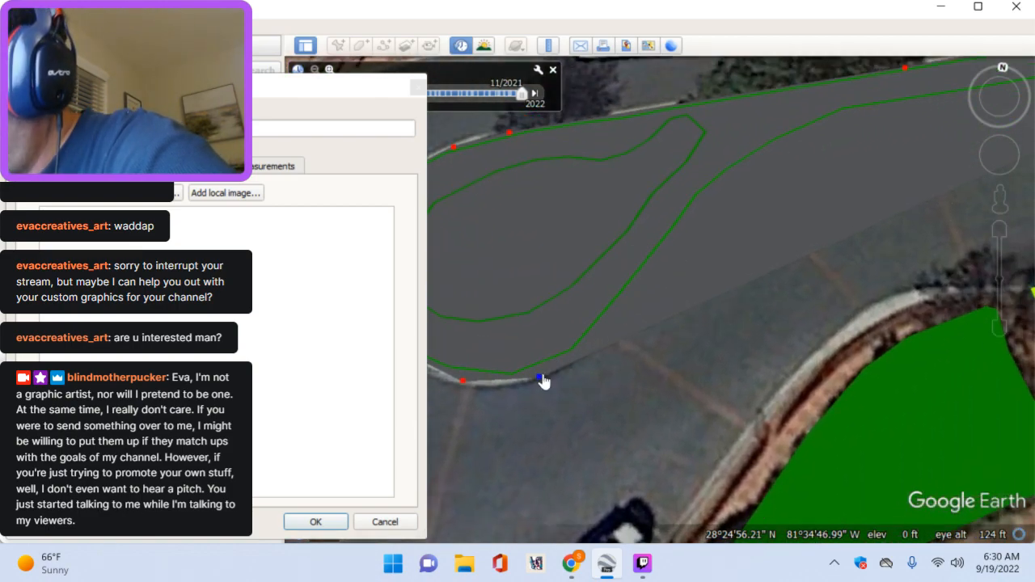
{"action": "left_click_drag", "start_coordinate": [538, 375], "coordinate": [509, 375]}
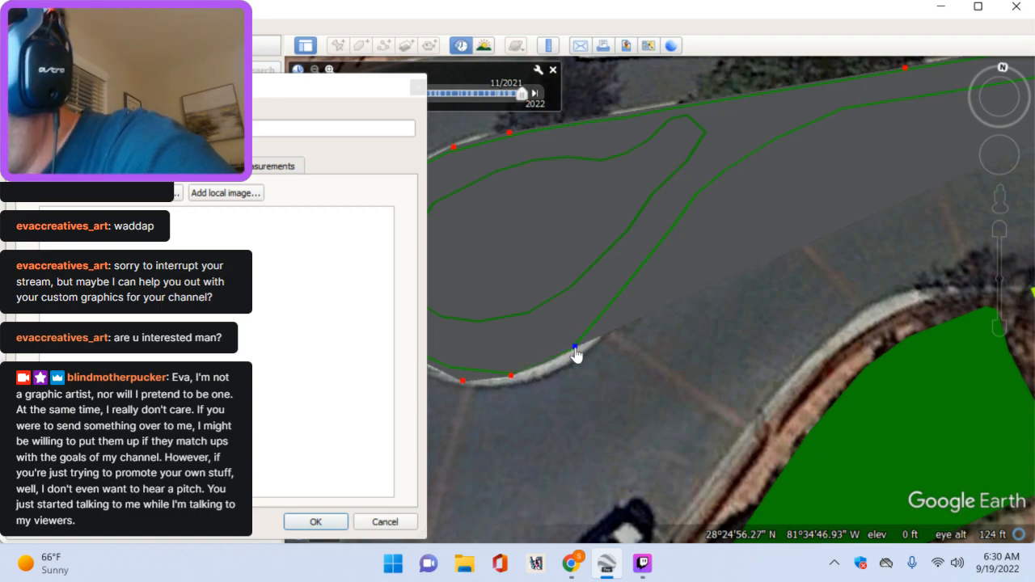
Step: Trace the polygon up the teardrop island's southeastern curb toward the western end of the long green strip
{"action": "left_click", "coordinate": [649, 260]}
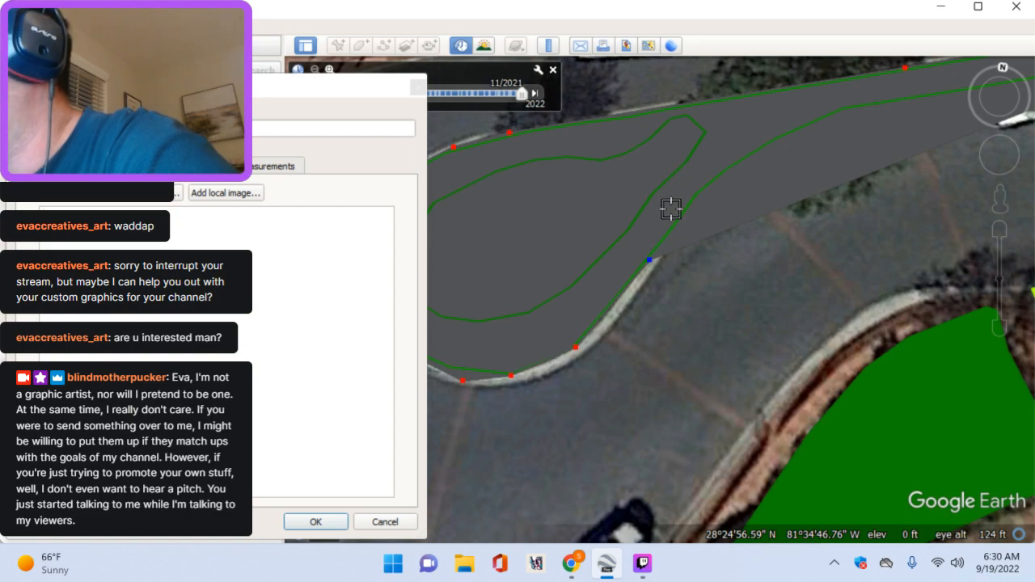
{"action": "left_click", "coordinate": [696, 201]}
{"action": "key", "text": "Right"}
{"action": "key", "text": "Up"}
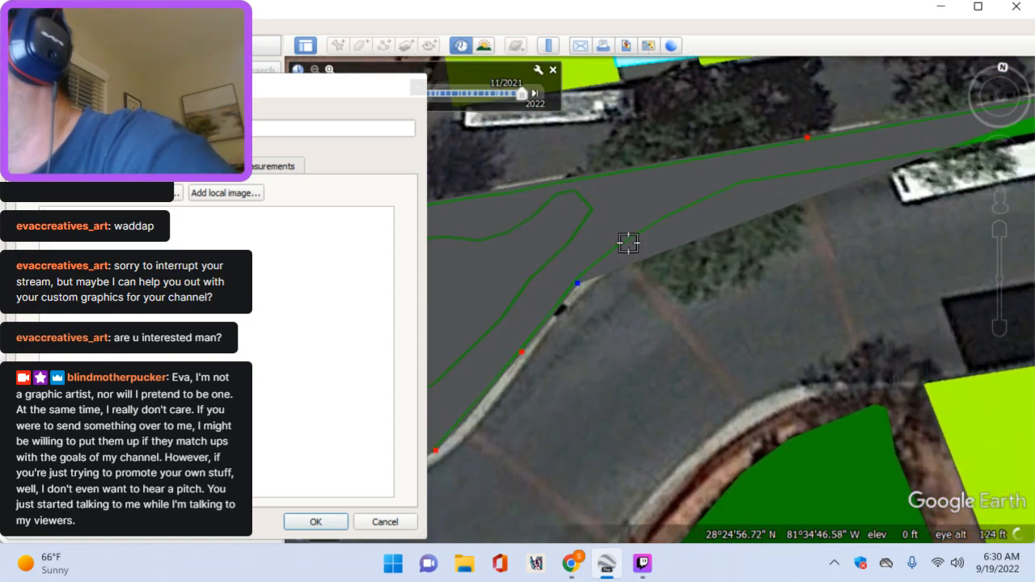
{"action": "left_click", "coordinate": [629, 242]}
{"action": "key", "text": "Right"}
{"action": "key", "text": "Up"}
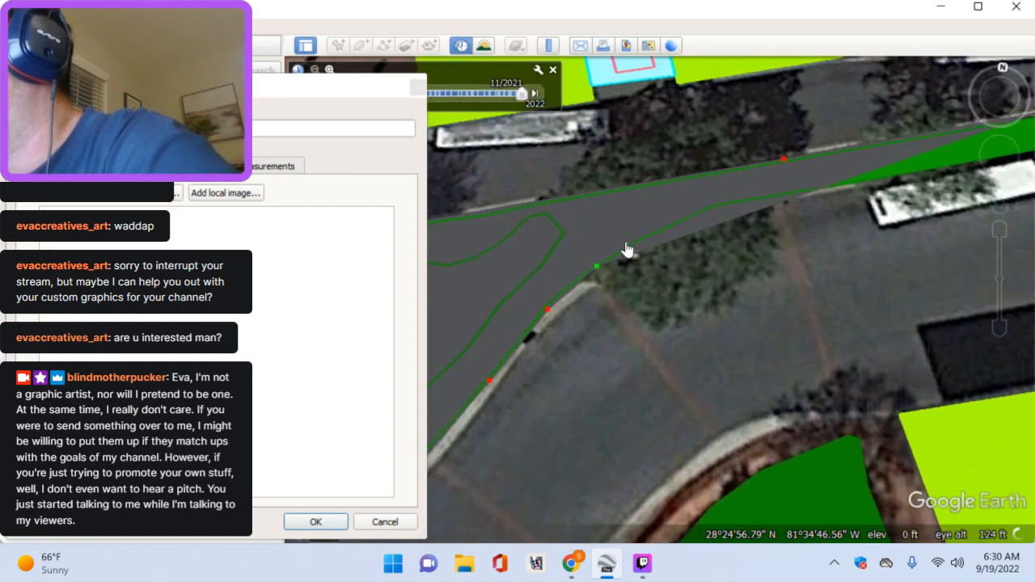
Step: Carry the polygon's edge along the southern side of the long green strip and just past its eastern end
{"action": "left_click", "coordinate": [639, 260]}
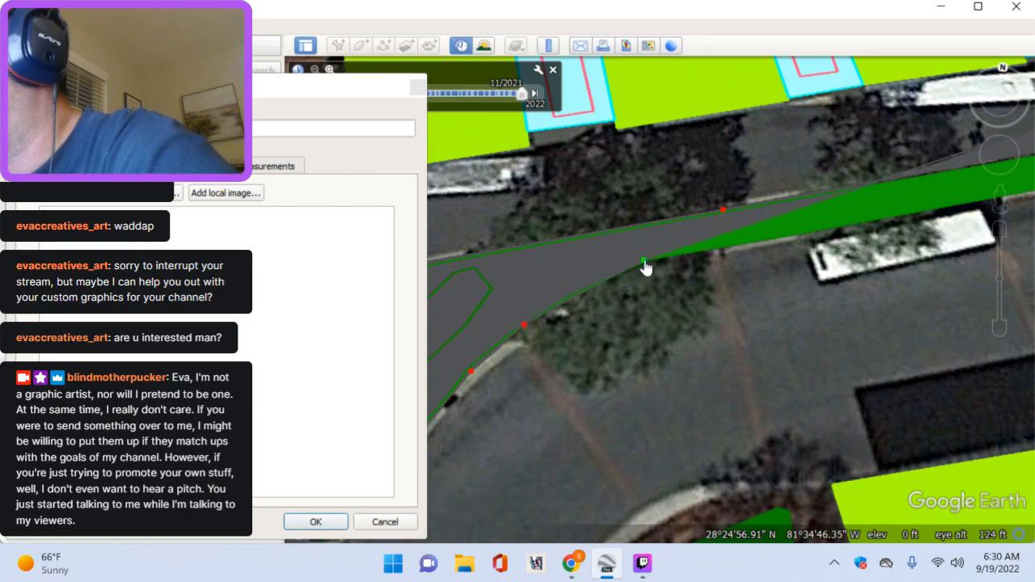
{"action": "left_click", "coordinate": [633, 243]}
{"action": "key", "text": "Right"}
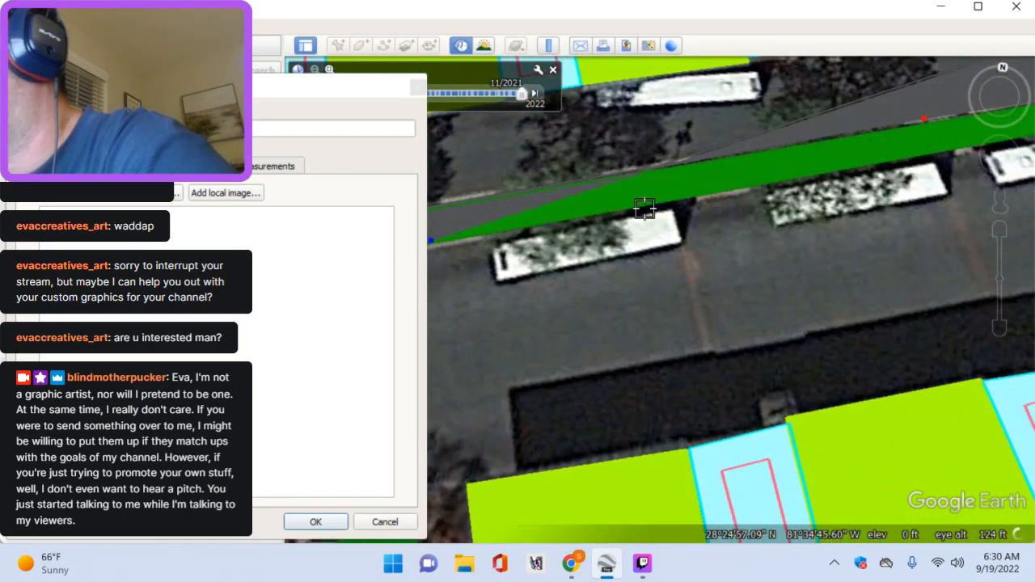
{"action": "left_click", "coordinate": [635, 208]}
{"action": "key", "text": "Right"}
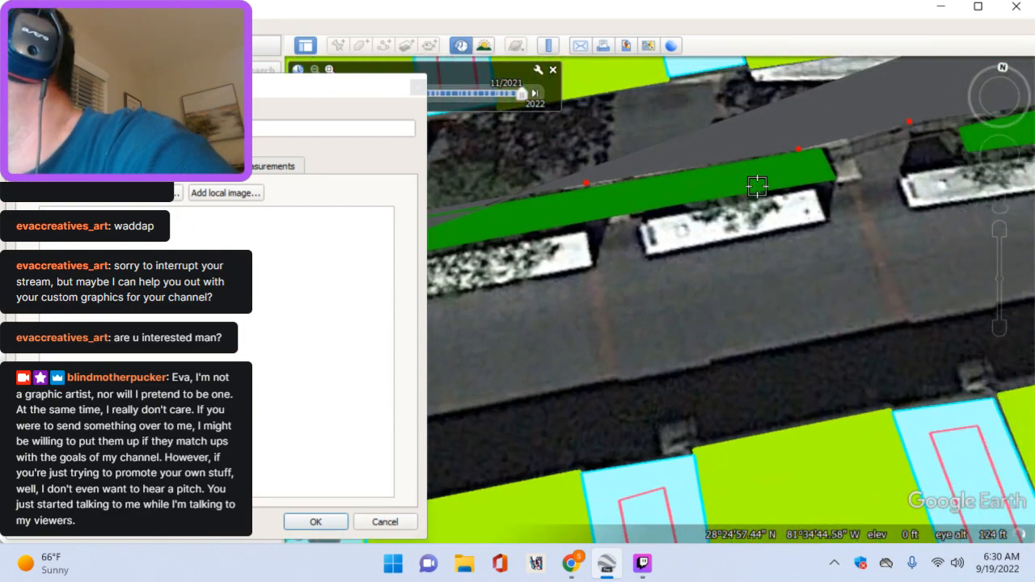
{"action": "left_click", "coordinate": [783, 177]}
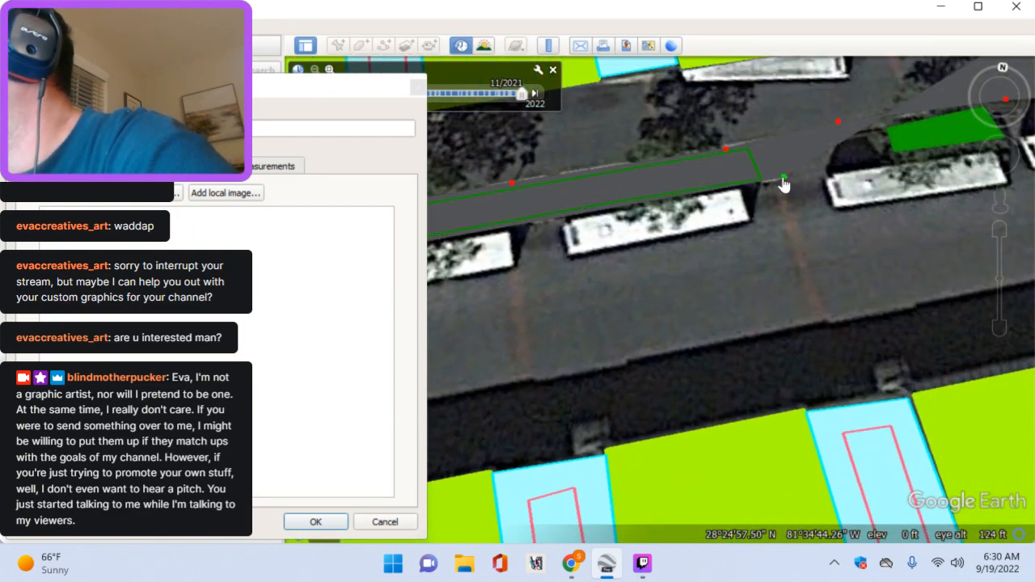
Step: Take the polygon's edge across the bus lane and along the southern bus stops to the westernmost stop's northwestern corner
{"action": "left_click", "coordinate": [836, 404]}
{"action": "key", "text": "Left"}
{"action": "key", "text": "Down"}
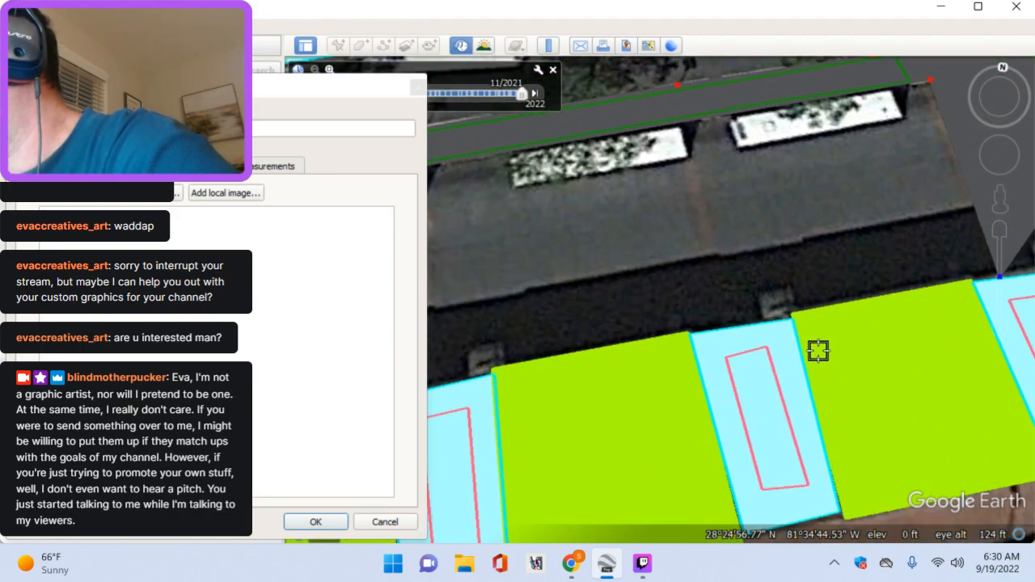
{"action": "left_click_drag", "start_coordinate": [793, 322], "coordinate": [707, 314]}
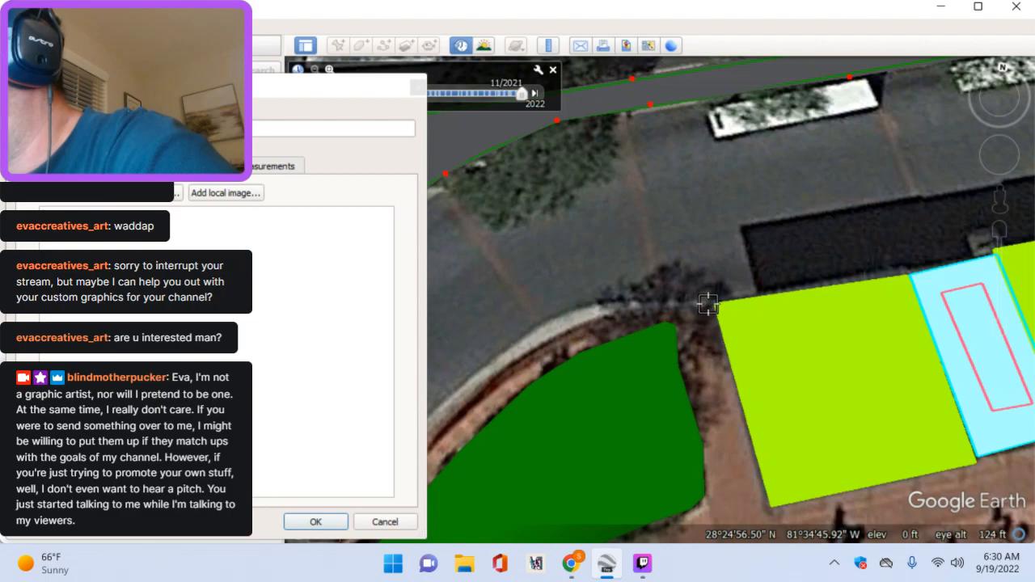
{"action": "left_click", "coordinate": [708, 305]}
Step: Trace the polygon southwest along the curved curb bordering the dark green planting area west of the southern bus stops
{"action": "left_click", "coordinate": [649, 305]}
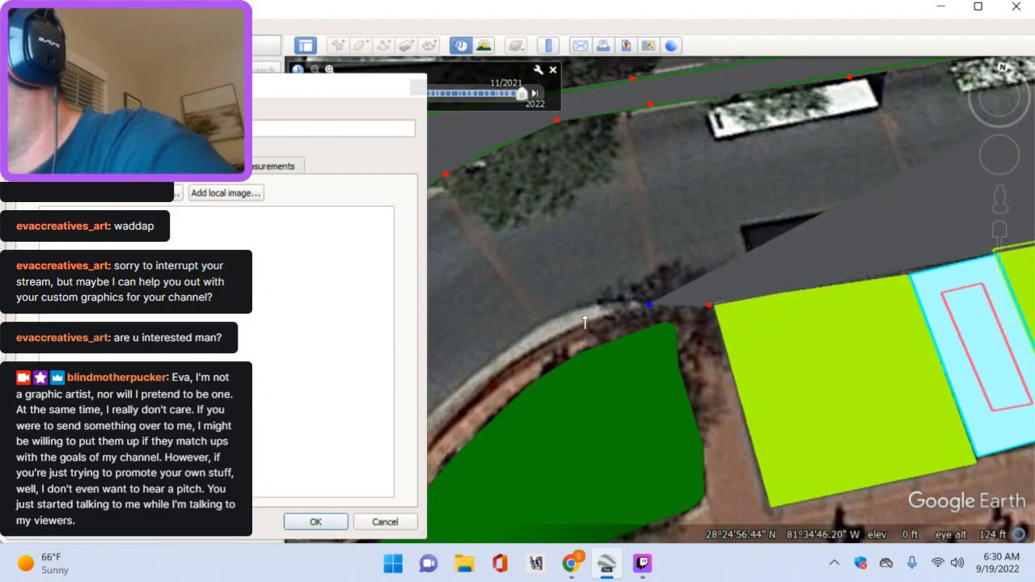
{"action": "left_click", "coordinate": [584, 315]}
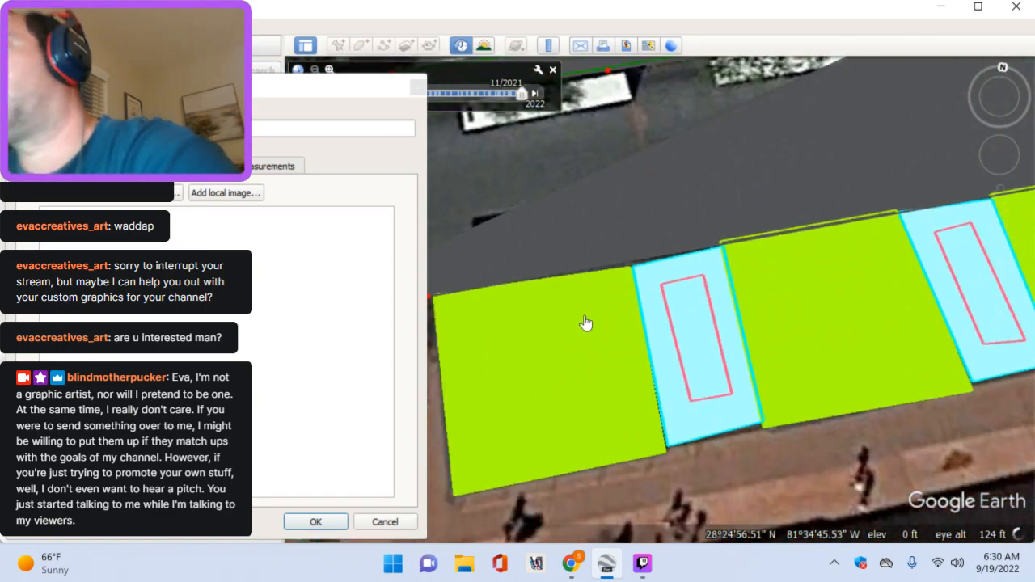
{"action": "left_click", "coordinate": [608, 220]}
{"action": "left_click", "coordinate": [524, 288]}
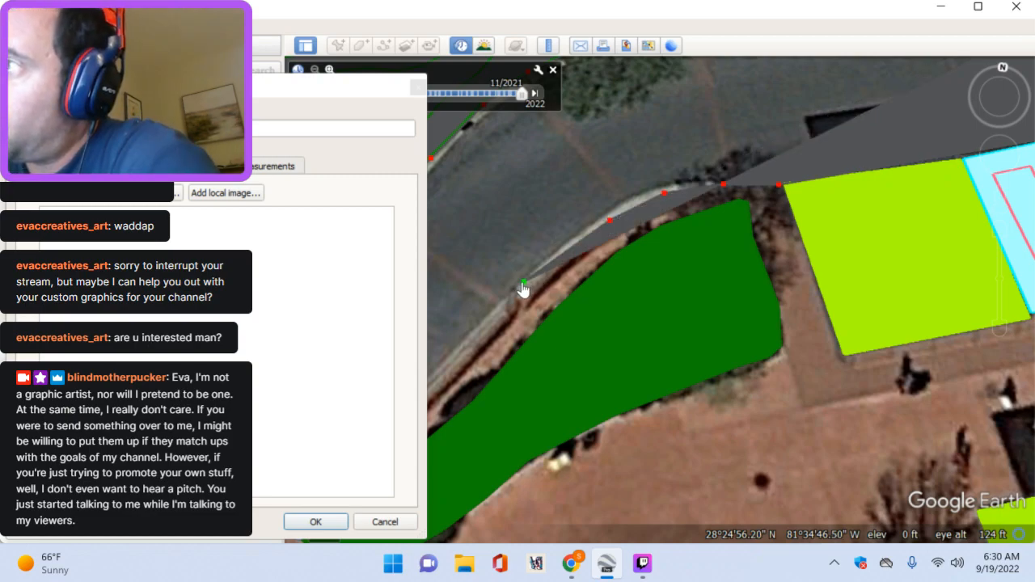
Step: Continue the polygon along the outer curb beside the parked white vehicles, past the planting area's southwestern tip
{"action": "key", "text": "Left"}
{"action": "key", "text": "Down"}
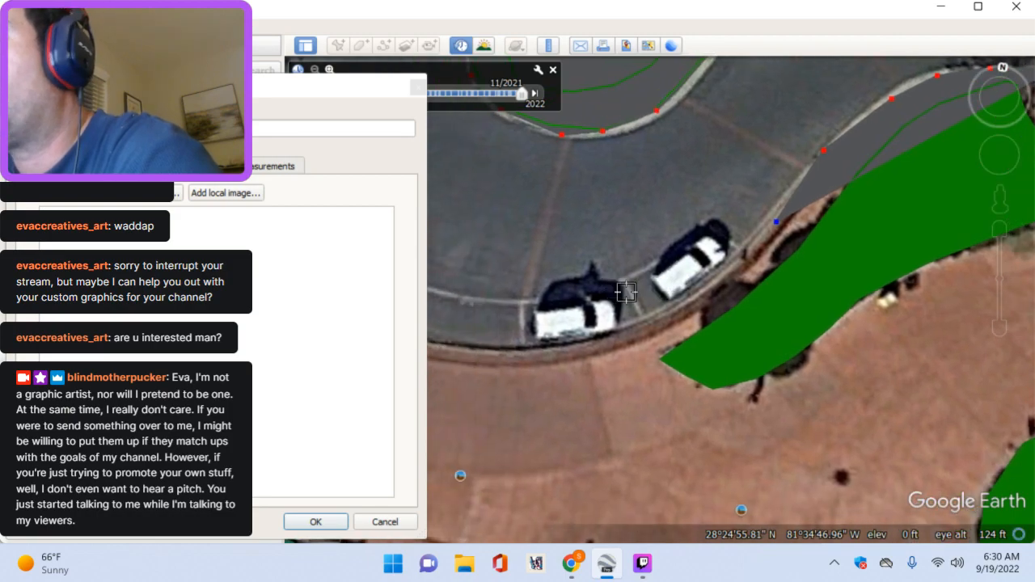
{"action": "left_click", "coordinate": [748, 245]}
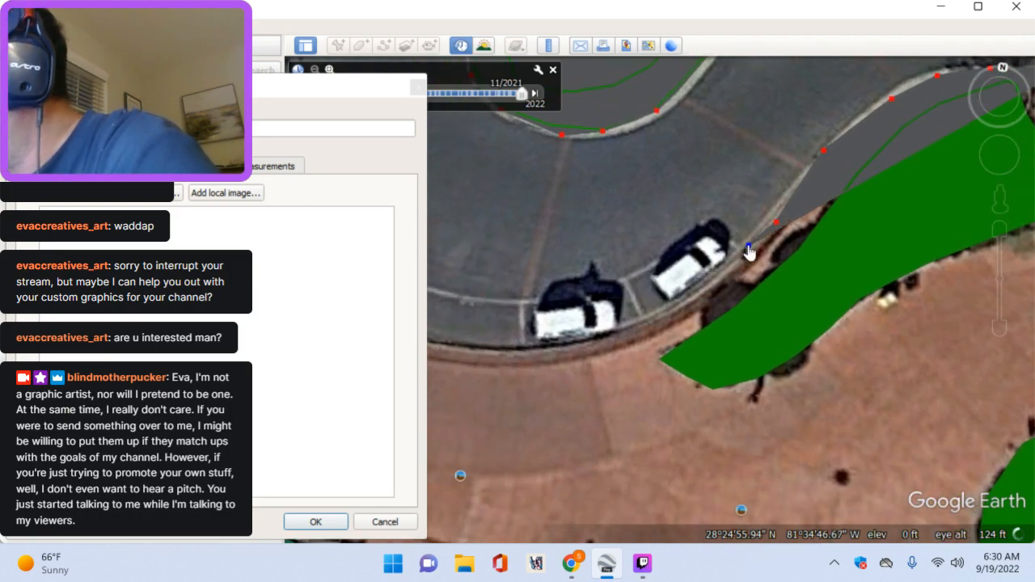
{"action": "left_click", "coordinate": [711, 286]}
{"action": "left_click", "coordinate": [663, 316]}
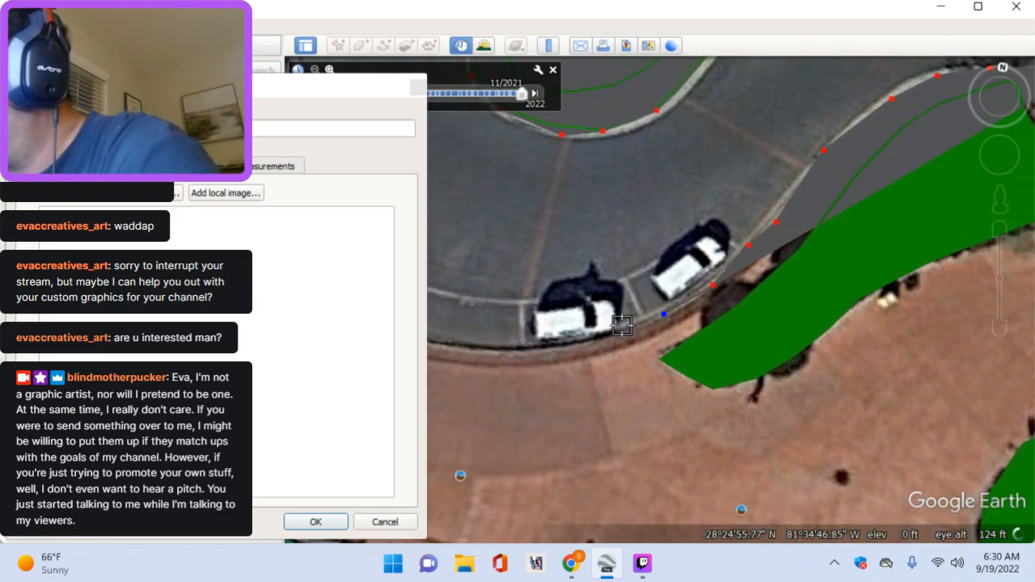
Step: Trace the polygon around the turnaround's southern curb to the southern tip of the green crescent
{"action": "left_click", "coordinate": [567, 349]}
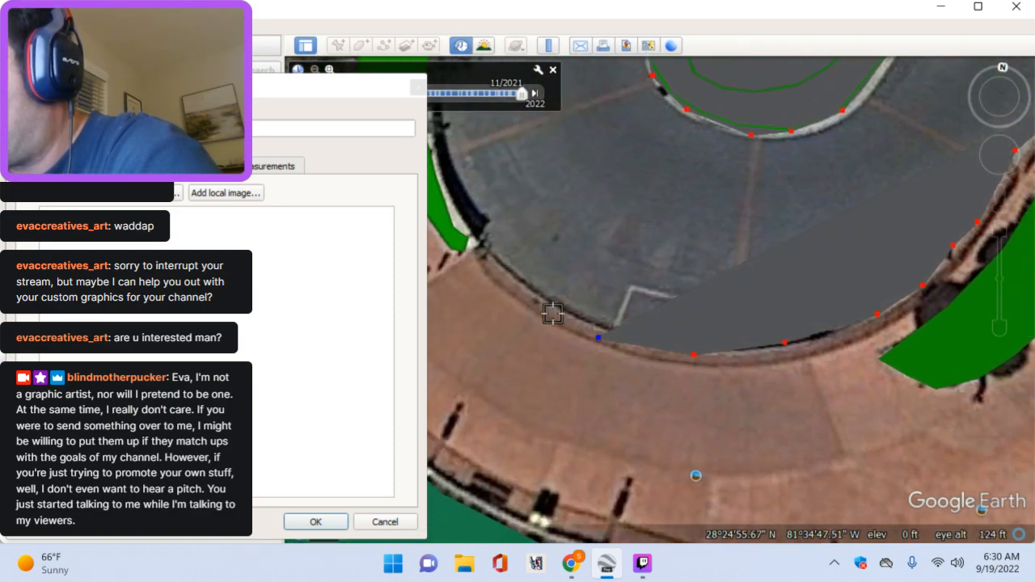
{"action": "left_click", "coordinate": [540, 301]}
{"action": "left_click", "coordinate": [496, 263]}
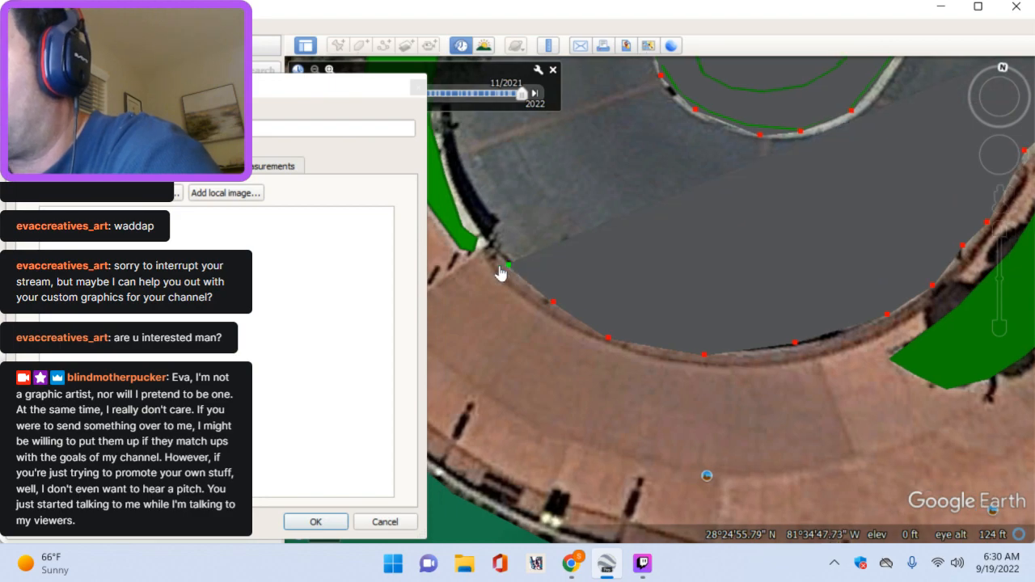
{"action": "left_click", "coordinate": [579, 320]}
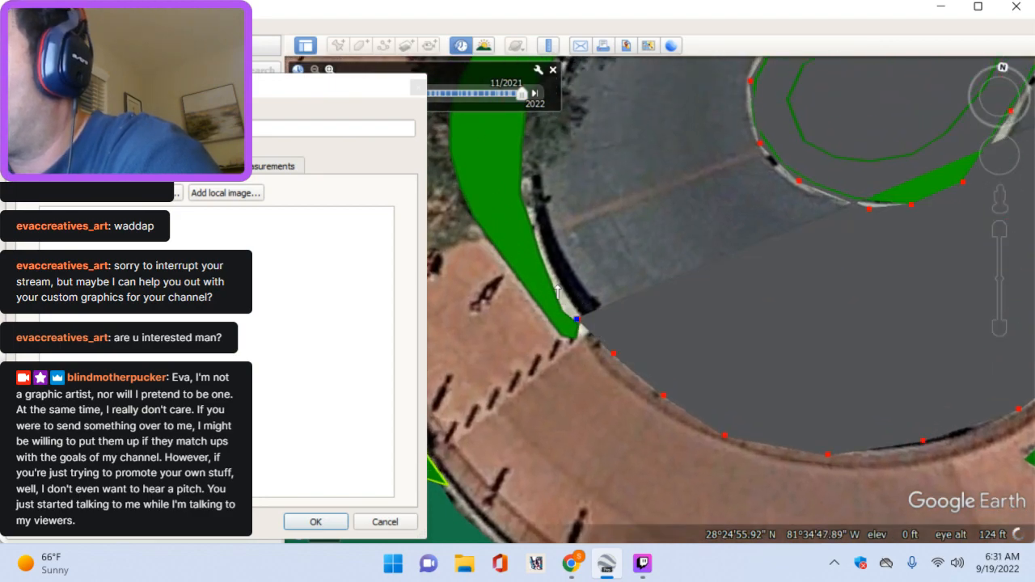
Step: Trace the polygon north along the green crescent's inner eastern edge to its northern tip
{"action": "left_click", "coordinate": [519, 304]}
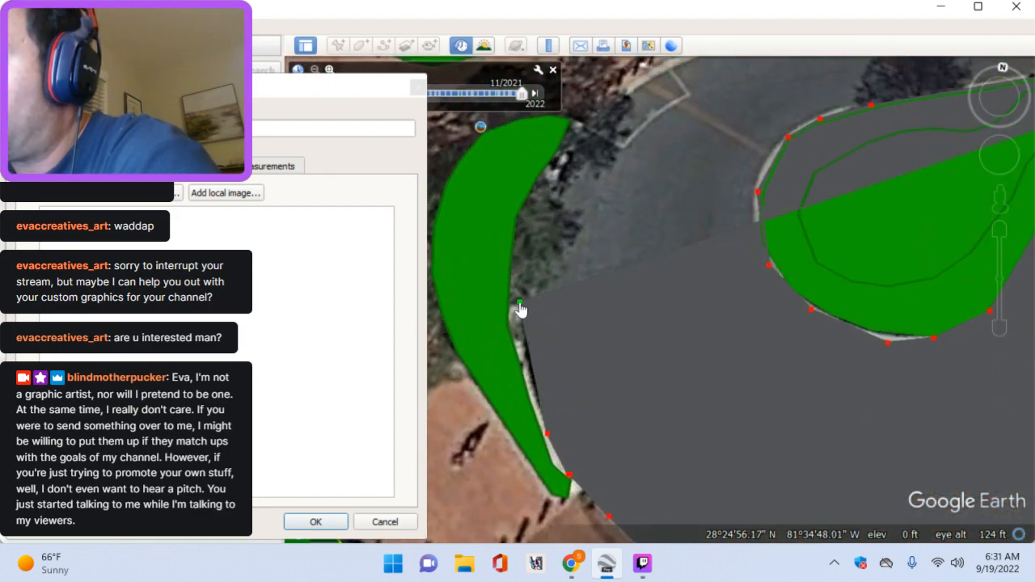
{"action": "left_click", "coordinate": [520, 358]}
{"action": "left_click", "coordinate": [517, 287]}
{"action": "left_click", "coordinate": [521, 227]}
{"action": "key", "text": "Up"}
{"action": "left_click", "coordinate": [544, 292]}
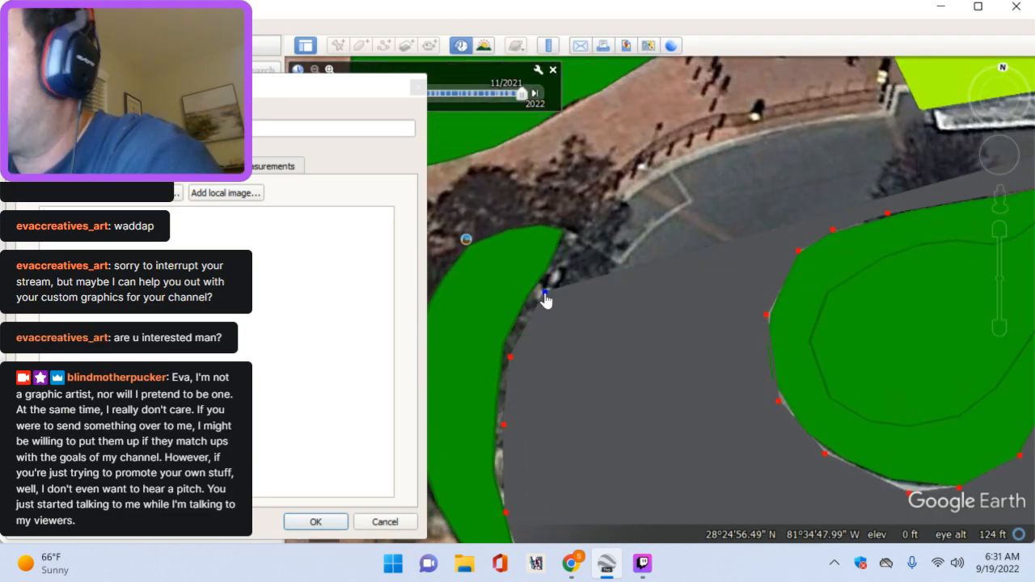
{"action": "left_click", "coordinate": [565, 254]}
Step: Trace the turnaround's northern curb along the fenced brick walkway to the westernmost northern bus stop, adjusting the point on the bend
{"action": "left_click", "coordinate": [605, 206]}
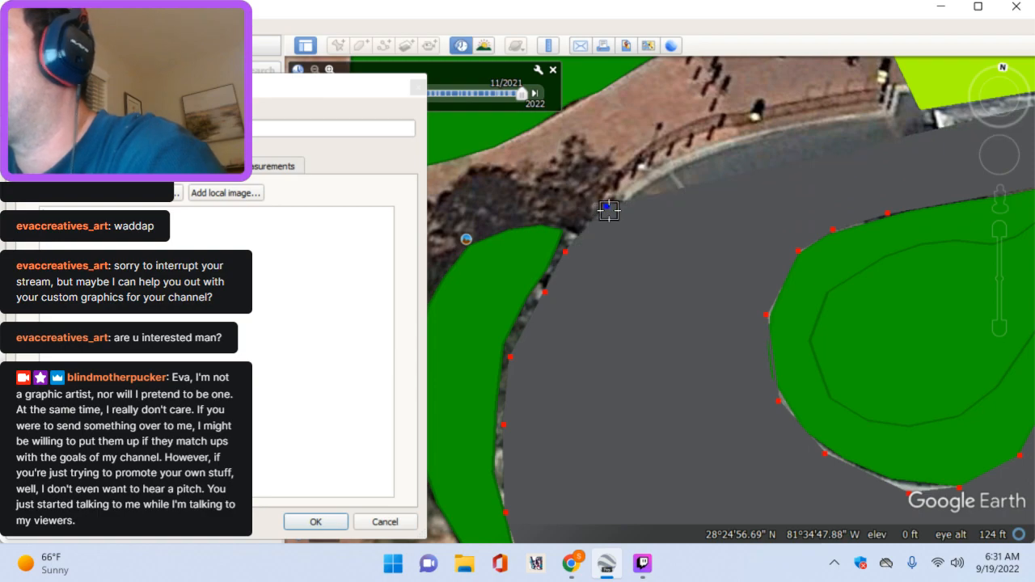
{"action": "key", "text": "Up"}
{"action": "key", "text": "Right"}
{"action": "left_click", "coordinate": [611, 224]}
{"action": "left_click_drag", "start_coordinate": [612, 224], "coordinate": [608, 230]}
{"action": "left_click", "coordinate": [733, 202]}
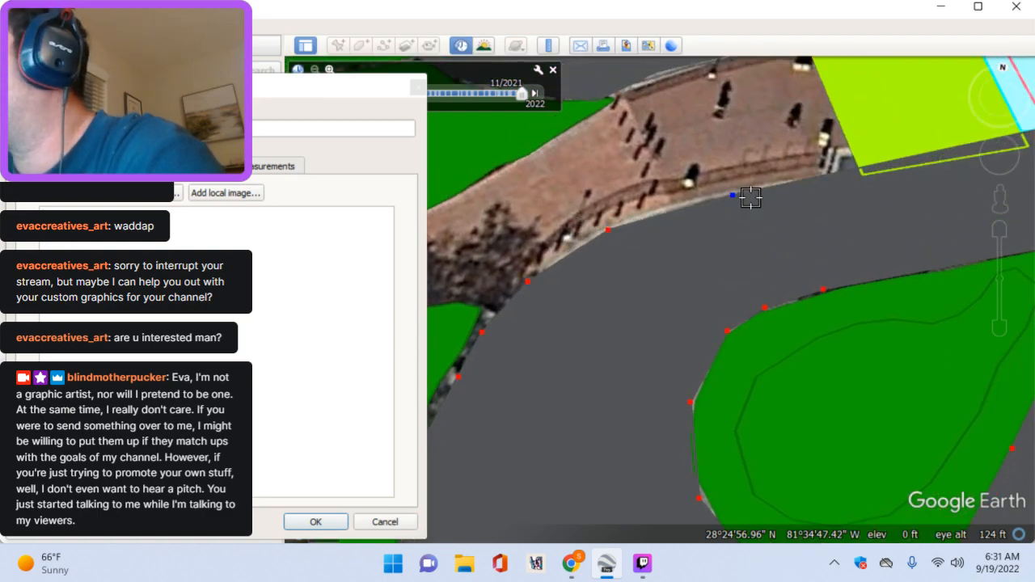
{"action": "key", "text": "Right"}
{"action": "left_click", "coordinate": [710, 178]}
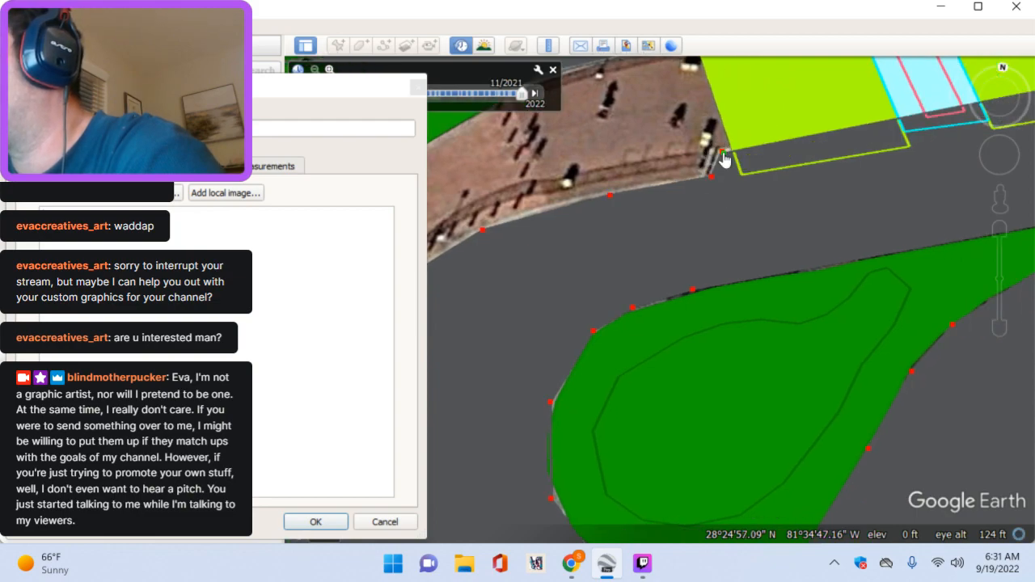
Step: Carry the polygon's edge east along the southern side of the northern bus stops, adjusting the last point by the cyan block
{"action": "key", "text": "Right"}
{"action": "left_click", "coordinate": [753, 189]}
{"action": "key", "text": "Right"}
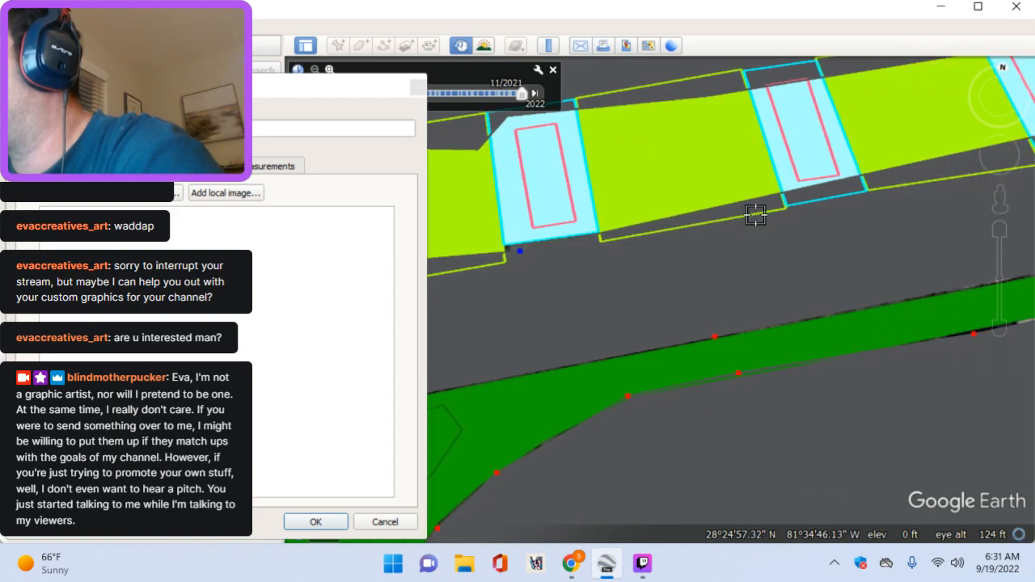
{"action": "left_click", "coordinate": [847, 207]}
{"action": "key", "text": "Right"}
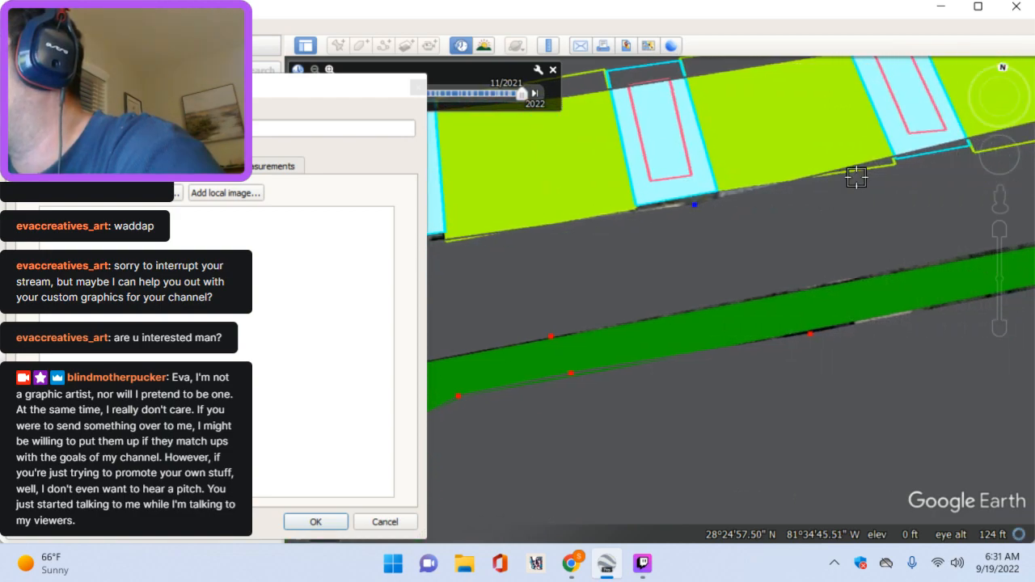
{"action": "key", "text": "Right"}
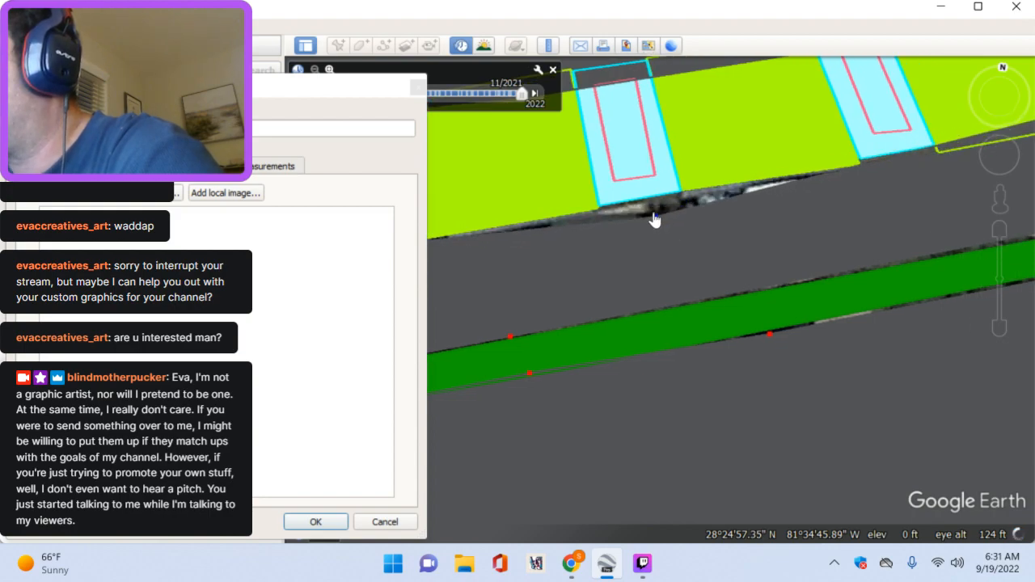
{"action": "key", "text": "Right"}
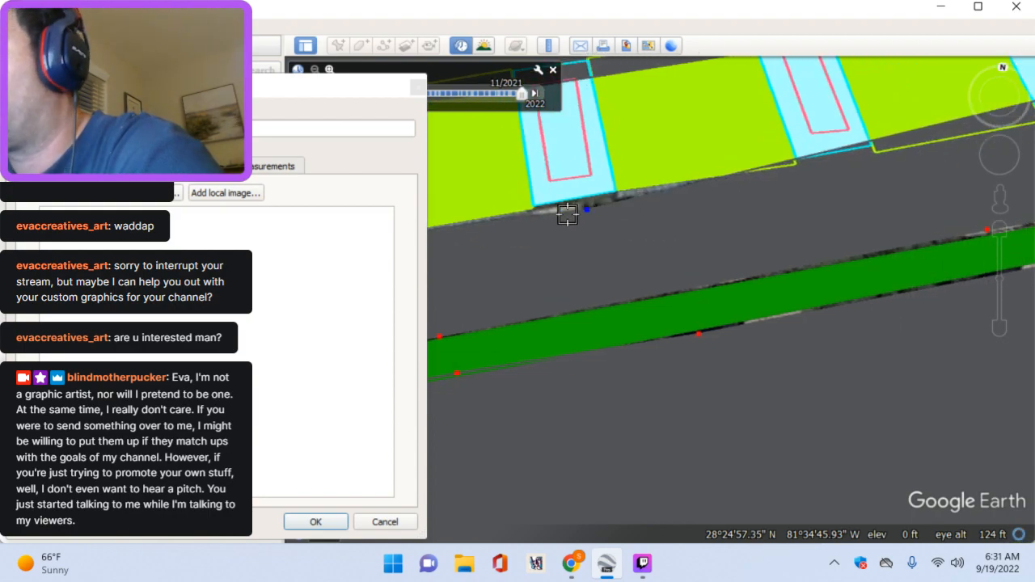
{"action": "key", "text": "Left"}
{"action": "key", "text": "Left"}
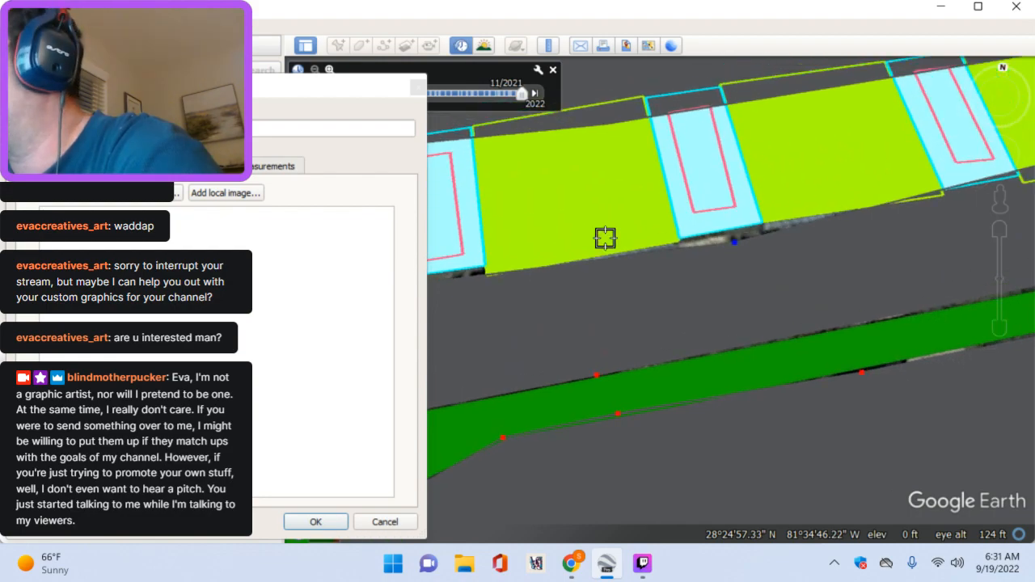
Step: Extend the grey road polygon along the southern edges of the bus platforms to the corner of the large green island
{"action": "key", "text": "Up"}
{"action": "key", "text": "Right"}
{"action": "key", "text": "Right"}
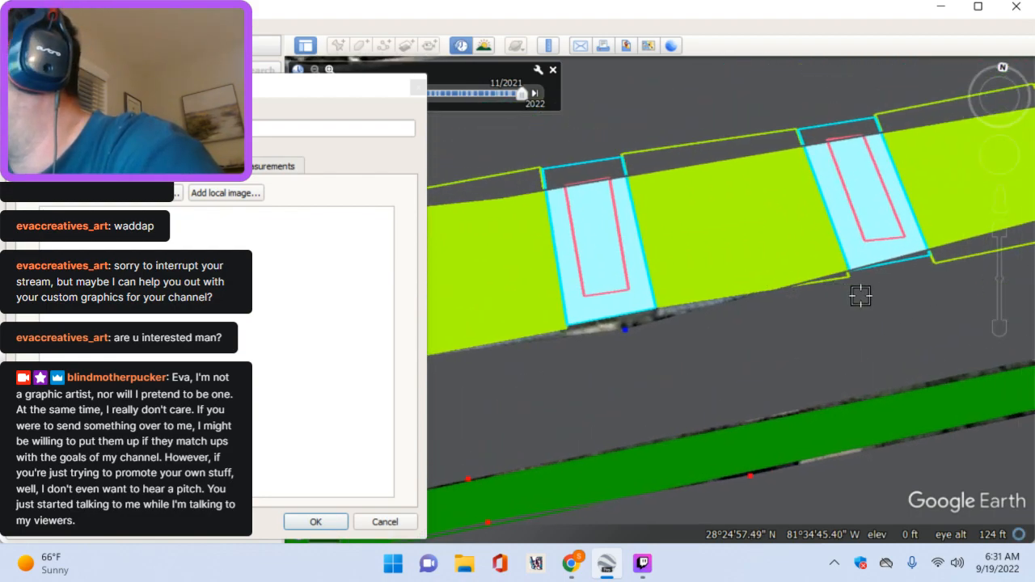
{"action": "key", "text": "Right"}
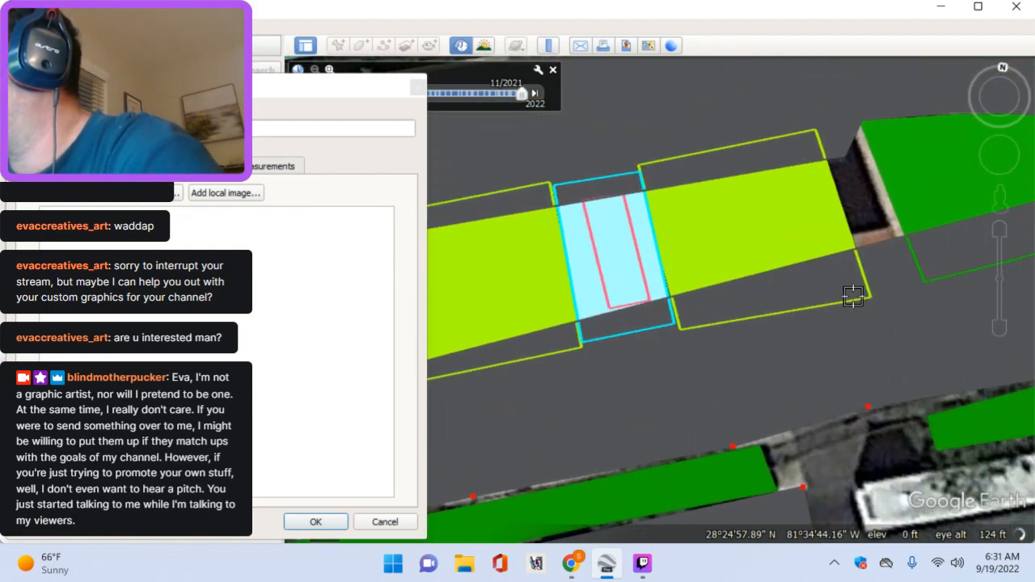
{"action": "key", "text": "Right"}
{"action": "left_click", "coordinate": [753, 262]}
{"action": "right_click", "coordinate": [778, 293]}
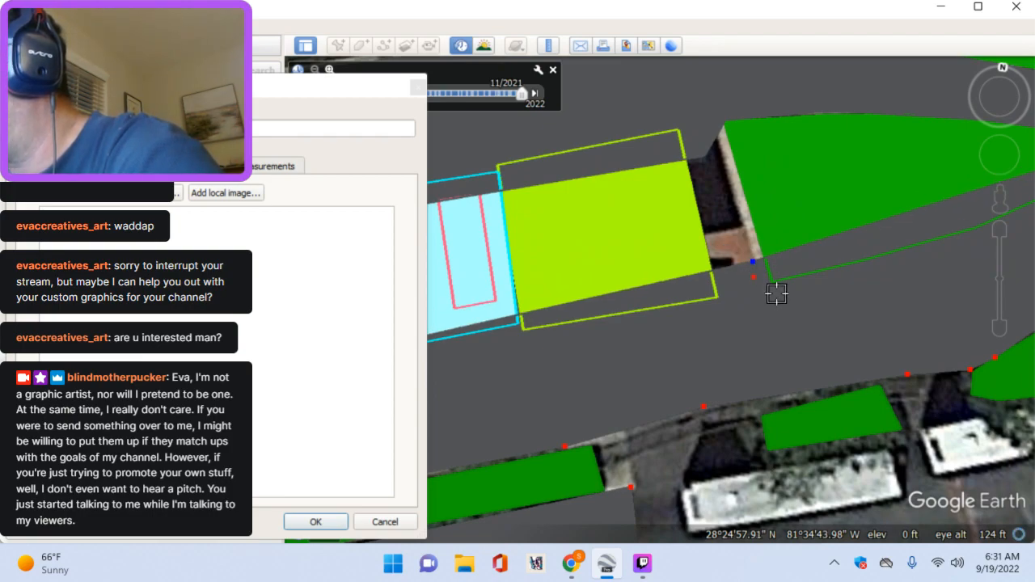
{"action": "left_click_drag", "start_coordinate": [751, 263], "coordinate": [539, 315]}
{"action": "left_click", "coordinate": [705, 297]}
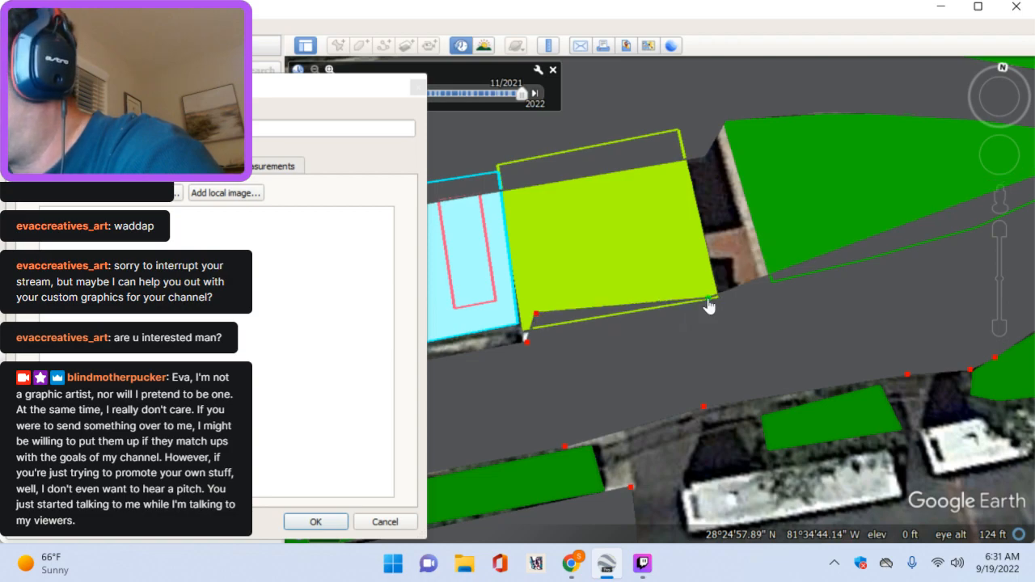
{"action": "left_click", "coordinate": [773, 296]}
{"action": "left_click_drag", "start_coordinate": [773, 298], "coordinate": [772, 291]}
Step: Trace the road polygon's boundary along the curved southern edge of the green island toward its eastern tip and save the polygon
{"action": "left_click", "coordinate": [852, 264]}
{"action": "key", "text": "Right"}
{"action": "key", "text": "Up"}
{"action": "left_click", "coordinate": [761, 304]}
{"action": "left_click", "coordinate": [813, 295]}
{"action": "left_click", "coordinate": [865, 271]}
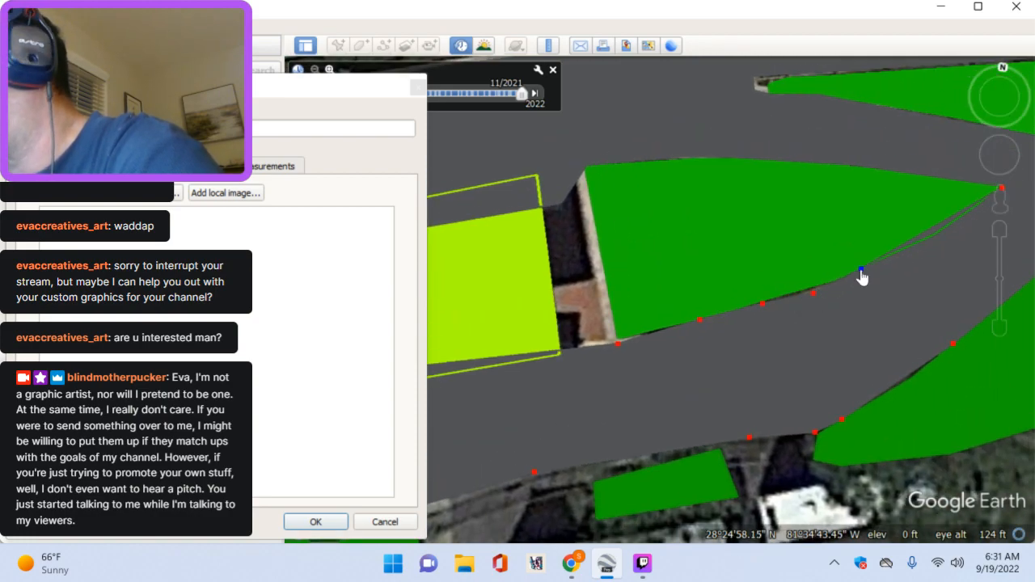
{"action": "key", "text": "Right"}
{"action": "left_click", "coordinate": [794, 249]}
{"action": "left_click", "coordinate": [830, 239]}
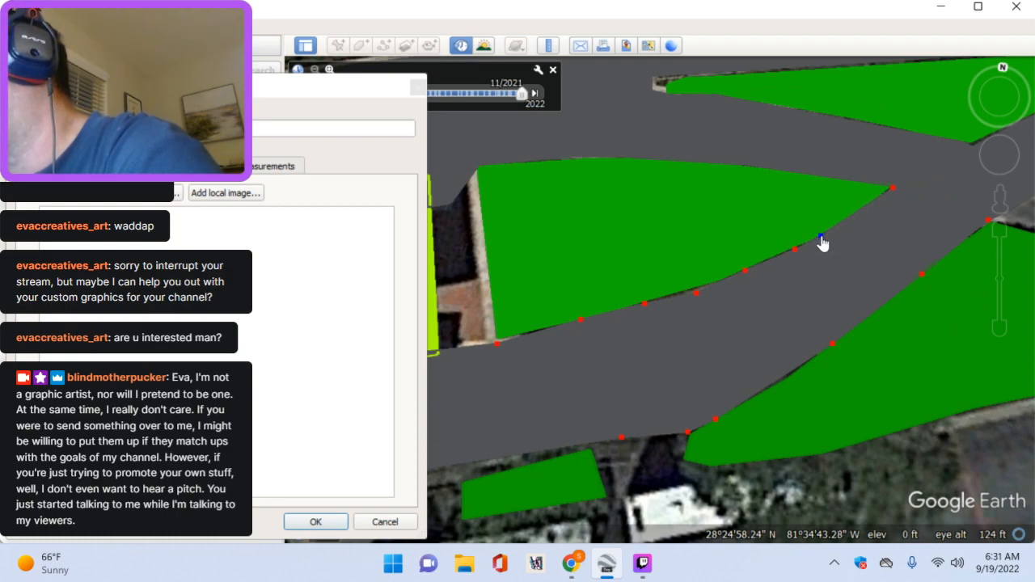
{"action": "key", "text": "Up"}
{"action": "key", "text": "Right"}
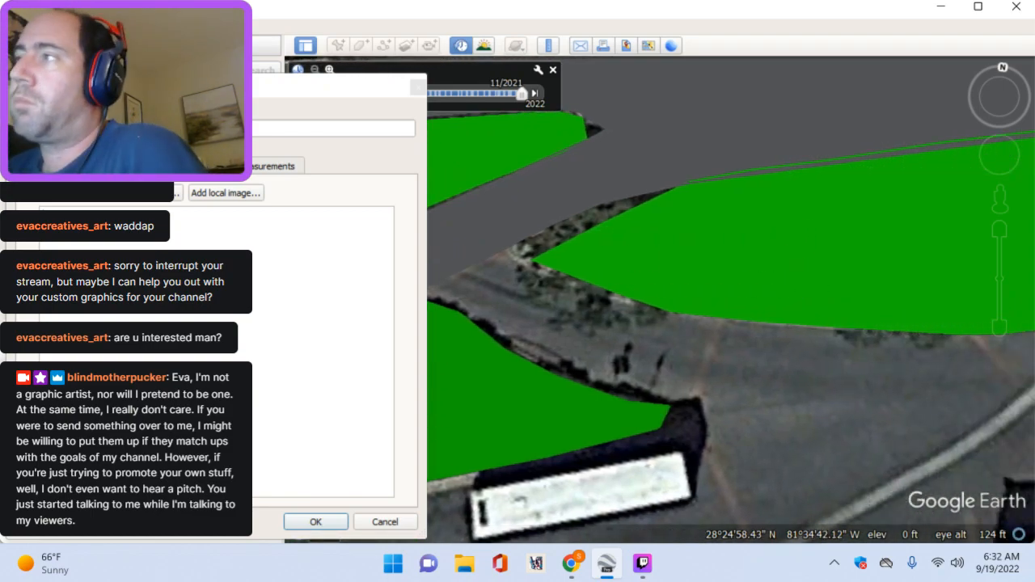
{"action": "left_click", "coordinate": [315, 521]}
Step: Draw a new polygon named Busway Road filling the pavement from the green strips down to the bus platforms' northern edge, and save it
{"action": "left_click_drag", "start_coordinate": [577, 315], "coordinate": [790, 272]}
{"action": "left_click_drag", "start_coordinate": [493, 380], "coordinate": [400, 462]}
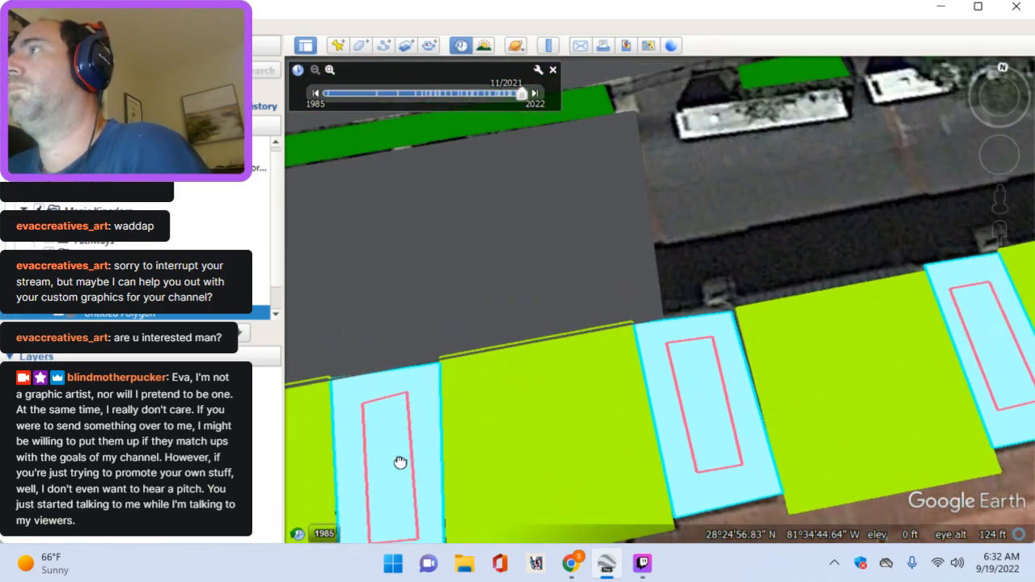
{"action": "left_click_drag", "start_coordinate": [430, 360], "coordinate": [327, 394]}
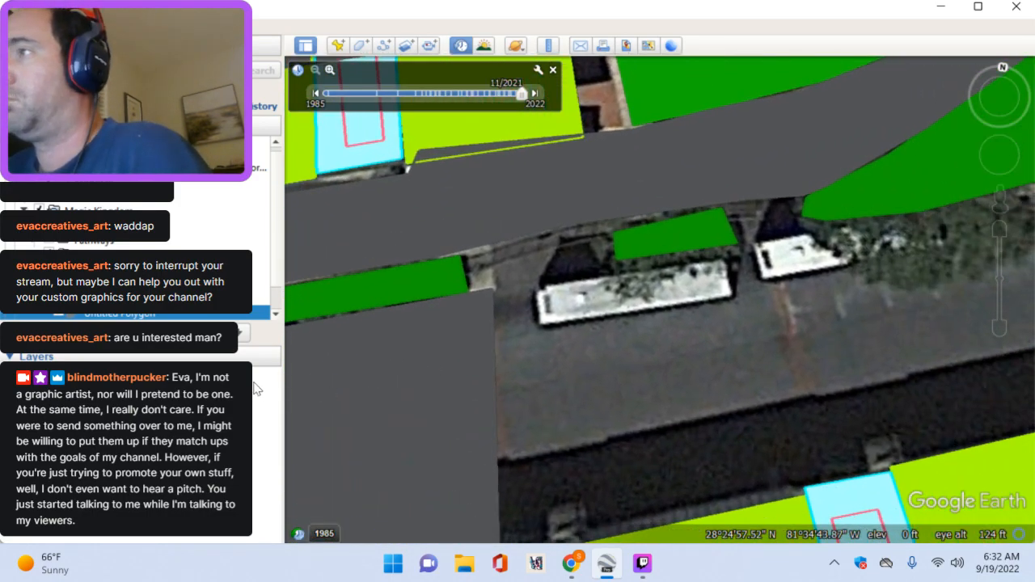
{"action": "left_click", "coordinate": [361, 46]}
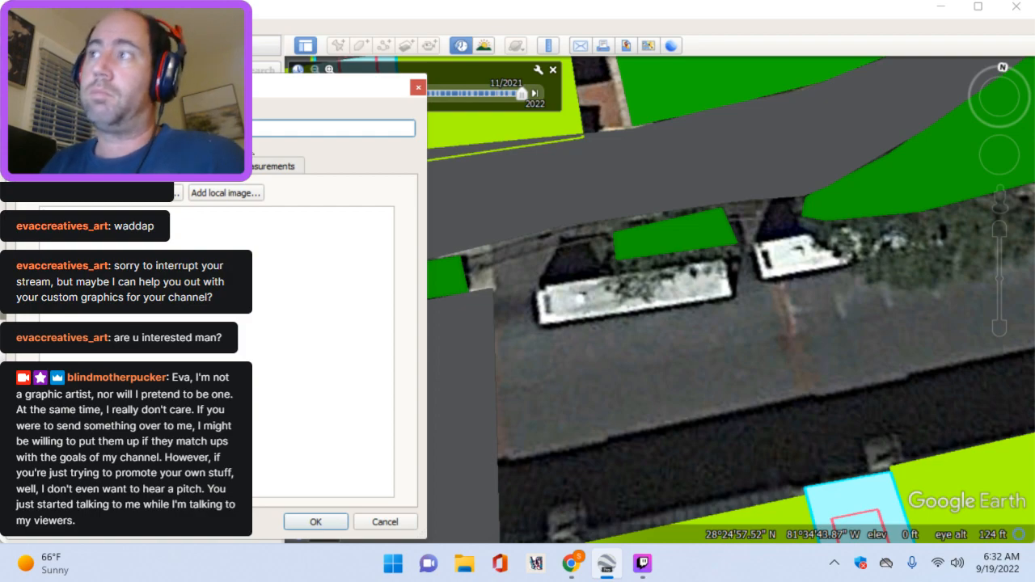
{"action": "left_click", "coordinate": [472, 251]}
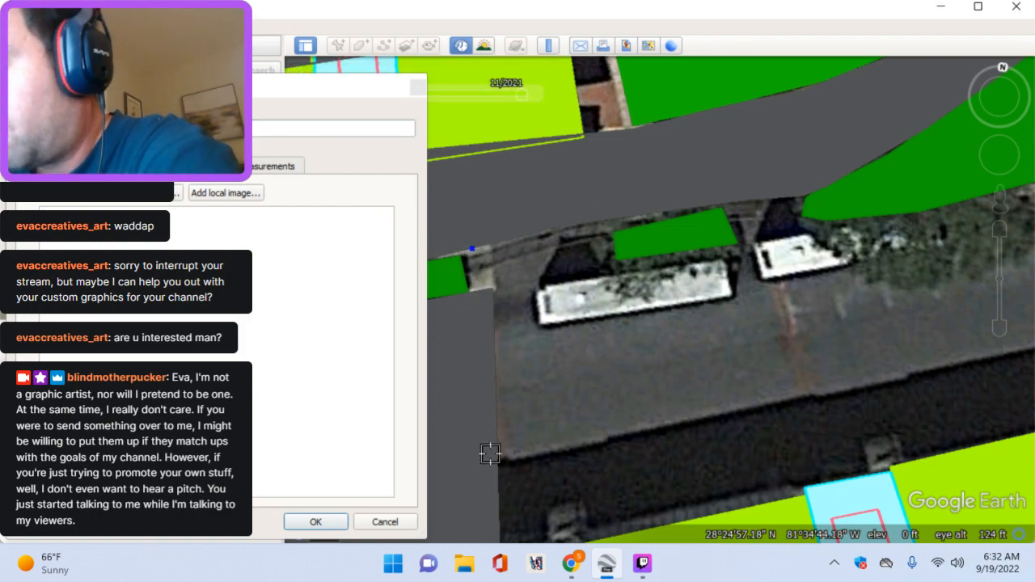
{"action": "key", "text": "Down"}
{"action": "key", "text": "Down"}
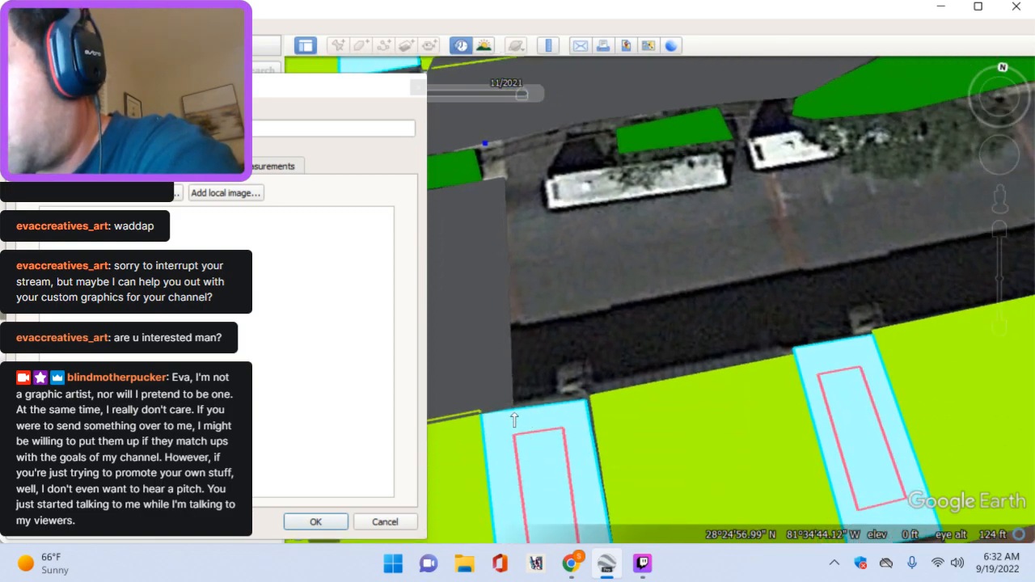
{"action": "left_click", "coordinate": [691, 379]}
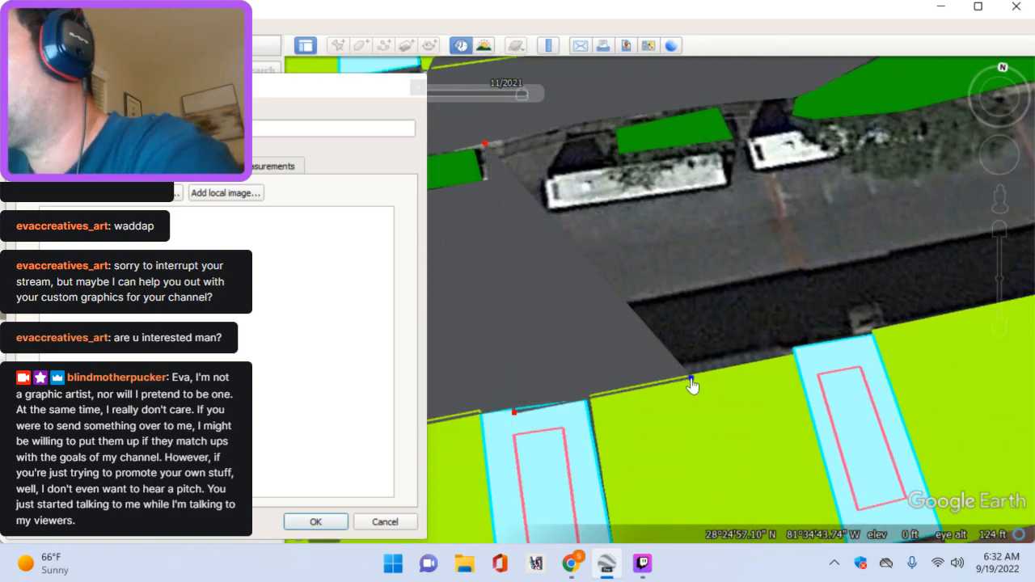
{"action": "left_click", "coordinate": [615, 120]}
{"action": "left_click_drag", "start_coordinate": [614, 121], "coordinate": [610, 121]}
{"action": "left_click_drag", "start_coordinate": [692, 379], "coordinate": [669, 383]}
{"action": "key", "text": "Right"}
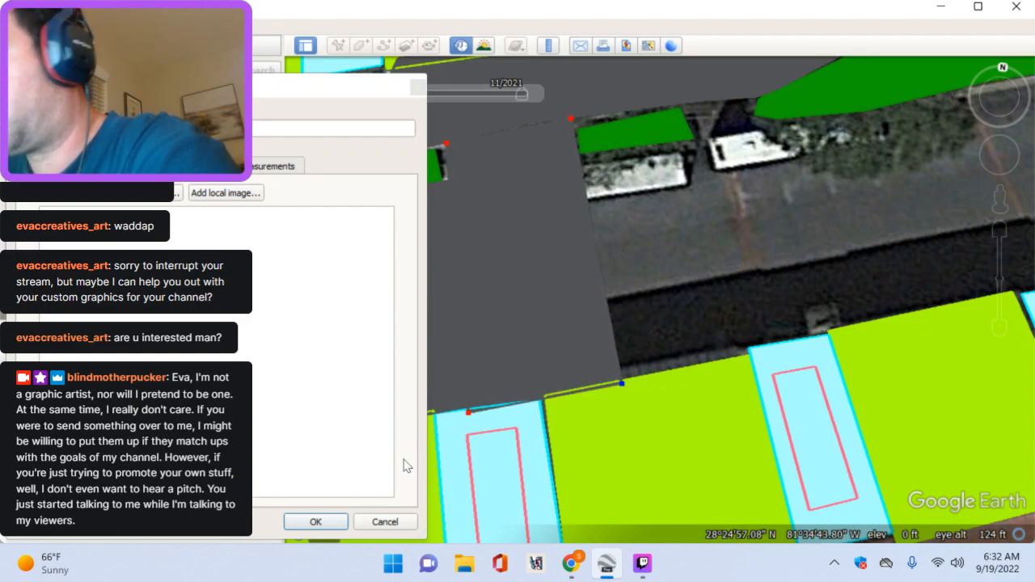
{"action": "left_click", "coordinate": [315, 521]}
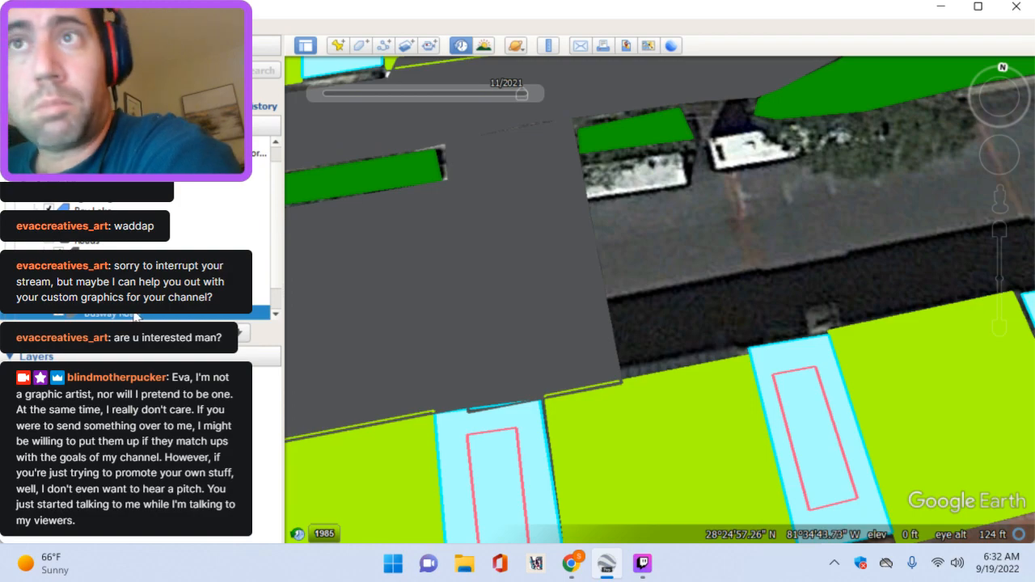
Step: Rename the previously drawn untitled road polygon as Busway Road
{"action": "right_click", "coordinate": [152, 297]}
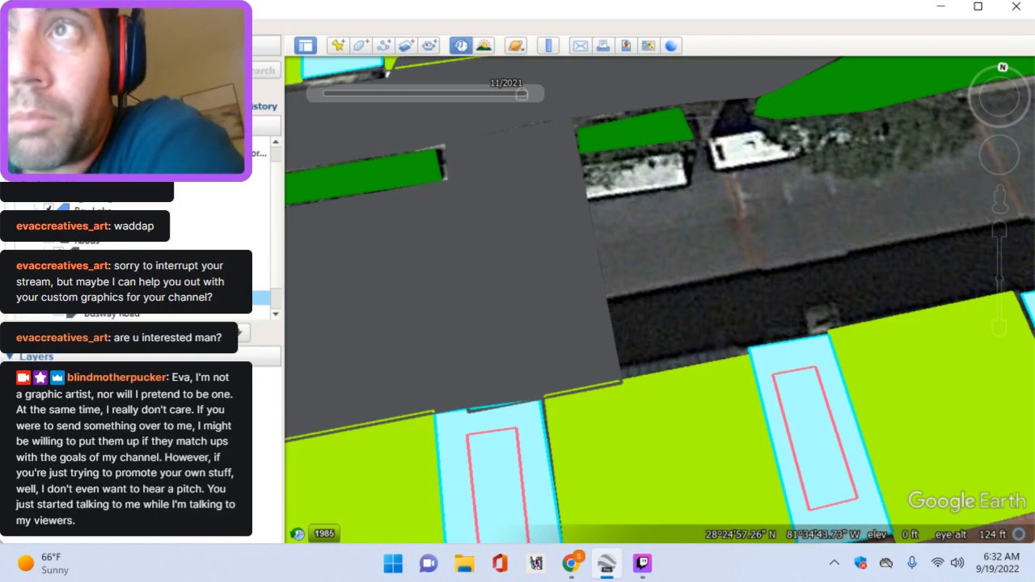
{"action": "left_click", "coordinate": [255, 476]}
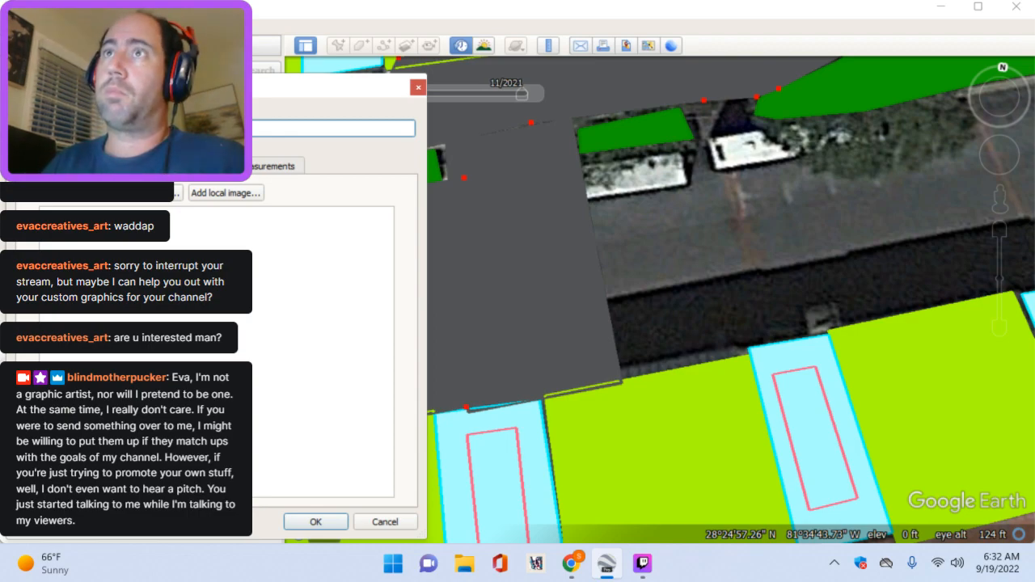
{"action": "key", "text": "Return"}
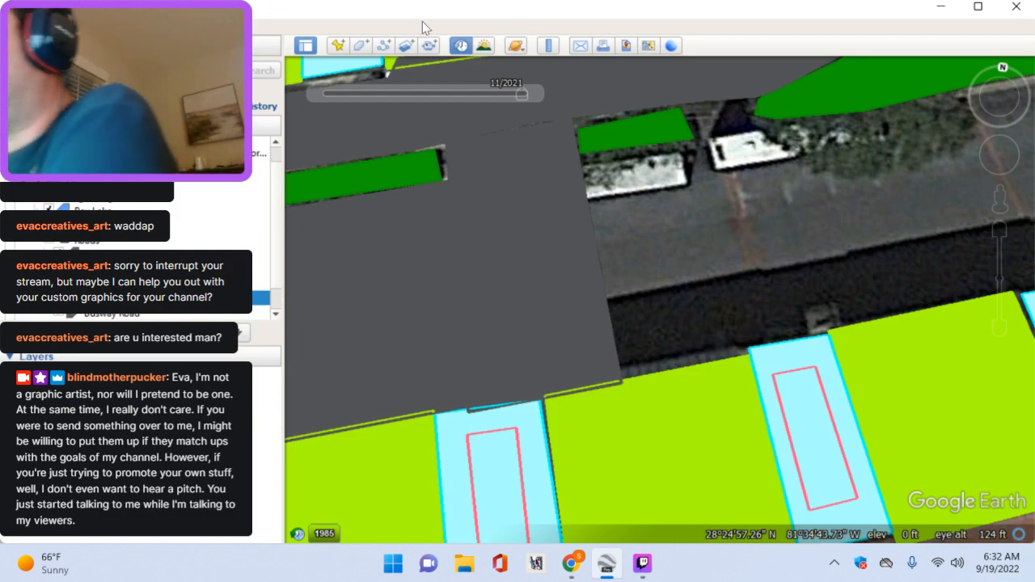
Step: Start a new polygon with points around the small green strip and down to the bus platform's northern edge
{"action": "left_click", "coordinate": [357, 48]}
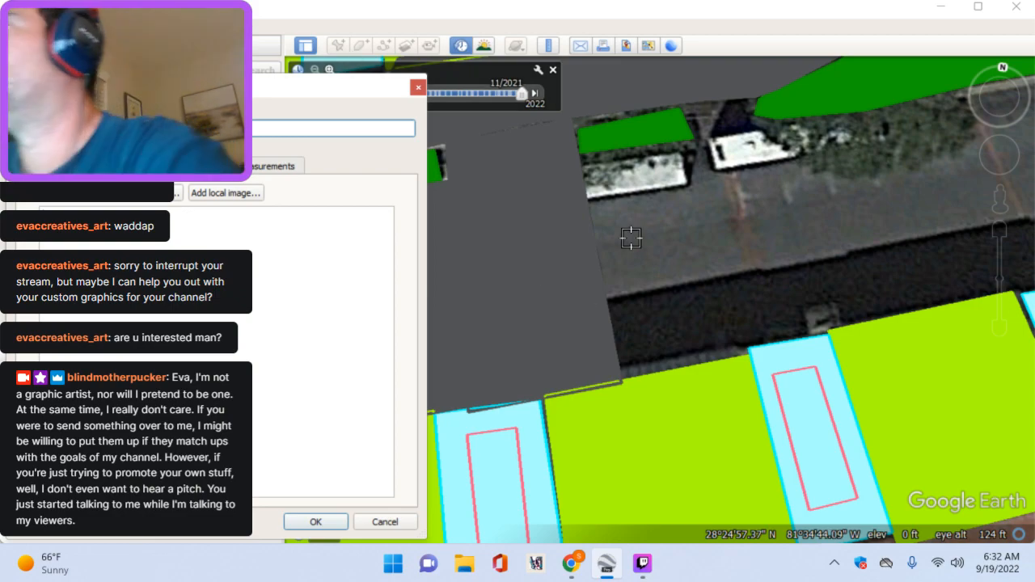
{"action": "left_click", "coordinate": [676, 108]}
{"action": "left_click", "coordinate": [691, 135]}
{"action": "left_click", "coordinate": [579, 160]}
{"action": "left_click", "coordinate": [620, 374]}
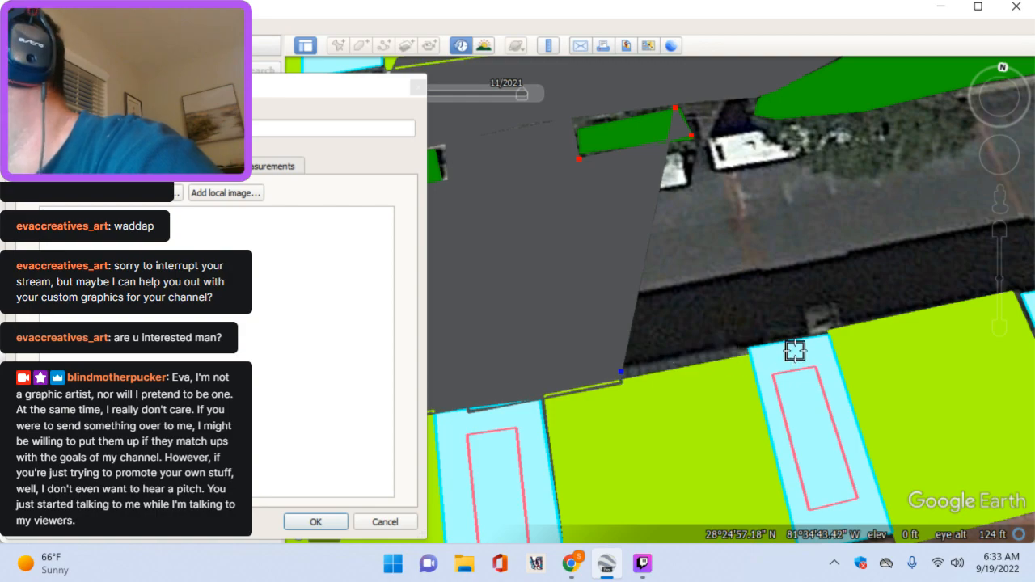
Step: Extend the new road polygon along the platforms' northern edges to the corner of the easternmost lime platform
{"action": "key", "text": "Right"}
{"action": "key", "text": "Right"}
{"action": "key", "text": "Up"}
{"action": "key", "text": "Up"}
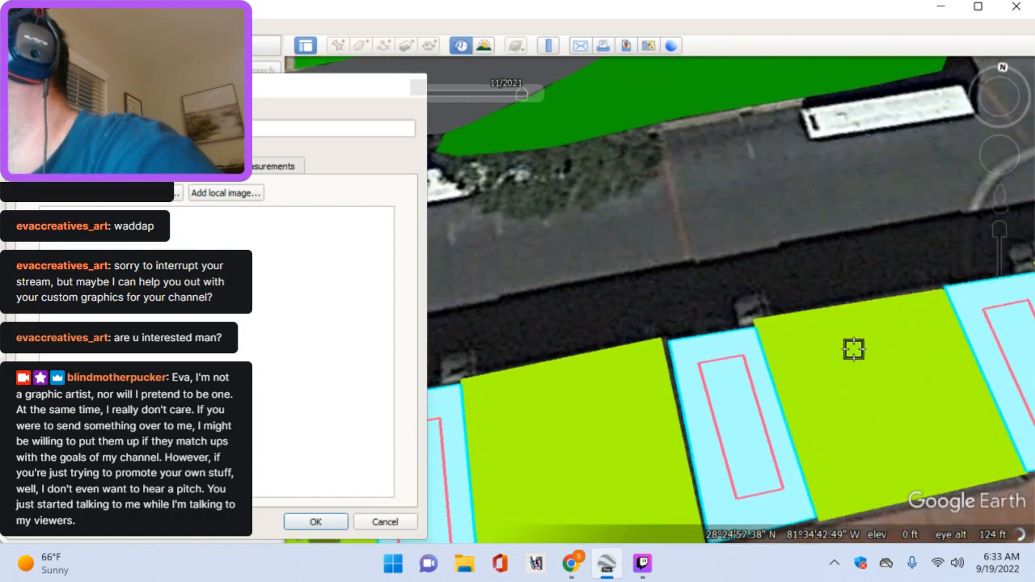
{"action": "key", "text": "Right"}
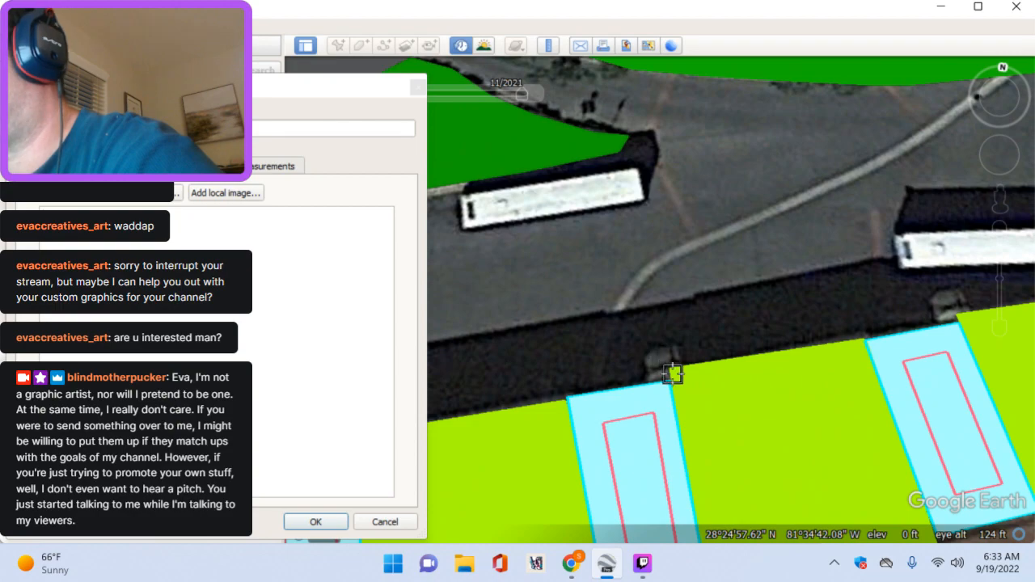
{"action": "key", "text": "Right"}
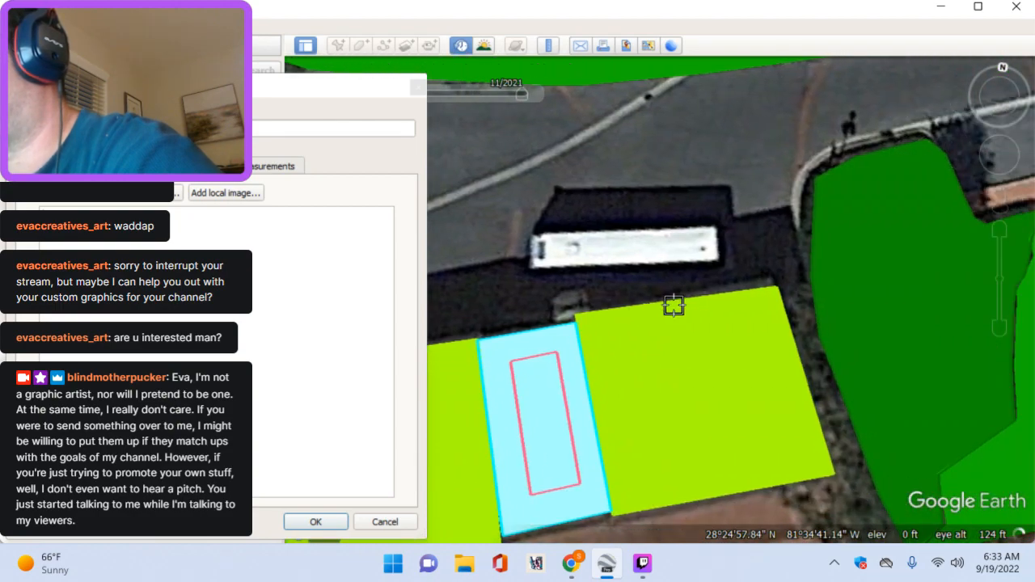
{"action": "left_click", "coordinate": [760, 286]}
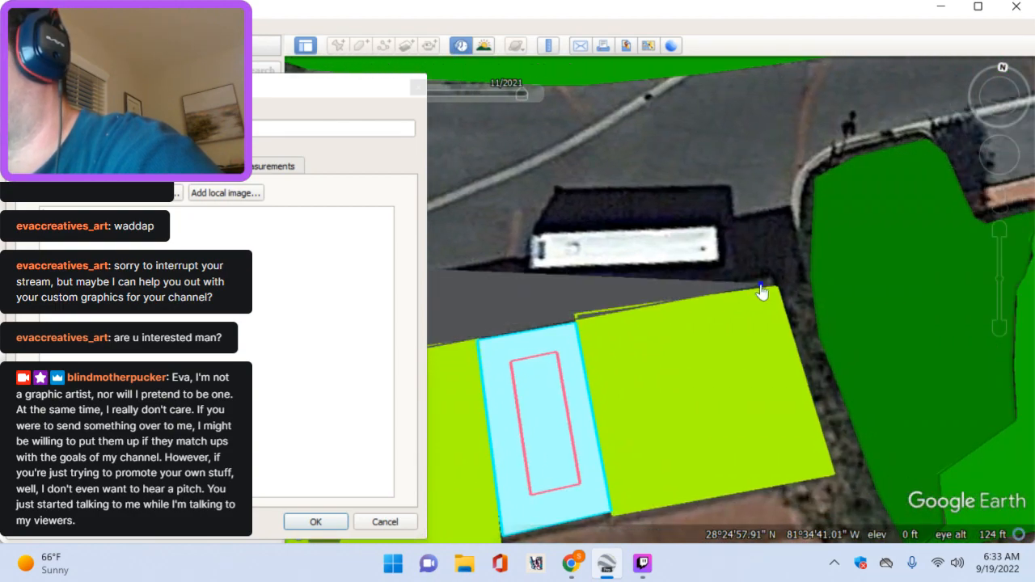
Step: Trace the road polygon's boundary along the southern edge of the northern green area, westward to its pointed tip
{"action": "left_click", "coordinate": [710, 84]}
{"action": "key", "text": "Up"}
{"action": "key", "text": "Left"}
{"action": "left_click", "coordinate": [660, 157]}
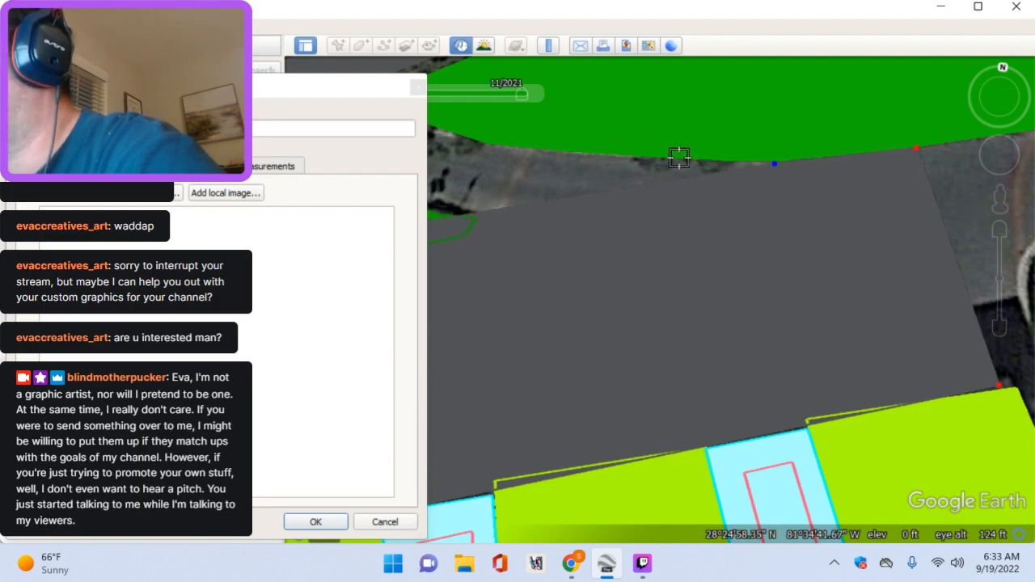
{"action": "left_click", "coordinate": [646, 160]}
{"action": "left_click", "coordinate": [572, 154]}
{"action": "key", "text": "Left"}
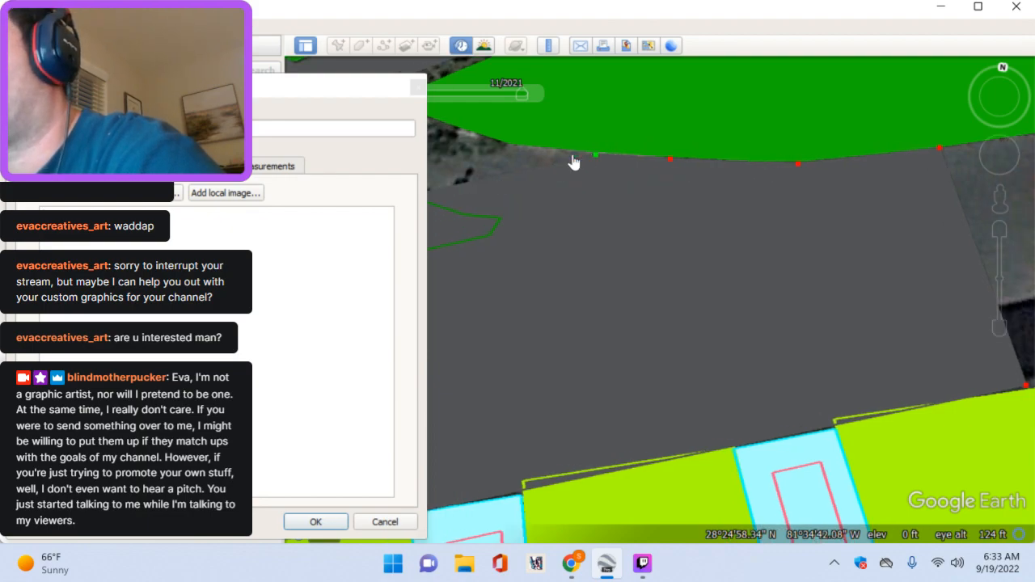
{"action": "left_click", "coordinate": [559, 134]}
{"action": "key", "text": "Left"}
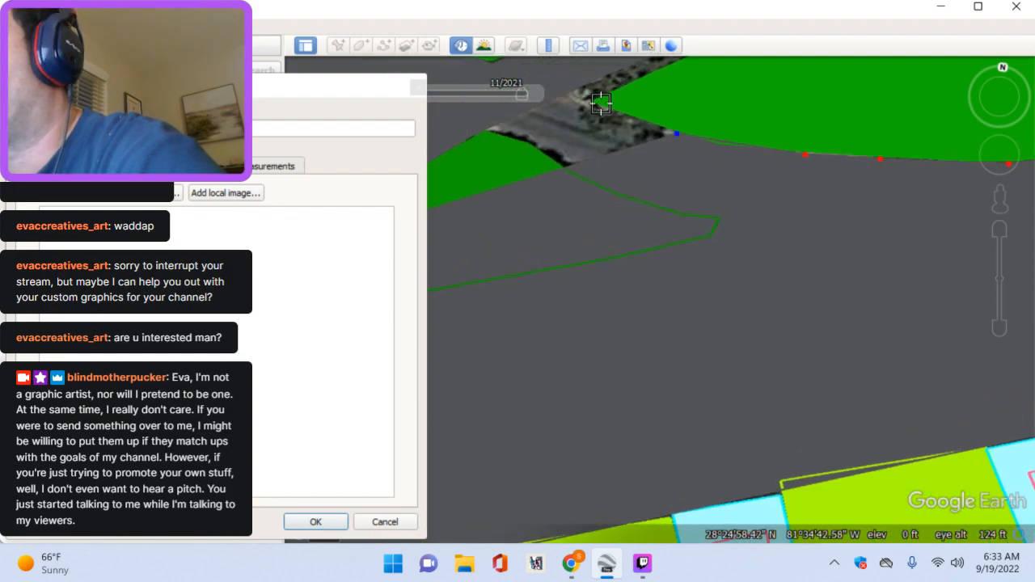
{"action": "left_click", "coordinate": [596, 106]}
{"action": "left_click", "coordinate": [564, 94]}
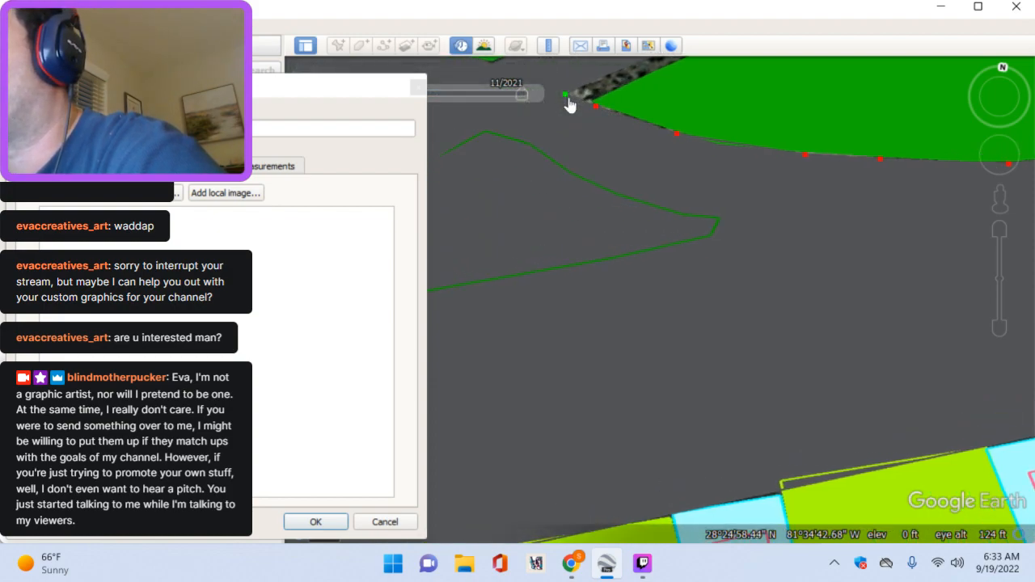
Step: Trace the road polygon's boundary down the curved northeastern side of the triangular green island and around its eastern tip
{"action": "left_click", "coordinate": [533, 148]}
{"action": "left_click", "coordinate": [554, 162]}
{"action": "left_click", "coordinate": [572, 174]}
{"action": "left_click", "coordinate": [604, 187]}
{"action": "left_click", "coordinate": [655, 206]}
{"action": "left_click", "coordinate": [681, 215]}
{"action": "left_click", "coordinate": [719, 216]}
{"action": "left_click", "coordinate": [710, 239]}
{"action": "left_click", "coordinate": [611, 257]}
Step: Trace the road polygon's boundary along the southern edge of the triangular green island and around its blunt western end
{"action": "key", "text": "Left"}
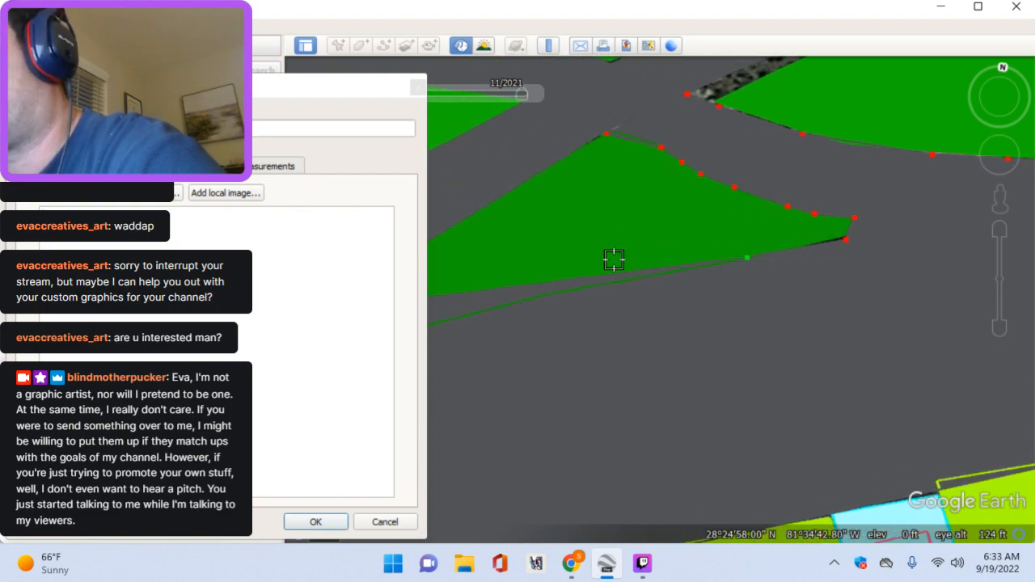
{"action": "left_click", "coordinate": [644, 298]}
{"action": "left_click", "coordinate": [574, 317]}
{"action": "key", "text": "Left"}
{"action": "left_click", "coordinate": [626, 338]}
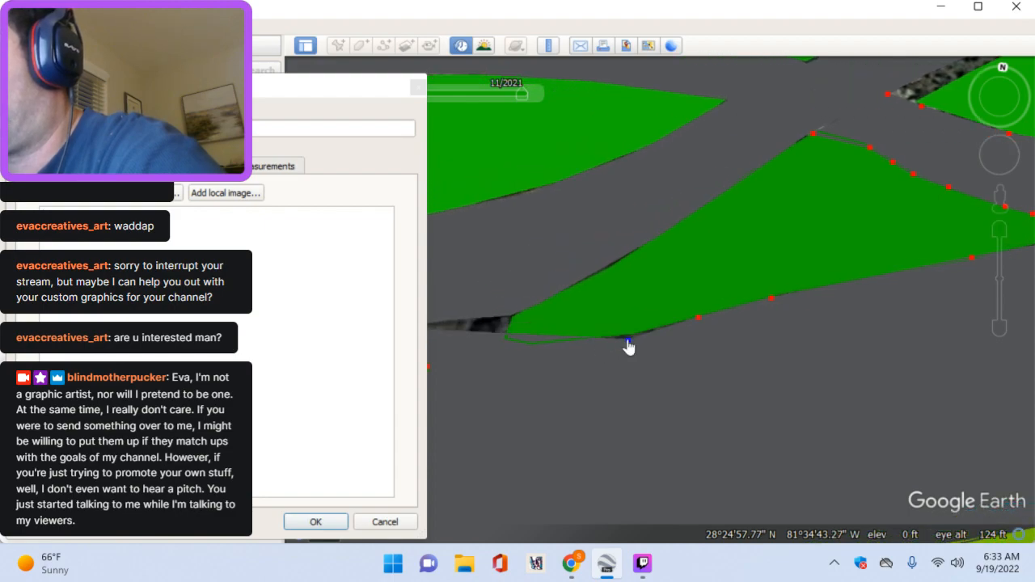
{"action": "left_click", "coordinate": [541, 344]}
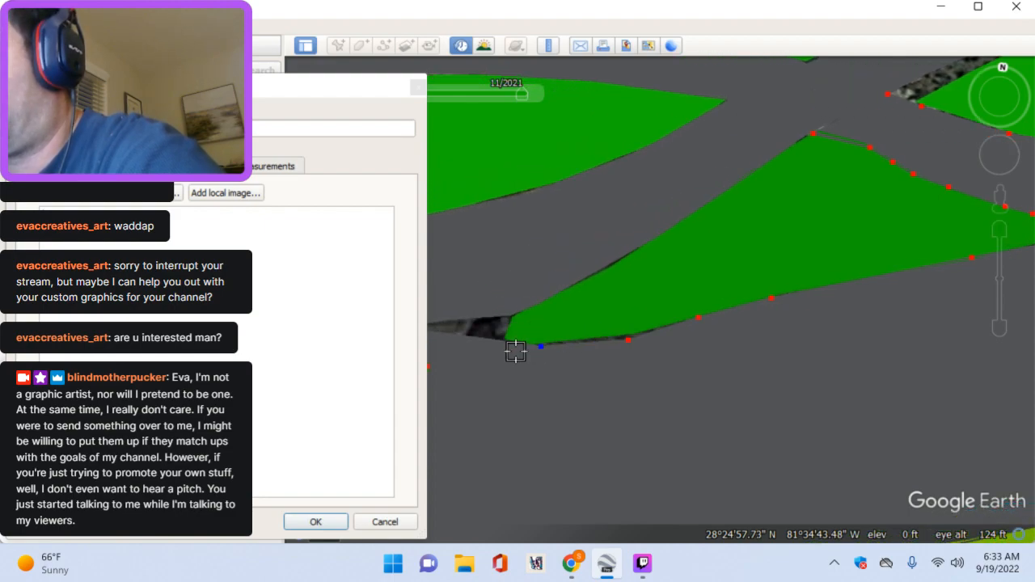
{"action": "left_click", "coordinate": [506, 318]}
Step: Complete the road polygon at the northeastern corner of the small green strip and save it as Busway Road
{"action": "key", "text": "Left"}
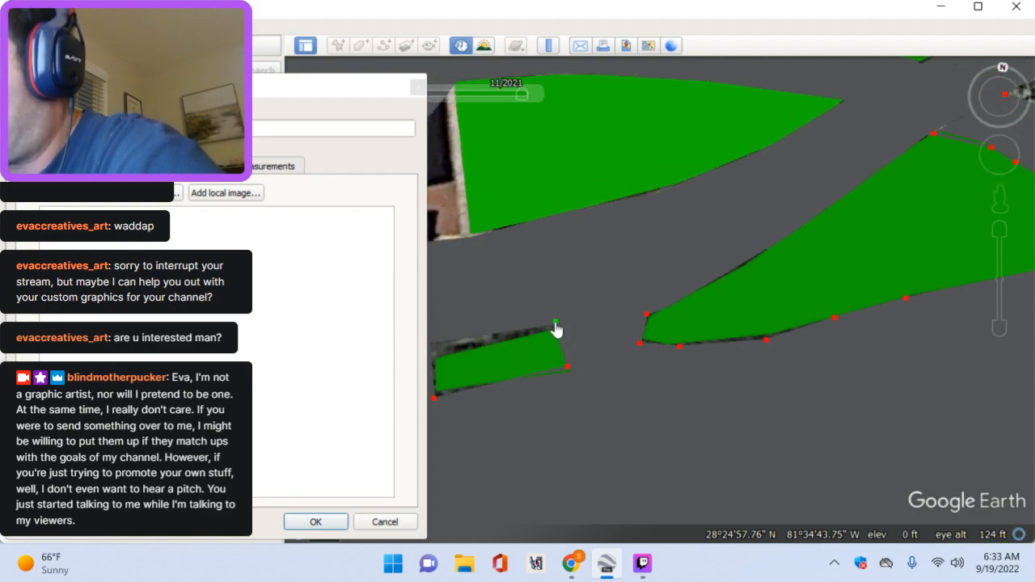
{"action": "key", "text": "Left"}
{"action": "key", "text": "Down"}
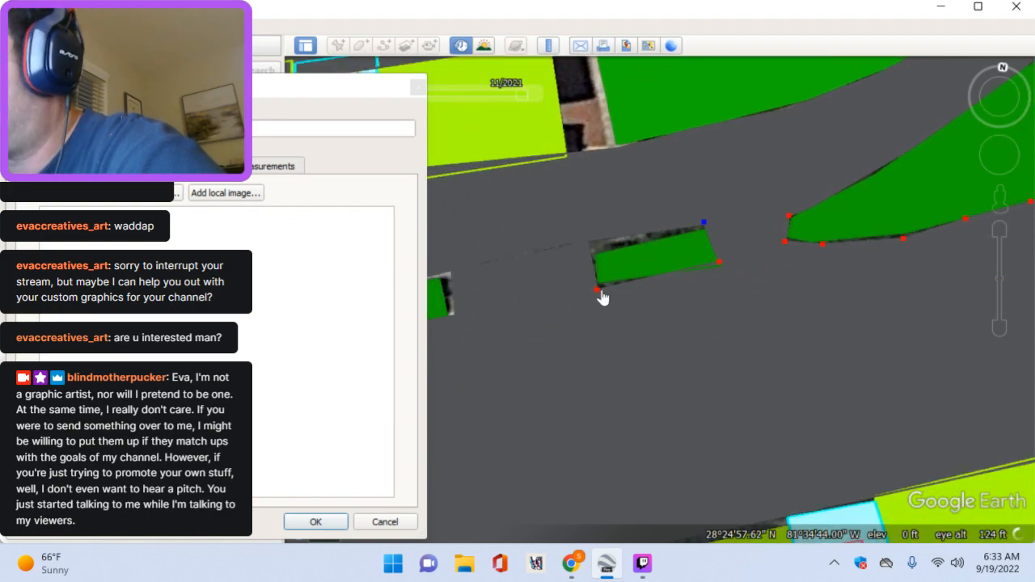
{"action": "left_click", "coordinate": [322, 521]}
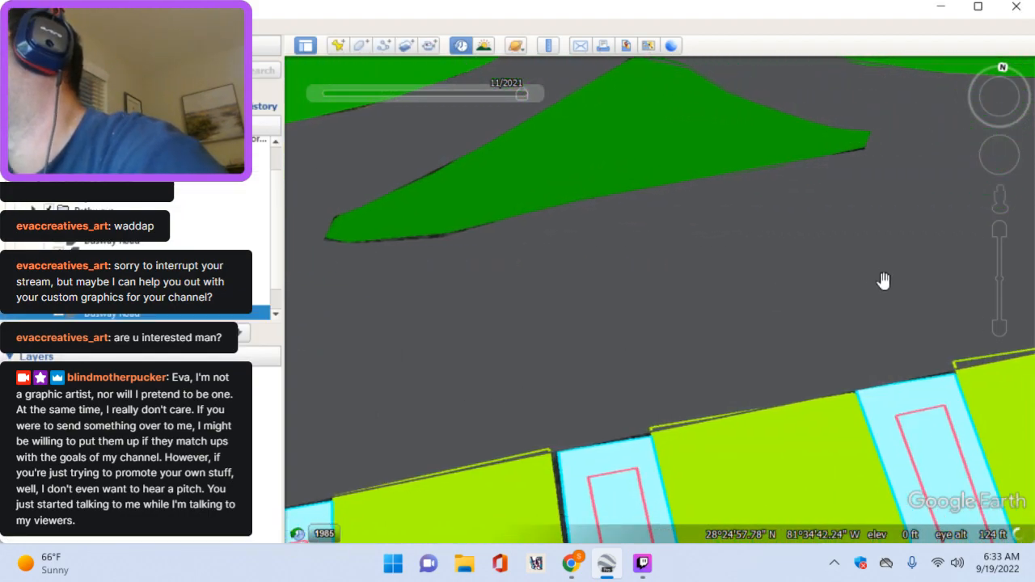
{"action": "left_click_drag", "start_coordinate": [884, 279], "coordinate": [663, 277]}
{"action": "left_click_drag", "start_coordinate": [698, 235], "coordinate": [426, 337]}
{"action": "left_click_drag", "start_coordinate": [767, 332], "coordinate": [366, 373]}
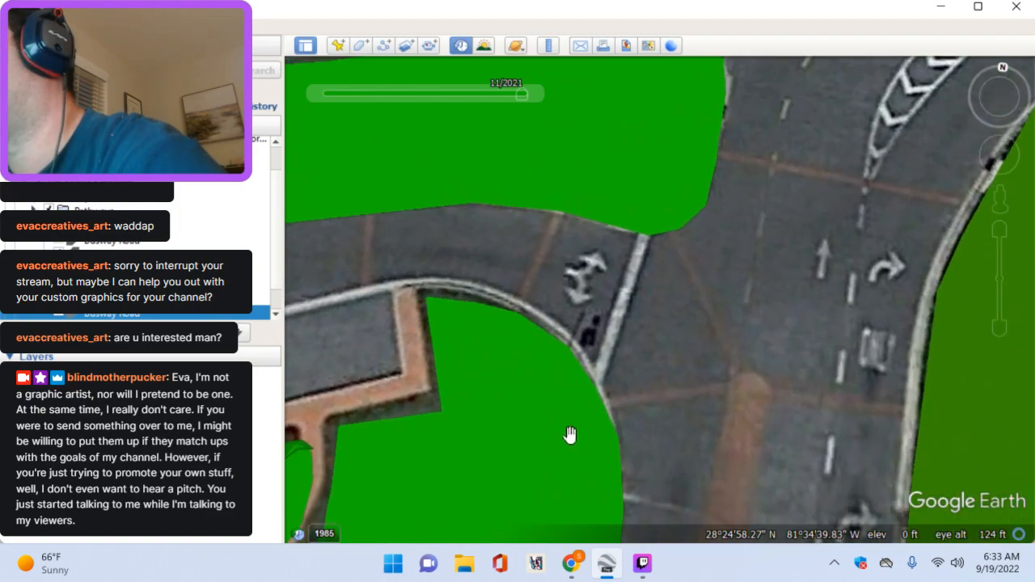
Step: Examine the busway around the bus platforms and green islands for road pavement not yet mapped
{"action": "left_click_drag", "start_coordinate": [539, 135], "coordinate": [628, 325]}
{"action": "scroll", "coordinate": [628, 325], "scroll_direction": "down", "scroll_amount": 1}
{"action": "scroll", "coordinate": [629, 346], "scroll_direction": "down", "scroll_amount": 3}
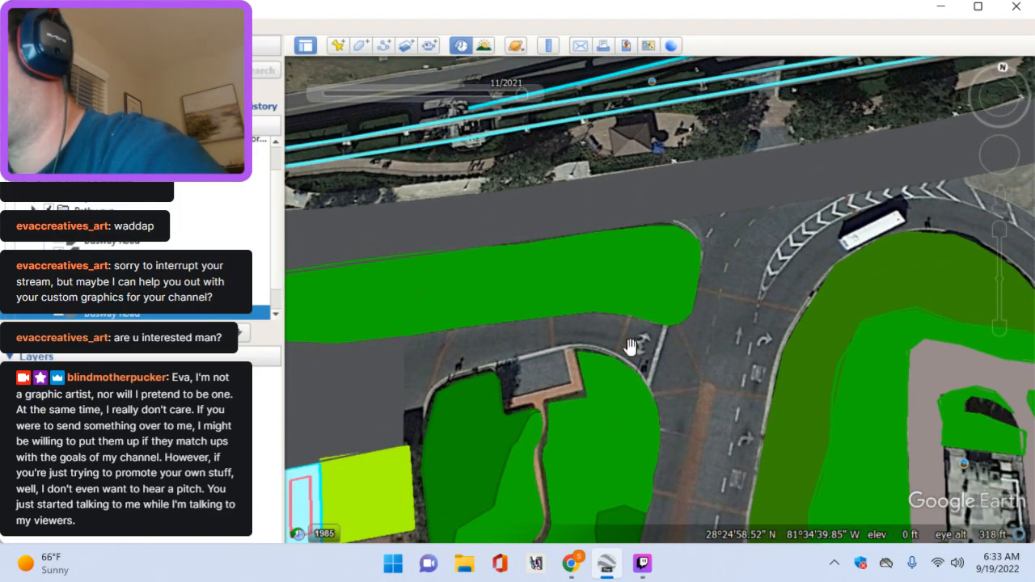
{"action": "key", "text": "Down"}
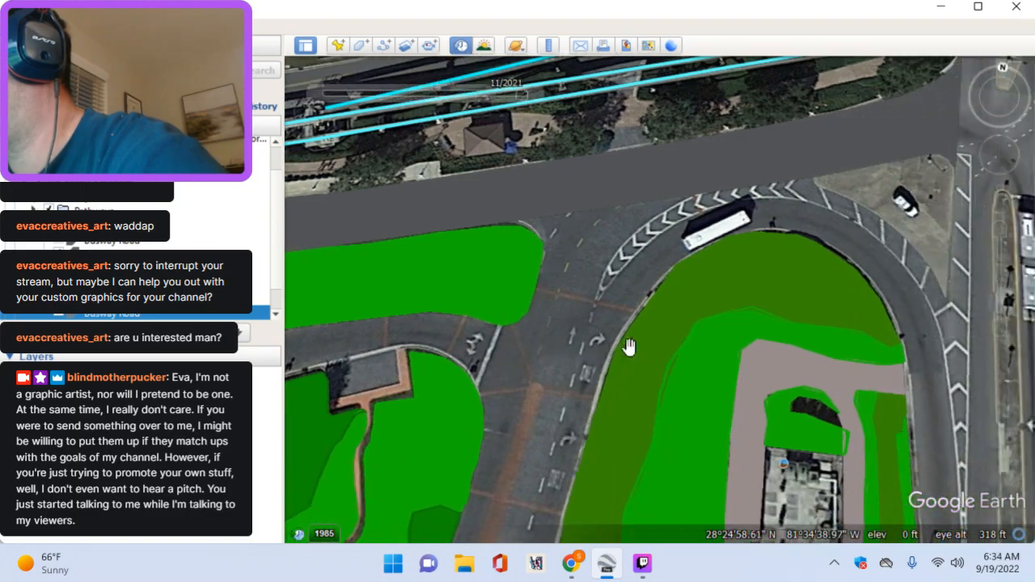
{"action": "key", "text": "Down"}
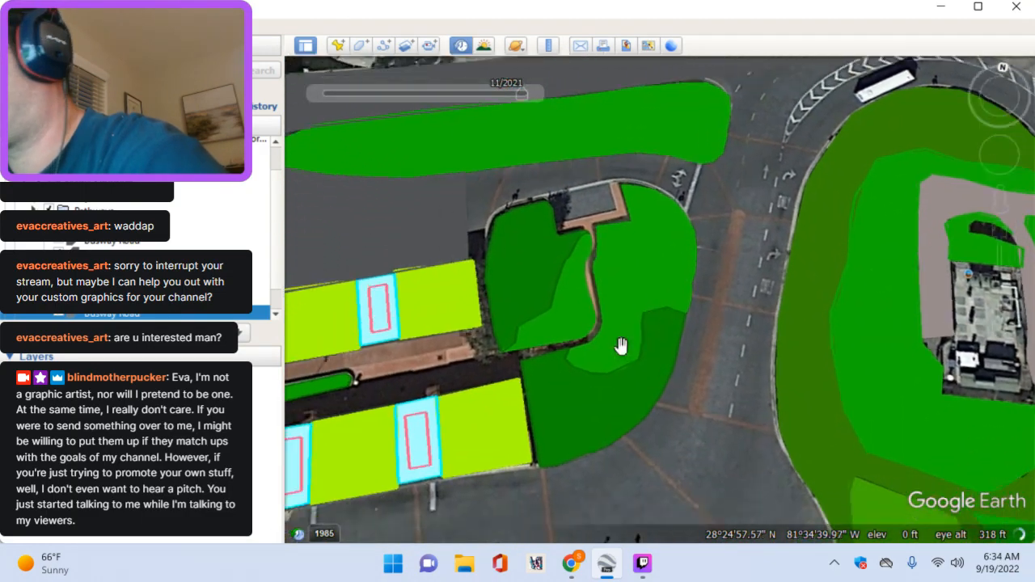
{"action": "key", "text": "Up"}
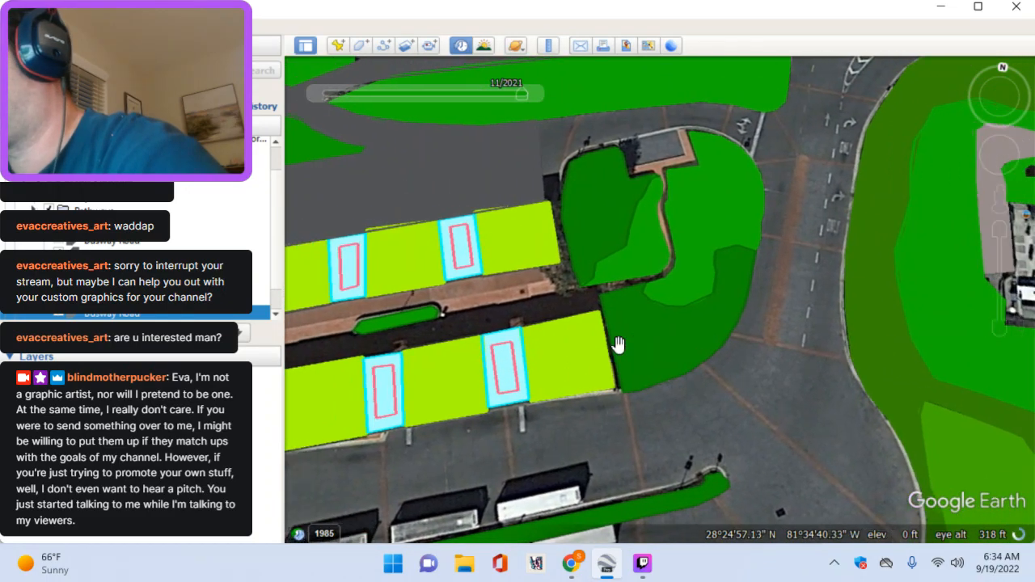
{"action": "key", "text": "Down"}
{"action": "key", "text": "Up"}
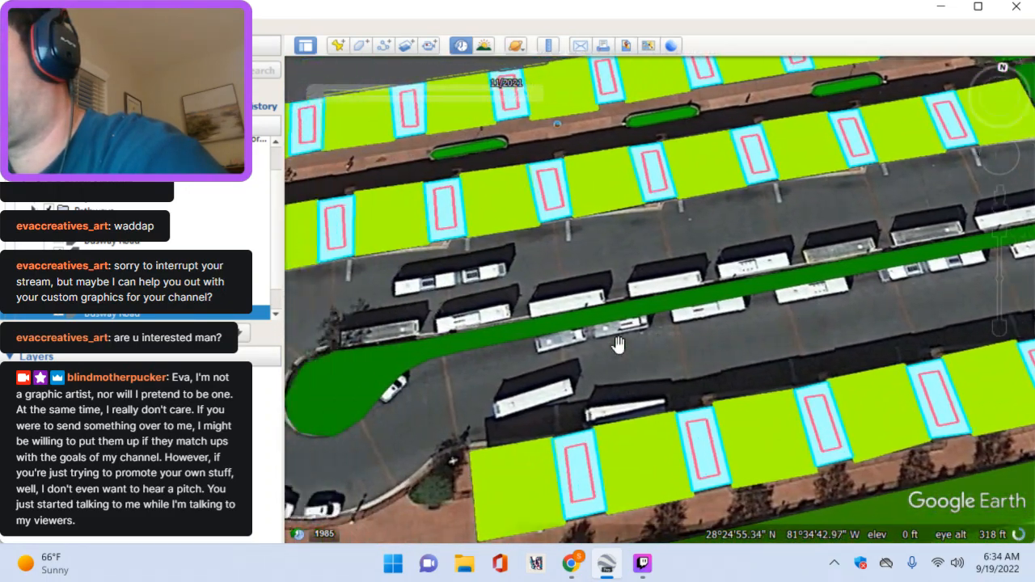
{"action": "key", "text": "Up"}
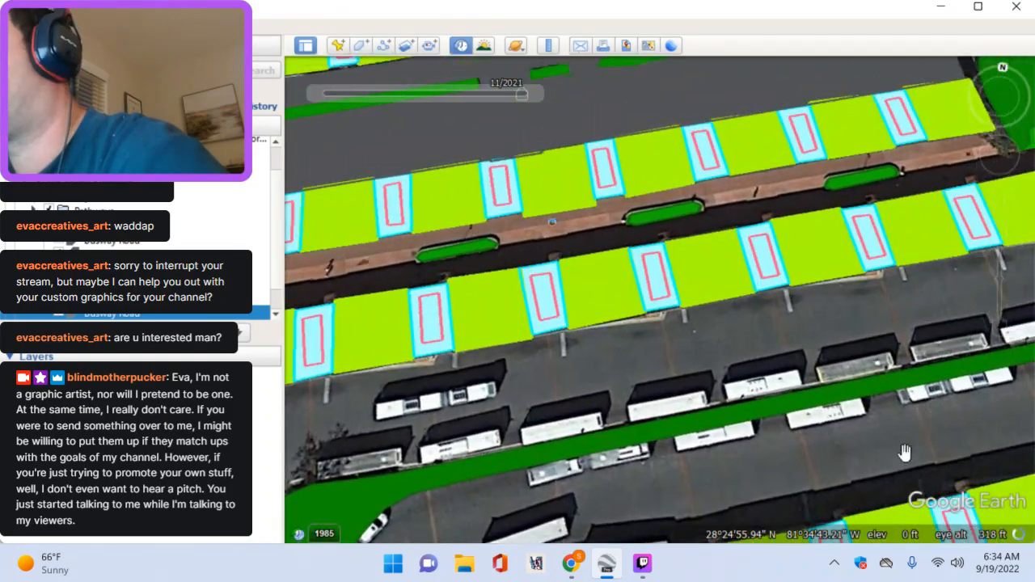
{"action": "key", "text": "Right"}
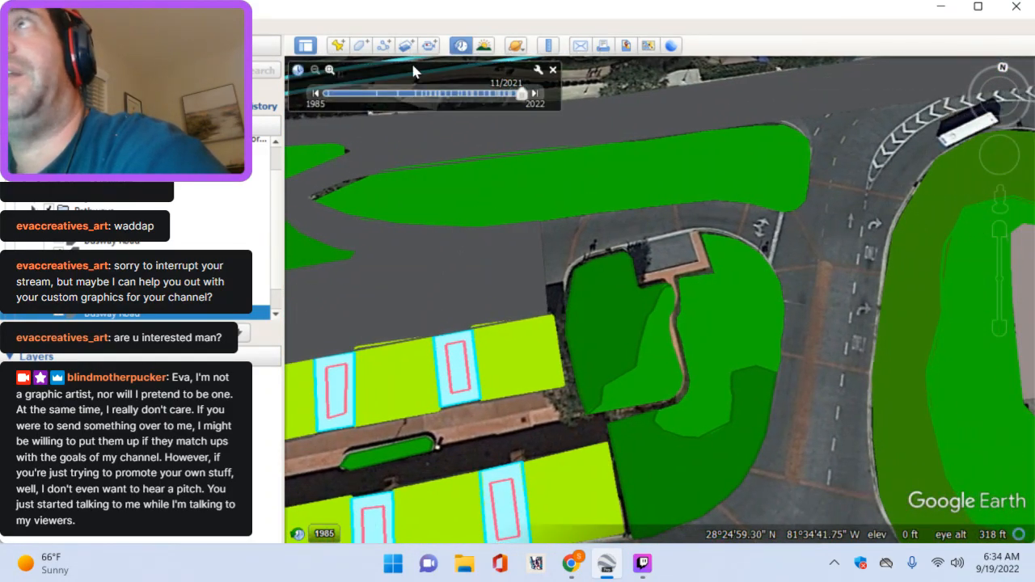
Step: Start a new road polygon and trace its boundary along the southern edge of the northern green area and around its southeastern corner
{"action": "left_click", "coordinate": [360, 48]}
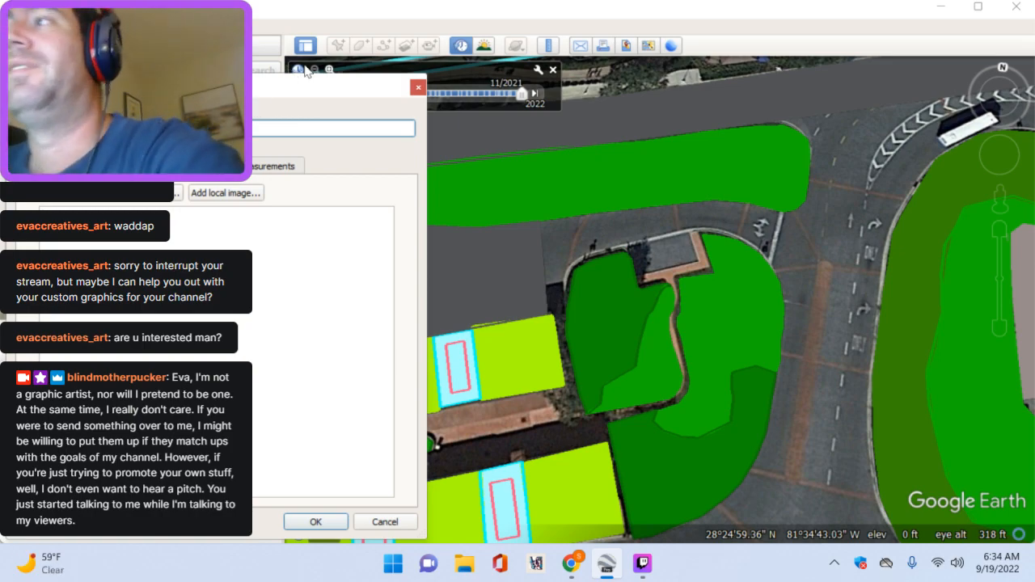
{"action": "left_click", "coordinate": [539, 220]}
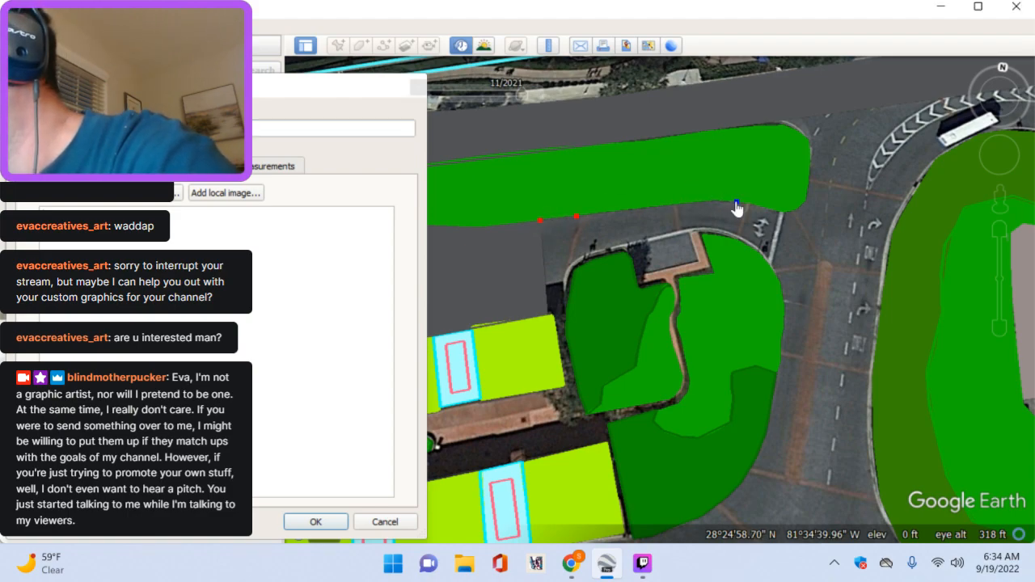
{"action": "middle_click_drag", "start_coordinate": [776, 219], "coordinate": [770, 318]}
{"action": "scroll", "coordinate": [770, 319], "scroll_direction": "up", "scroll_amount": 1}
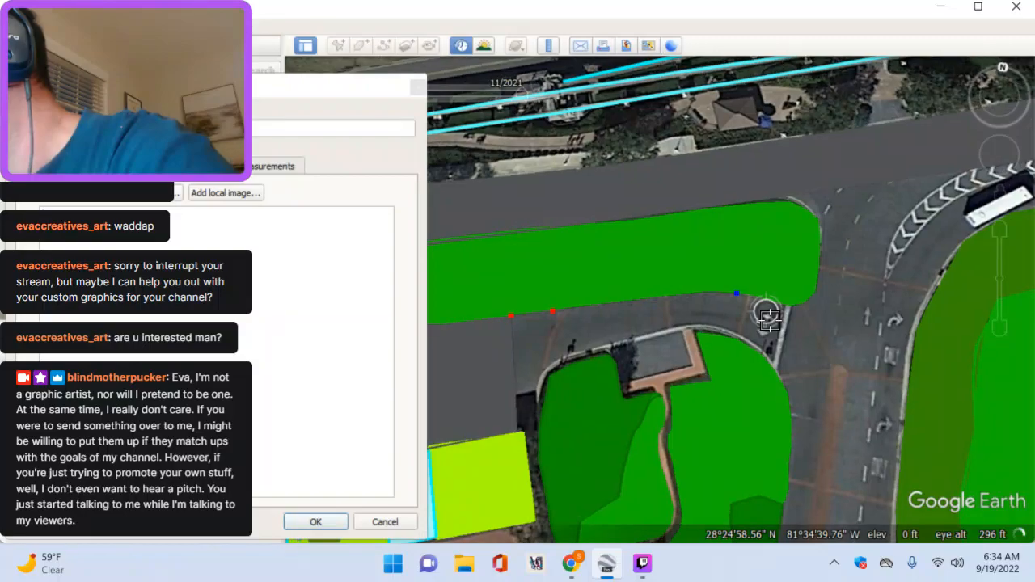
{"action": "scroll", "coordinate": [768, 319], "scroll_direction": "up", "scroll_amount": 2}
{"action": "left_click", "coordinate": [744, 299]}
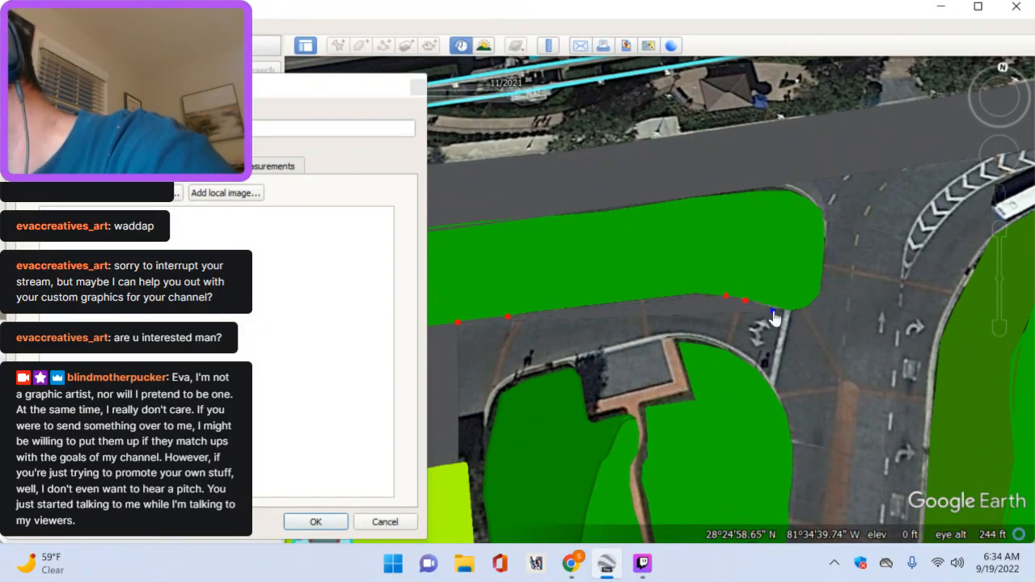
{"action": "scroll", "coordinate": [787, 310], "scroll_direction": "up", "scroll_amount": 3}
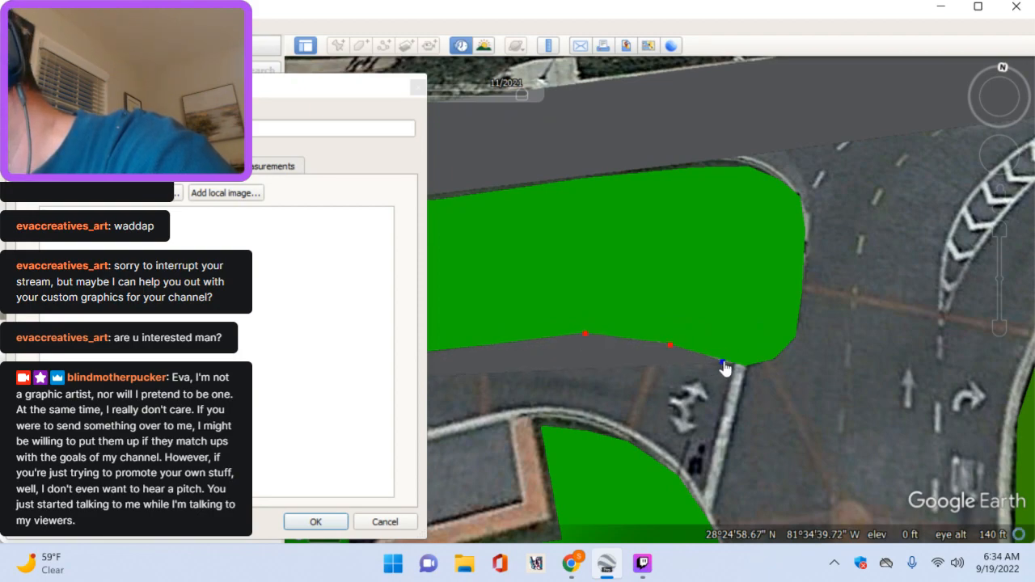
{"action": "left_click", "coordinate": [783, 350]}
{"action": "left_click", "coordinate": [797, 331]}
Step: Trace the road polygon's boundary up the curved northeastern edge of the green island to the brick-edged bay's northeastern corner
{"action": "key", "text": "Down"}
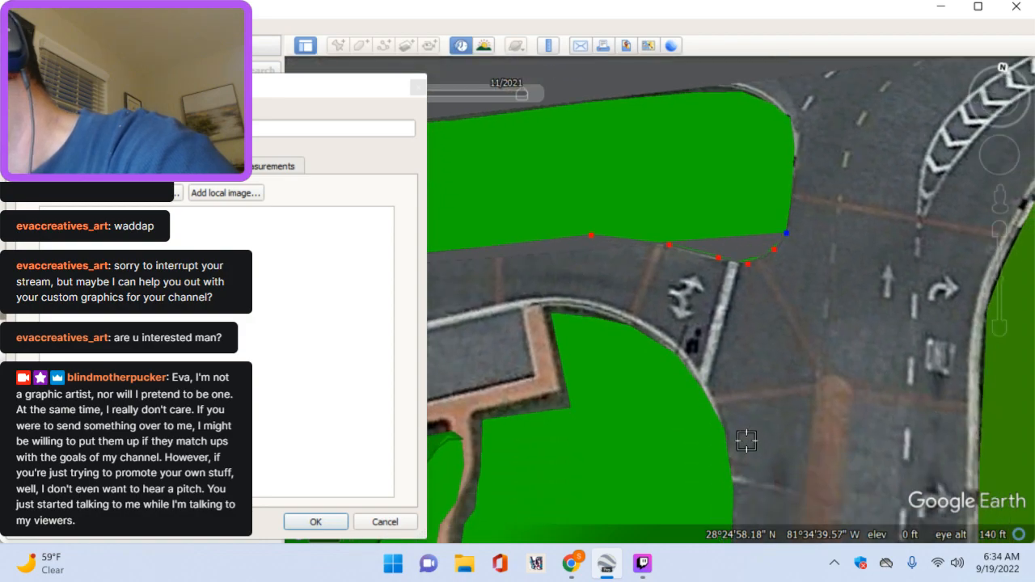
{"action": "left_click", "coordinate": [732, 464]}
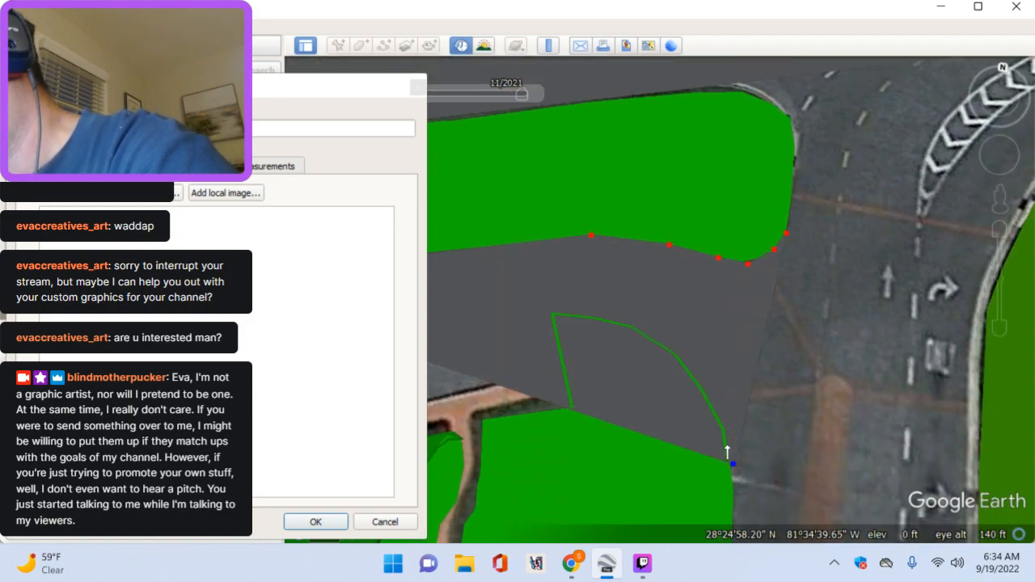
{"action": "left_click", "coordinate": [727, 444]}
{"action": "left_click", "coordinate": [711, 410]}
{"action": "left_click", "coordinate": [678, 369]}
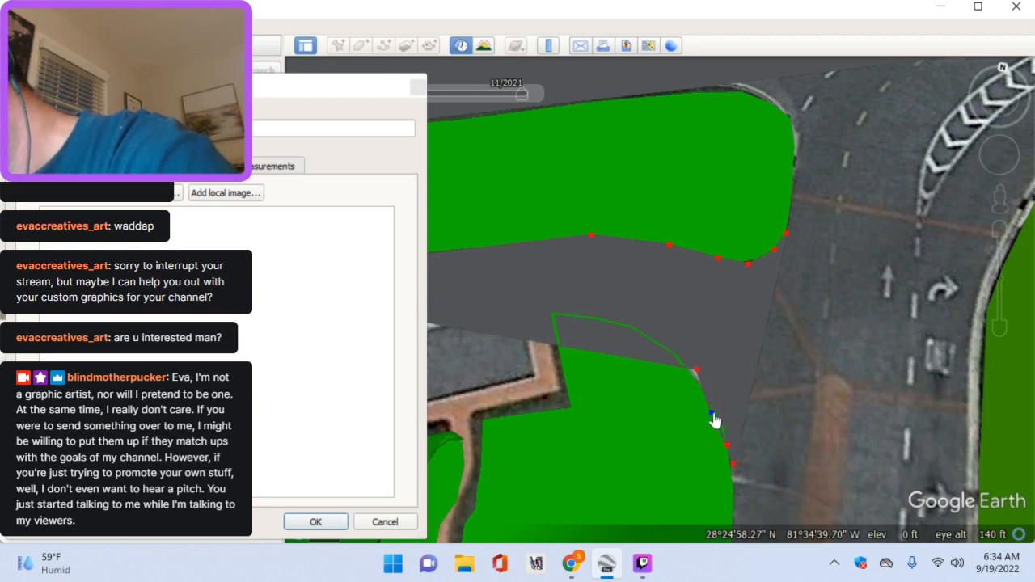
{"action": "key", "text": "Down"}
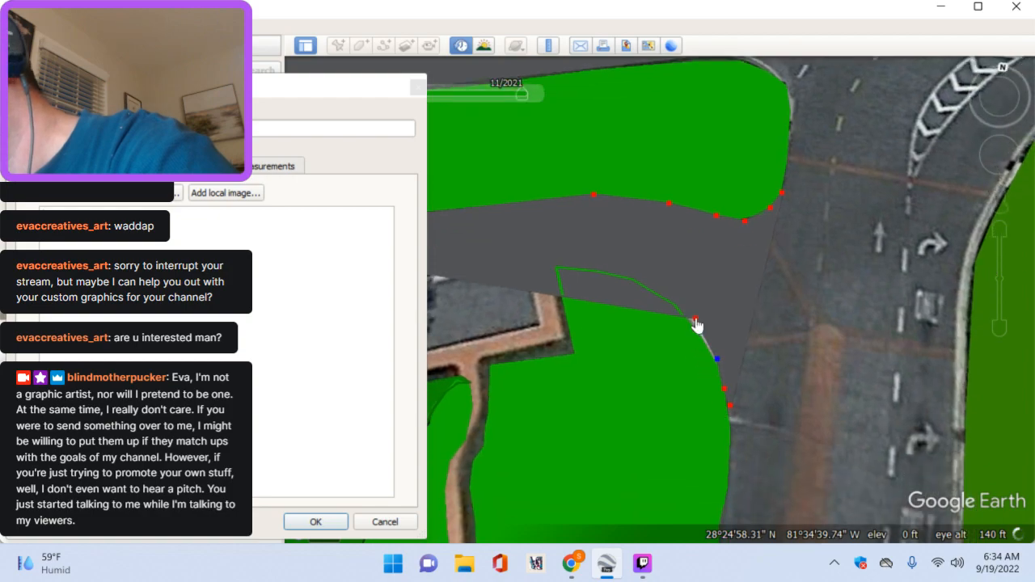
{"action": "left_click", "coordinate": [663, 306]}
{"action": "left_click", "coordinate": [660, 296]}
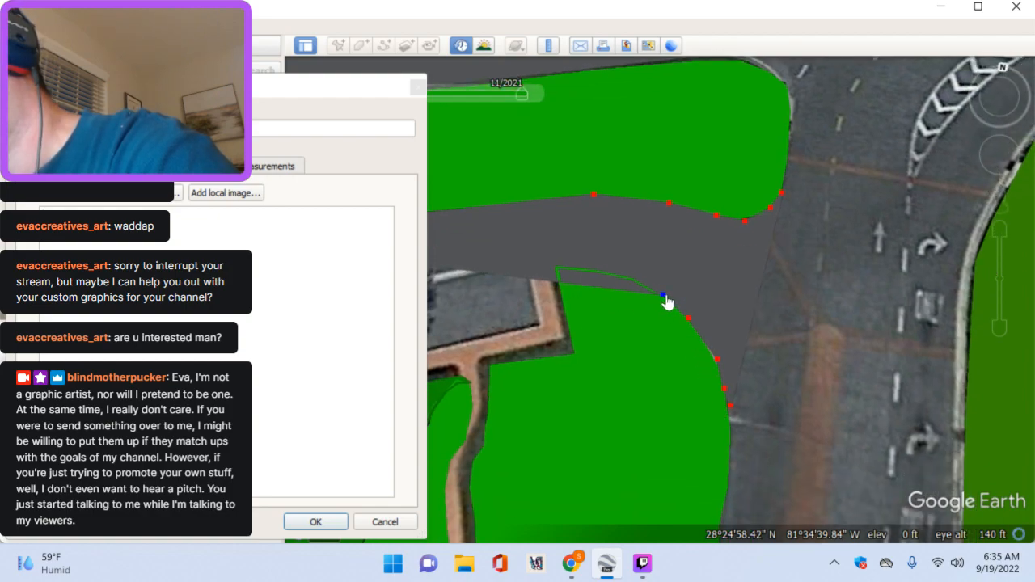
{"action": "left_click", "coordinate": [643, 288]}
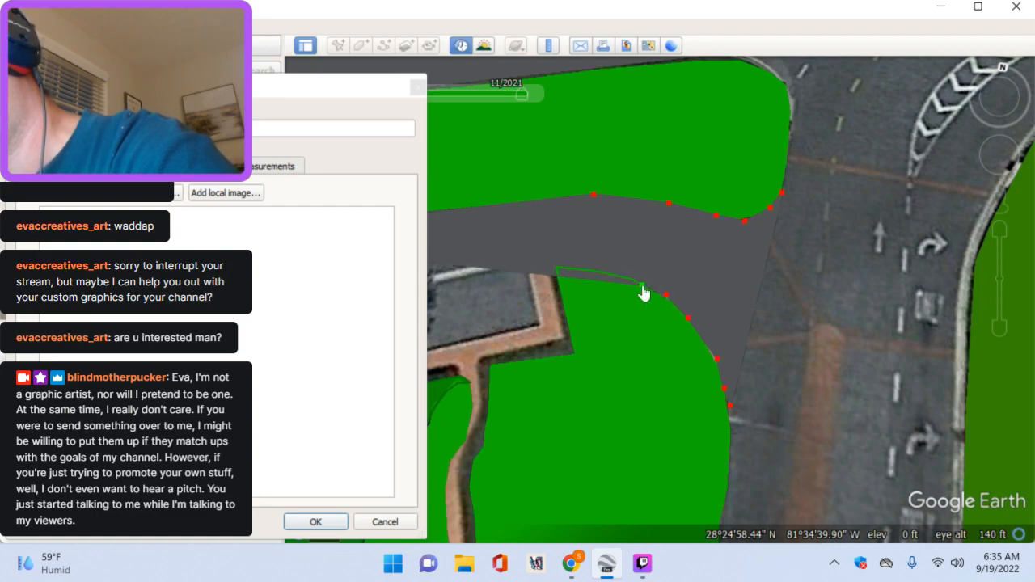
{"action": "left_click", "coordinate": [614, 275]}
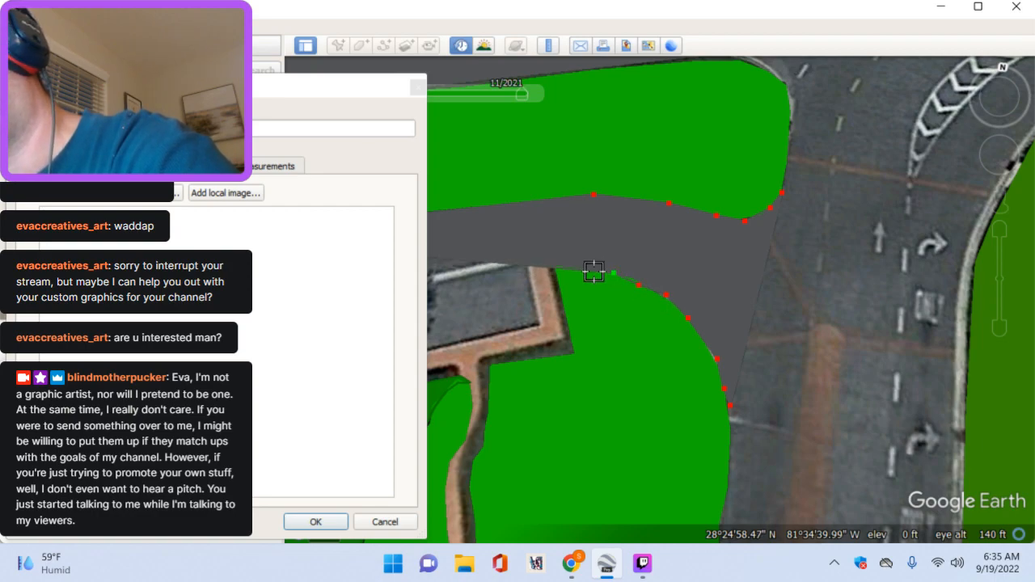
{"action": "left_click", "coordinate": [546, 260]}
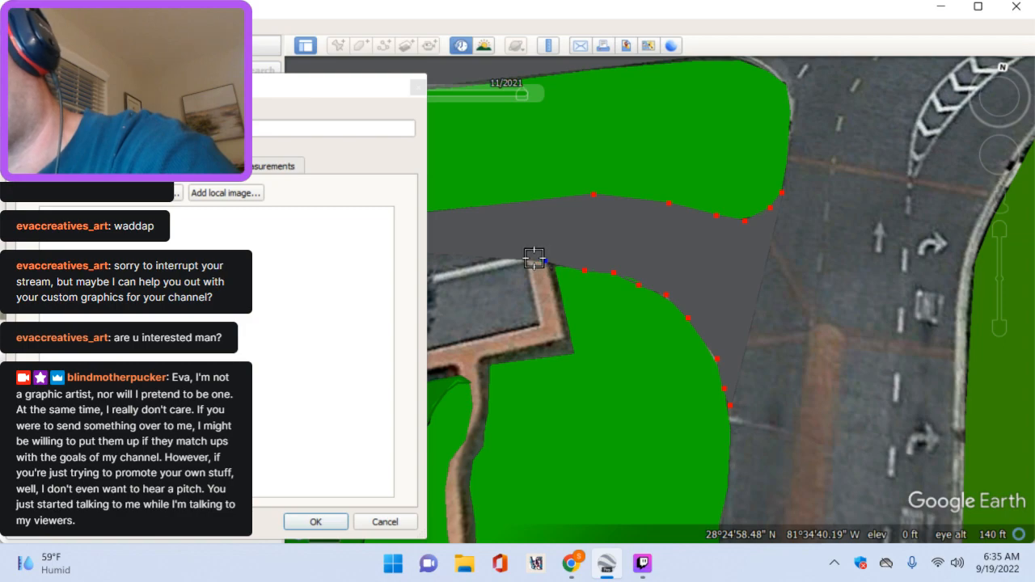
Step: Trace the road polygon's boundary around the inner edge of the brick border so the paved bay is included
{"action": "left_click", "coordinate": [560, 336]}
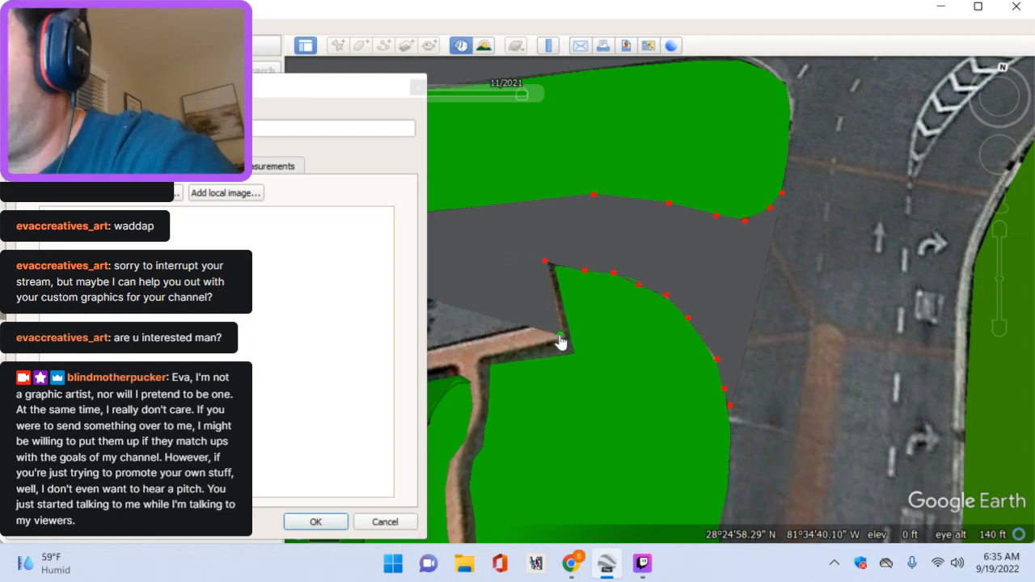
{"action": "key", "text": "Left"}
{"action": "left_click_drag", "start_coordinate": [657, 343], "coordinate": [616, 263]}
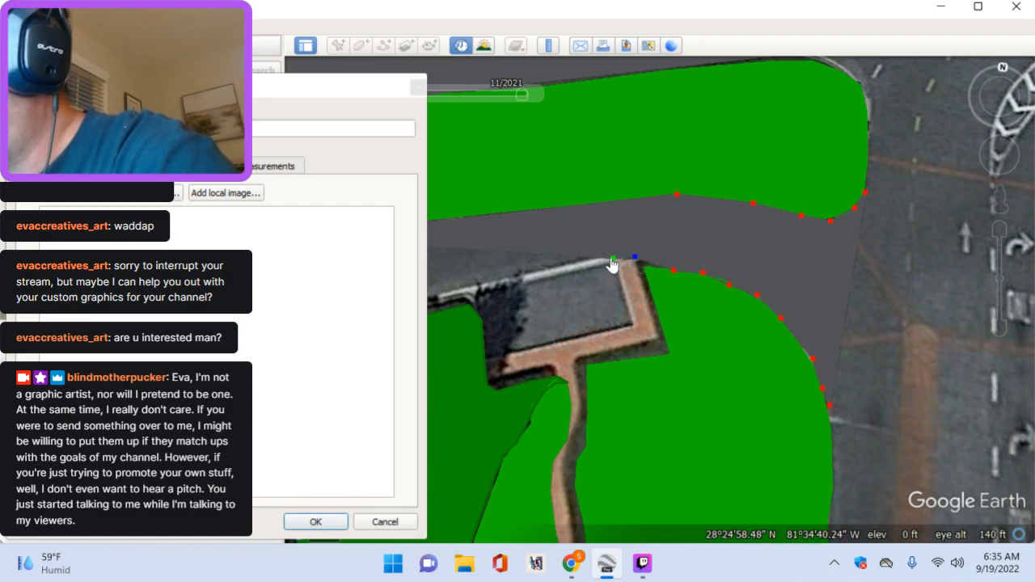
{"action": "left_click", "coordinate": [632, 325]}
{"action": "key", "text": "Left"}
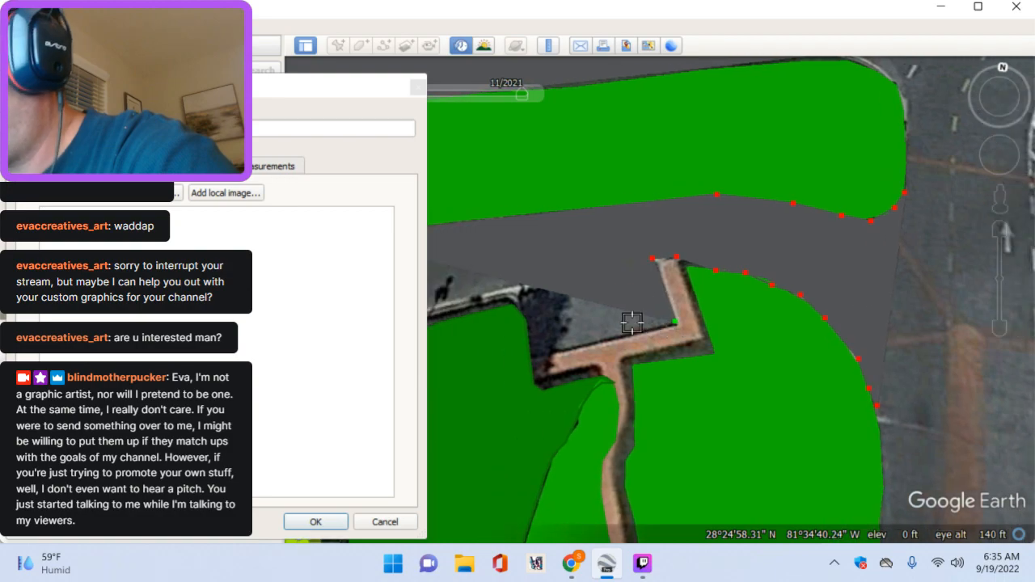
{"action": "left_click", "coordinate": [589, 359]}
{"action": "left_click", "coordinate": [576, 298]}
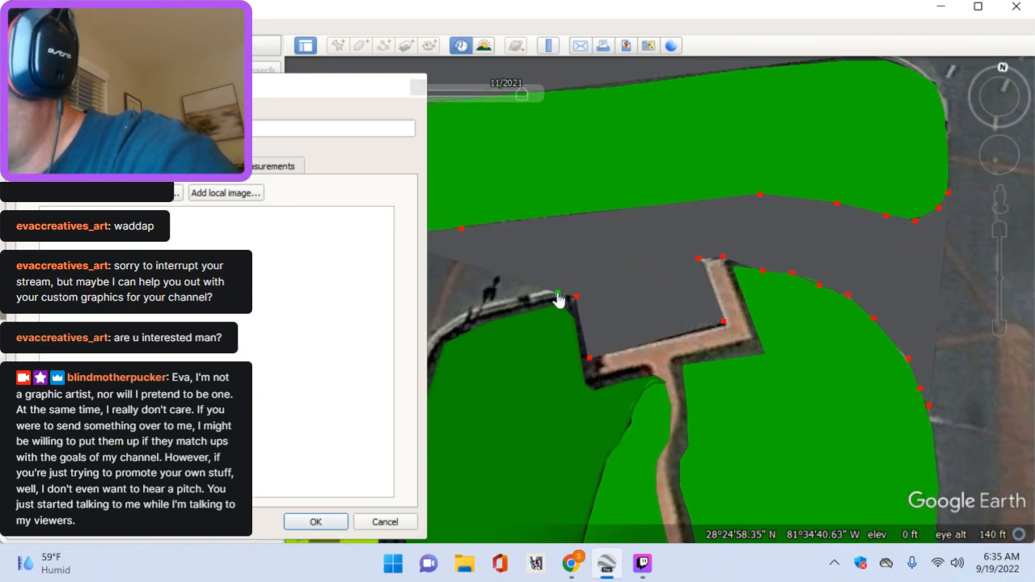
Step: Trace the boundary around the green island's northwestern curve to the yellow-green platform's northeastern corner and save the road polygon
{"action": "left_click", "coordinate": [533, 298]}
{"action": "key", "text": "Left"}
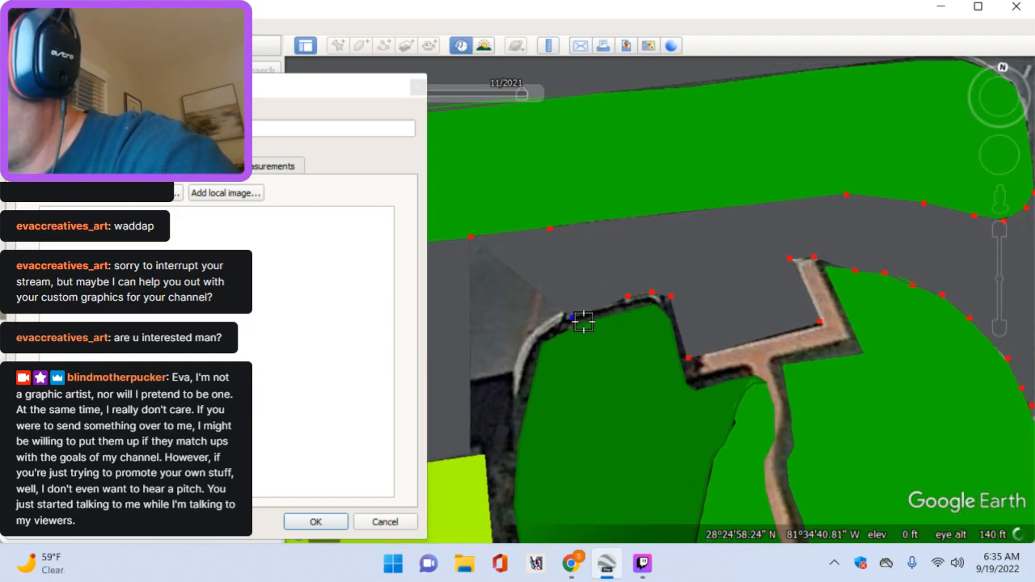
{"action": "left_click", "coordinate": [532, 345]}
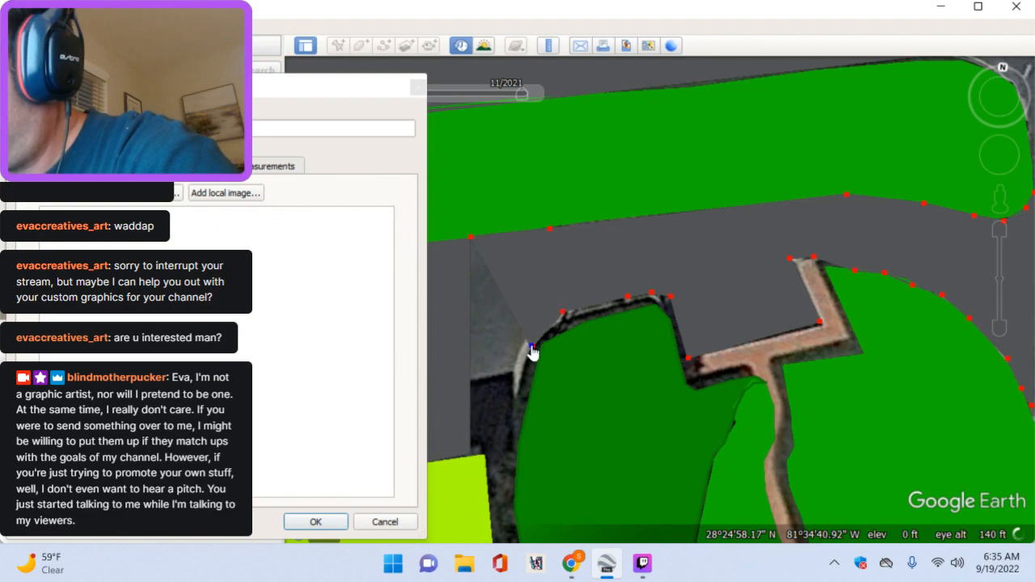
{"action": "key", "text": "Down"}
{"action": "key", "text": "Left"}
{"action": "left_click", "coordinate": [579, 323]}
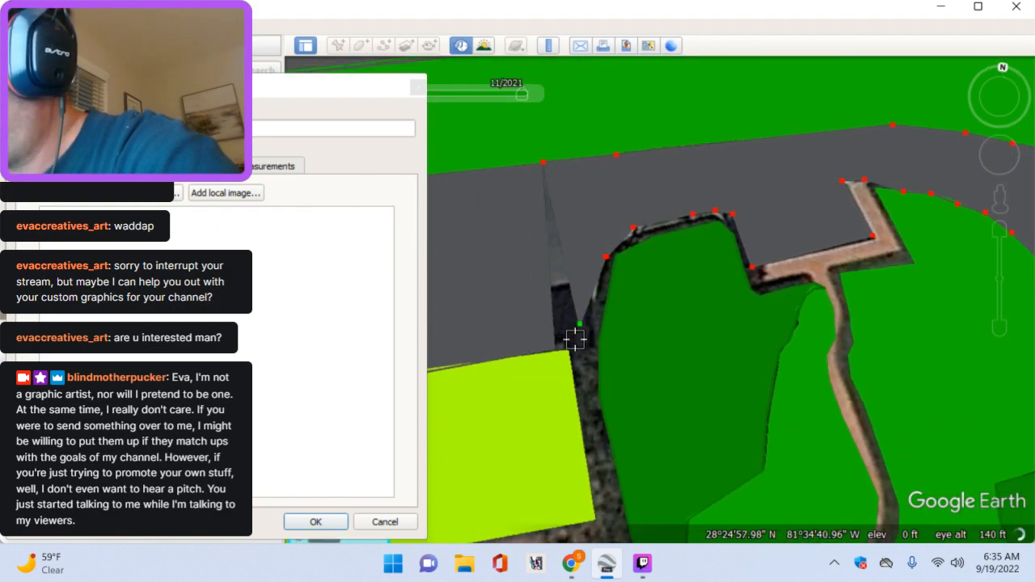
{"action": "left_click", "coordinate": [553, 351]}
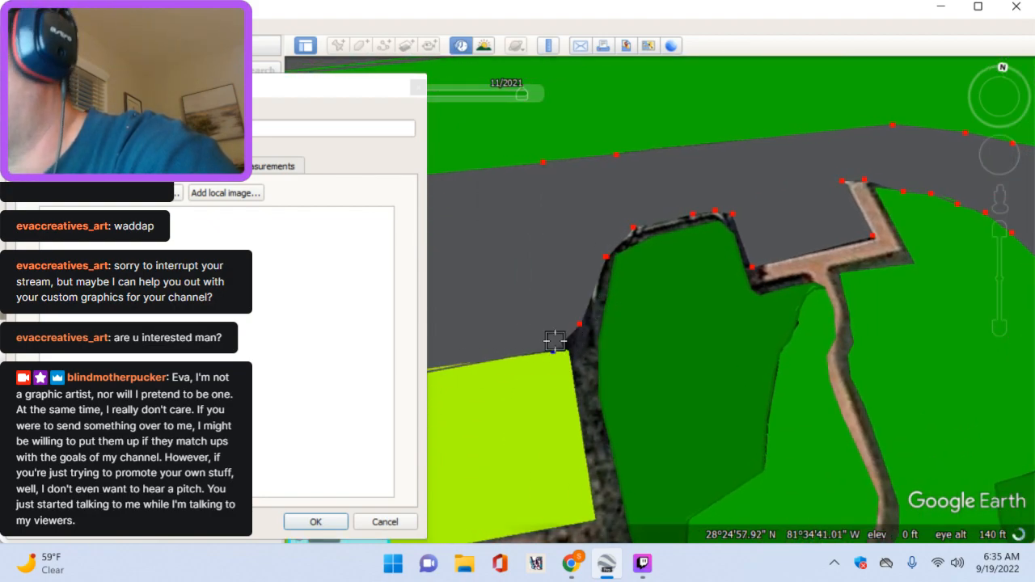
{"action": "key", "text": "Right"}
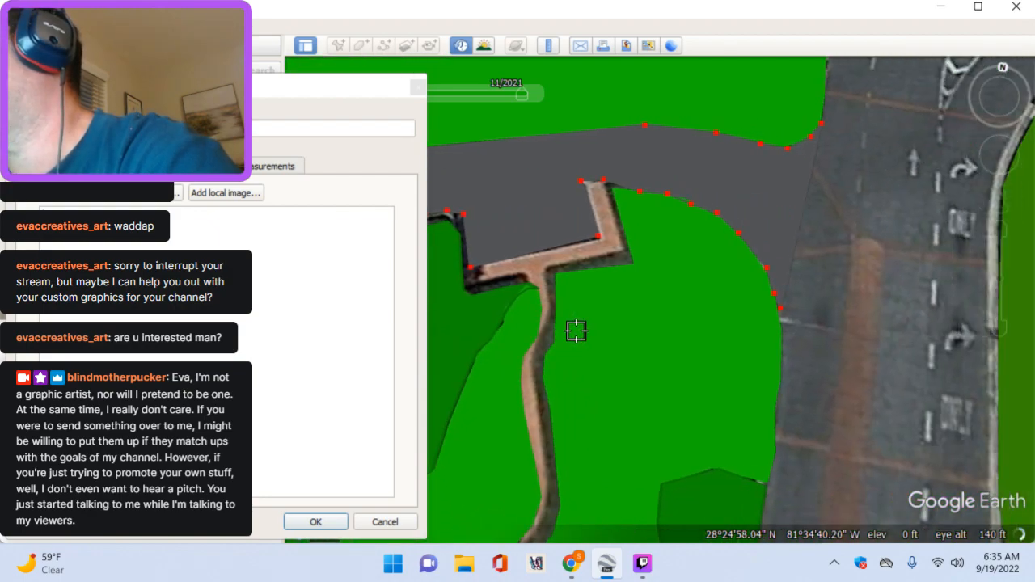
{"action": "left_click", "coordinate": [315, 522]}
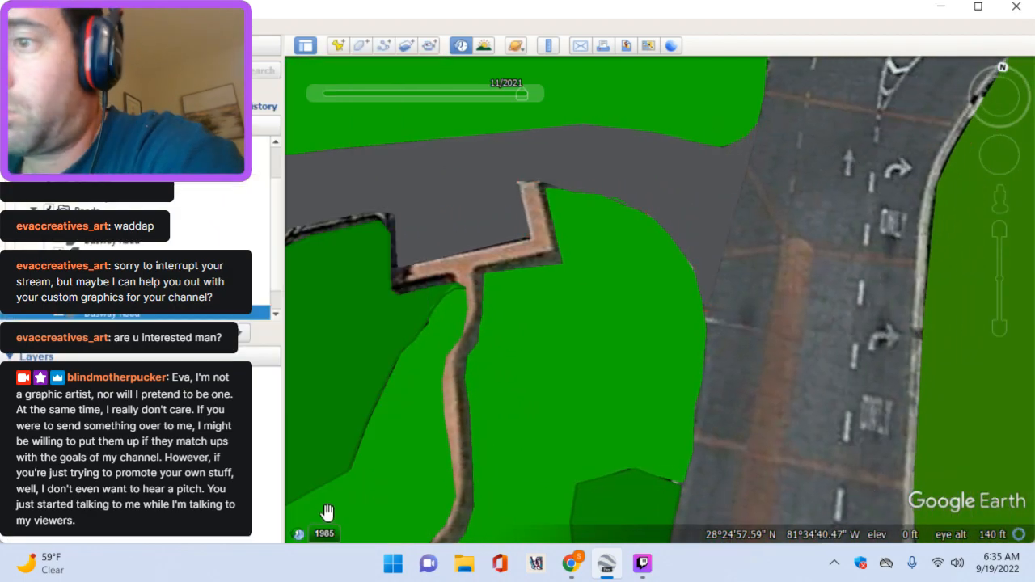
Step: Start a new road polygon and trace its boundary around the northern green area's northeastern corner and down its eastern edge
{"action": "key", "text": "Right"}
{"action": "key", "text": "Up"}
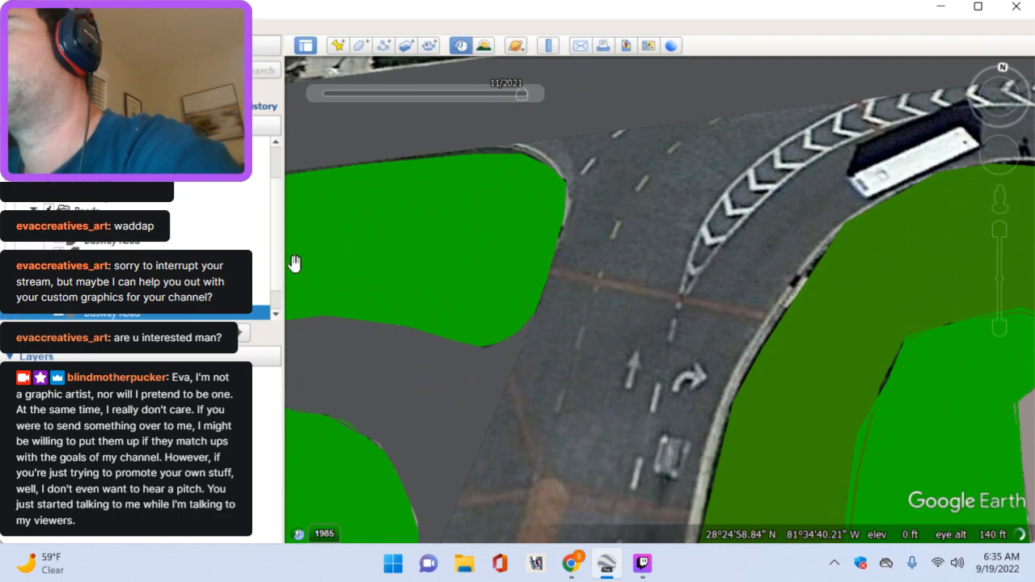
{"action": "left_click", "coordinate": [361, 46]}
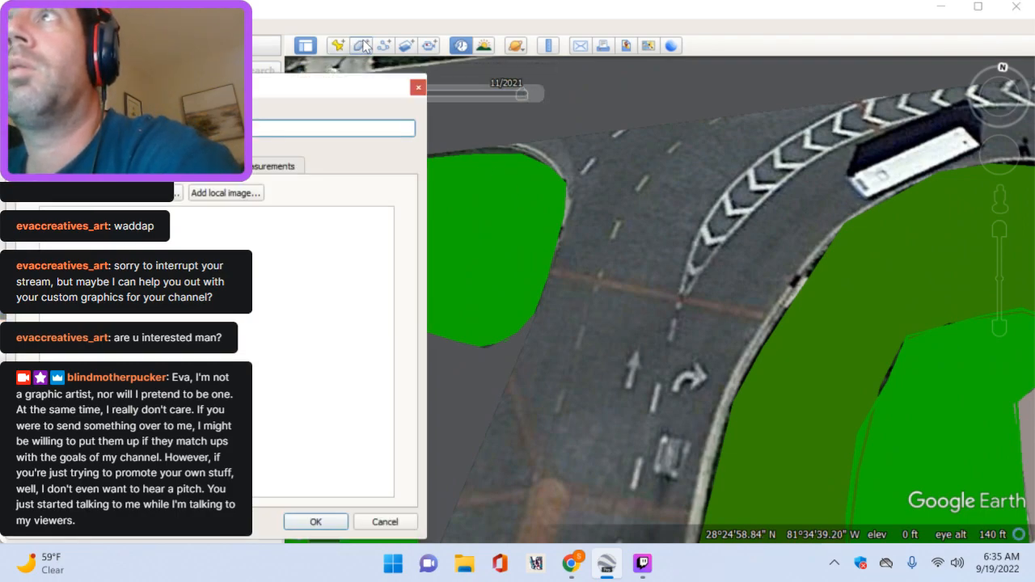
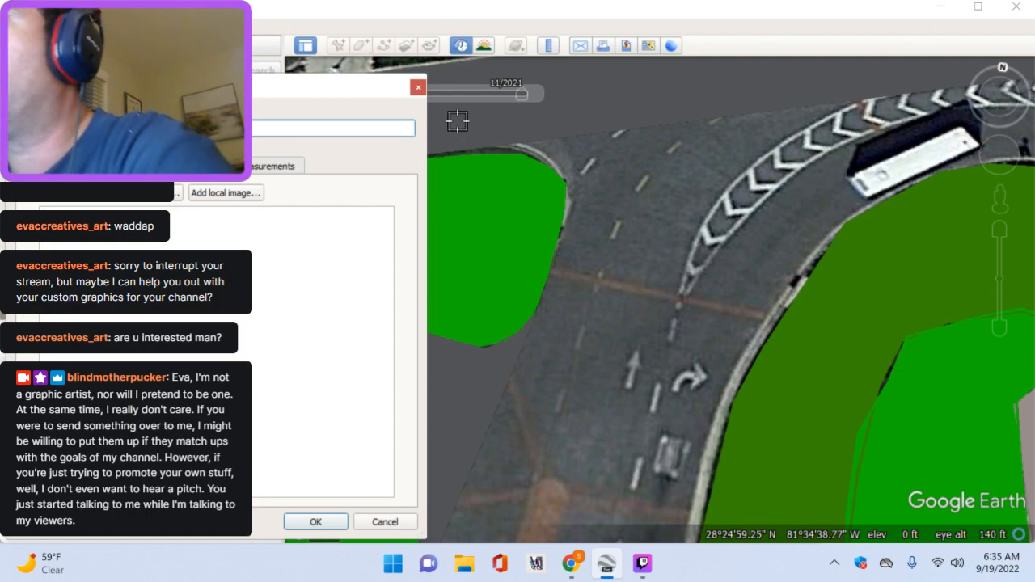
{"action": "left_click", "coordinate": [509, 143]}
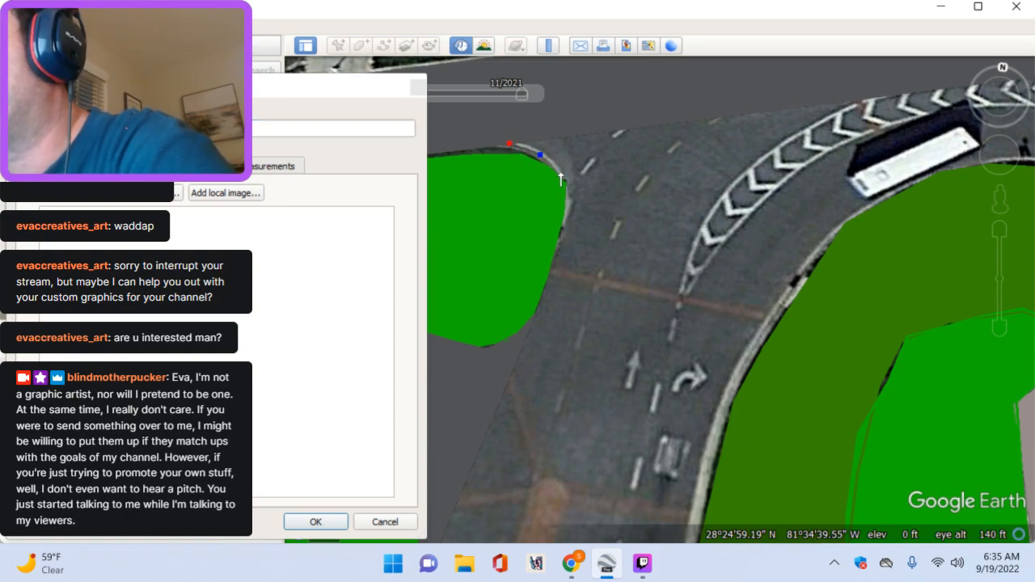
{"action": "left_click", "coordinate": [566, 208]}
{"action": "left_click", "coordinate": [548, 281]}
Step: Carry the road polygon's boundary south across the side road and trace down the green island's eastern edge
{"action": "key", "text": "Down"}
{"action": "key", "text": "Left"}
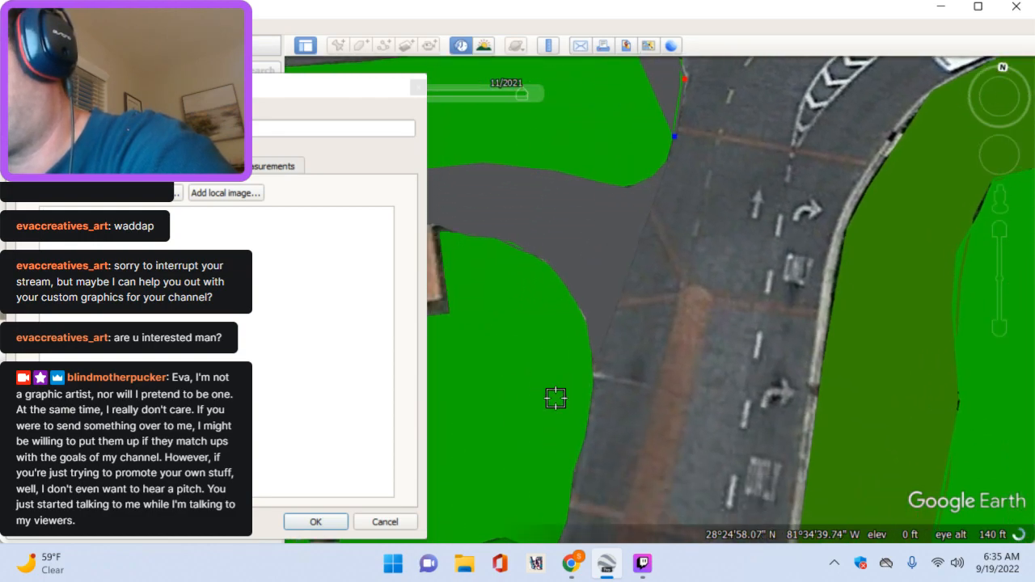
{"action": "left_click", "coordinate": [623, 317]}
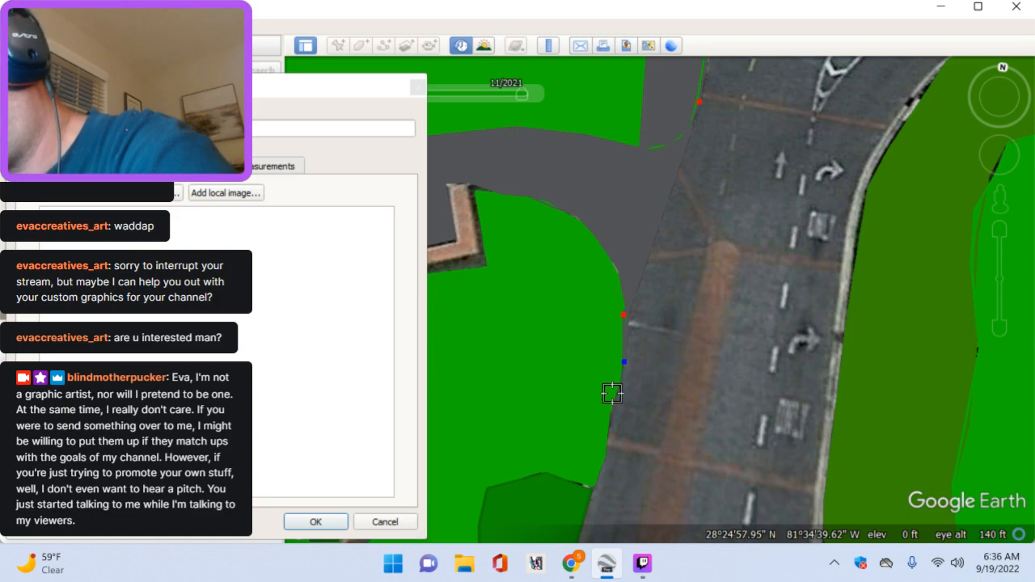
{"action": "key", "text": "Down"}
{"action": "left_click", "coordinate": [593, 375]}
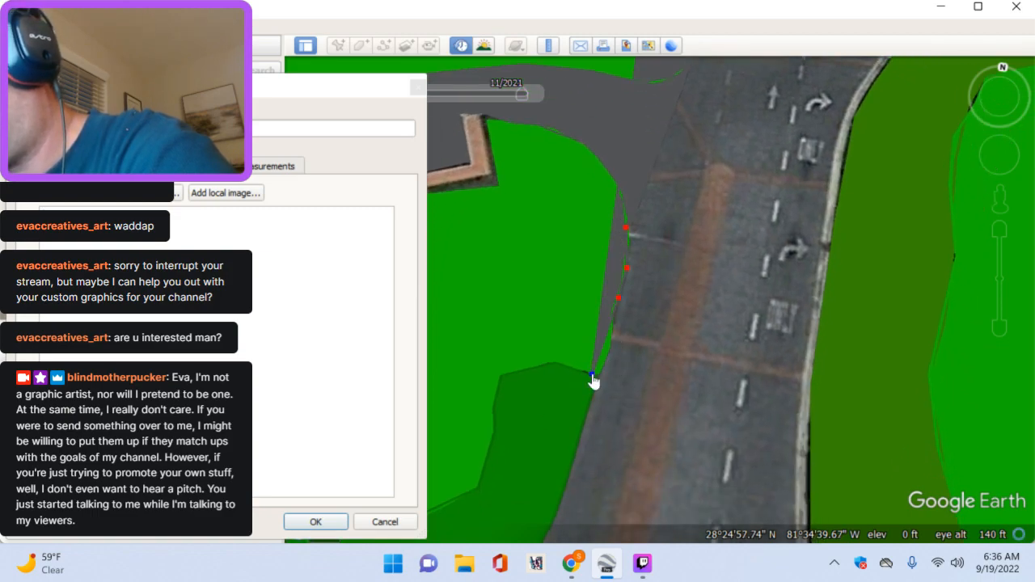
{"action": "left_click_drag", "start_coordinate": [594, 375], "coordinate": [599, 375]}
{"action": "key", "text": "Down"}
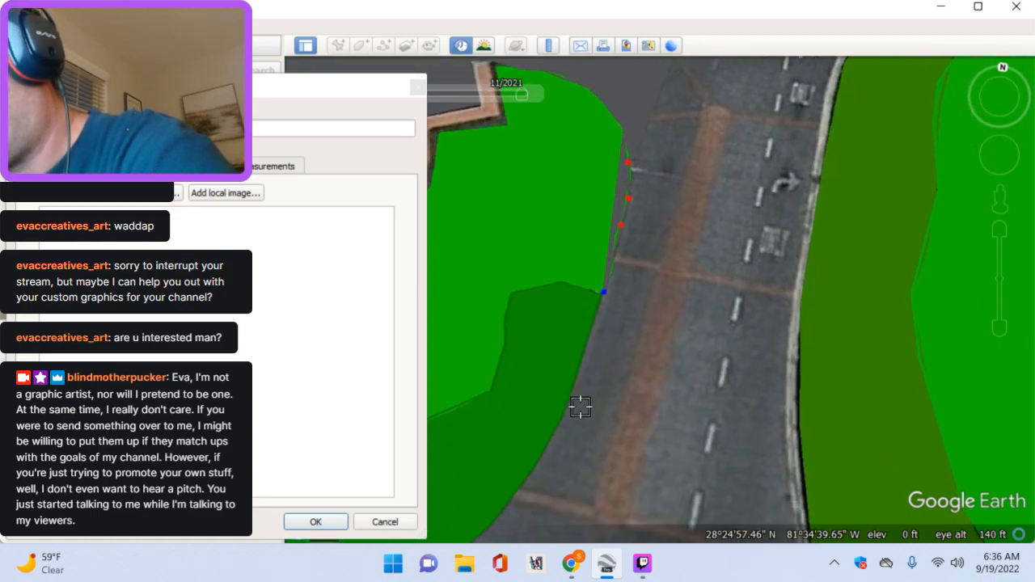
{"action": "left_click", "coordinate": [576, 302]}
{"action": "key", "text": "Left"}
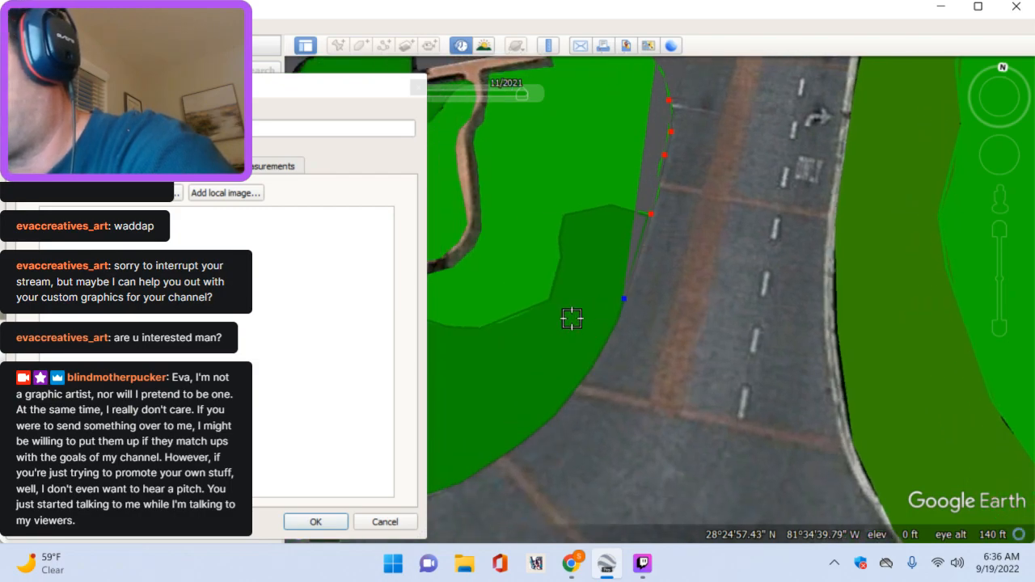
Step: Trace the road polygon's boundary around the dark green island's southeastern curve to its southern corner beside the yellow-green platform
{"action": "key", "text": "Down"}
{"action": "key", "text": "Left"}
{"action": "key", "text": "Left"}
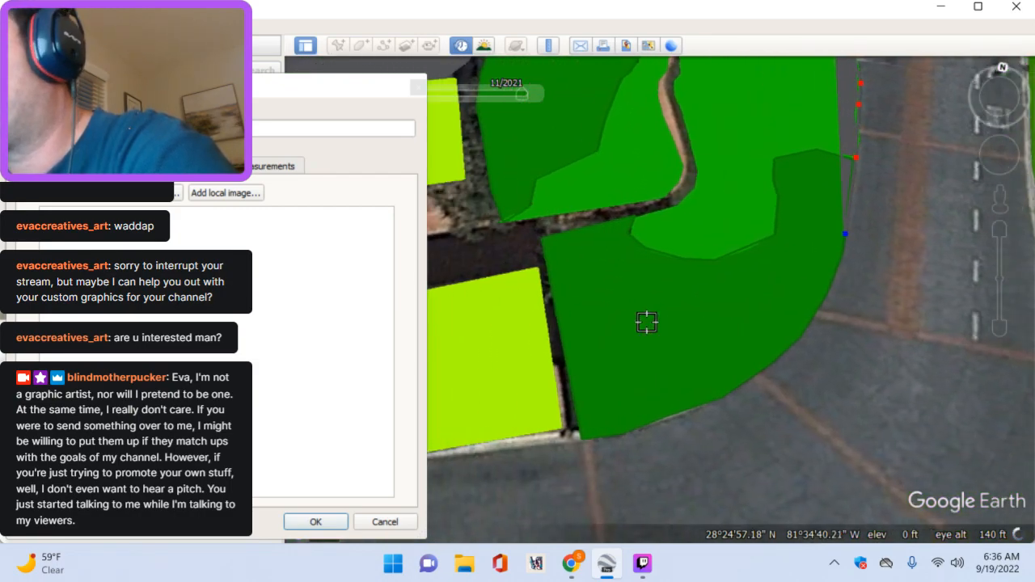
{"action": "key", "text": "Right"}
{"action": "left_click", "coordinate": [713, 333]}
{"action": "left_click_drag", "start_coordinate": [713, 335], "coordinate": [744, 298]}
{"action": "left_click", "coordinate": [713, 346]}
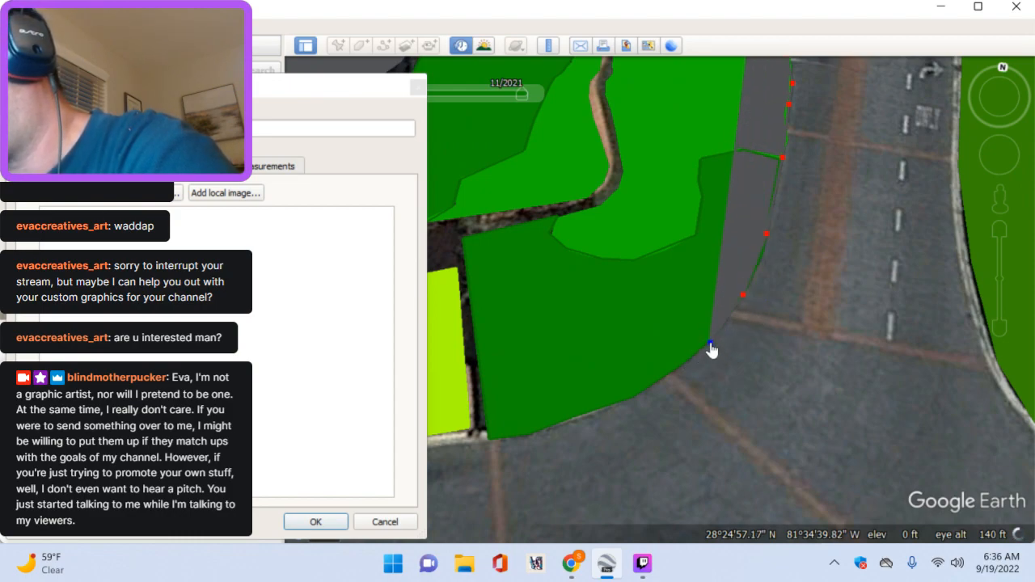
{"action": "left_click", "coordinate": [698, 363]}
{"action": "key", "text": "Left"}
{"action": "key", "text": "Down"}
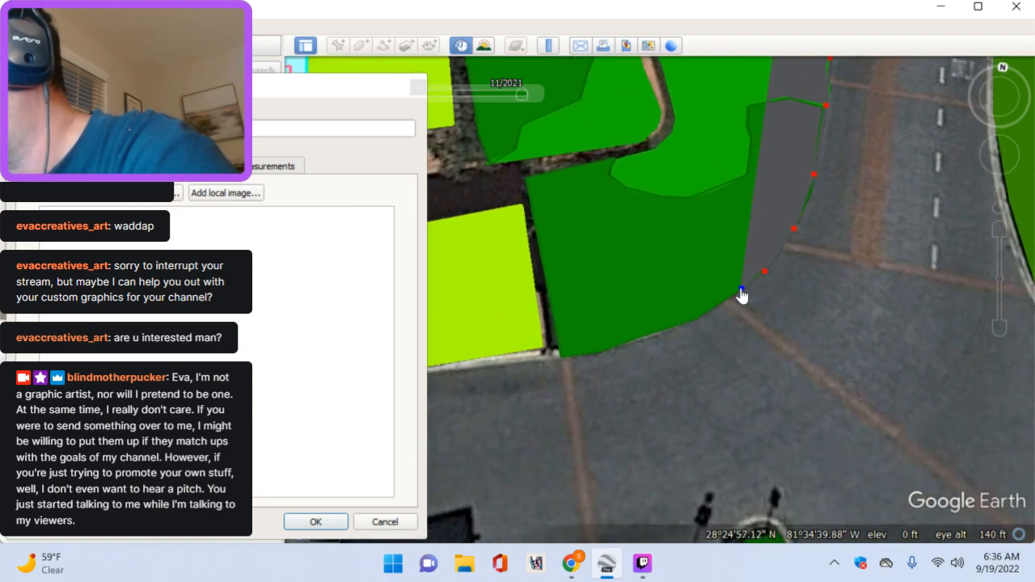
{"action": "left_click", "coordinate": [698, 318]}
{"action": "left_click", "coordinate": [652, 334]}
{"action": "left_click", "coordinate": [591, 351]}
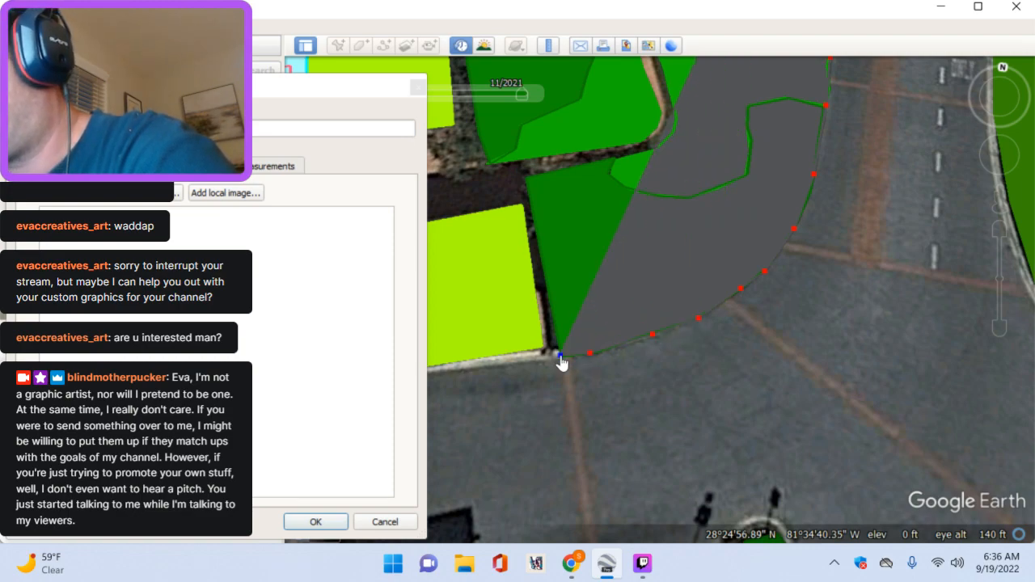
Step: Extend the road polygon across the bus lane and trace the narrow green median's northern edge and rounded eastern tip
{"action": "key", "text": "Down"}
{"action": "left_click", "coordinate": [607, 391]}
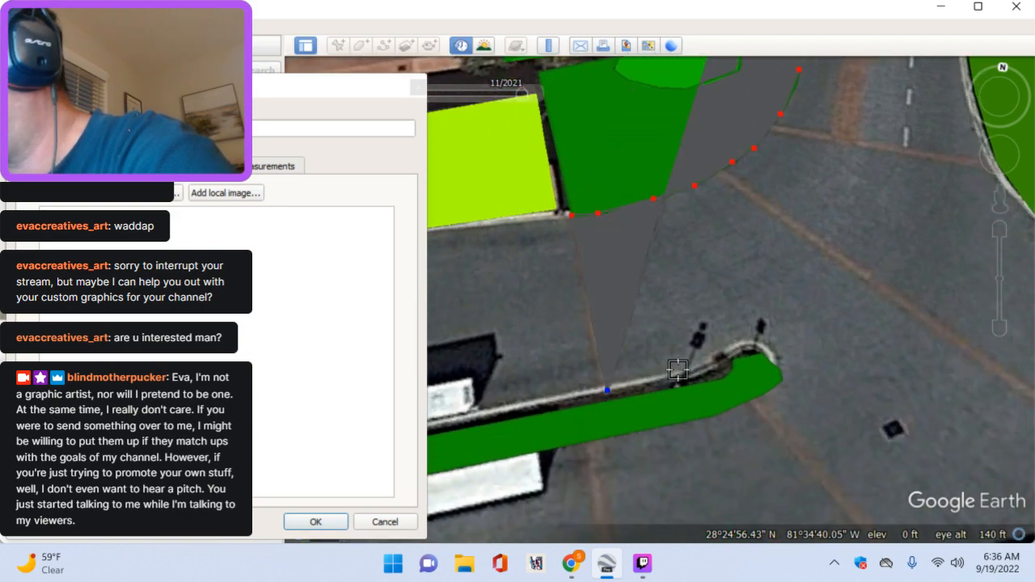
{"action": "left_click", "coordinate": [643, 382]}
{"action": "left_click", "coordinate": [698, 372]}
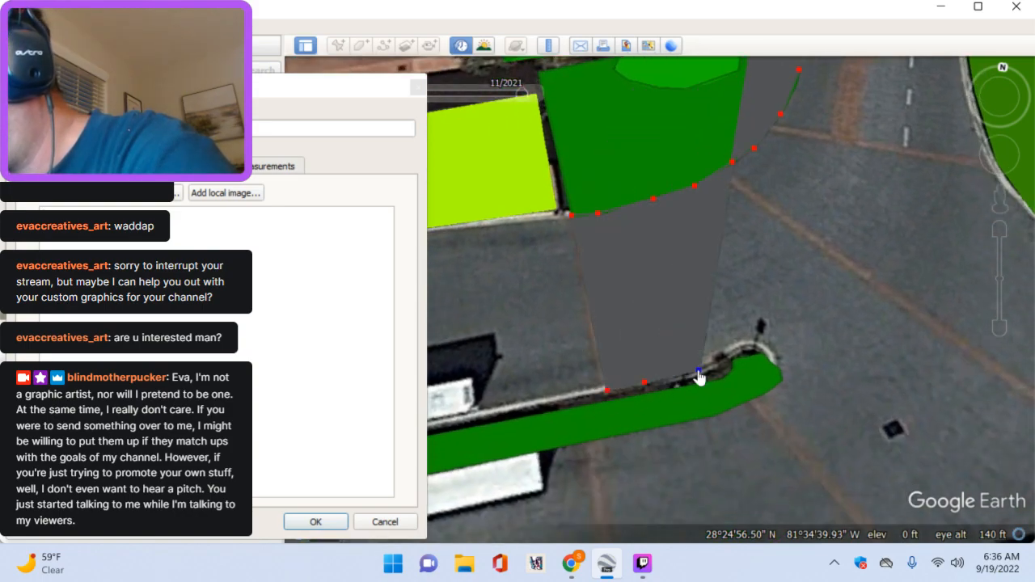
{"action": "left_click", "coordinate": [719, 361]}
{"action": "left_click", "coordinate": [742, 348]}
{"action": "left_click", "coordinate": [764, 347]}
{"action": "left_click", "coordinate": [776, 369]}
{"action": "middle_click_drag", "start_coordinate": [789, 401], "coordinate": [714, 303]}
{"action": "left_click", "coordinate": [705, 290]}
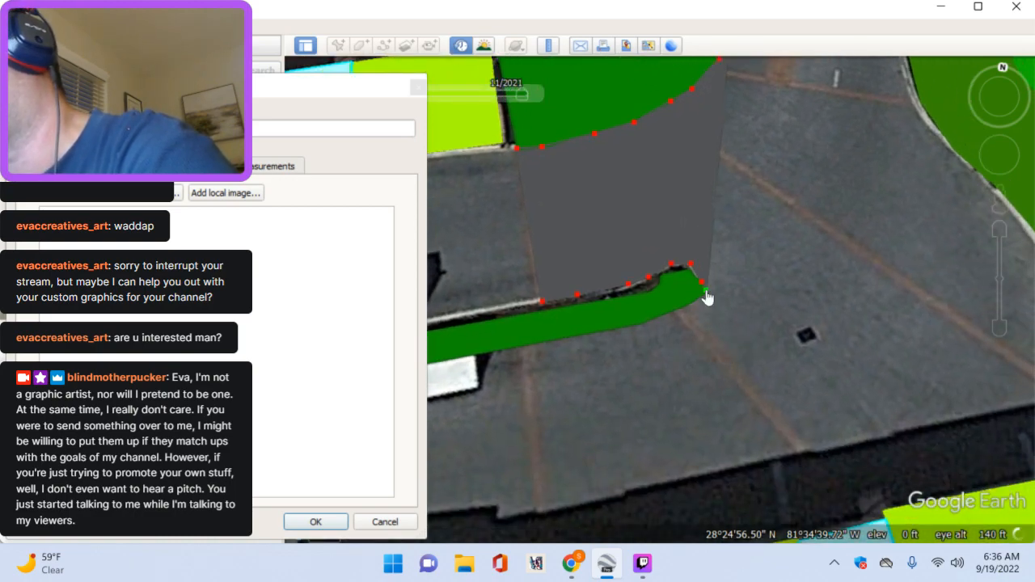
Step: Trace the road polygon's boundary back west along the narrow green median's southern edge
{"action": "middle_click_drag", "start_coordinate": [679, 414], "coordinate": [676, 353]}
{"action": "left_click", "coordinate": [675, 262]}
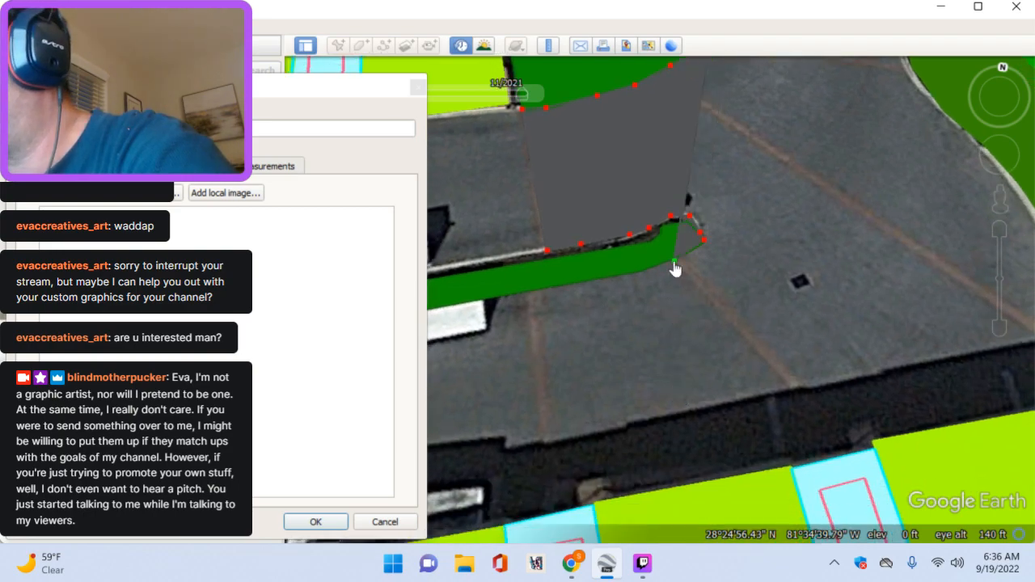
{"action": "left_click", "coordinate": [643, 264]}
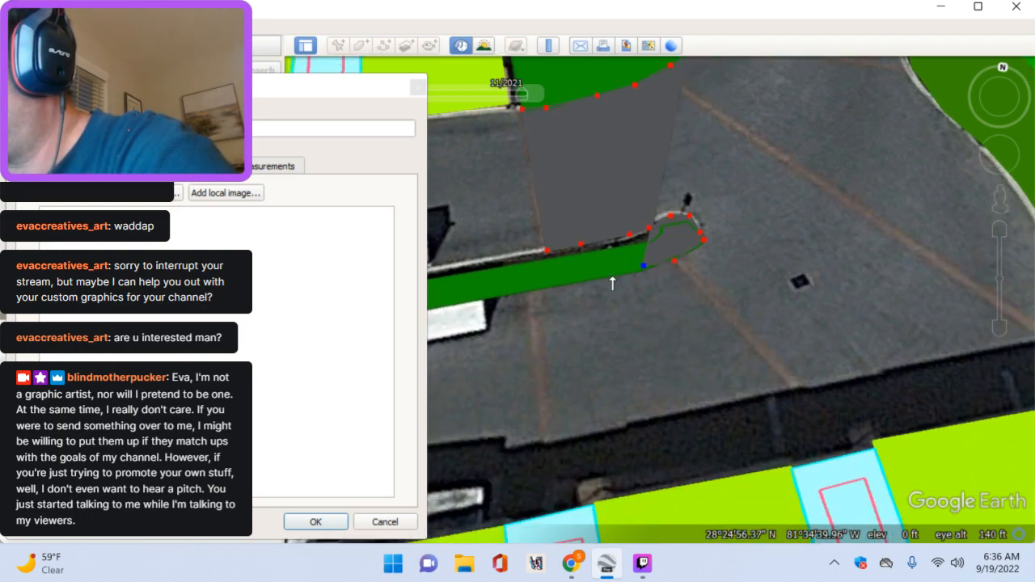
{"action": "left_click", "coordinate": [612, 279]}
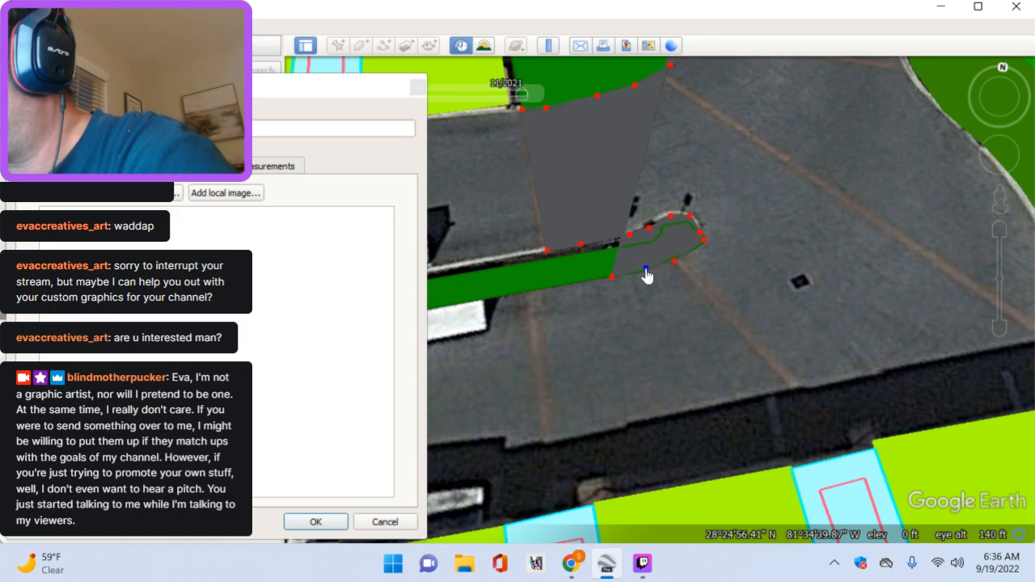
{"action": "left_click", "coordinate": [575, 283]}
{"action": "left_click", "coordinate": [552, 288]}
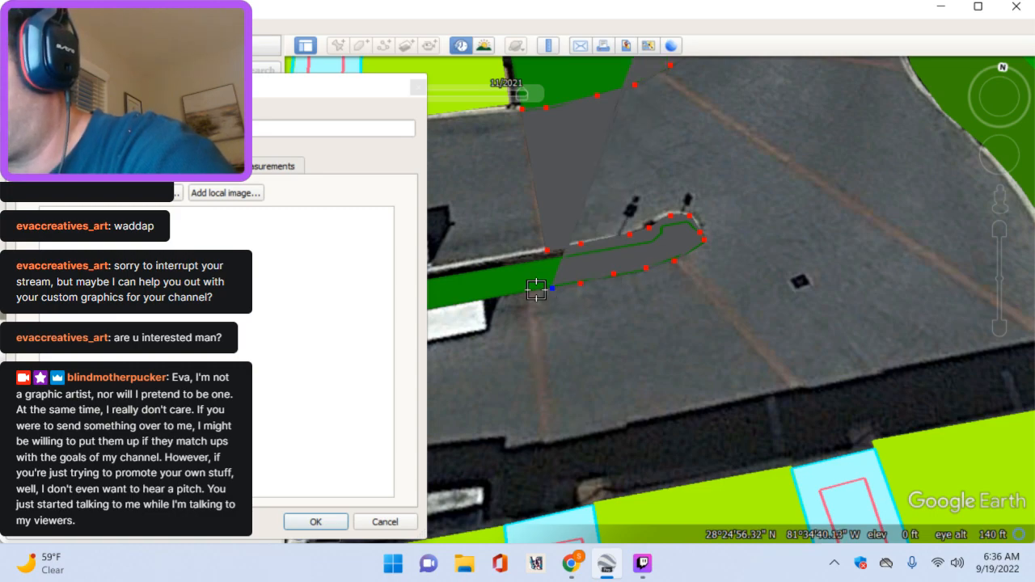
Step: Extend the road polygon south to the yellow-green platforms and trace east along their northern edge to the curb at the eastern end
{"action": "key", "text": "Down"}
{"action": "left_click", "coordinate": [562, 405]}
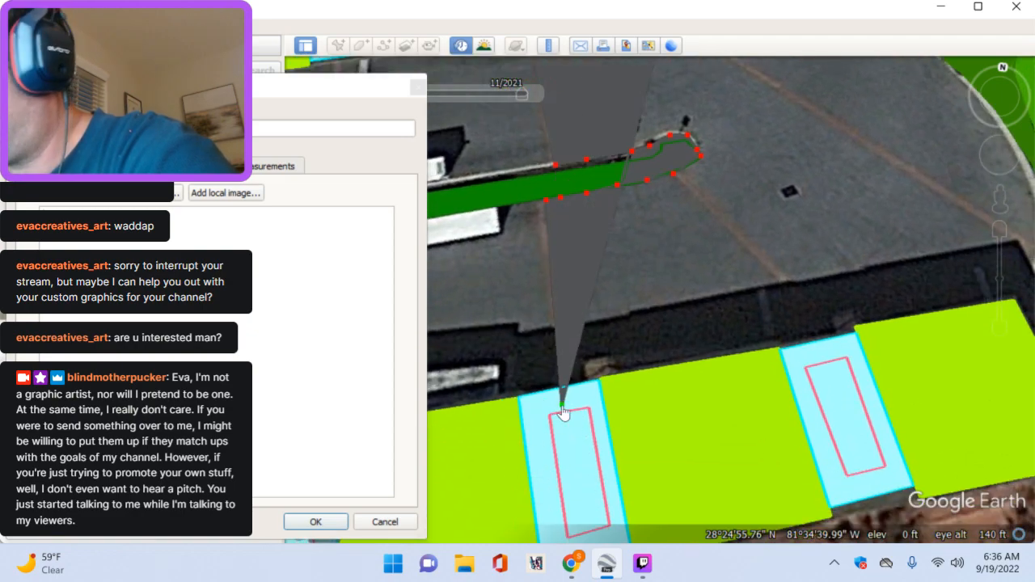
{"action": "left_click", "coordinate": [766, 374]}
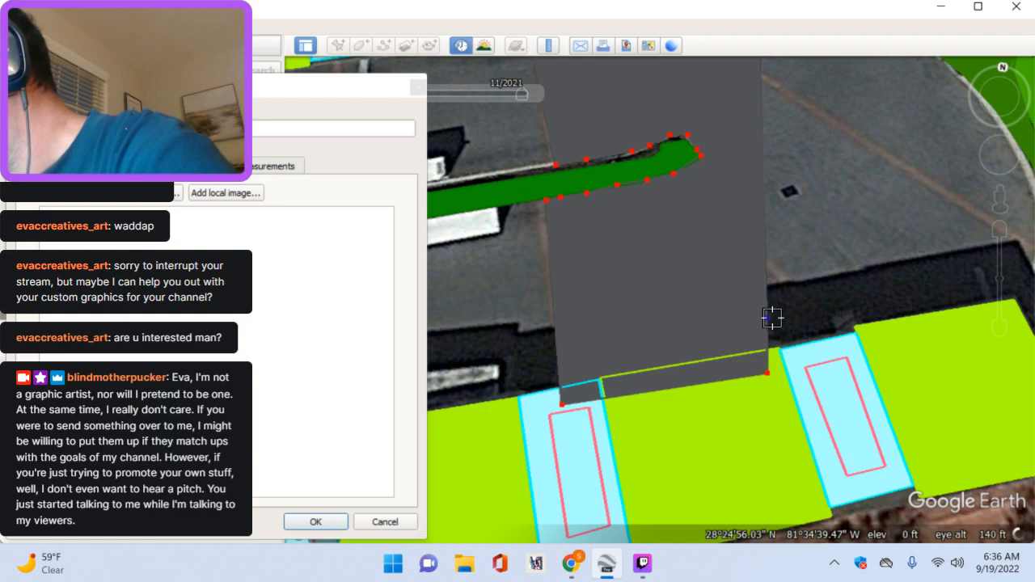
{"action": "key", "text": "Right"}
{"action": "key", "text": "Right"}
{"action": "left_click", "coordinate": [806, 320]}
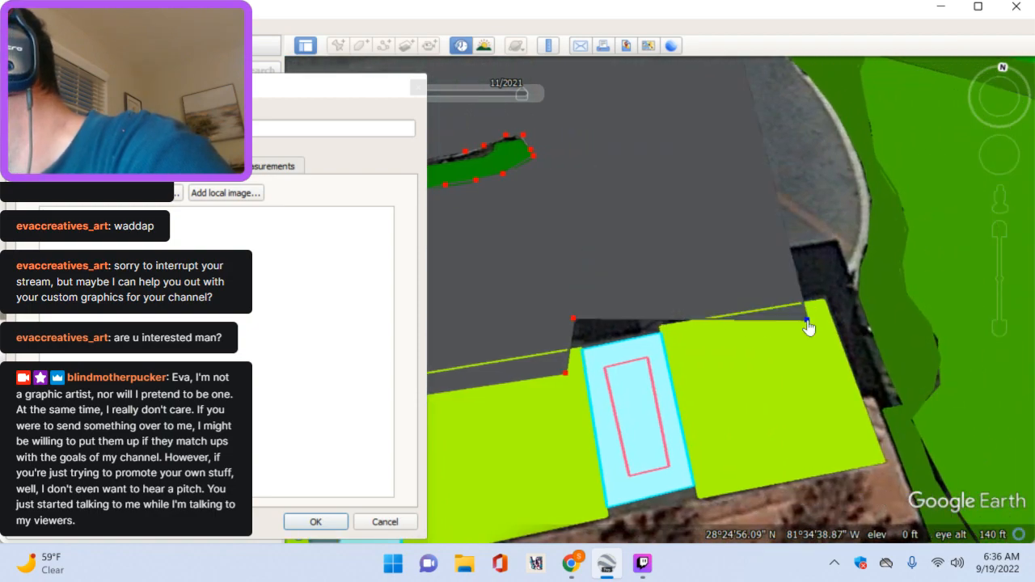
{"action": "left_click", "coordinate": [803, 277]}
{"action": "left_click", "coordinate": [842, 284]}
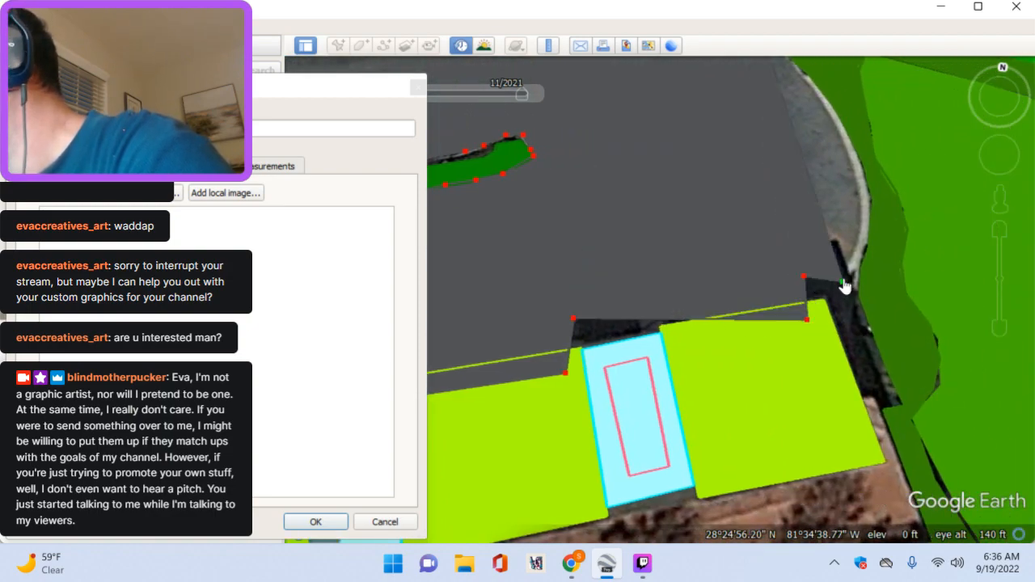
Step: Trace the road polygon's boundary north along the curved eastern curb beside the olive-green area
{"action": "left_click", "coordinate": [857, 263]}
{"action": "left_click", "coordinate": [867, 222]}
{"action": "left_click", "coordinate": [858, 168]}
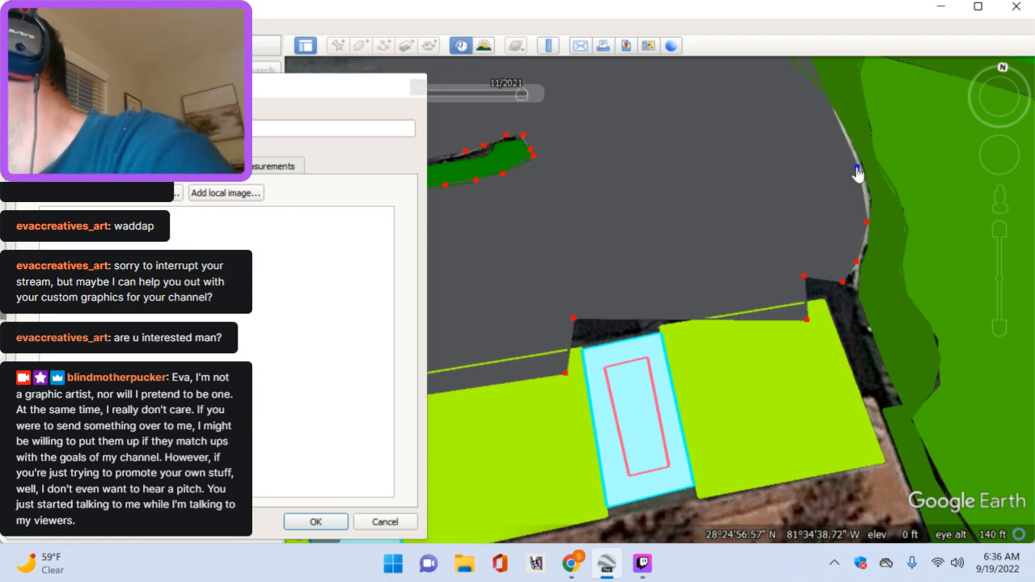
{"action": "key", "text": "Up"}
{"action": "key", "text": "Up"}
{"action": "left_click", "coordinate": [861, 264]}
{"action": "left_click", "coordinate": [828, 208]}
{"action": "left_click", "coordinate": [807, 195]}
{"action": "left_click", "coordinate": [783, 166]}
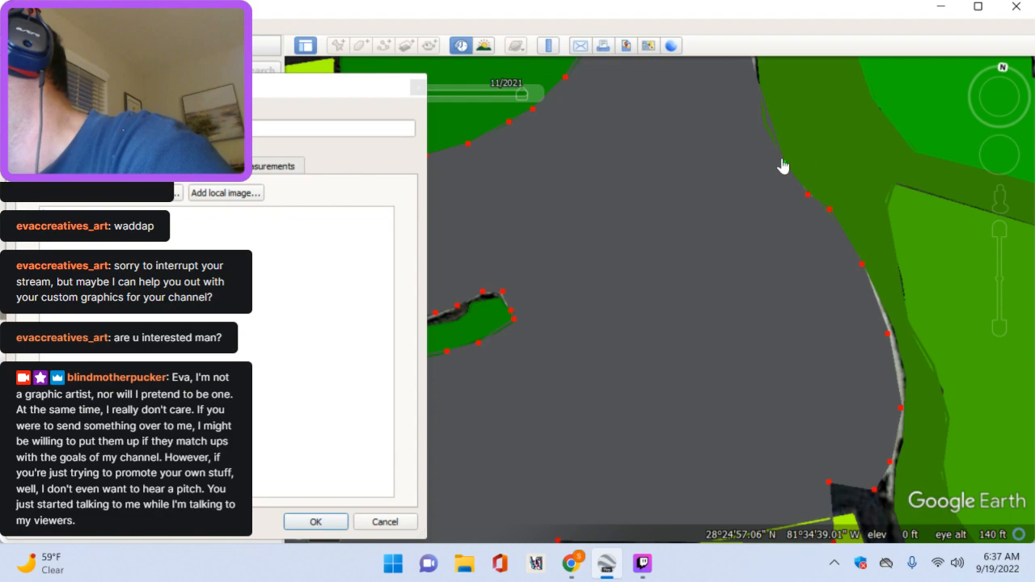
Step: Continue the road polygon's boundary north along the curb on the olive-green area's western edge to the turn-arrow markings
{"action": "key", "text": "Up"}
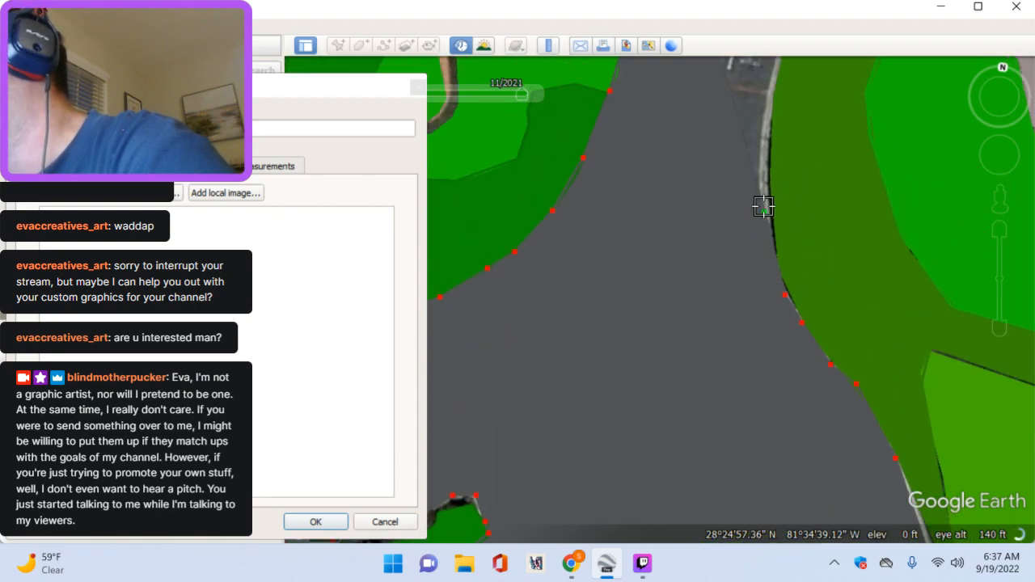
{"action": "key", "text": "Up"}
{"action": "left_click", "coordinate": [776, 266]}
{"action": "left_click", "coordinate": [781, 203]}
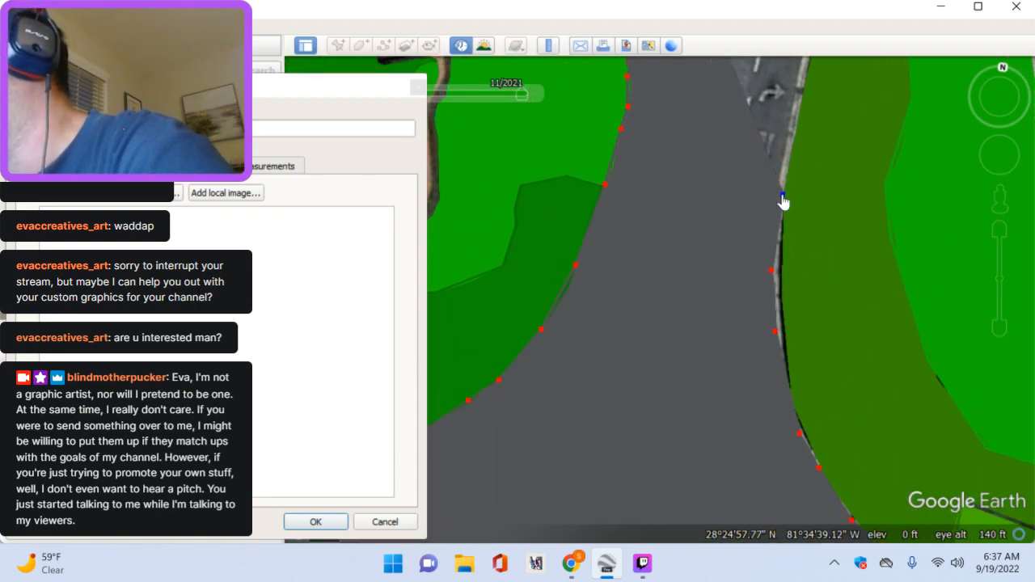
{"action": "key", "text": "Up"}
{"action": "key", "text": "Up"}
{"action": "left_click", "coordinate": [797, 225]}
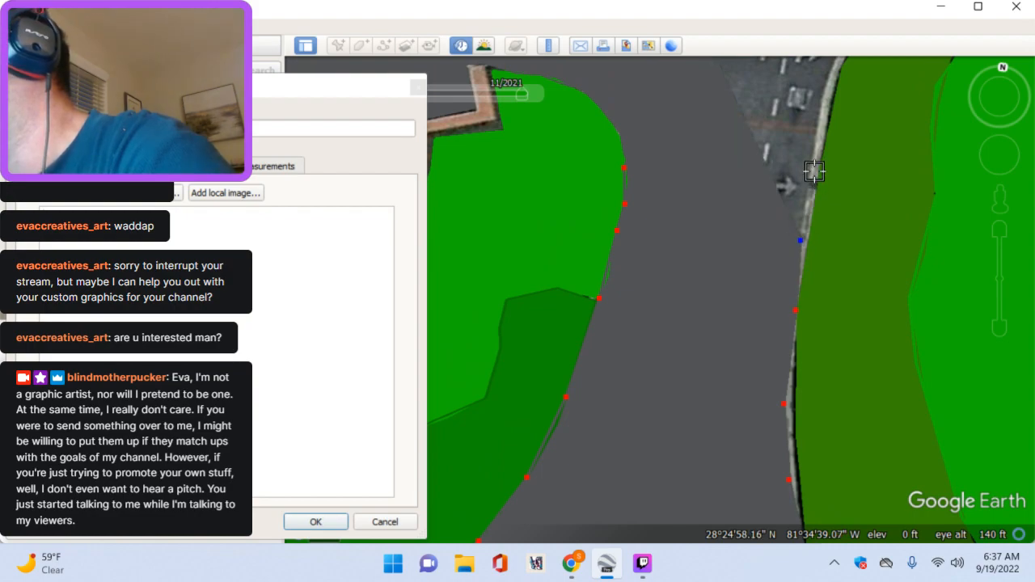
{"action": "left_click", "coordinate": [813, 168]}
{"action": "key", "text": "Up"}
{"action": "left_click", "coordinate": [852, 219]}
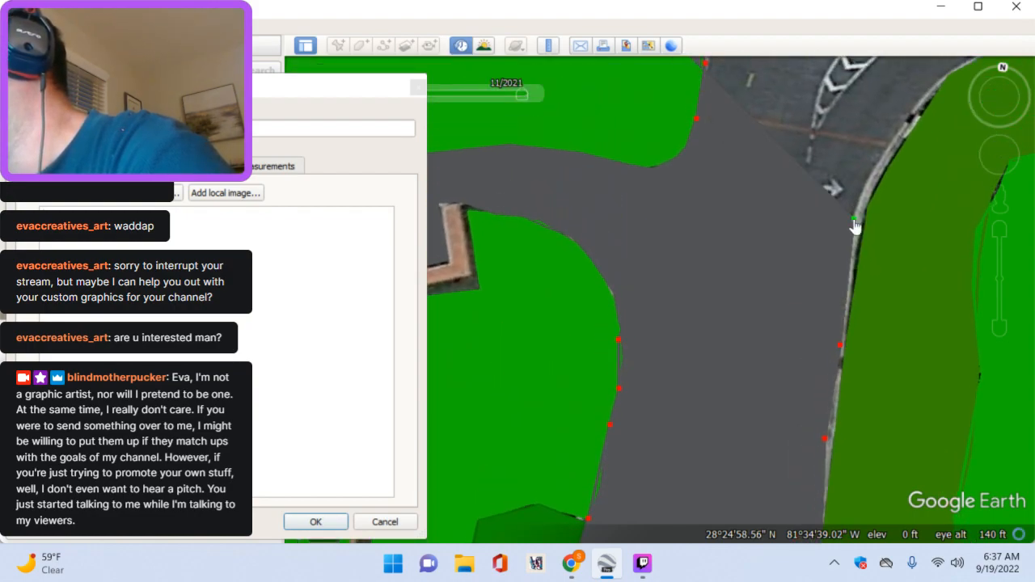
Step: Trace the road polygon's boundary around the olive-green area's northwestern curve to the curb beside the parked bus
{"action": "key", "text": "Right"}
{"action": "key", "text": "Up"}
{"action": "key", "text": "Up"}
{"action": "left_click", "coordinate": [638, 340]}
{"action": "left_click", "coordinate": [699, 266]}
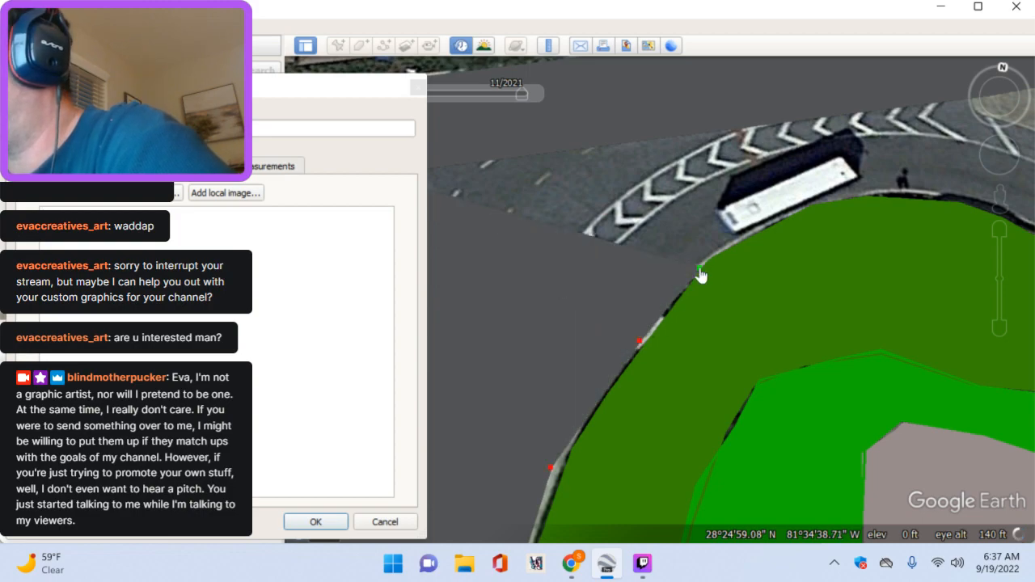
{"action": "left_click", "coordinate": [766, 231]}
Step: Trace the road polygon's boundary from the parked bus over the olive-green area's northern curve to its northeastern curb
{"action": "key", "text": "Up"}
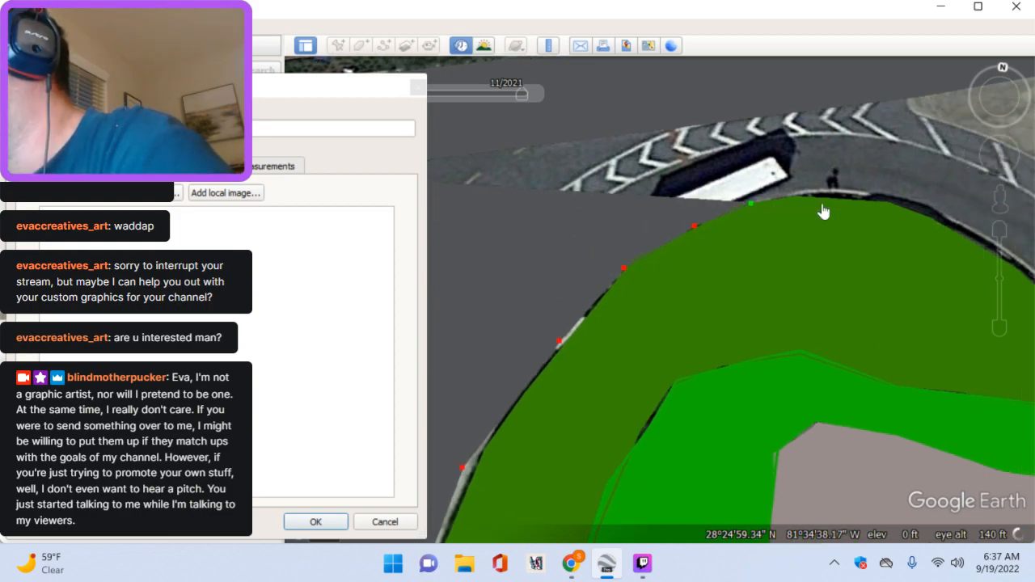
{"action": "left_click", "coordinate": [719, 199]}
{"action": "left_click", "coordinate": [791, 196]}
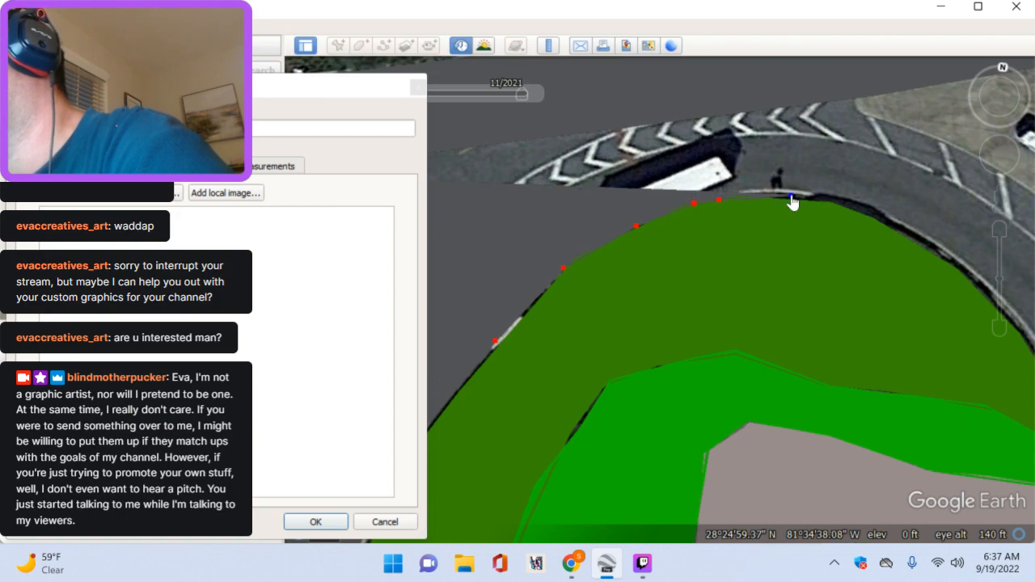
{"action": "key", "text": "Right"}
{"action": "left_click", "coordinate": [692, 207]}
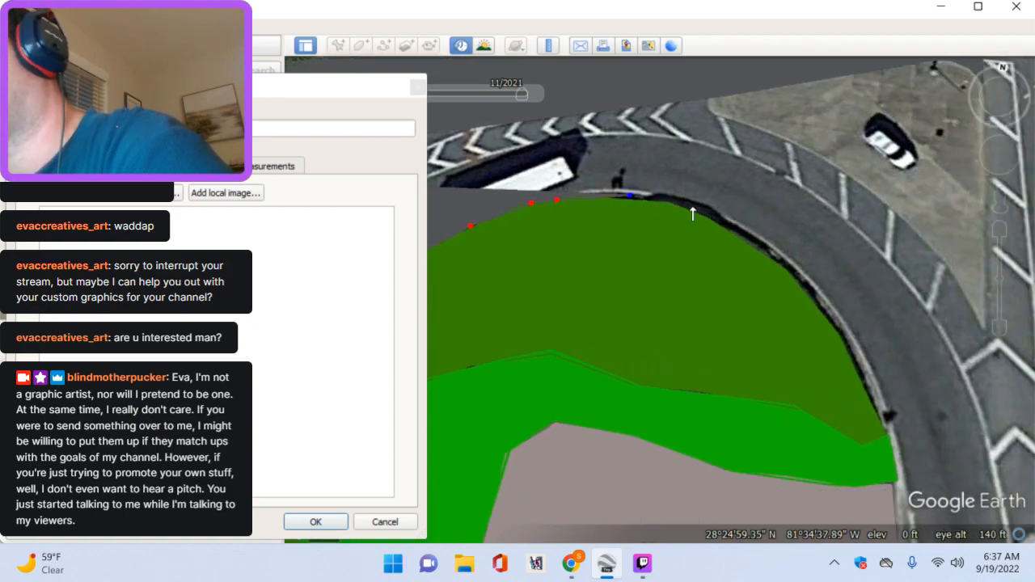
{"action": "left_click", "coordinate": [790, 267]}
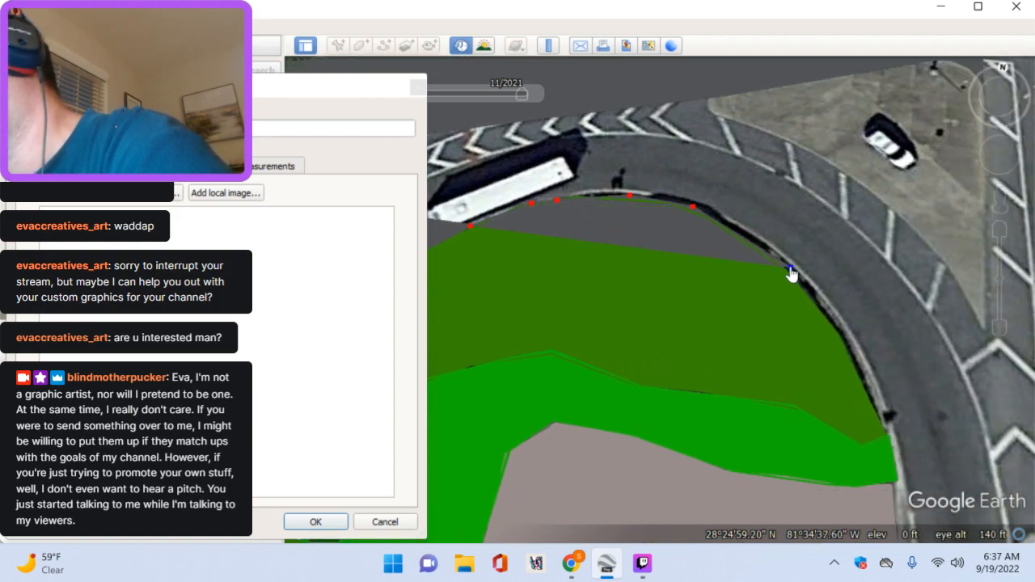
Step: Continue the road polygon's boundary down the olive-green area's eastern curb to the corner of the bright green area beside the walkway
{"action": "left_click", "coordinate": [851, 333]}
{"action": "left_click", "coordinate": [874, 383]}
{"action": "key", "text": "Down"}
{"action": "key", "text": "Right"}
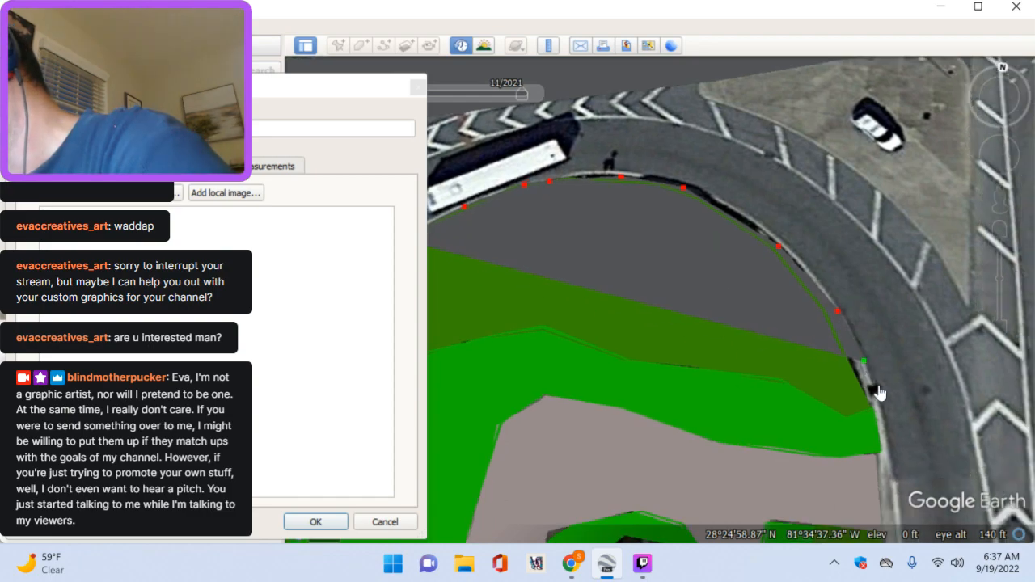
{"action": "left_click", "coordinate": [797, 363]}
{"action": "key", "text": "Right"}
{"action": "key", "text": "Down"}
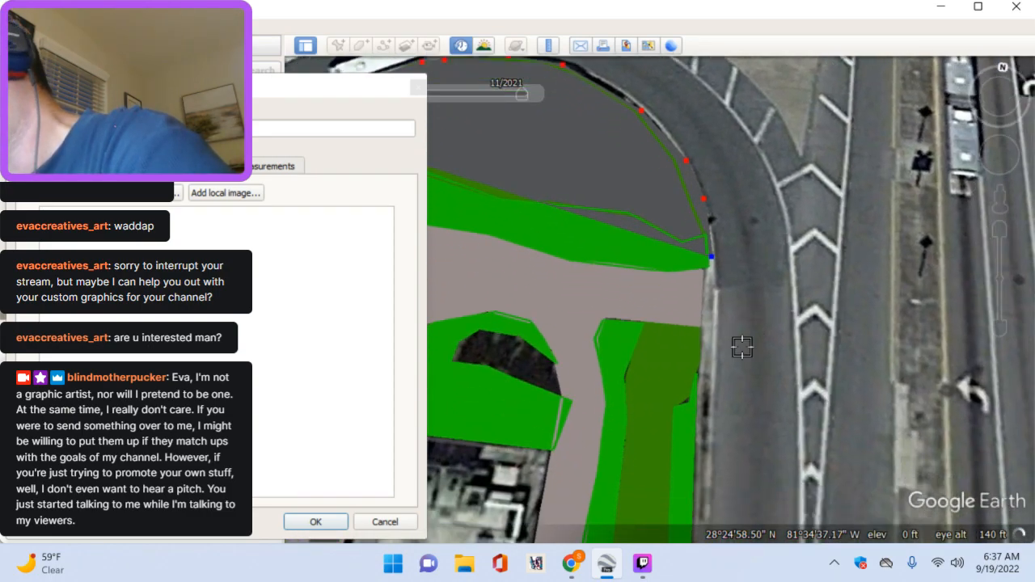
Step: Extend the road polygon's boundary south past the walkway and along the green strip's eastern edge to the curb beside the lamp post
{"action": "left_click", "coordinate": [708, 273]}
{"action": "key", "text": "Down"}
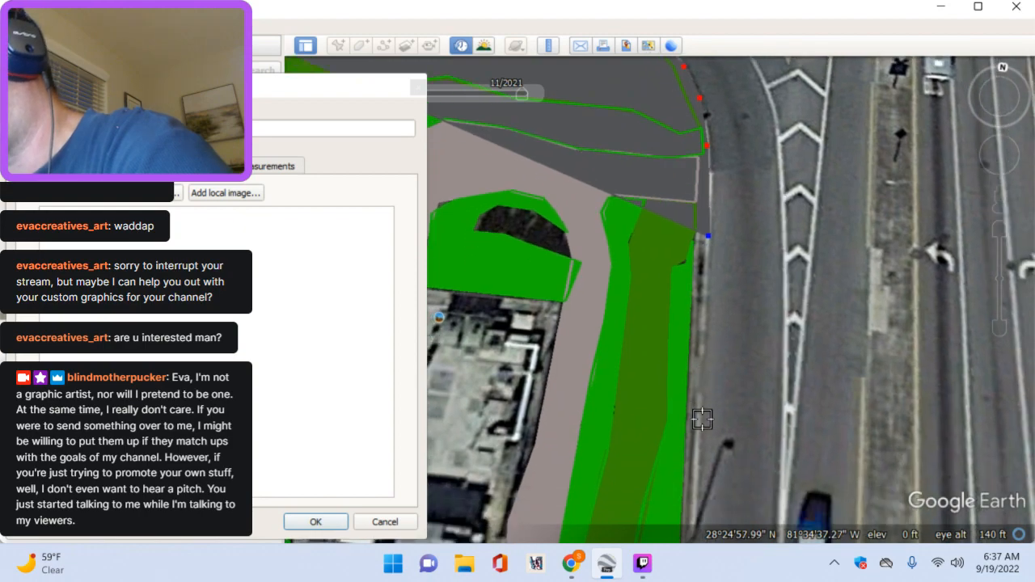
{"action": "left_click", "coordinate": [687, 395]}
{"action": "key", "text": "Down"}
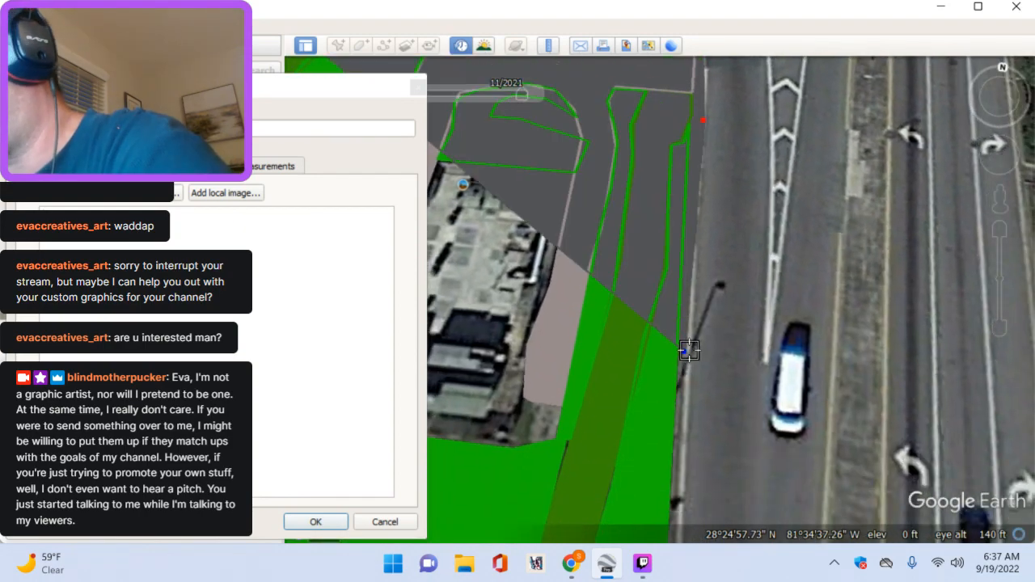
{"action": "left_click_drag", "start_coordinate": [684, 353], "coordinate": [687, 353]}
Step: Carry the road polygon's boundary east across the lane to the chevron markings and north along their western edge
{"action": "left_click", "coordinate": [762, 365]}
{"action": "key", "text": "Up"}
{"action": "left_click", "coordinate": [769, 355]}
{"action": "key", "text": "Up"}
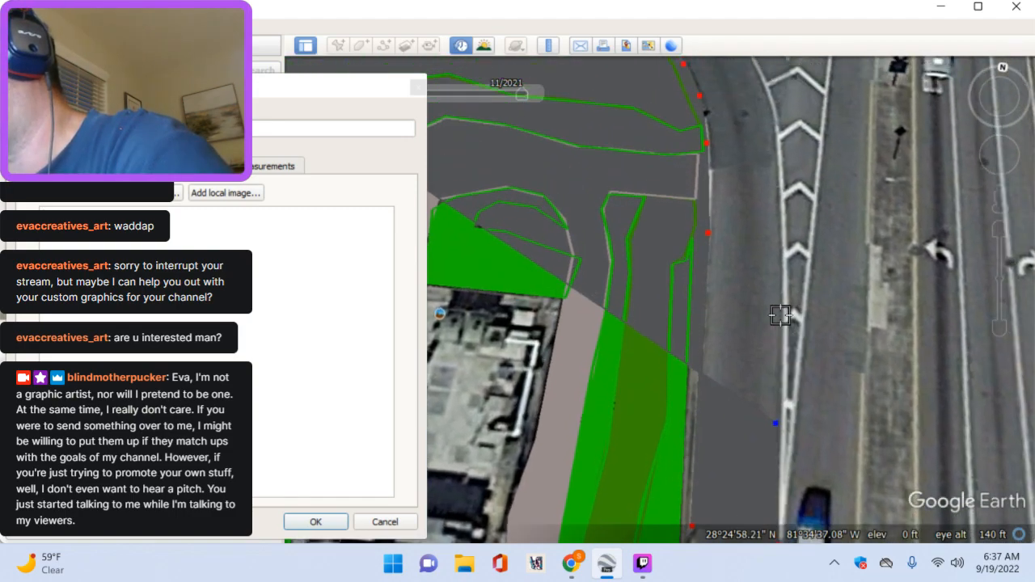
{"action": "key", "text": "Up"}
{"action": "left_click", "coordinate": [792, 318]}
{"action": "key", "text": "Up"}
{"action": "key", "text": "Up"}
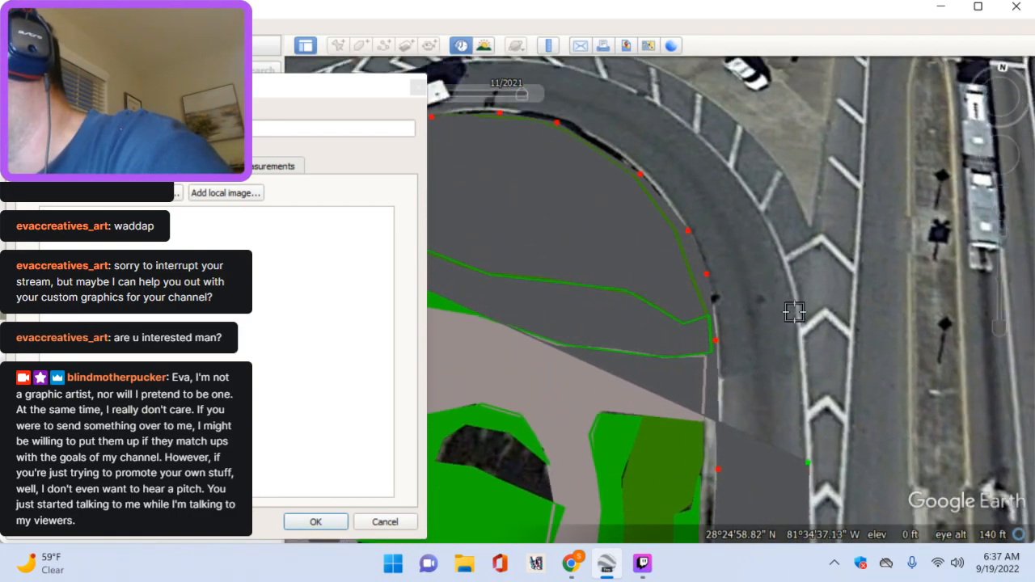
Step: Trace the road polygon's boundary past the upper chevrons and onto the curved southern edge of the triangular paved island
{"action": "left_click", "coordinate": [805, 333]}
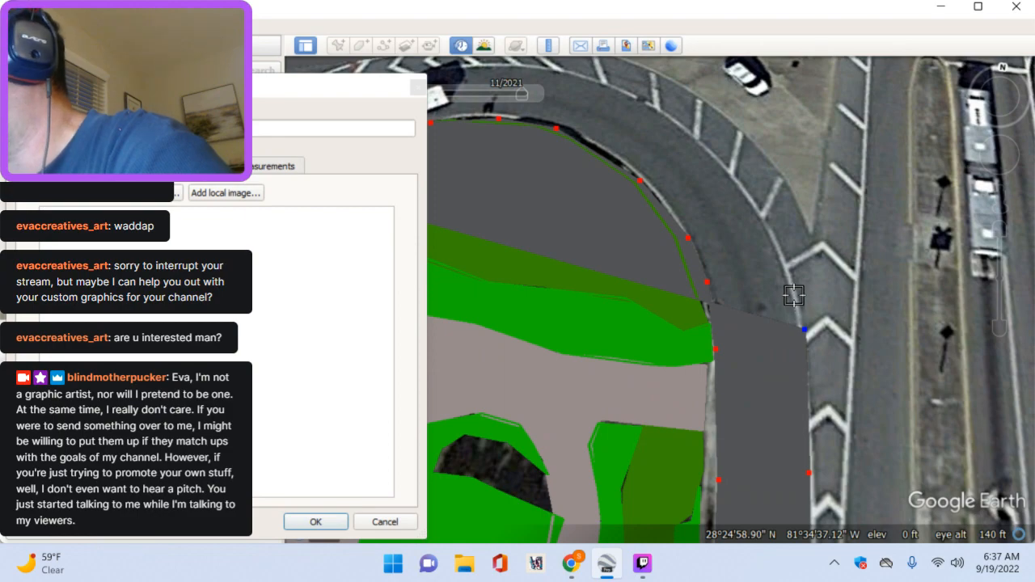
{"action": "left_click", "coordinate": [809, 229]}
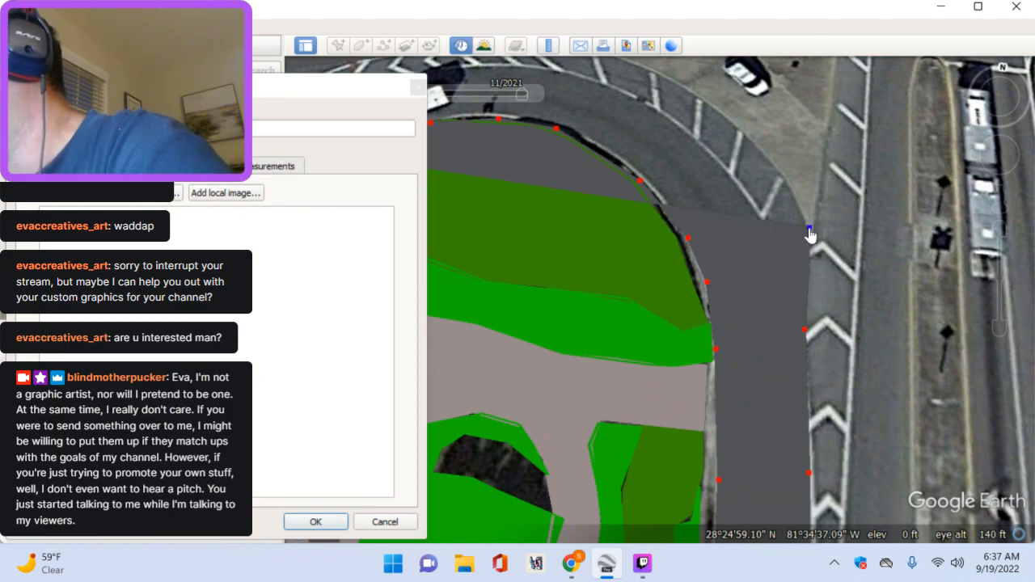
{"action": "key", "text": "Up"}
{"action": "left_click", "coordinate": [785, 311]}
{"action": "left_click", "coordinate": [744, 258]}
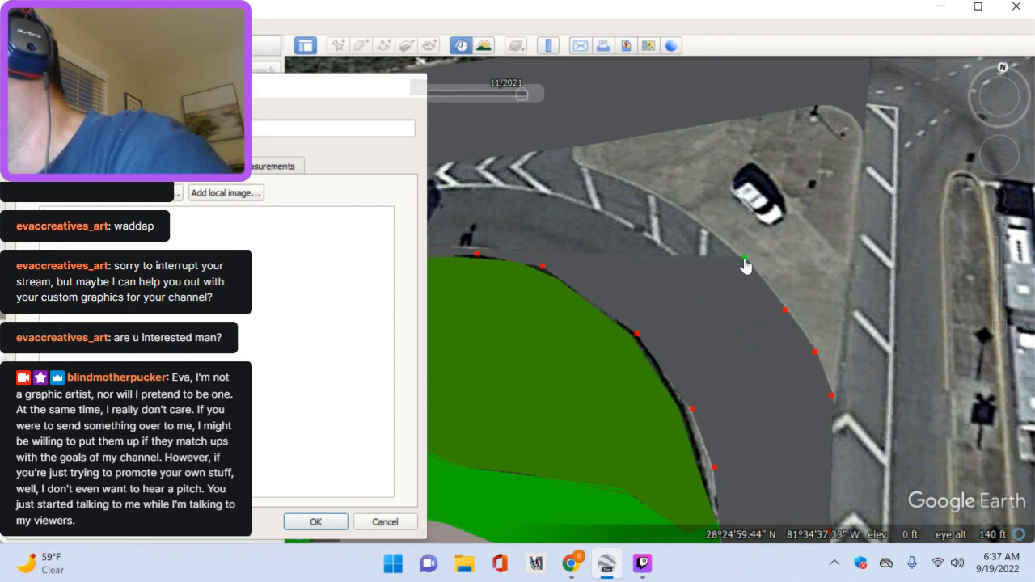
Step: Continue the road polygon's boundary northwest along the paved island's curved edge and around its western tip
{"action": "left_click", "coordinate": [713, 232]}
{"action": "left_click", "coordinate": [667, 204]}
{"action": "left_click", "coordinate": [616, 175]}
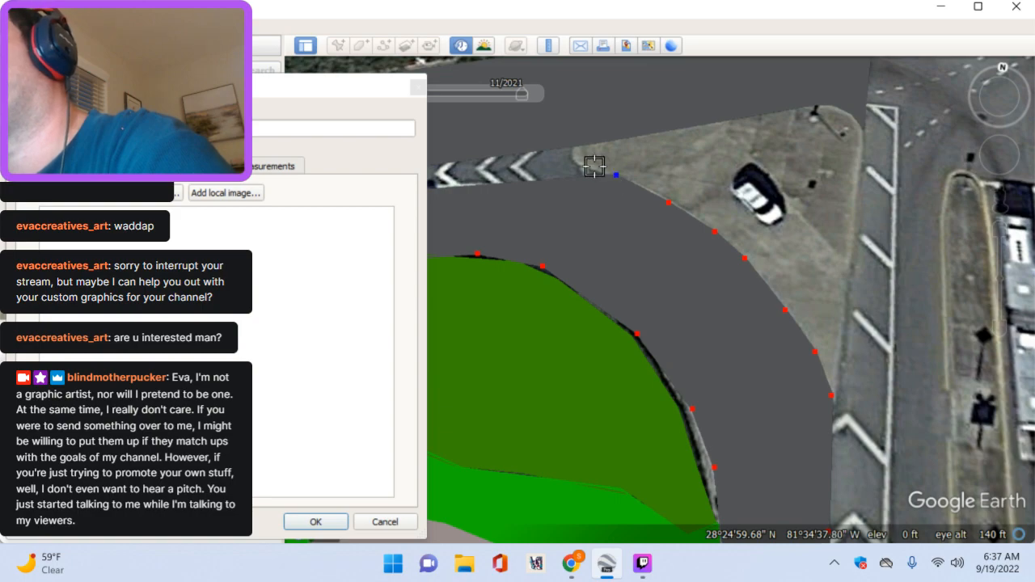
{"action": "left_click", "coordinate": [582, 169]}
{"action": "left_click", "coordinate": [572, 149]}
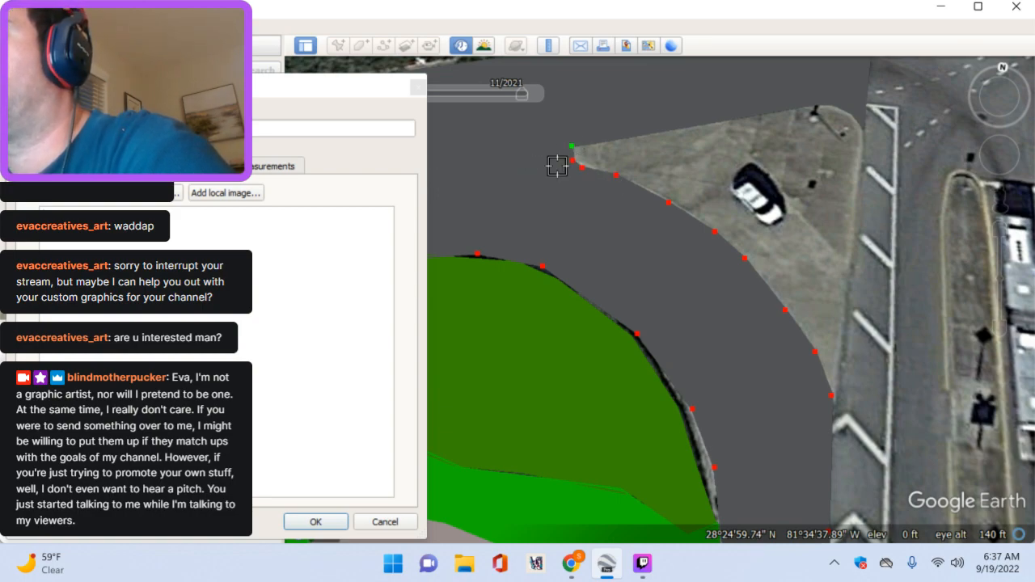
Step: Check the traced road outline against the surrounding bus platforms and green areas, and save the polygon
{"action": "key", "text": "Left"}
{"action": "key", "text": "Down"}
{"action": "key", "text": "Down"}
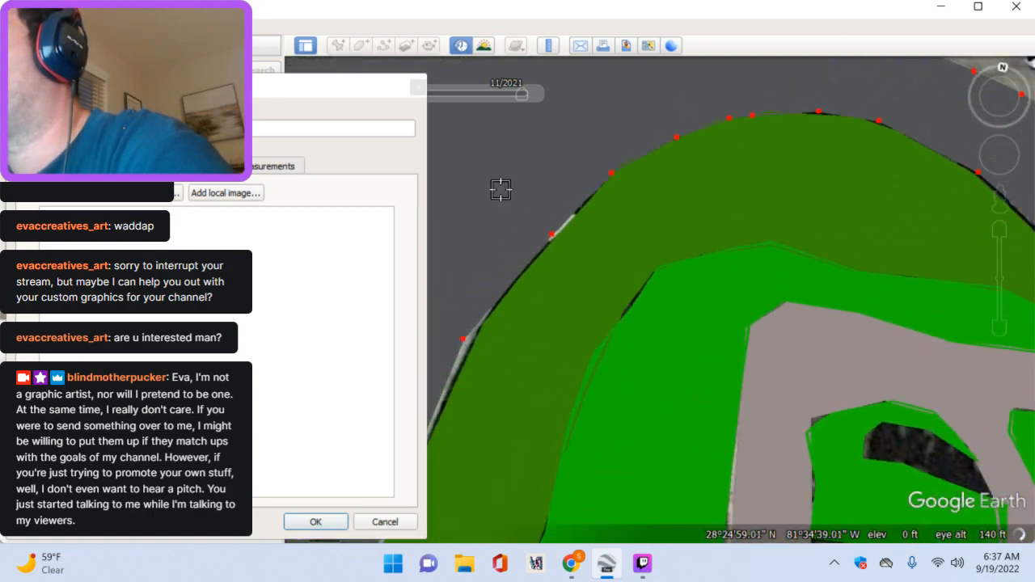
{"action": "scroll", "coordinate": [668, 298], "scroll_direction": "down", "scroll_amount": 3}
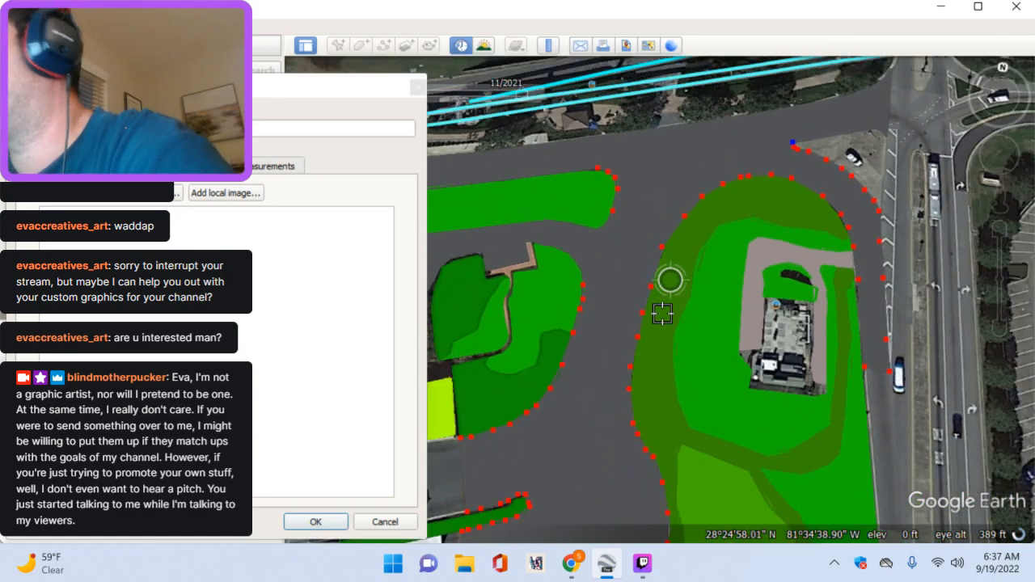
{"action": "key", "text": "Down"}
{"action": "key", "text": "Left"}
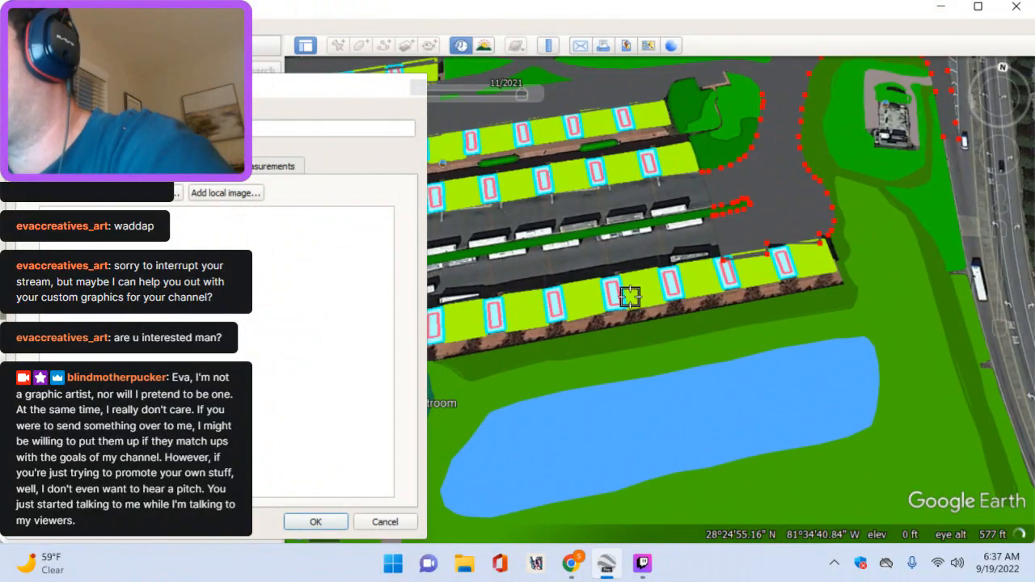
{"action": "key", "text": "Left"}
{"action": "key", "text": "Up"}
{"action": "key", "text": "Right"}
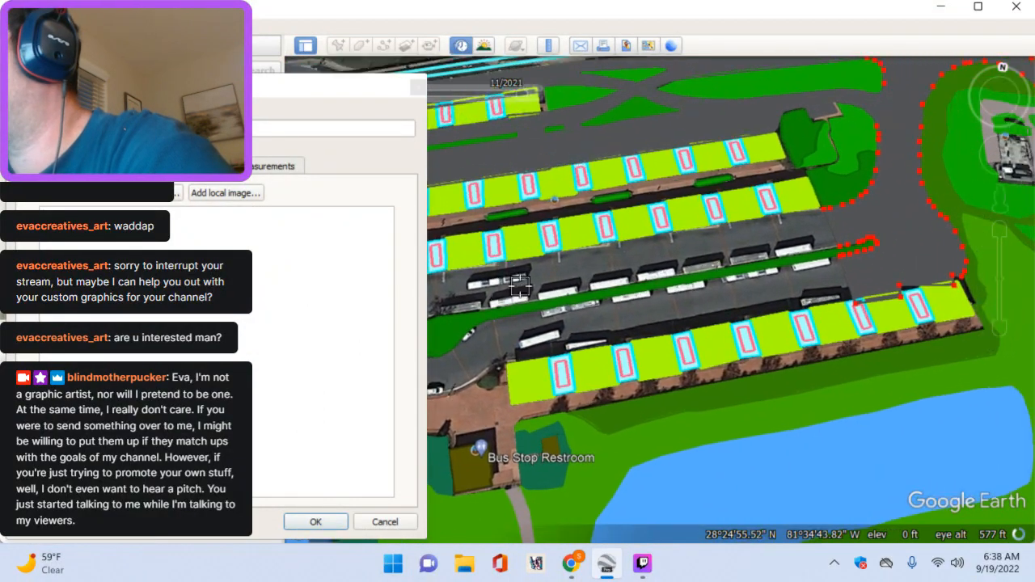
{"action": "key", "text": "Right"}
{"action": "key", "text": "Up"}
{"action": "key", "text": "Up"}
{"action": "scroll", "coordinate": [675, 417], "scroll_direction": "up", "scroll_amount": 1}
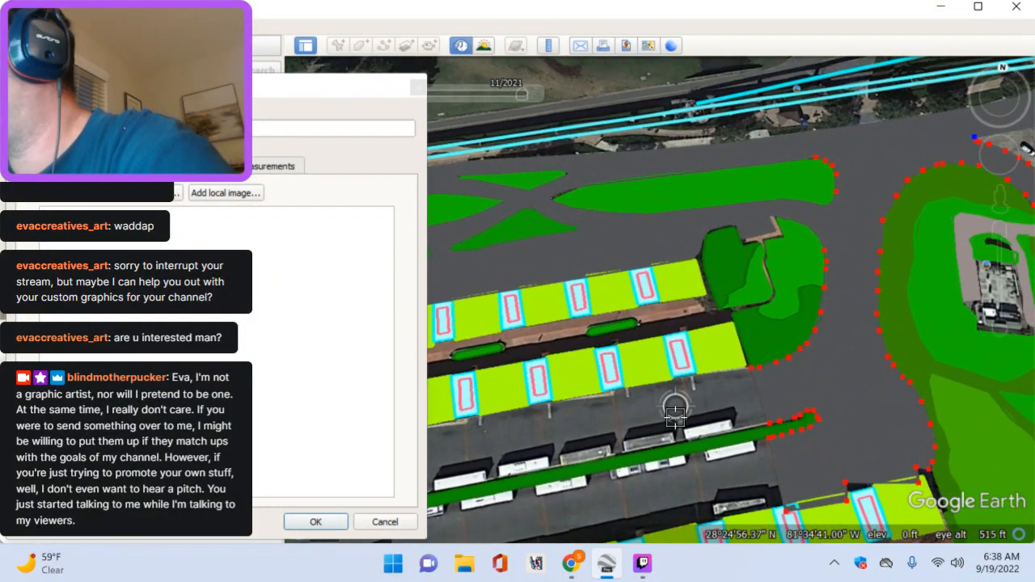
{"action": "scroll", "coordinate": [675, 412], "scroll_direction": "down", "scroll_amount": 5}
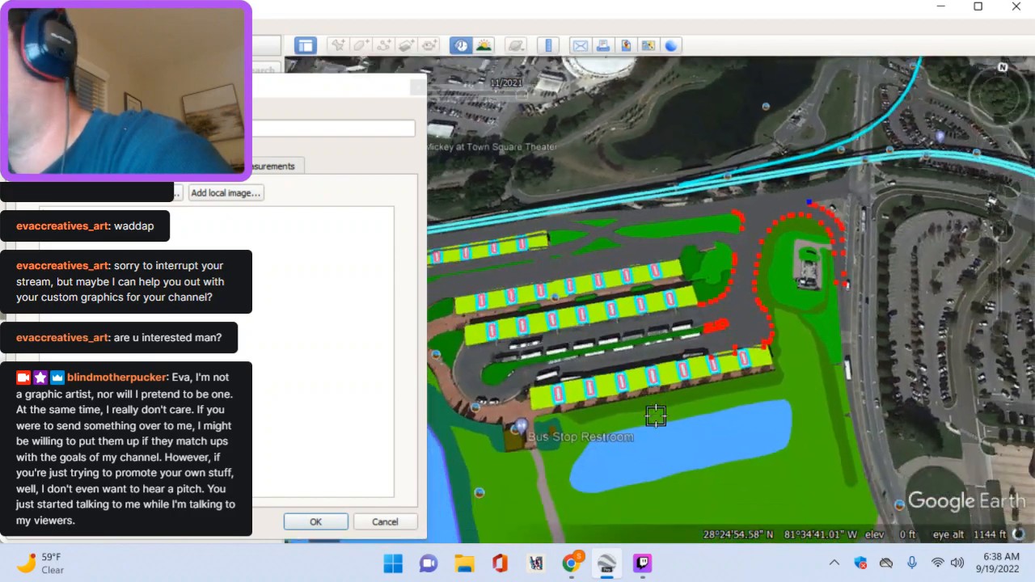
{"action": "key", "text": "Right"}
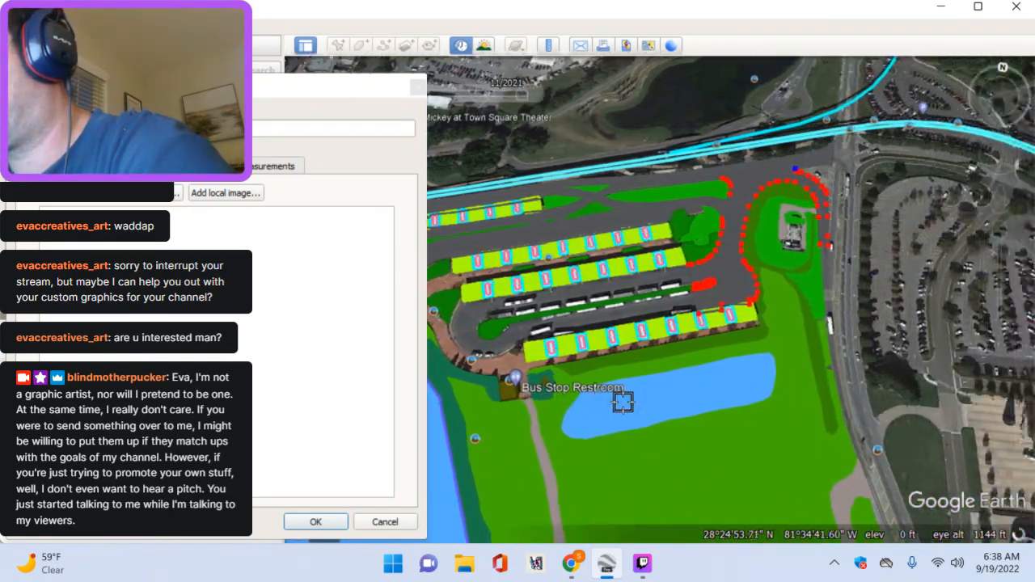
{"action": "key", "text": "Left"}
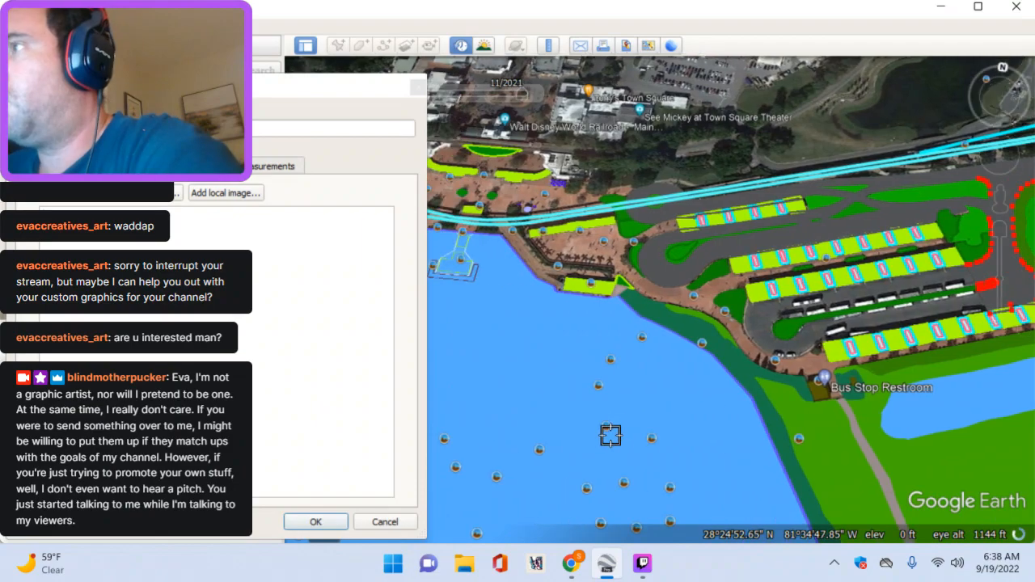
{"action": "key", "text": "Right"}
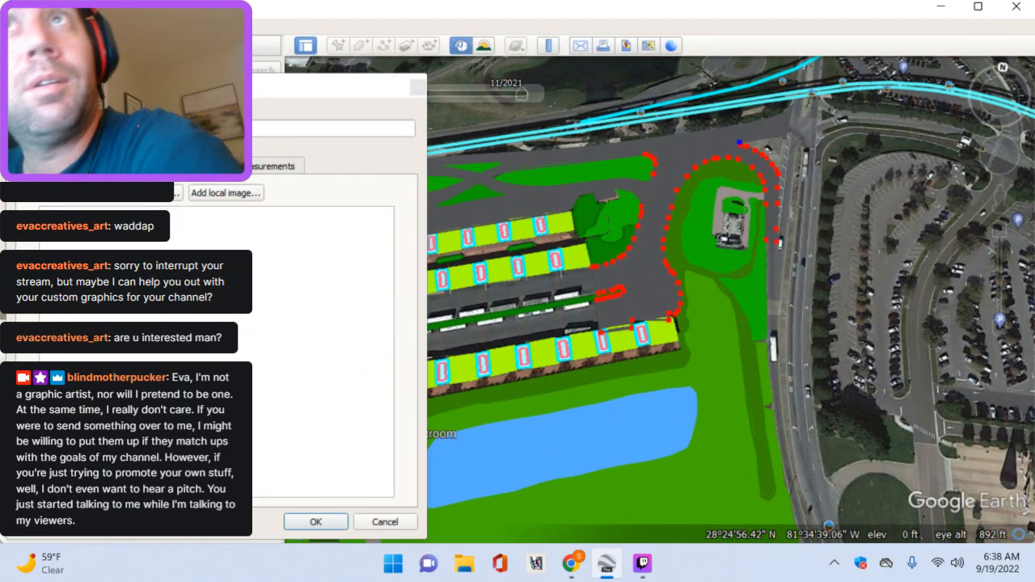
{"action": "left_click", "coordinate": [317, 522]}
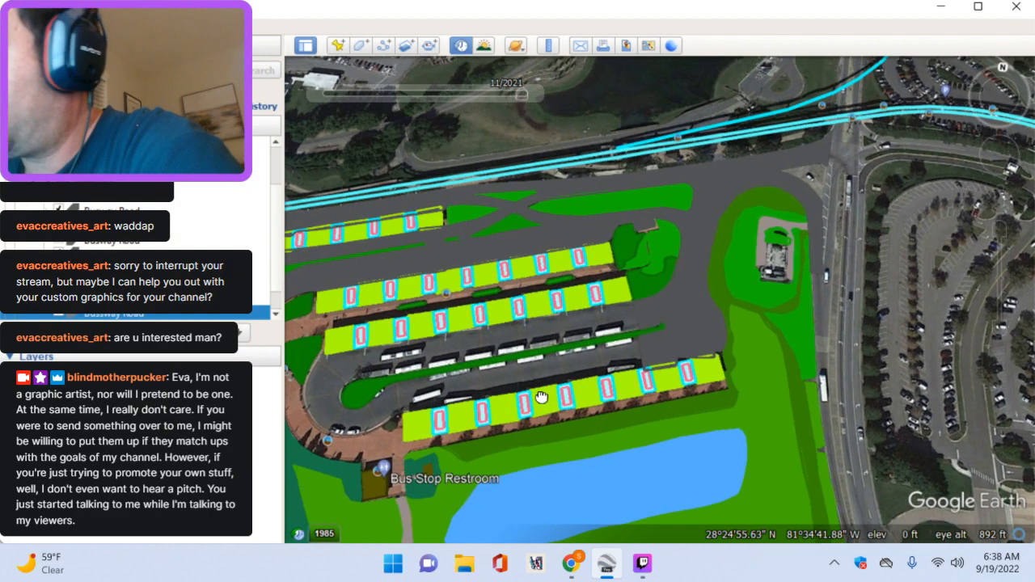
Step: Start a new polygon with its first point at the southeastern corner of the yellow-green platform north of the parked buses
{"action": "key", "text": "Down"}
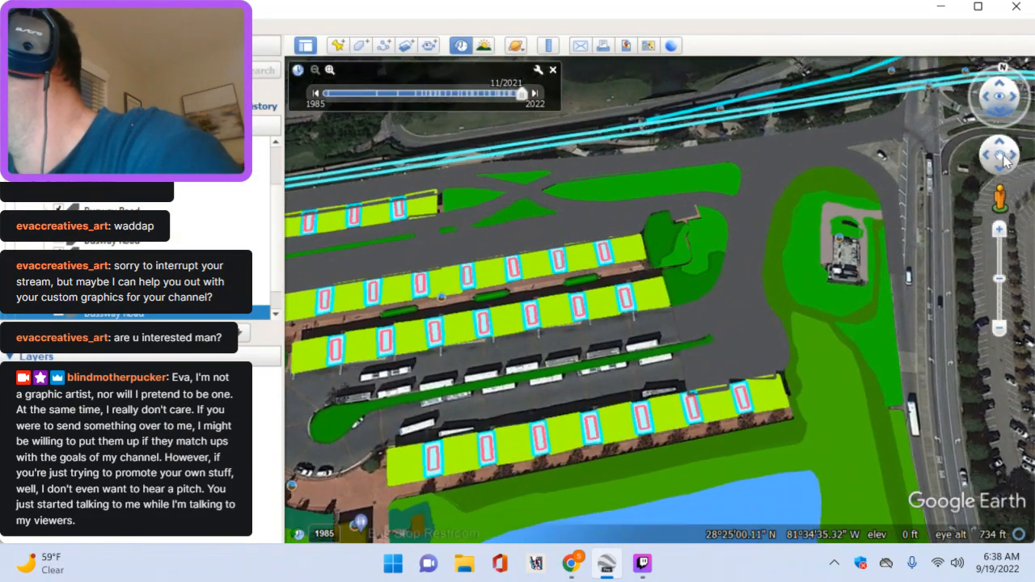
{"action": "key", "text": "shift+Left"}
{"action": "key", "text": "Up"}
{"action": "scroll", "coordinate": [659, 293], "scroll_direction": "up", "scroll_amount": 3}
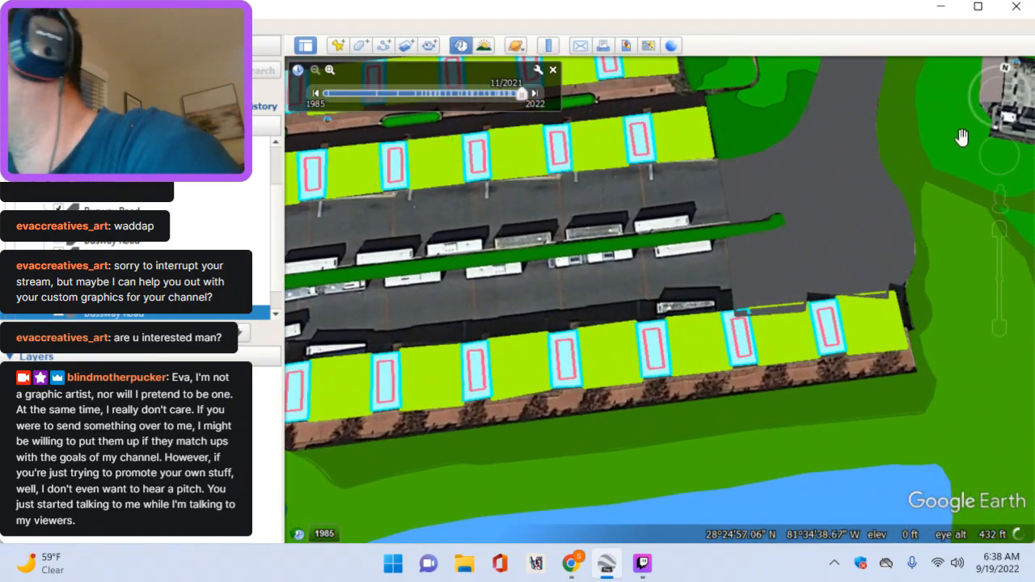
{"action": "key", "text": "Up"}
{"action": "scroll", "coordinate": [667, 384], "scroll_direction": "up", "scroll_amount": 2}
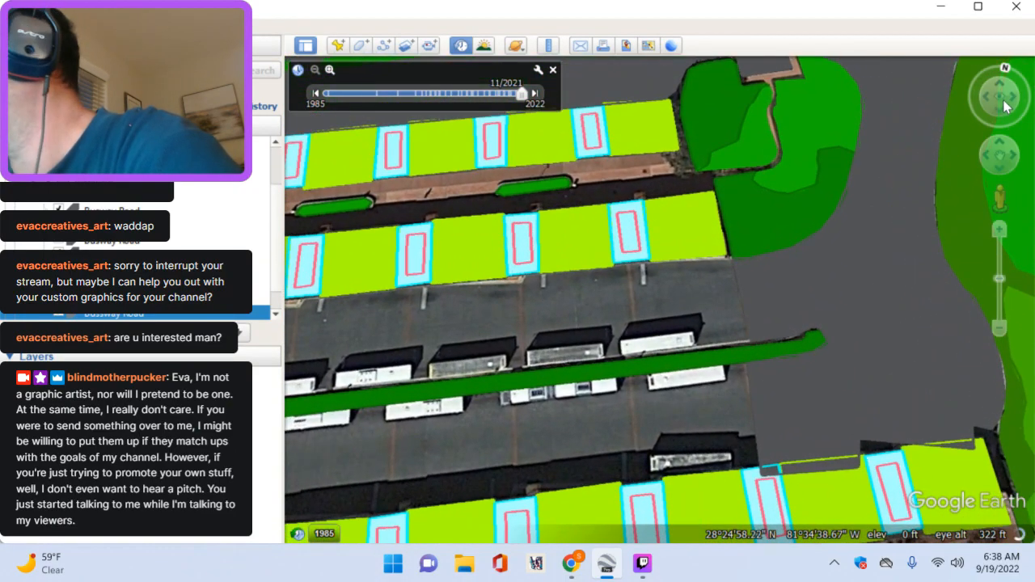
{"action": "left_click", "coordinate": [1000, 109]}
{"action": "key", "text": "Up"}
{"action": "scroll", "coordinate": [722, 313], "scroll_direction": "up", "scroll_amount": 3}
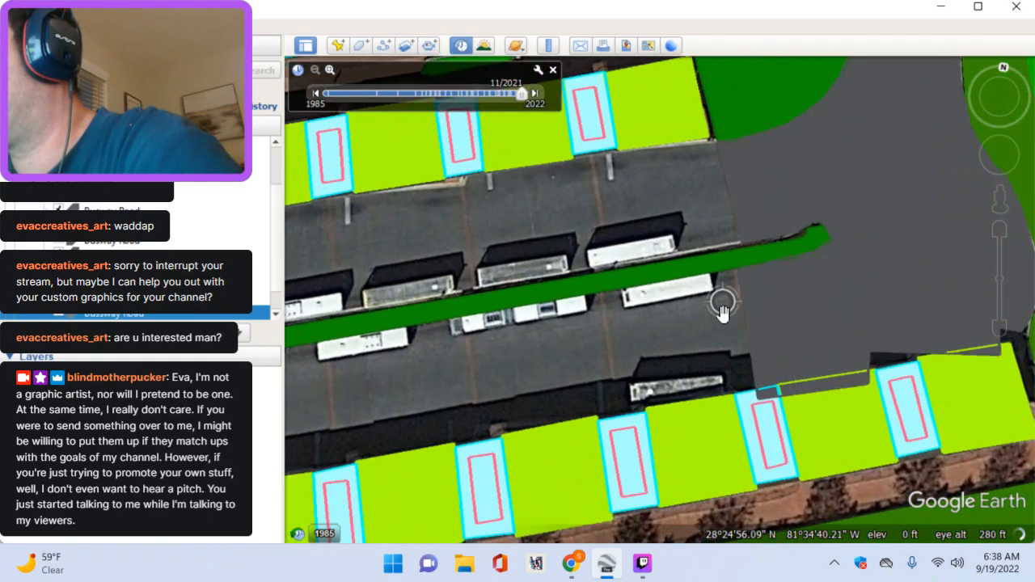
{"action": "key", "text": "Up"}
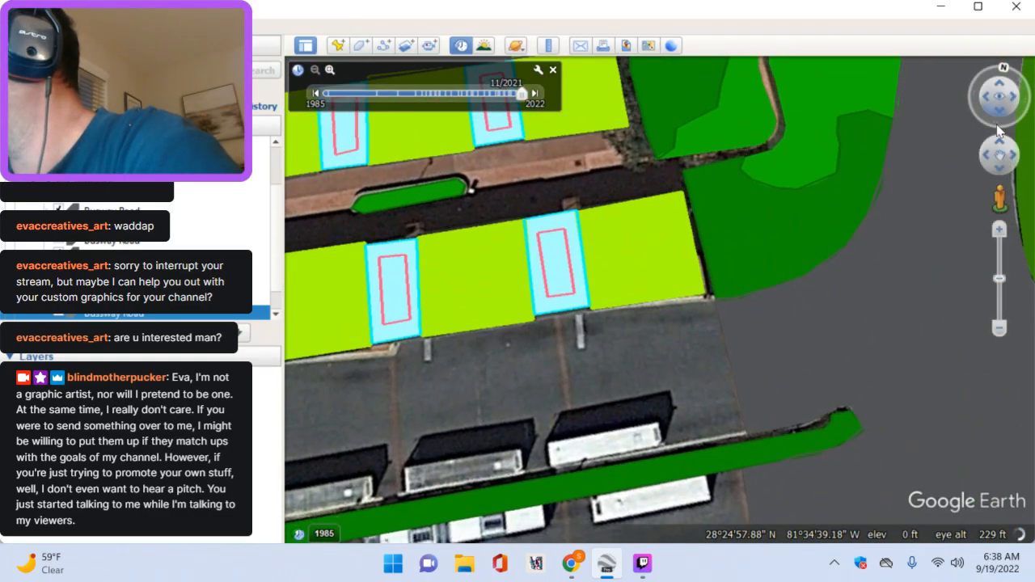
{"action": "left_click", "coordinate": [999, 110]}
{"action": "key", "text": "Up"}
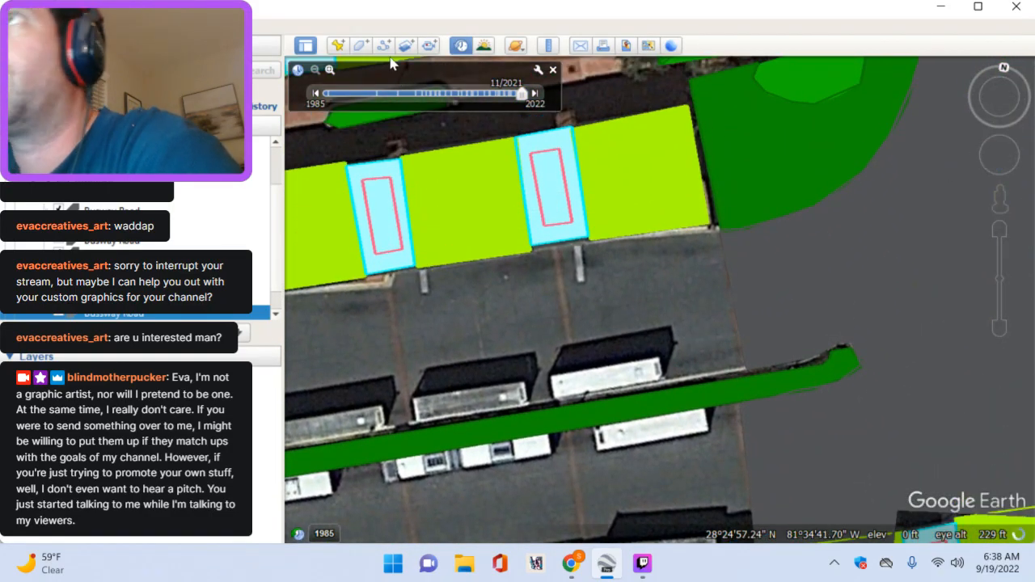
{"action": "left_click", "coordinate": [362, 46]}
{"action": "left_click", "coordinate": [718, 232]}
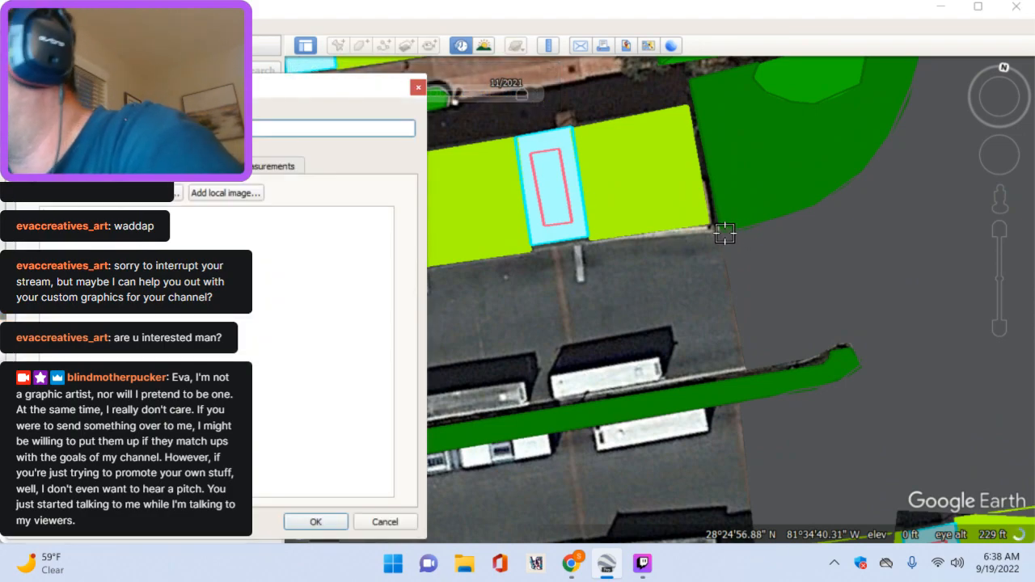
Step: Extend the road polygon west along the platform row's southern edge, placing both corner points at the second cyan block from the eastern end
{"action": "key", "text": "Left"}
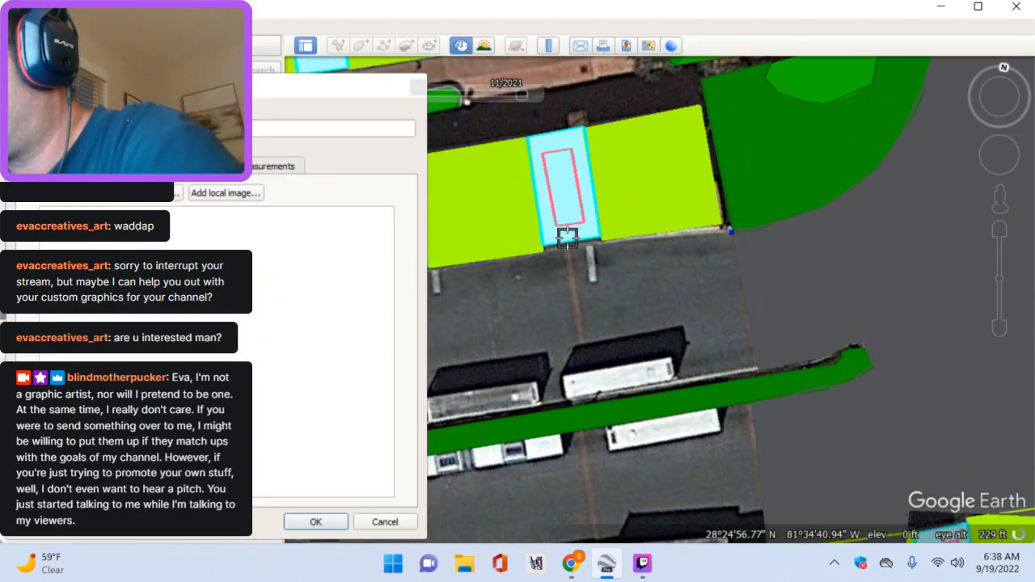
{"action": "key", "text": "Up"}
{"action": "left_click", "coordinate": [503, 307]}
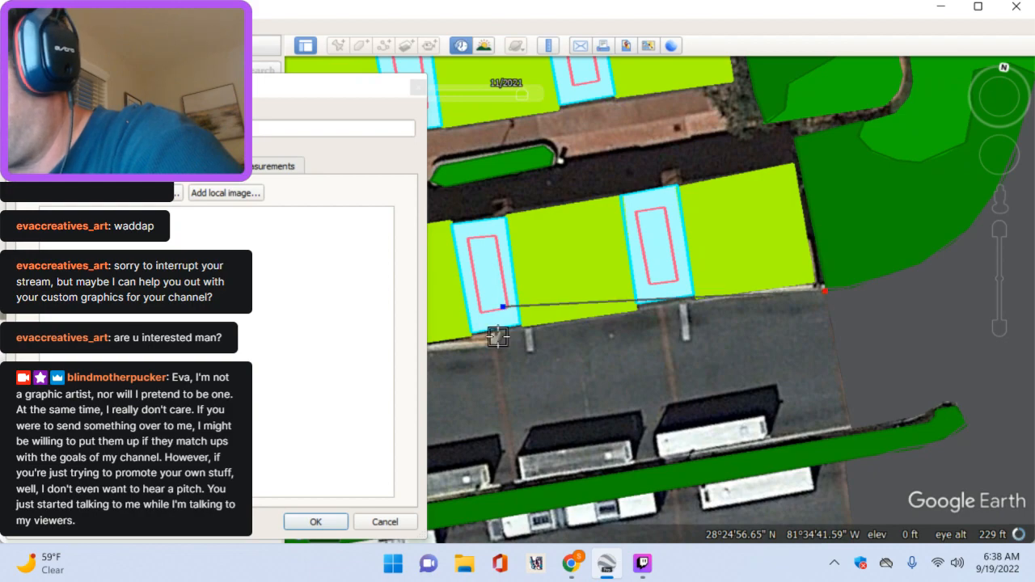
{"action": "left_click", "coordinate": [489, 344]}
{"action": "key", "text": "Left"}
{"action": "key", "text": "Down"}
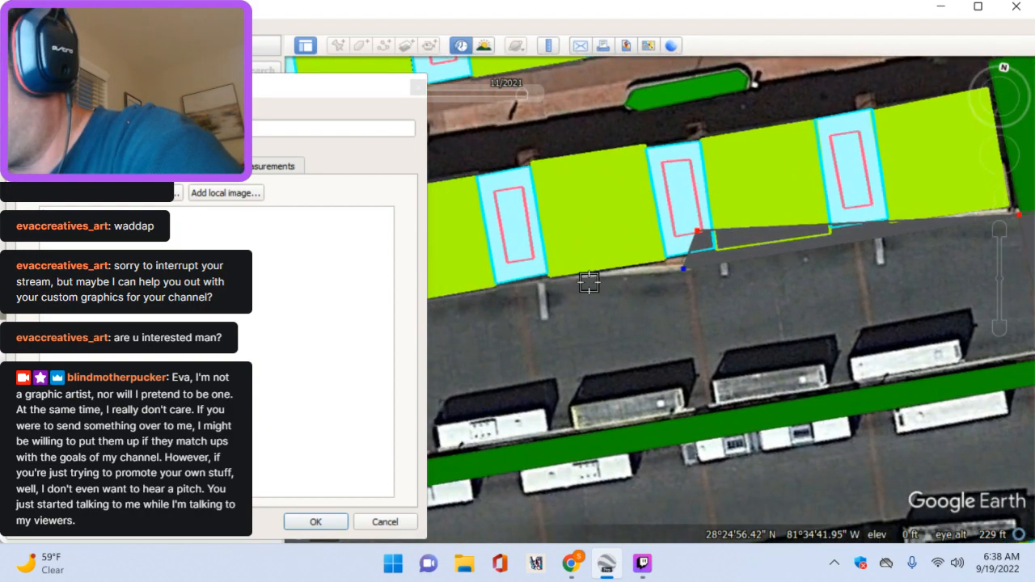
Step: Continue the boundary west and trace the stepped corner at the fourth cyan block of the northern platform row
{"action": "key", "text": "Left"}
{"action": "key", "text": "Left"}
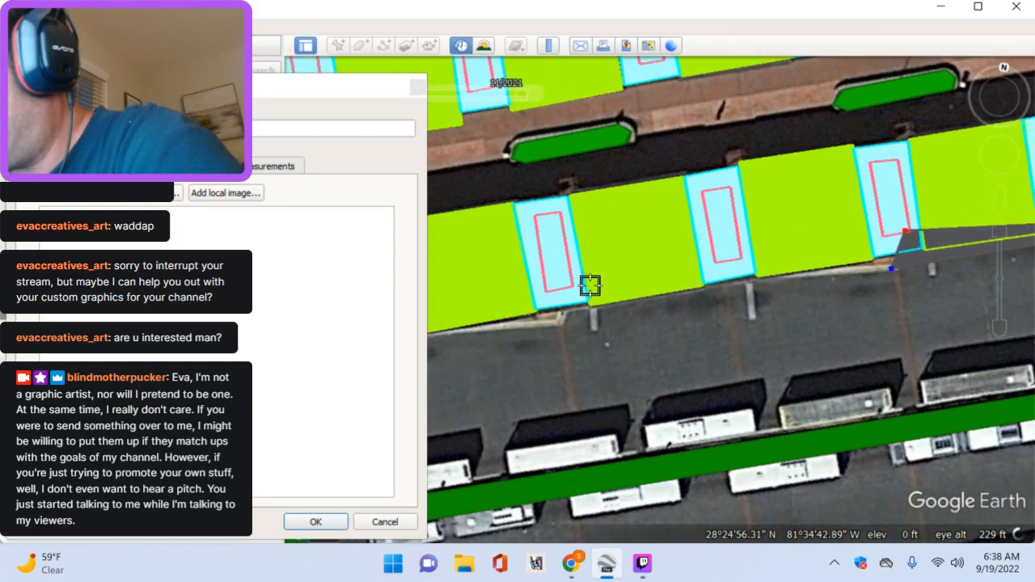
{"action": "left_click", "coordinate": [570, 283]}
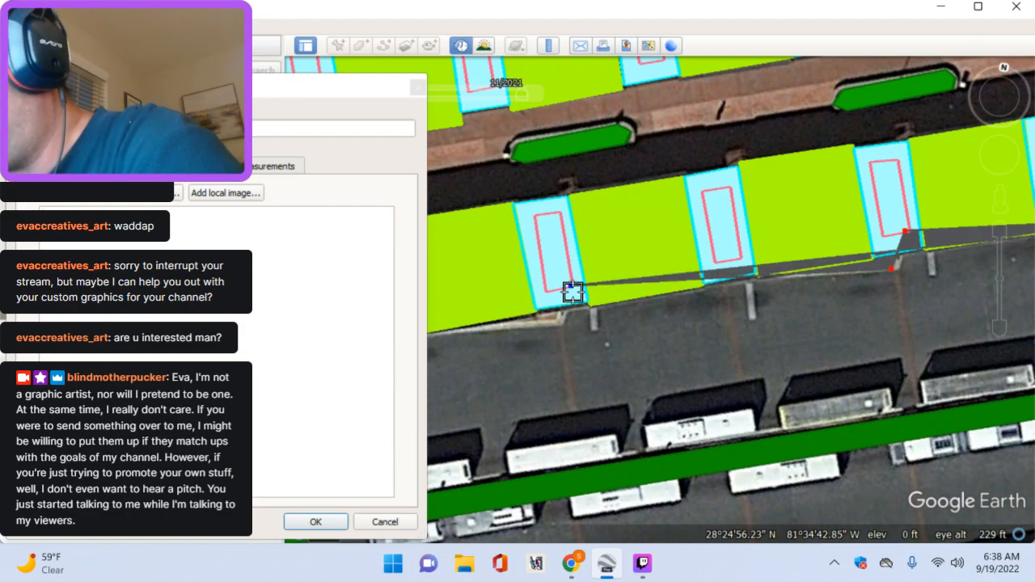
{"action": "left_click", "coordinate": [560, 327]}
{"action": "key", "text": "Down"}
{"action": "key", "text": "Left"}
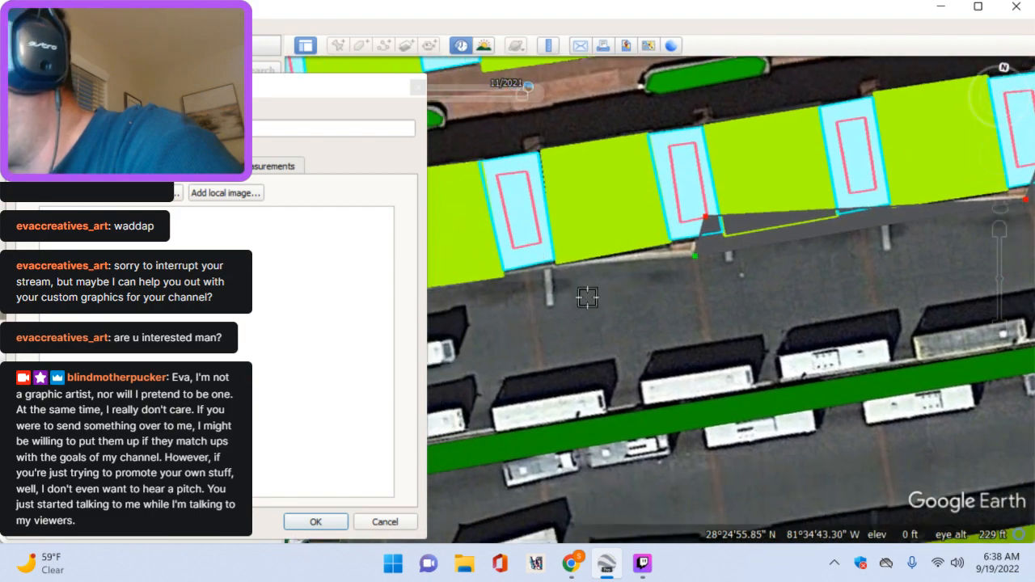
Step: Trace the stepped corner at the sixth cyan block and nudge its inner point slightly southwest
{"action": "key", "text": "Left"}
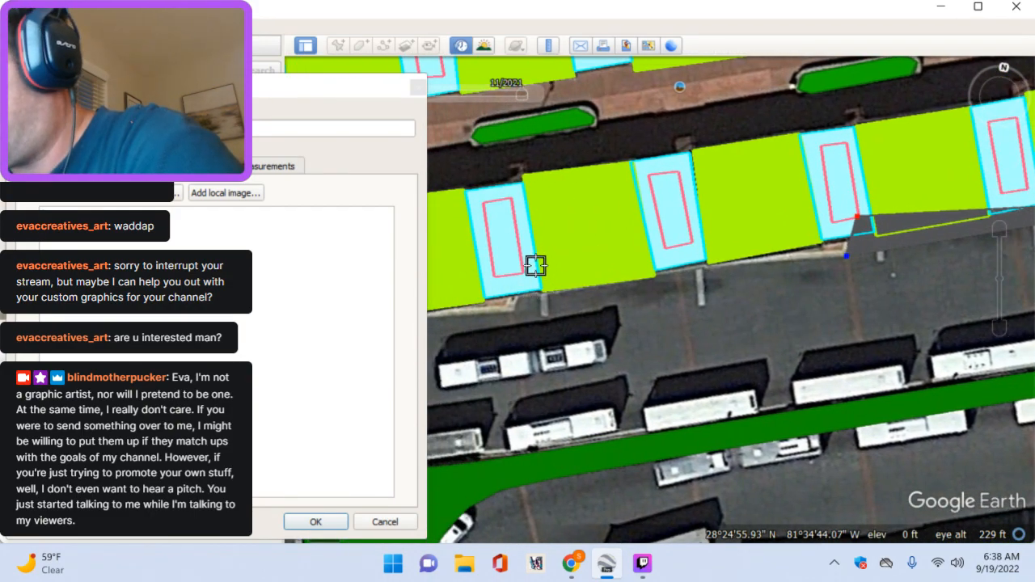
{"action": "left_click", "coordinate": [533, 262]}
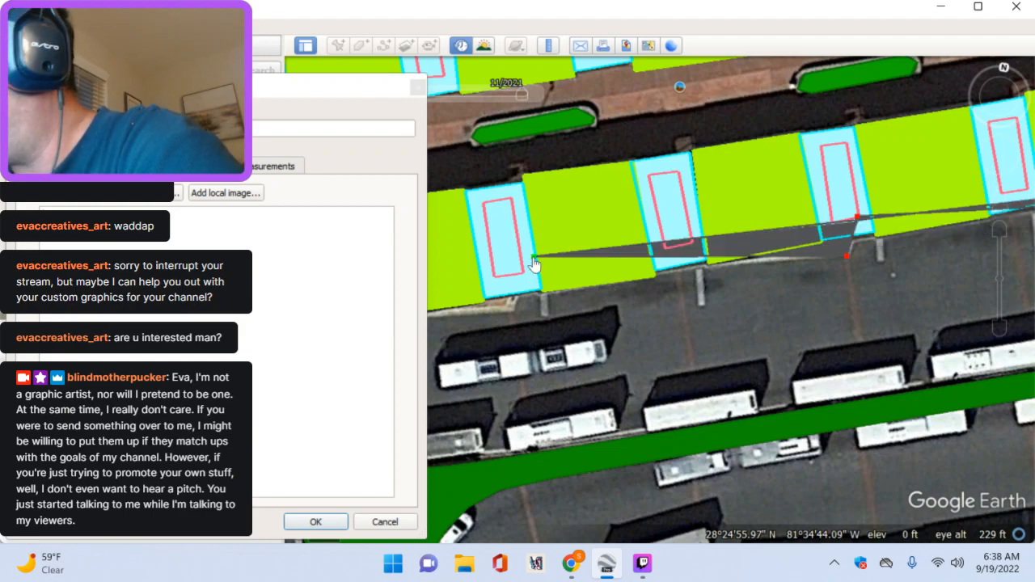
{"action": "key", "text": "Left"}
{"action": "left_click", "coordinate": [587, 307]}
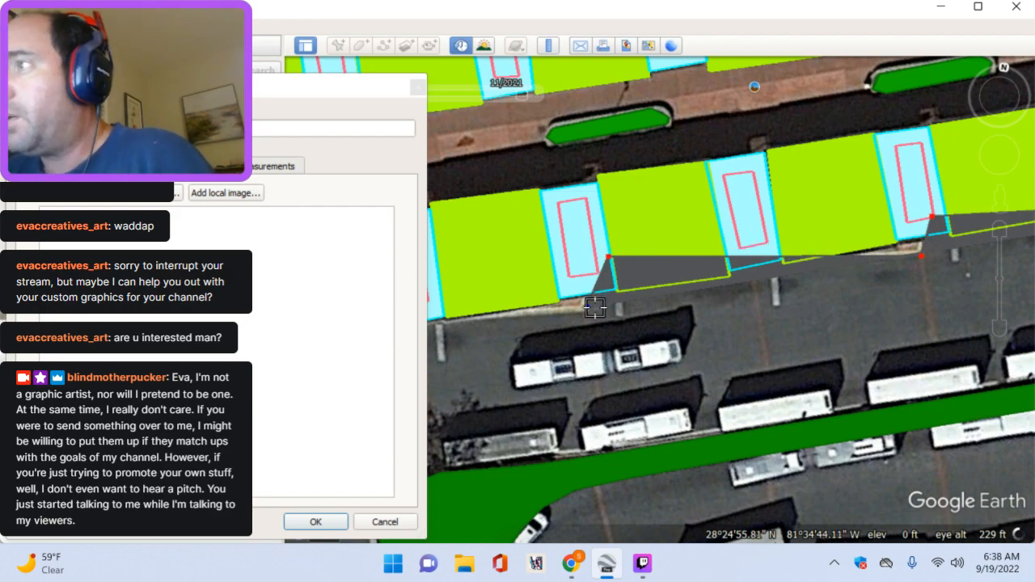
{"action": "key", "text": "Left"}
{"action": "key", "text": "Left"}
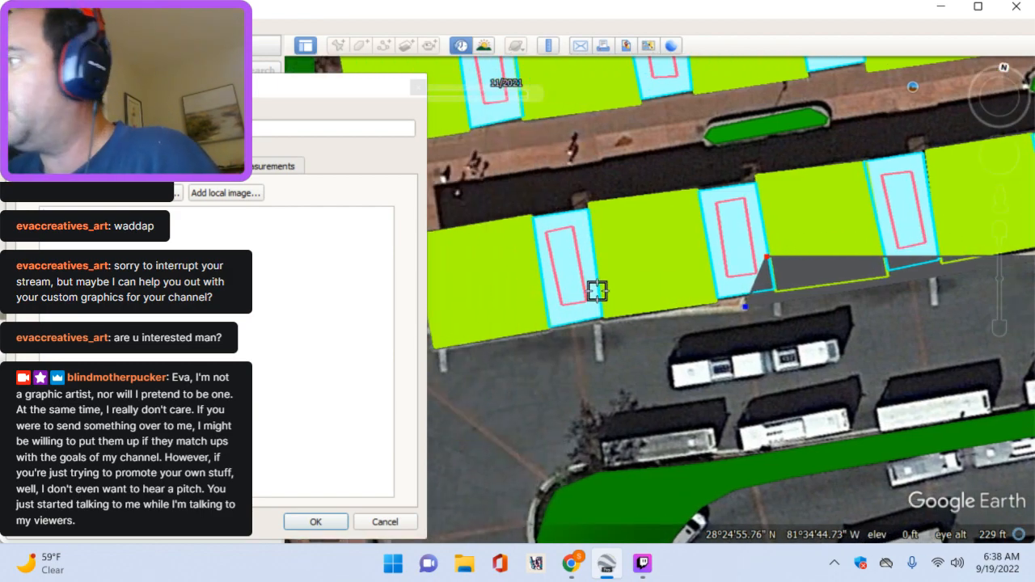
{"action": "left_click_drag", "start_coordinate": [767, 260], "coordinate": [762, 265]}
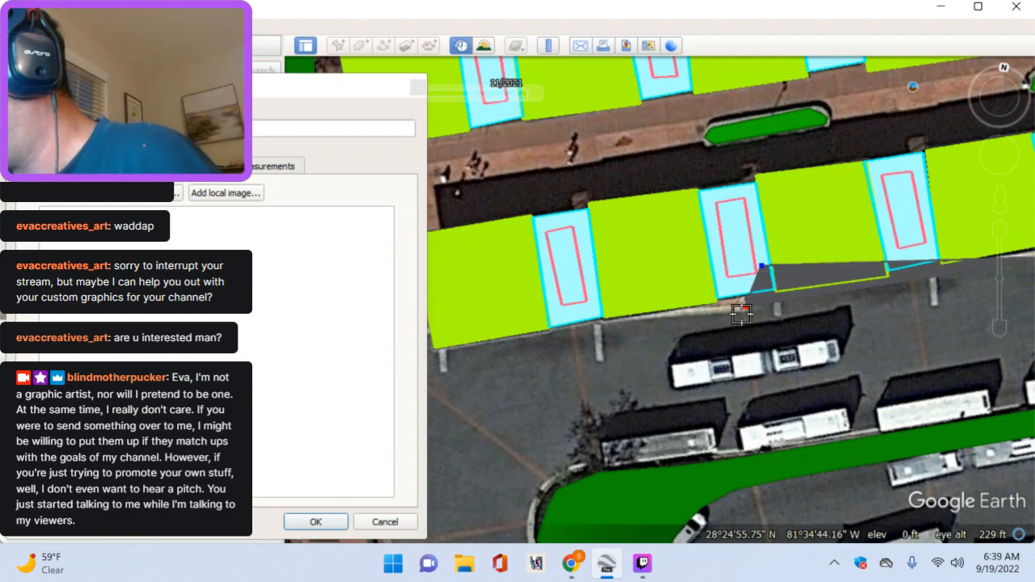
Step: Carry the boundary to the northern platform row's southwestern corner and across to the start of the brick walkway's curb
{"action": "key", "text": "Left"}
{"action": "key", "text": "Left"}
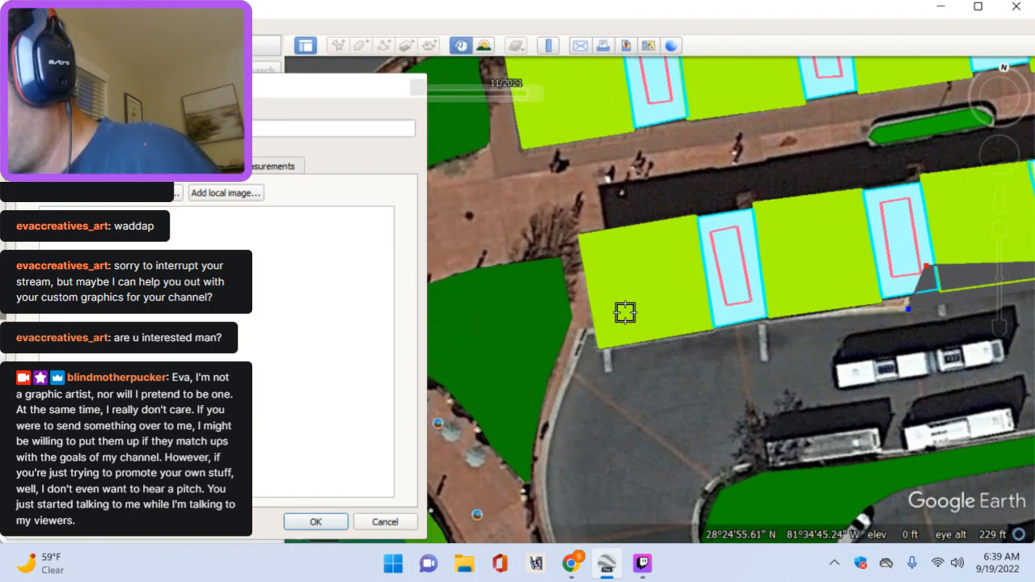
{"action": "left_click", "coordinate": [622, 312]}
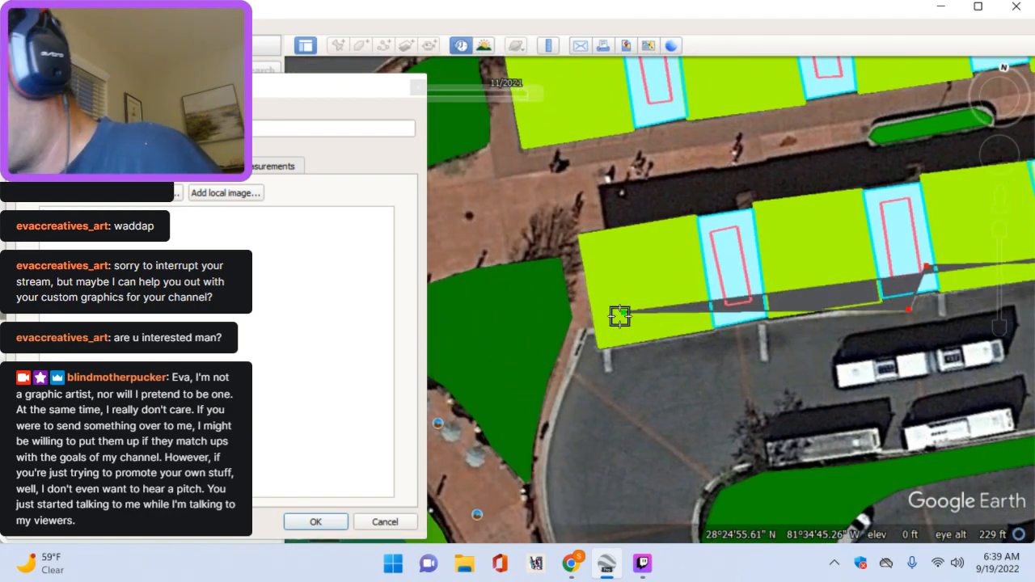
{"action": "left_click", "coordinate": [598, 336]}
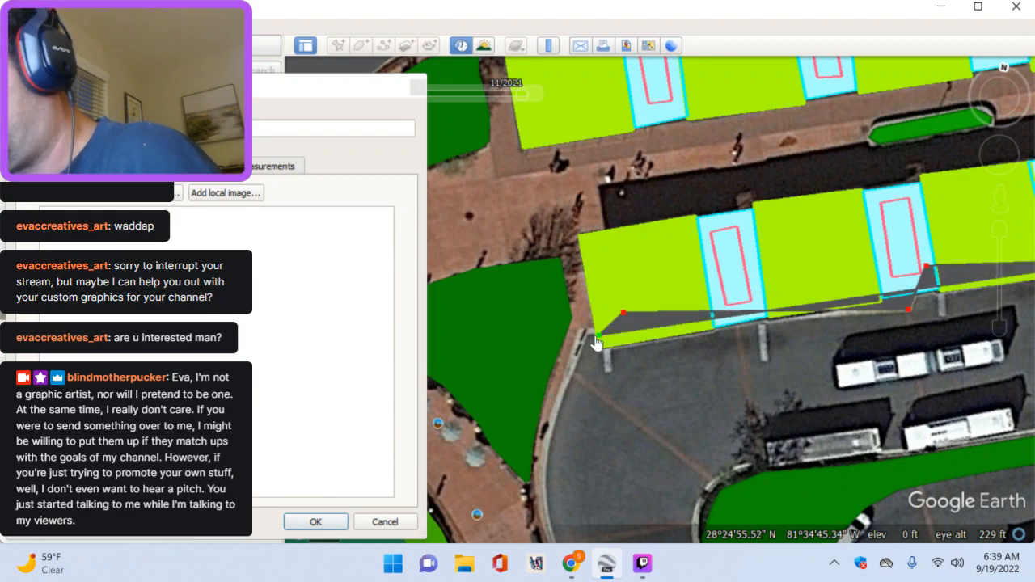
{"action": "left_click", "coordinate": [585, 335]}
{"action": "key", "text": "Left"}
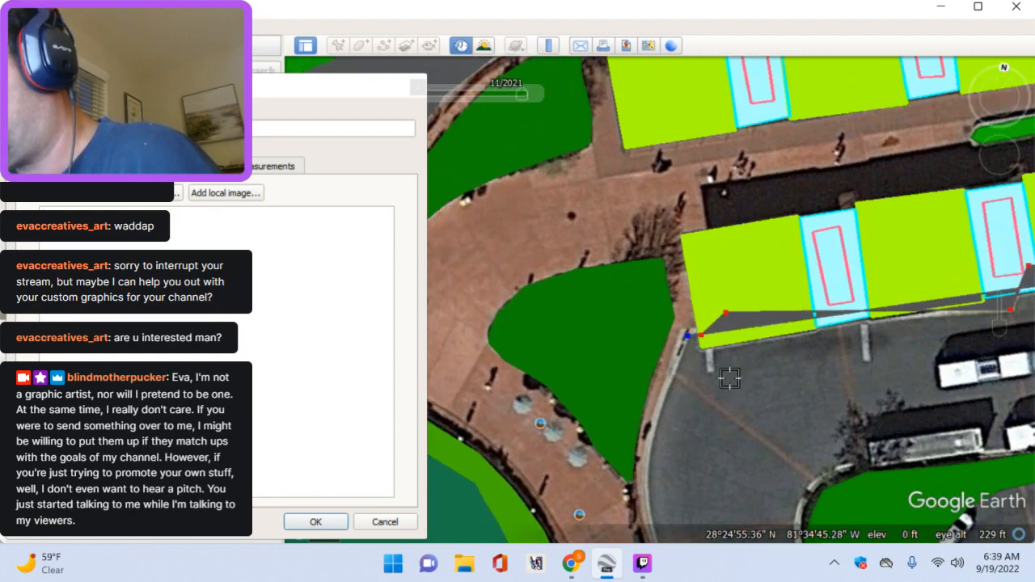
Step: Trace the road boundary south along the western curb, past the green triangle beside the brick walkway
{"action": "left_click", "coordinate": [665, 383]}
{"action": "key", "text": "Left"}
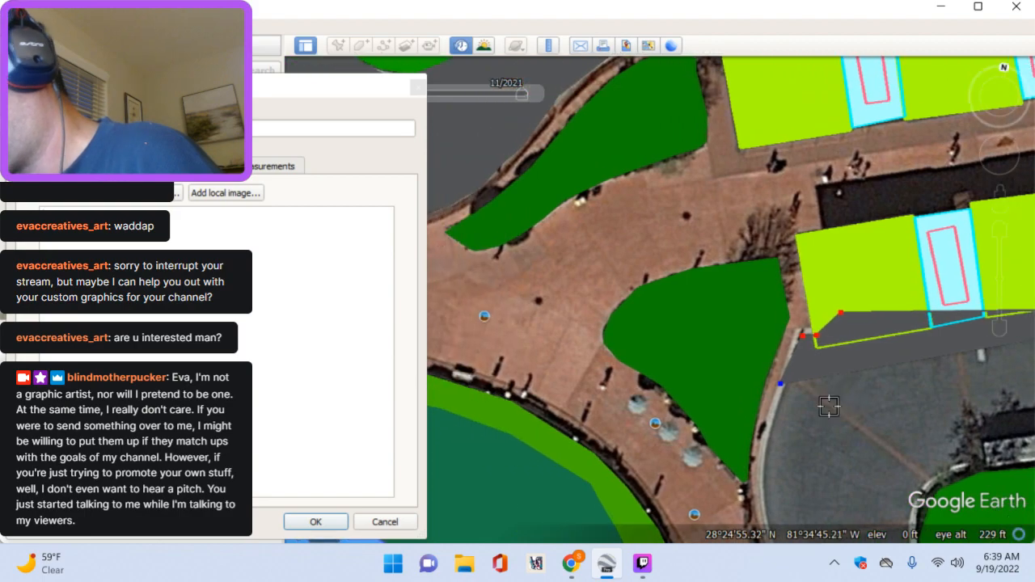
{"action": "left_click", "coordinate": [770, 426]}
{"action": "key", "text": "Left"}
{"action": "key", "text": "Down"}
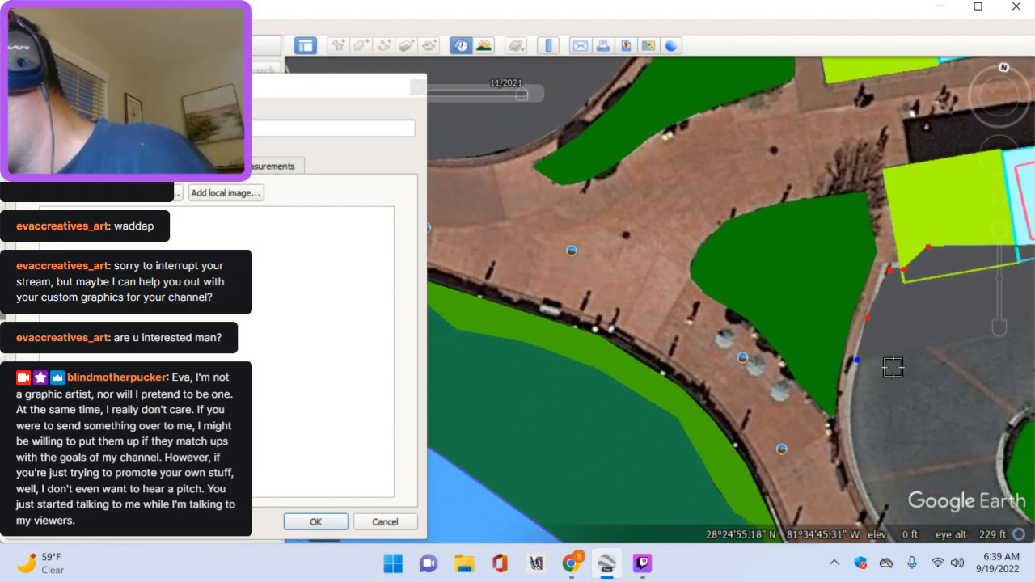
{"action": "key", "text": "Right"}
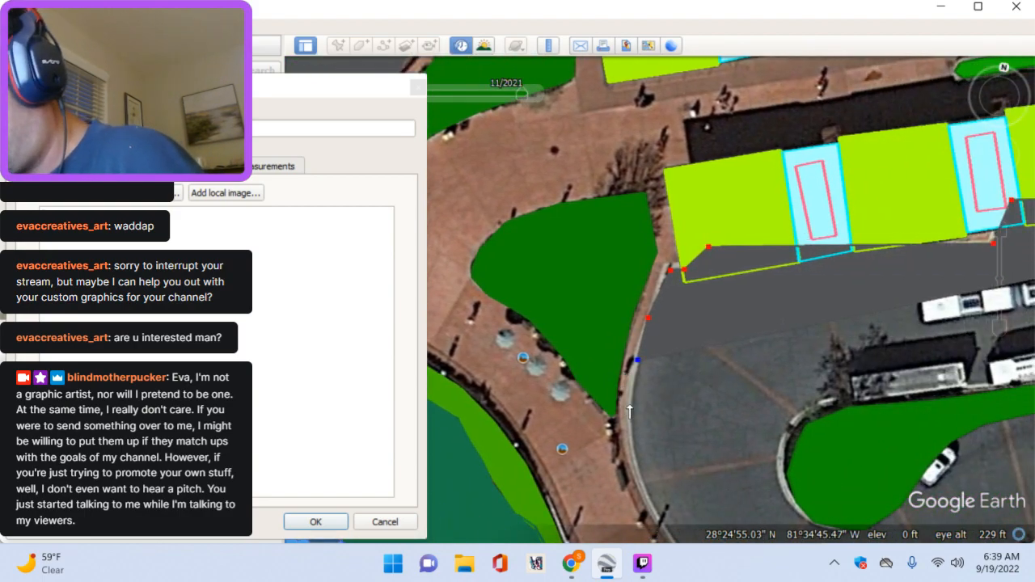
{"action": "left_click", "coordinate": [628, 403]}
{"action": "key", "text": "Down"}
Step: Follow the curved curb around the southwestern side of the turnaround to the first of the two parked cars
{"action": "left_click", "coordinate": [645, 310]}
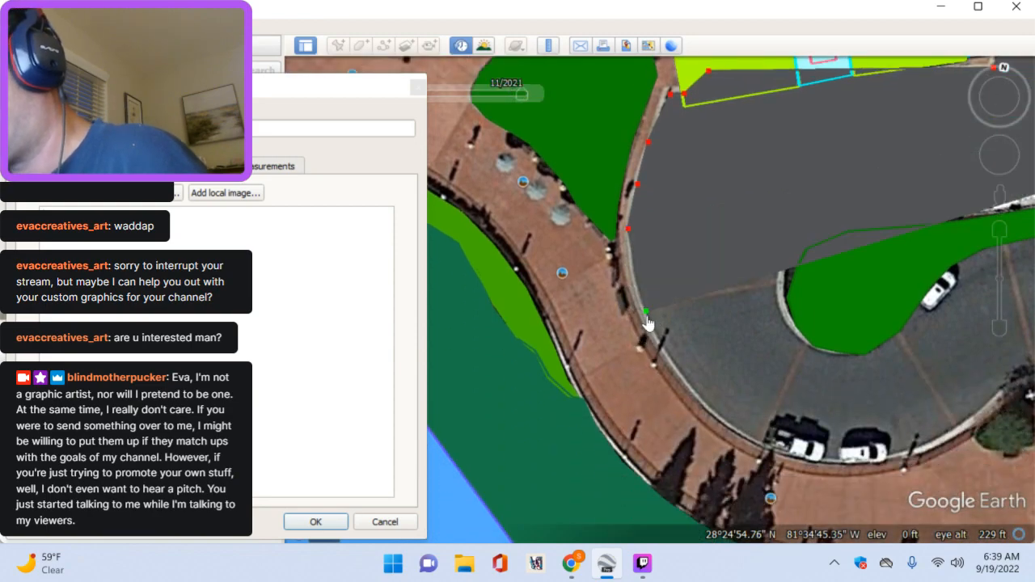
{"action": "left_click", "coordinate": [673, 364]}
{"action": "left_click", "coordinate": [705, 407]}
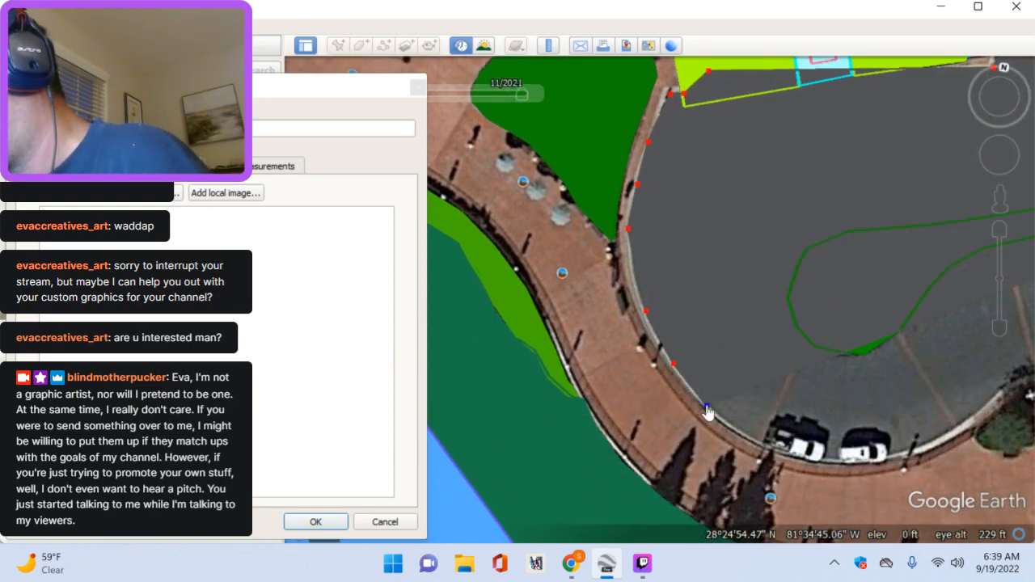
{"action": "left_click", "coordinate": [745, 439]}
{"action": "left_click", "coordinate": [809, 459]}
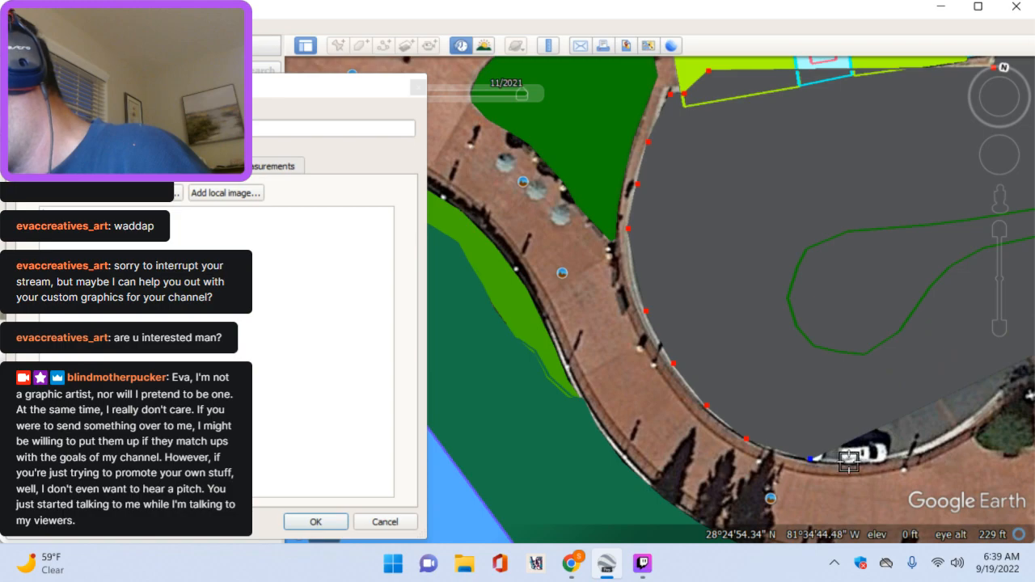
Step: Trace the curb northeast past the tree, adjust the last curb point, and reach the southern platform row's northwestern corner
{"action": "key", "text": "Right"}
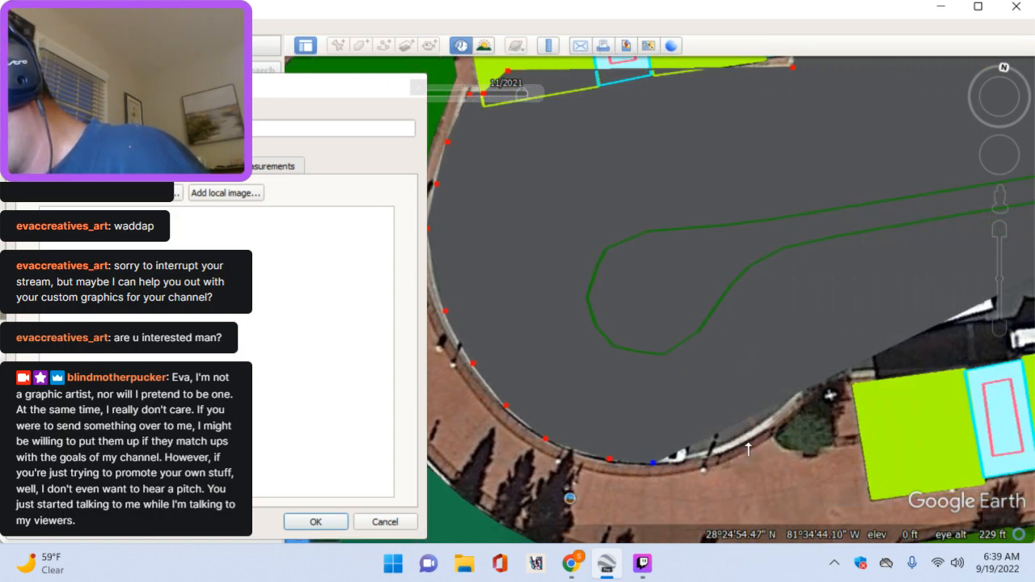
{"action": "left_click", "coordinate": [748, 443]}
{"action": "left_click", "coordinate": [782, 392]}
{"action": "left_click", "coordinate": [800, 381]}
{"action": "middle_click_drag", "start_coordinate": [887, 425], "coordinate": [646, 450]}
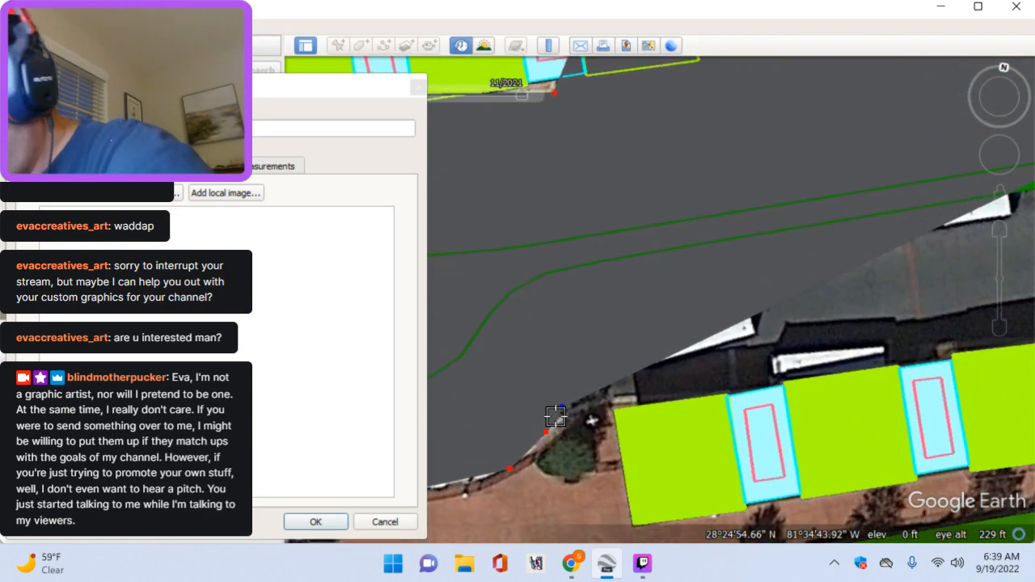
{"action": "left_click_drag", "start_coordinate": [562, 407], "coordinate": [572, 413]}
{"action": "left_click", "coordinate": [635, 402]}
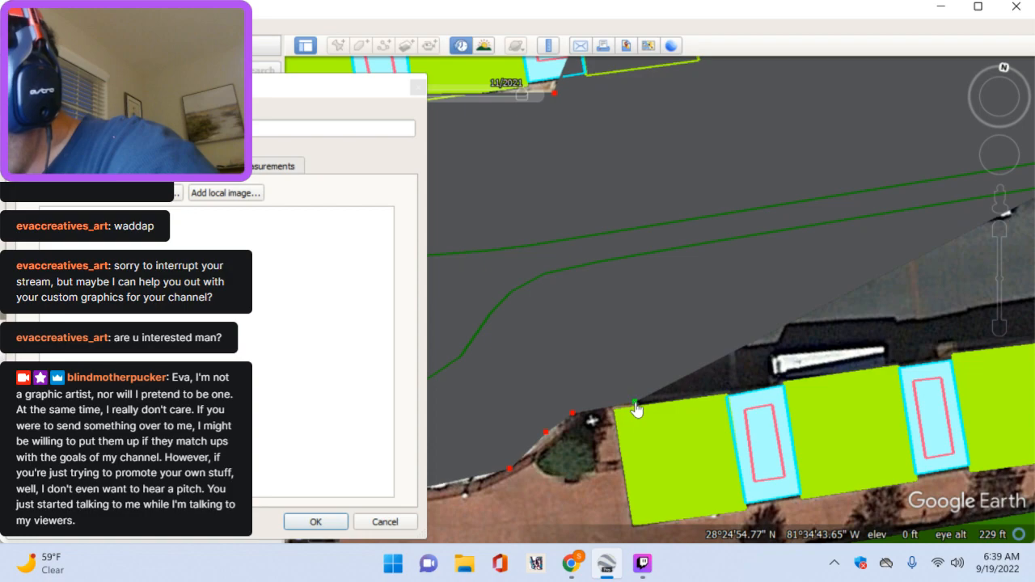
Step: Continue east along the southern platform row's northern edge, tracing the step at its second cyan block from the west
{"action": "key", "text": "Right"}
{"action": "key", "text": "Down"}
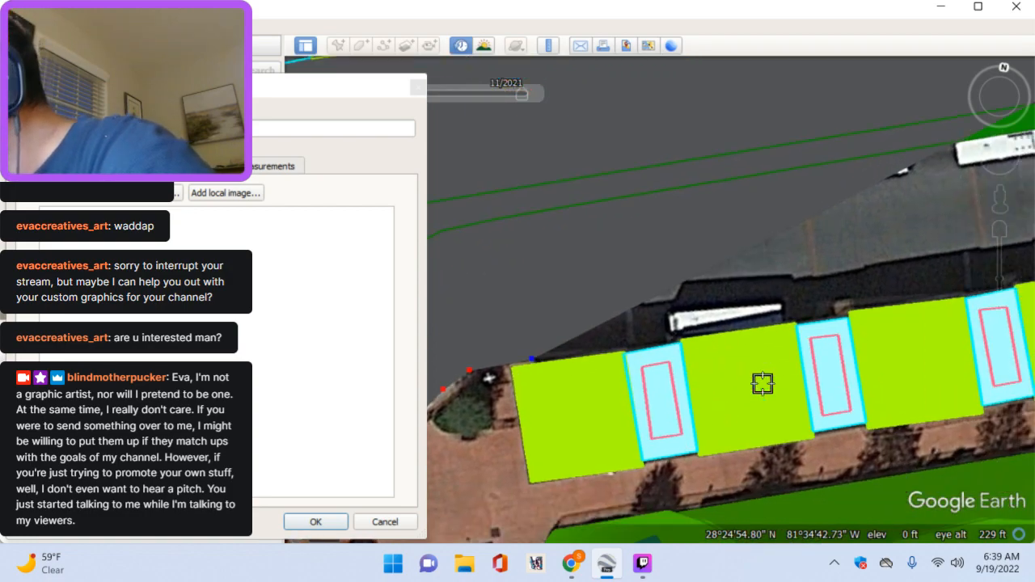
{"action": "left_click", "coordinate": [831, 346]}
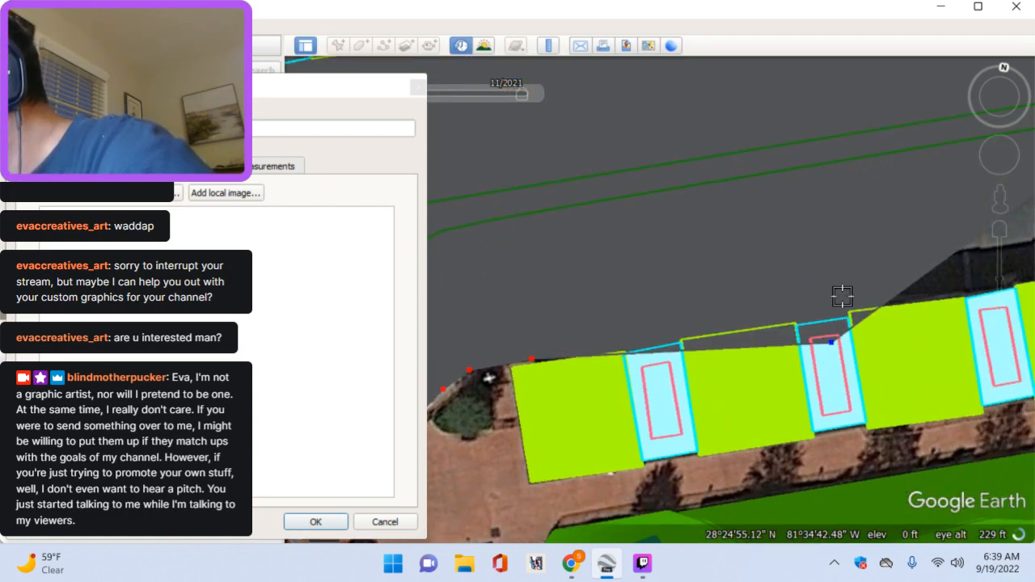
{"action": "left_click", "coordinate": [837, 305]}
{"action": "key", "text": "Right"}
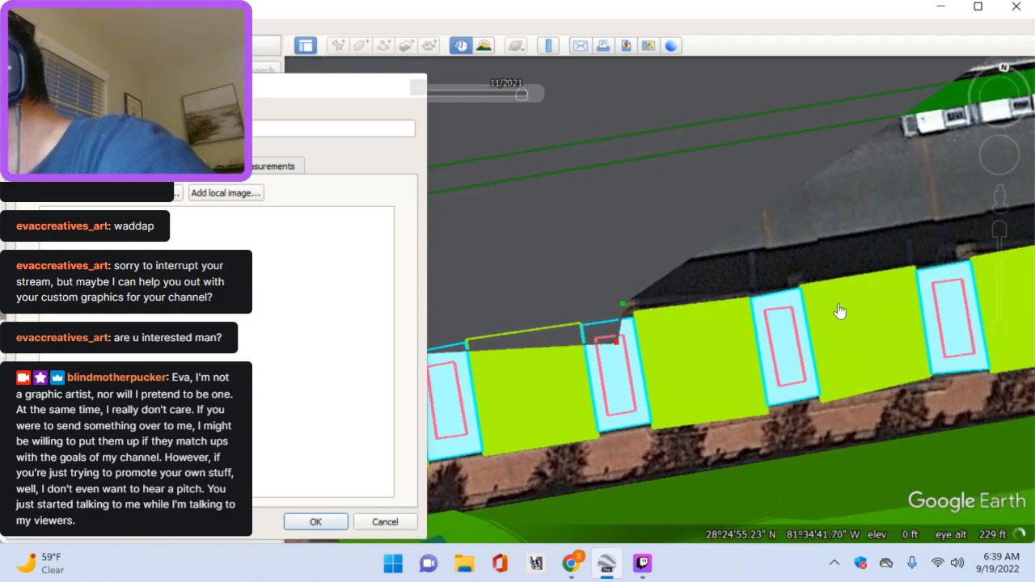
Step: Extend the boundary east over the fourth and fifth cyan blocks' stepped corners to the northern end of the sixth block
{"action": "left_click", "coordinate": [873, 295]}
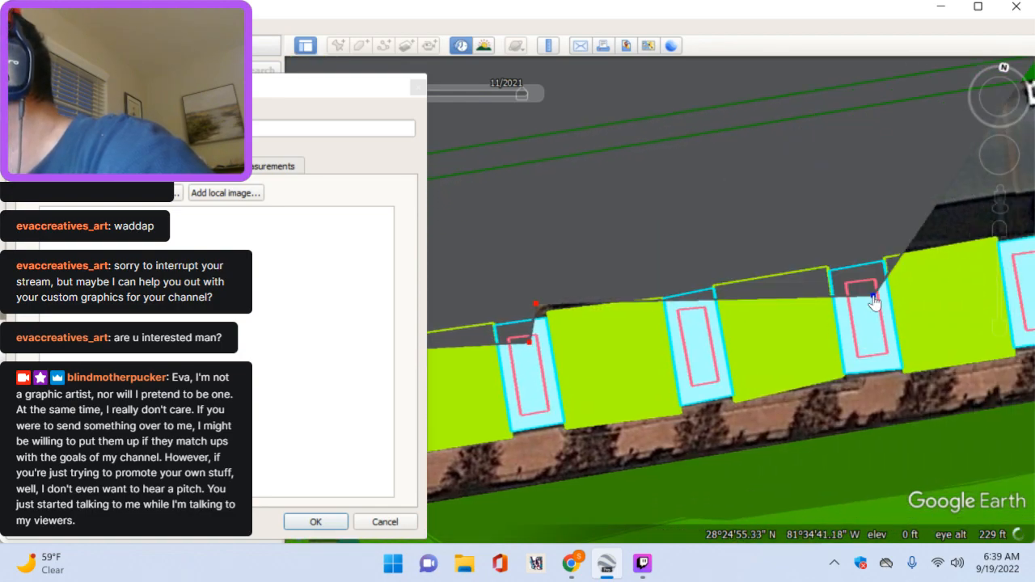
{"action": "left_click", "coordinate": [874, 265]}
{"action": "key", "text": "Right"}
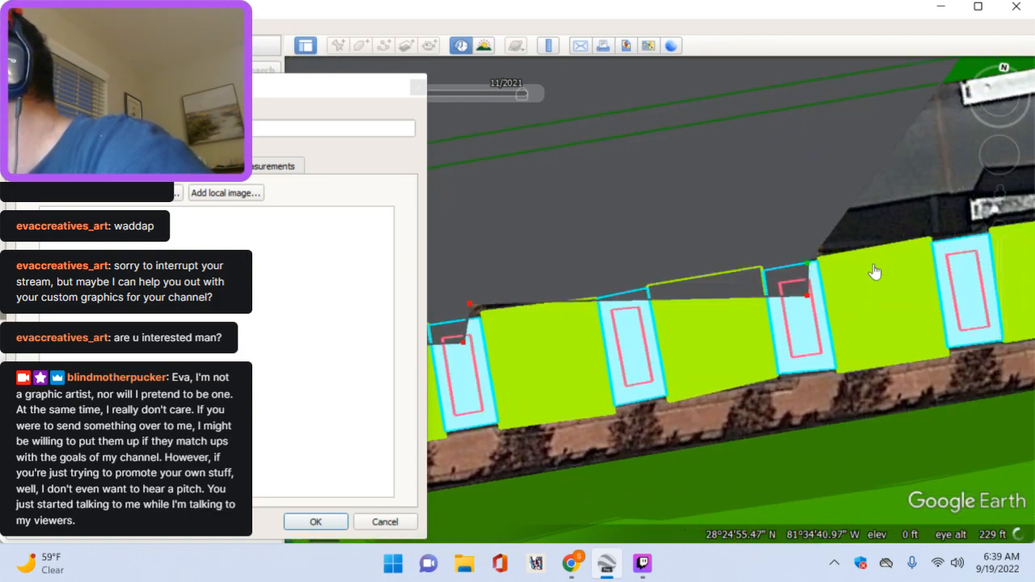
{"action": "left_click", "coordinate": [774, 320]}
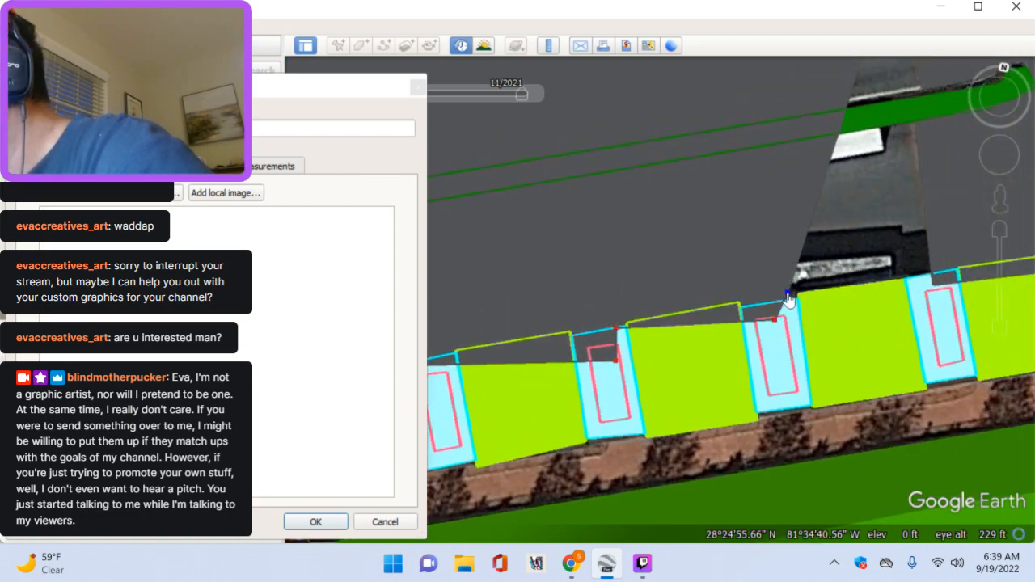
{"action": "key", "text": "Right"}
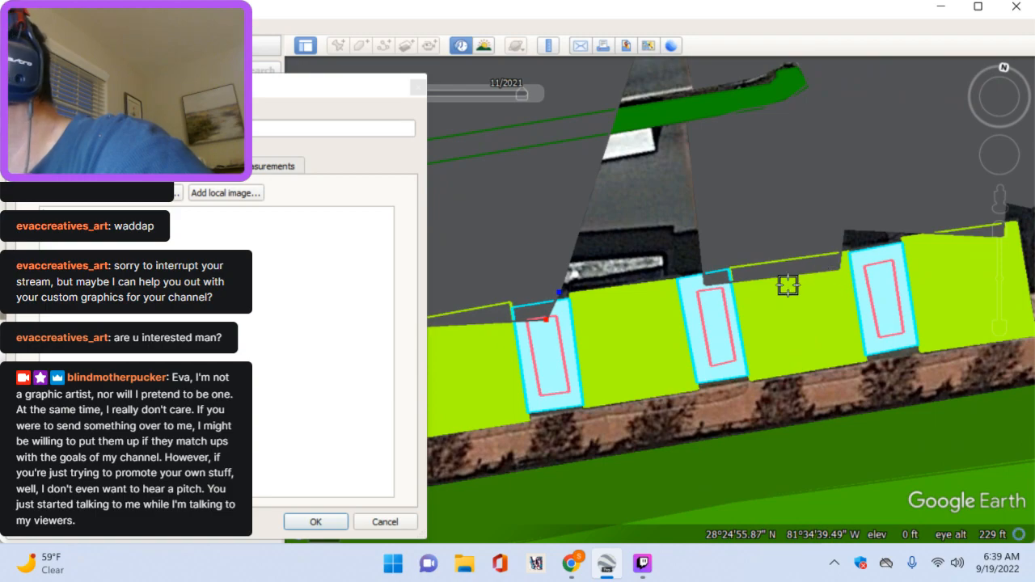
{"action": "left_click", "coordinate": [707, 285]}
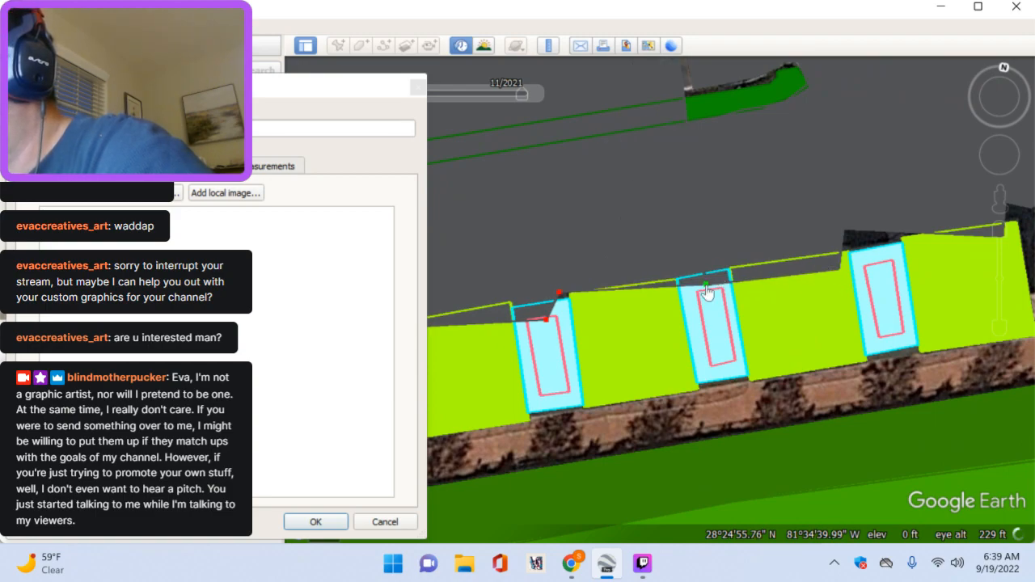
Step: Carry the boundary across the road to the narrow green median's southern edge near its eastern end, then west to where it widens
{"action": "left_click", "coordinate": [683, 123]}
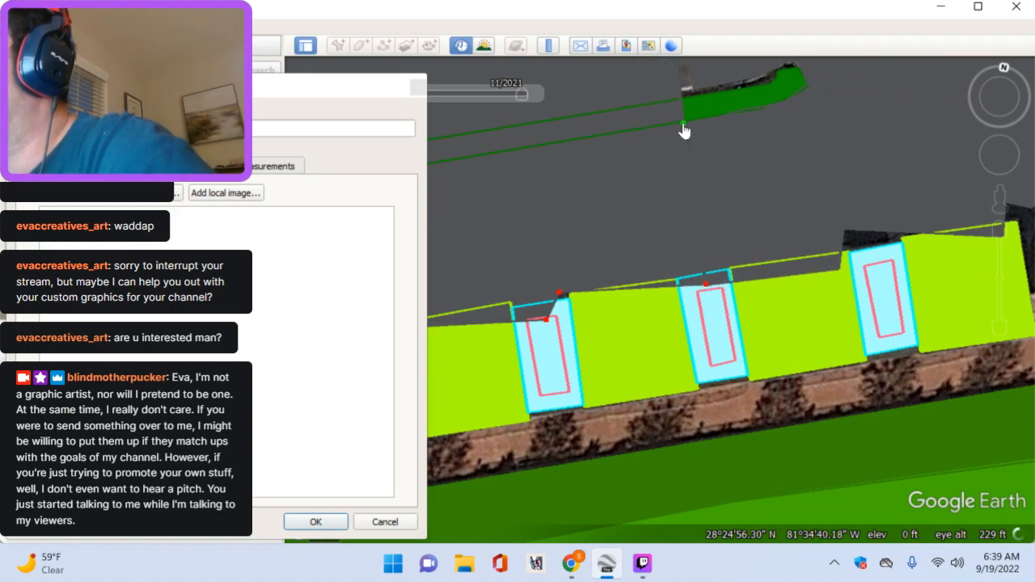
{"action": "key", "text": "Left"}
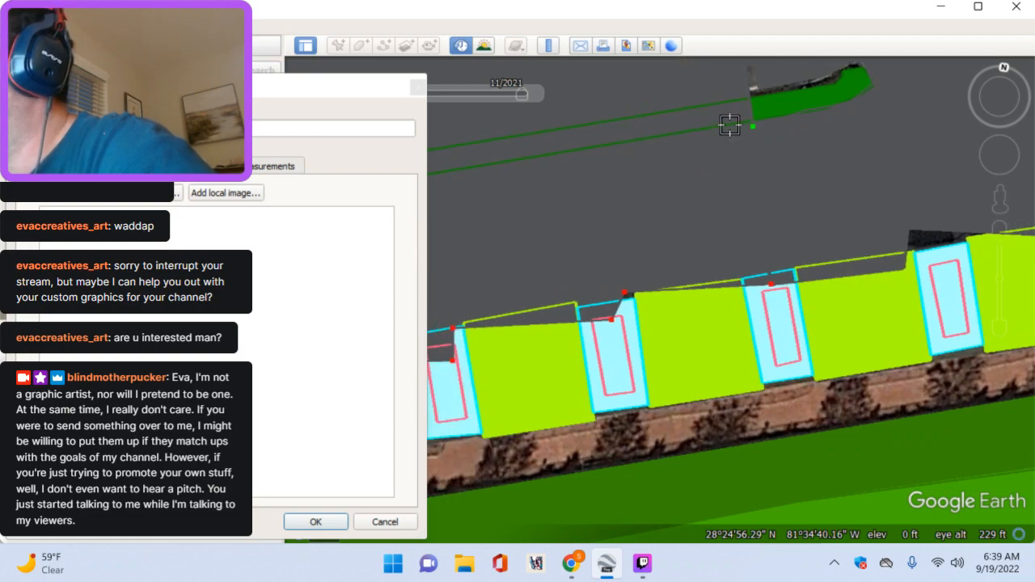
{"action": "key", "text": "Left"}
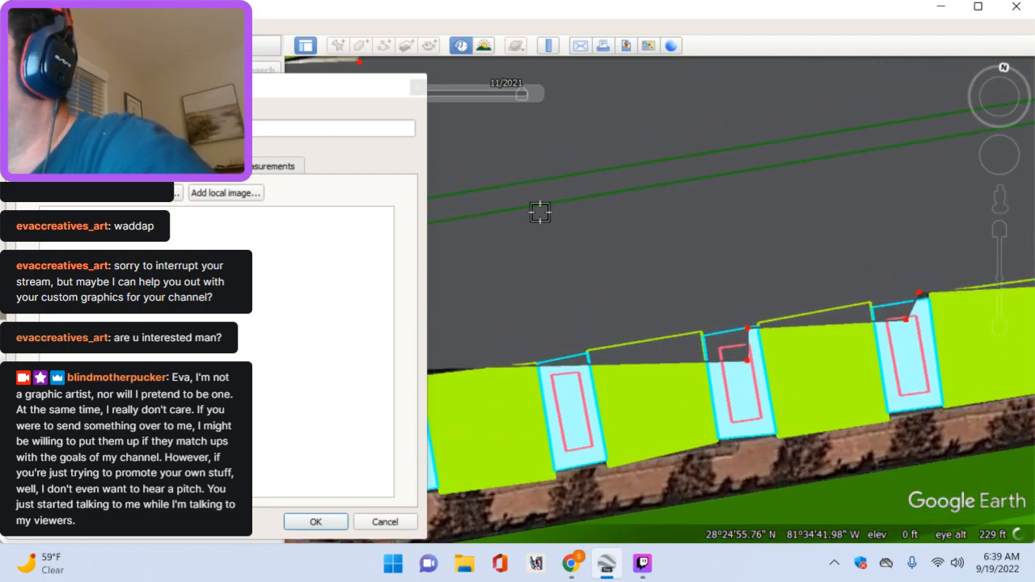
{"action": "key", "text": "Down"}
{"action": "key", "text": "Left"}
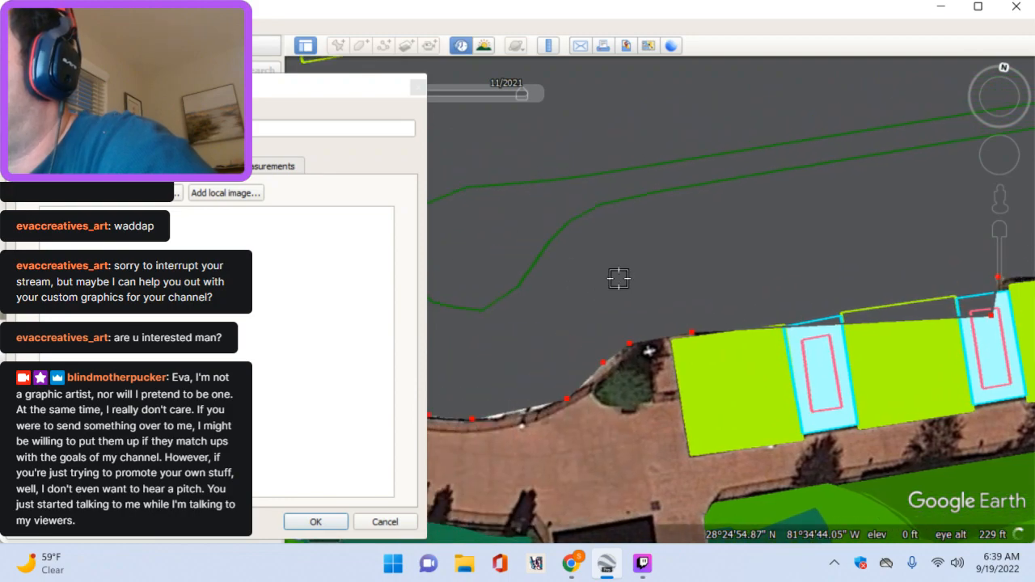
{"action": "left_click", "coordinate": [660, 208]}
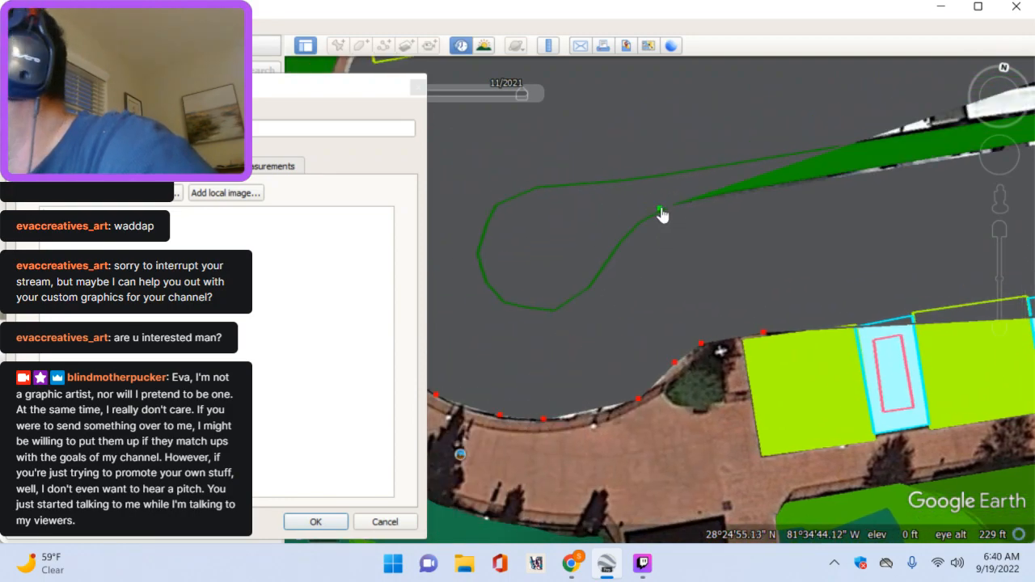
{"action": "key", "text": "Right"}
{"action": "key", "text": "Left"}
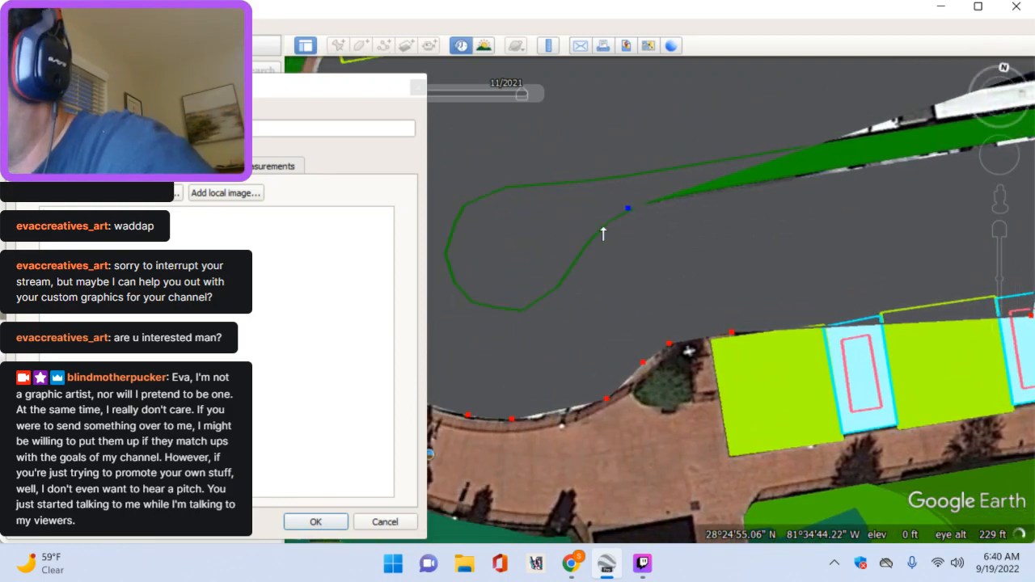
Step: Trace the southeastern and southern curve of the median's rounded western end, past the white car to its southwestern corner
{"action": "left_click", "coordinate": [602, 227]}
{"action": "left_click", "coordinate": [588, 248]}
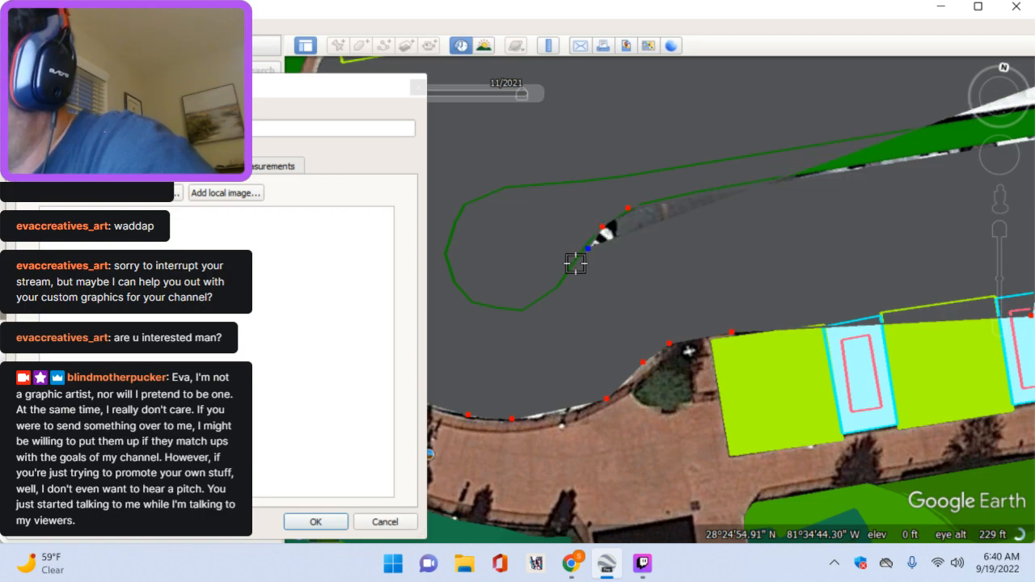
{"action": "left_click", "coordinate": [566, 276]}
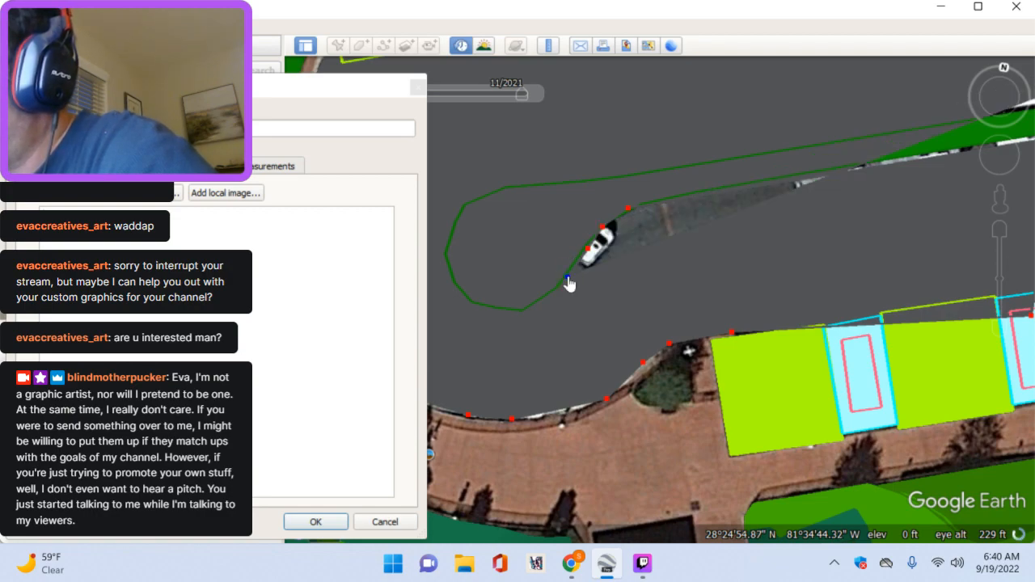
{"action": "left_click", "coordinate": [535, 308]}
{"action": "left_click", "coordinate": [504, 312]}
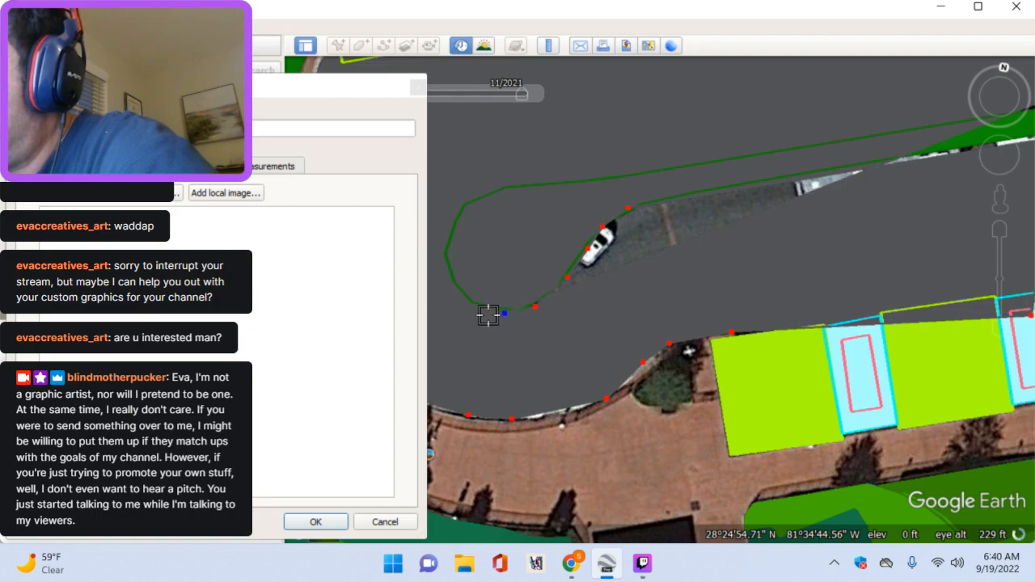
{"action": "key", "text": "Left"}
{"action": "left_click", "coordinate": [580, 304]}
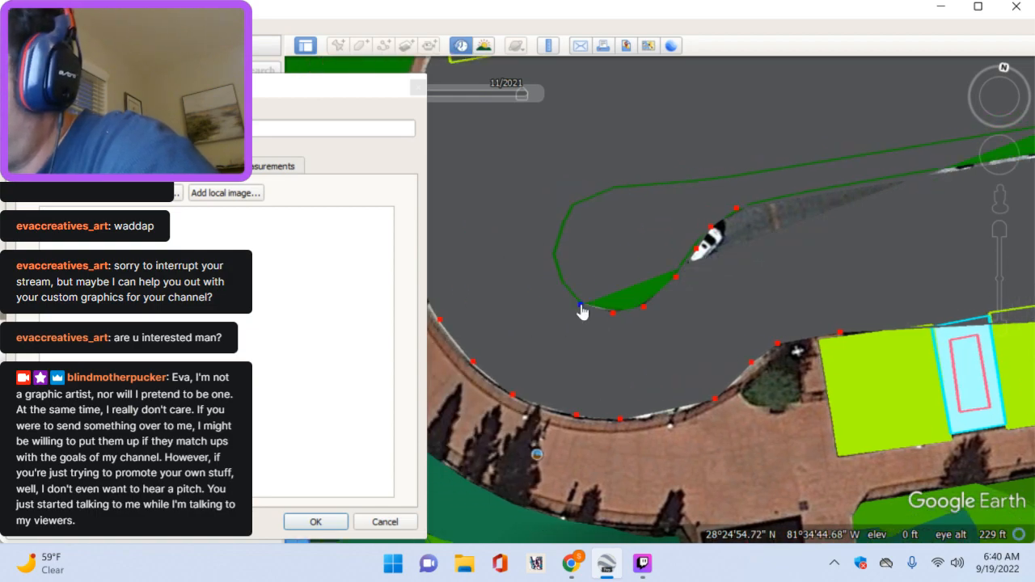
Step: Follow the western curve of the median's rounded end north to the start of its northern edge
{"action": "left_click", "coordinate": [556, 271]}
{"action": "left_click", "coordinate": [554, 251]}
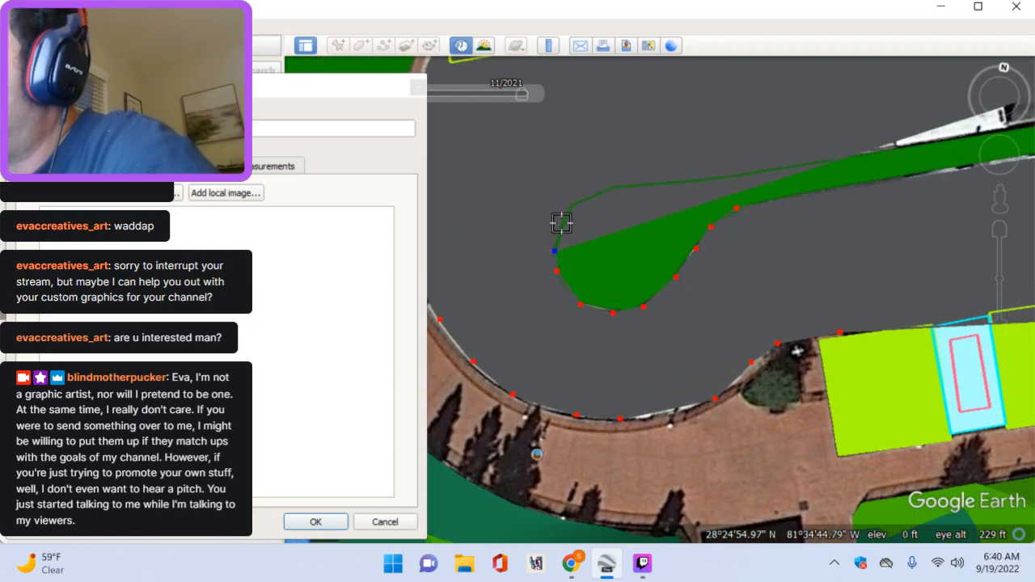
{"action": "left_click", "coordinate": [569, 216]}
{"action": "left_click", "coordinate": [583, 200]}
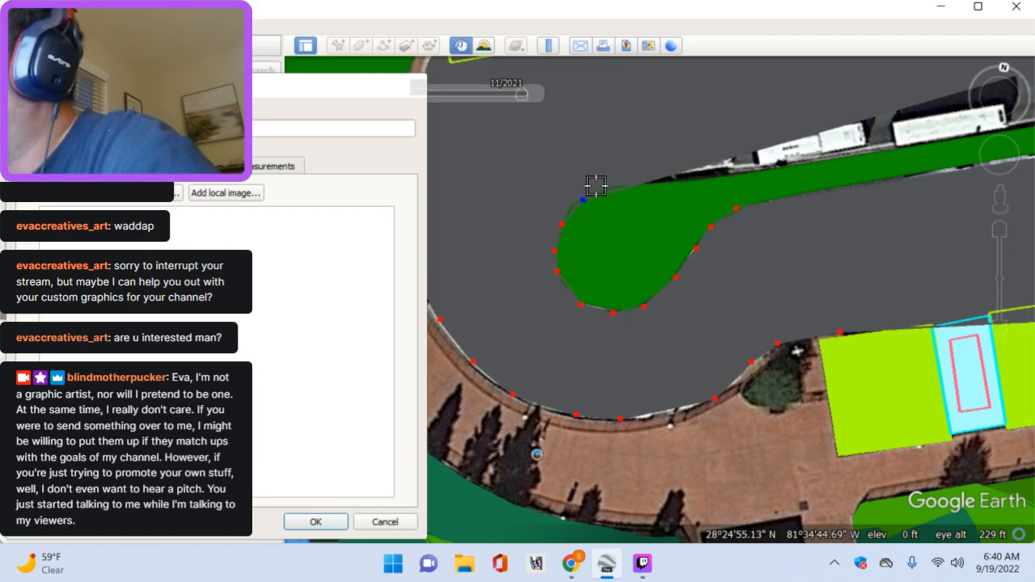
{"action": "left_click", "coordinate": [598, 186]}
{"action": "left_click", "coordinate": [601, 179]}
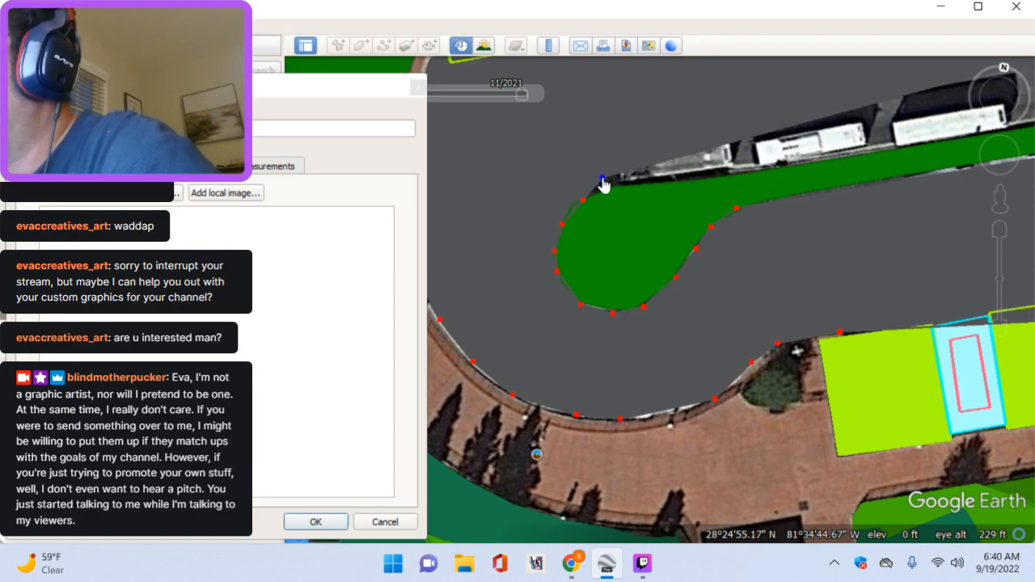
Step: Trace the median's northern edge east past the row of parked buses to a point near its eastern end
{"action": "left_click", "coordinate": [701, 173]}
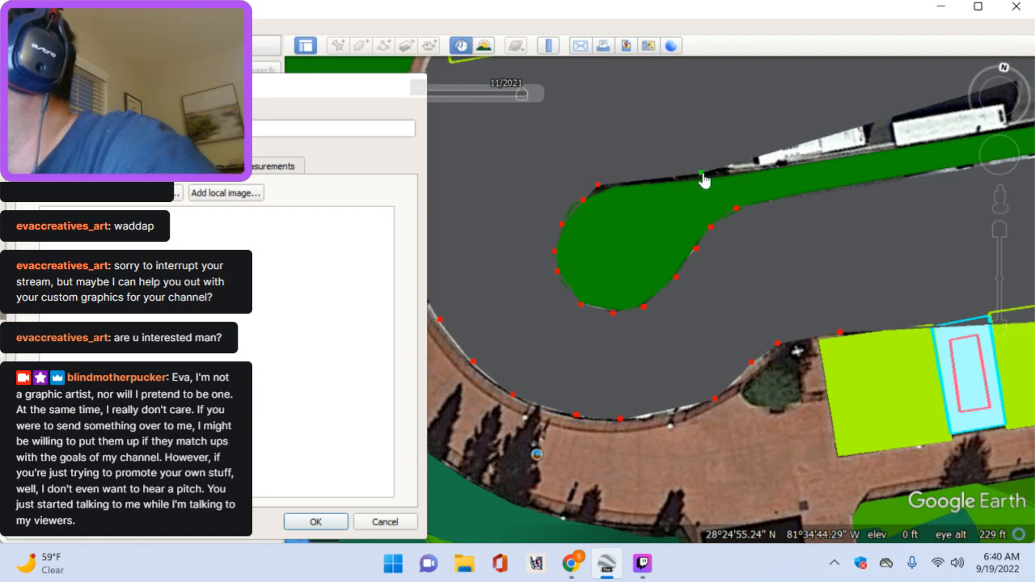
{"action": "left_click", "coordinate": [787, 159]}
{"action": "key", "text": "Right"}
{"action": "key", "text": "Right"}
{"action": "key", "text": "Up"}
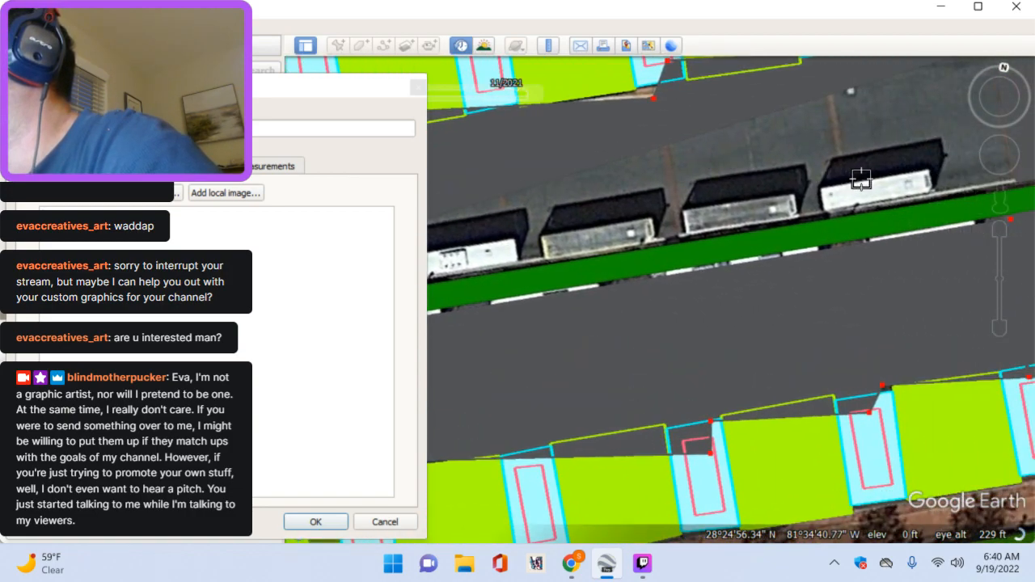
{"action": "left_click", "coordinate": [793, 180]}
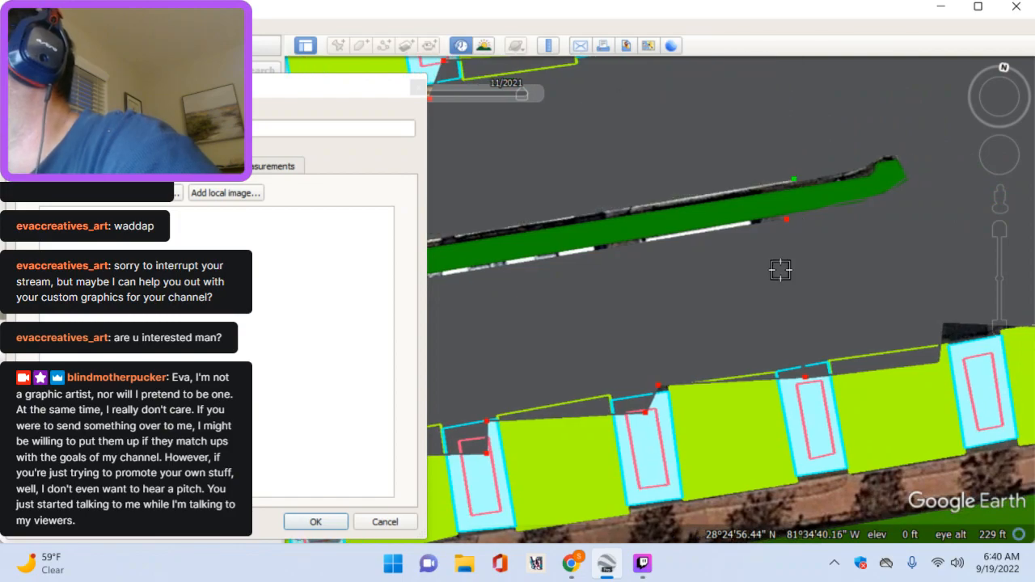
Step: Check the traced outline around the turnaround and save the finished Busway Road polygon
{"action": "scroll", "coordinate": [781, 270], "scroll_direction": "down", "scroll_amount": 3}
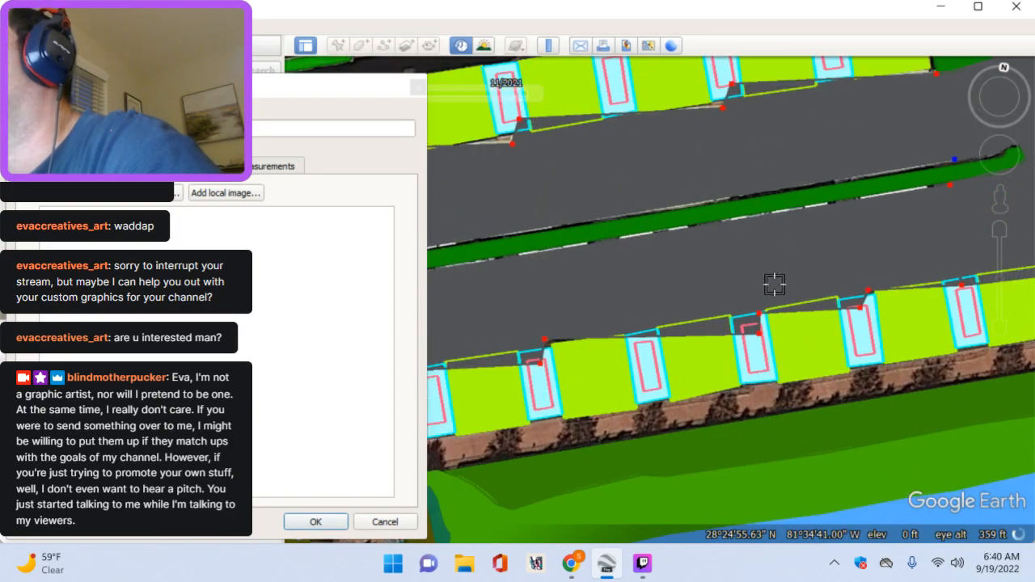
{"action": "key", "text": "Left"}
{"action": "key", "text": "Down"}
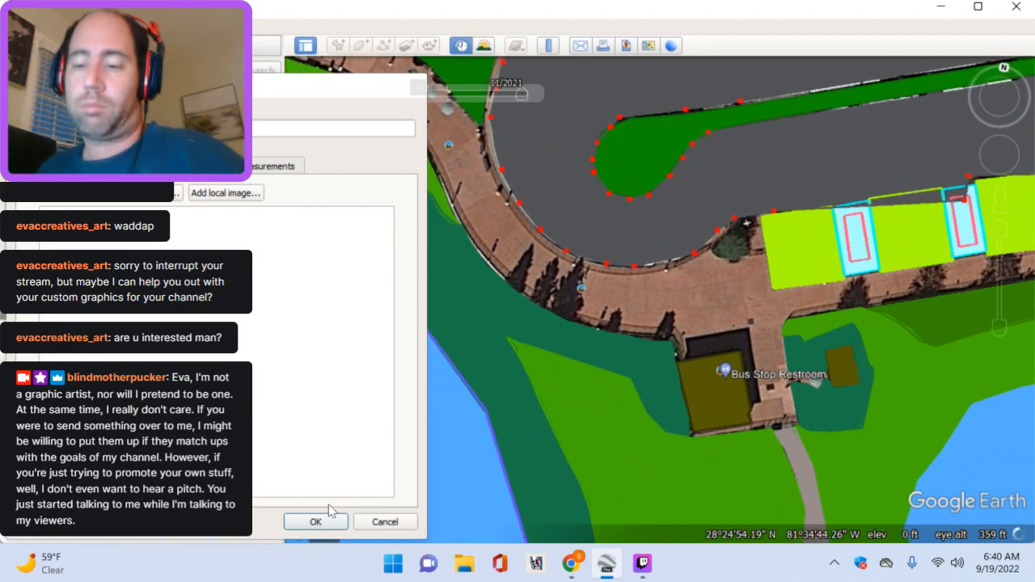
{"action": "key", "text": "Down"}
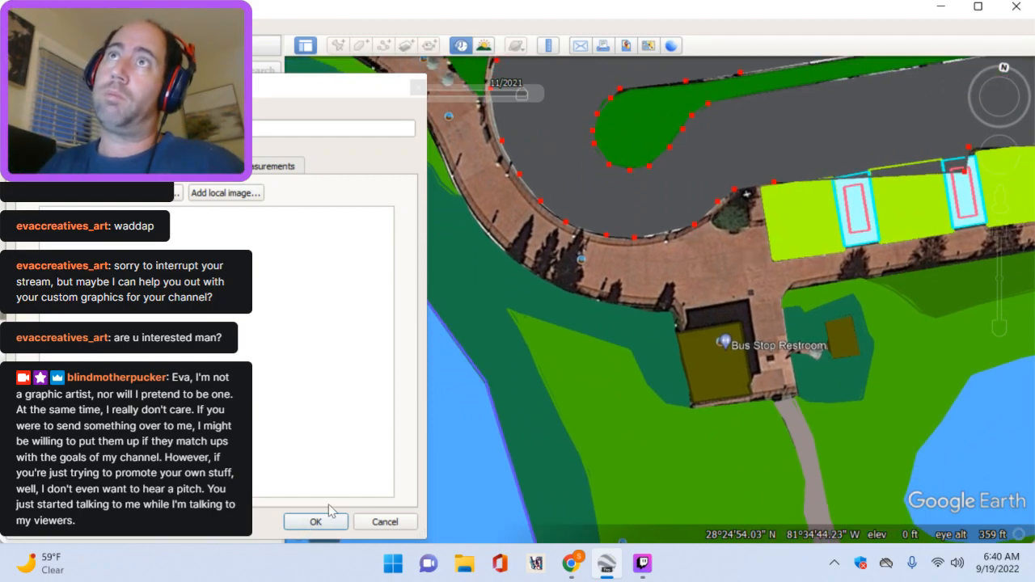
{"action": "left_click", "coordinate": [202, 128]}
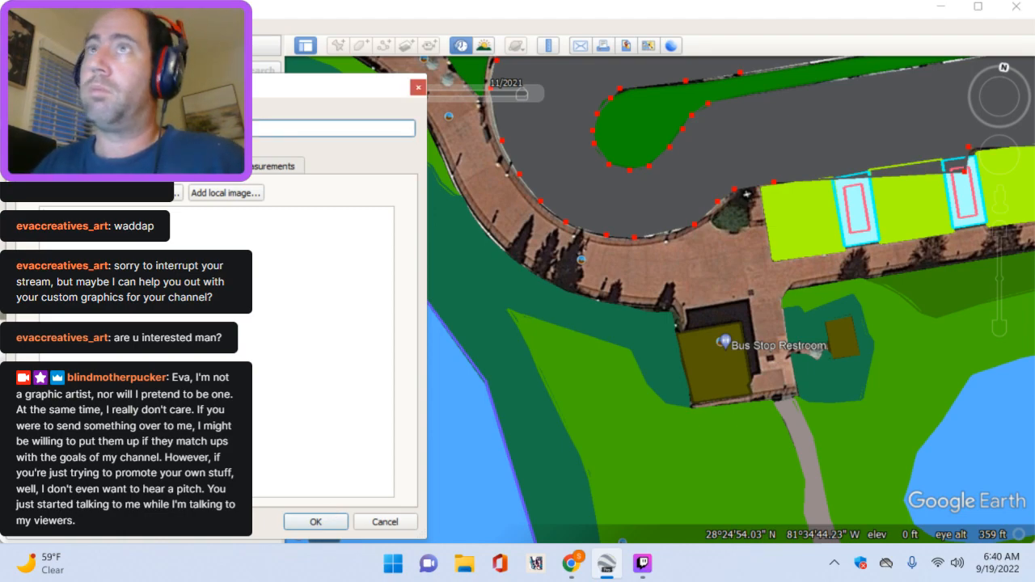
{"action": "key", "text": "Return"}
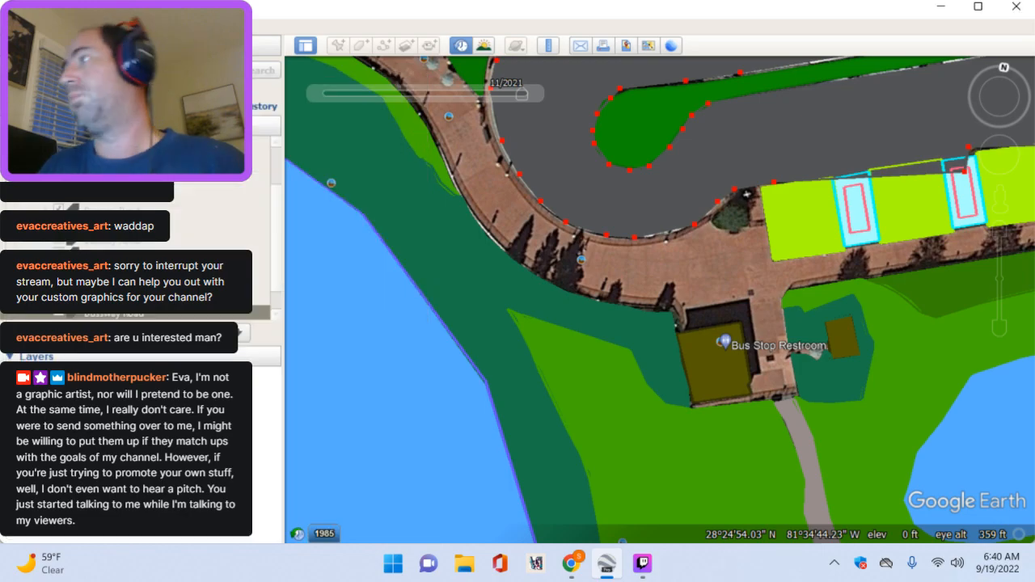
Step: Look over the mapped busway loops and platforms, the parking lot behind Town Square, and the surroundings as far as Main Parking
{"action": "left_click_drag", "start_coordinate": [947, 338], "coordinate": [751, 390]}
{"action": "scroll", "coordinate": [735, 421], "scroll_direction": "down", "scroll_amount": 5}
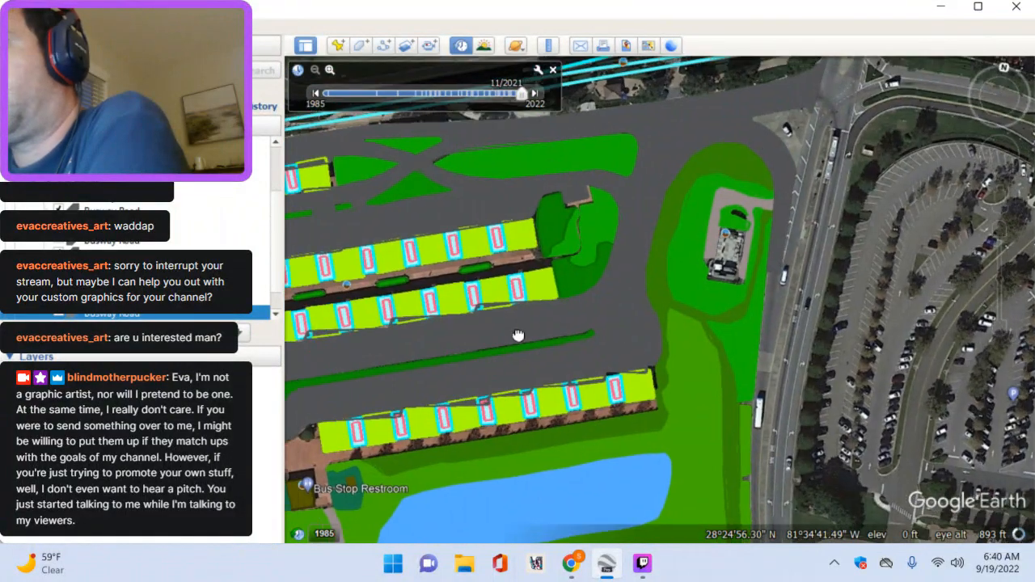
{"action": "left_click_drag", "start_coordinate": [518, 334], "coordinate": [667, 411]}
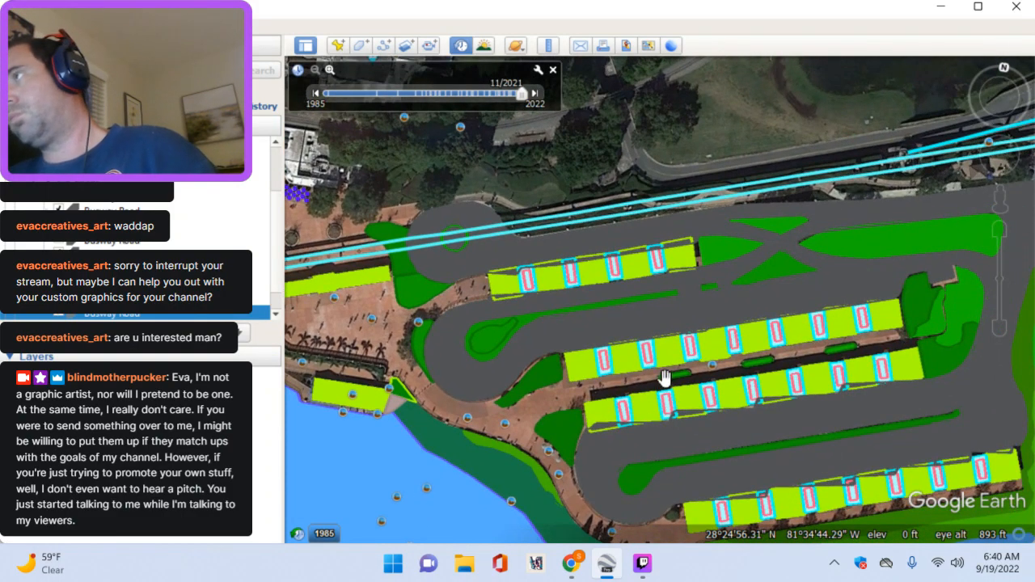
{"action": "left_click_drag", "start_coordinate": [722, 299], "coordinate": [572, 326]}
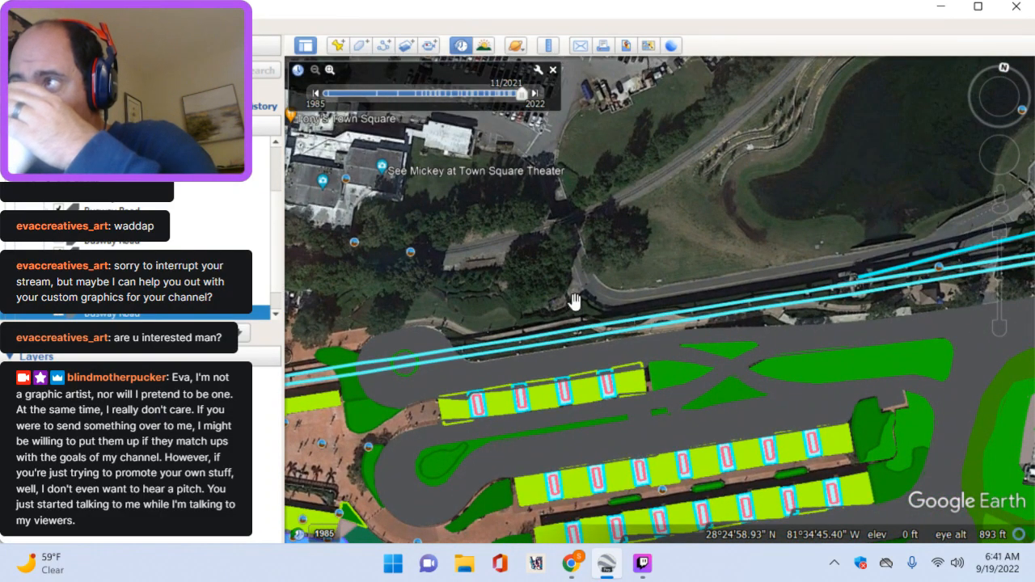
{"action": "left_click_drag", "start_coordinate": [552, 191], "coordinate": [615, 394]}
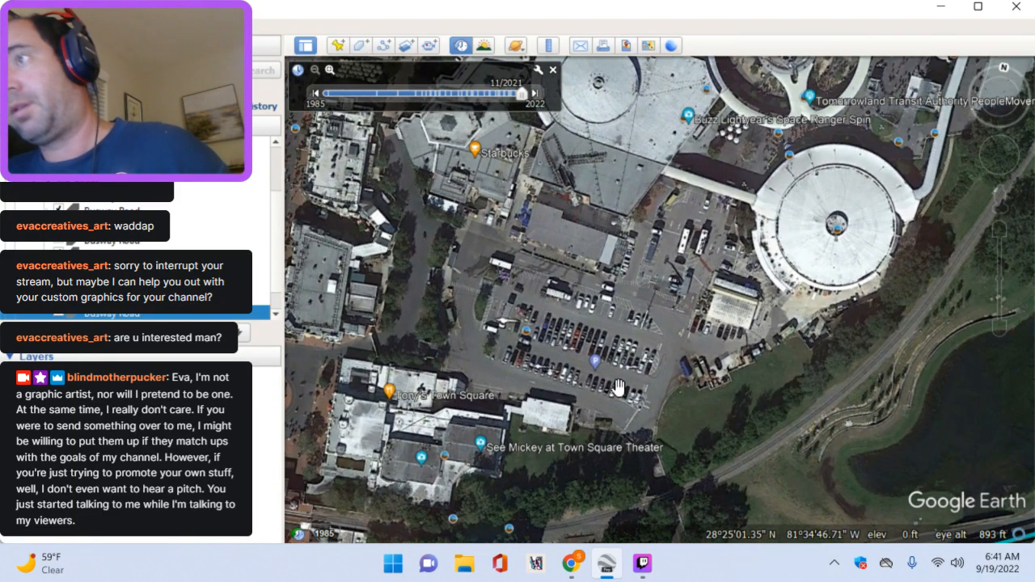
{"action": "left_click_drag", "start_coordinate": [613, 384], "coordinate": [559, 245]}
{"action": "left_click_drag", "start_coordinate": [728, 260], "coordinate": [514, 398]}
{"action": "left_click_drag", "start_coordinate": [726, 280], "coordinate": [671, 331]}
{"action": "scroll", "coordinate": [671, 331], "scroll_direction": "up", "scroll_amount": 1}
{"action": "scroll", "coordinate": [670, 332], "scroll_direction": "up", "scroll_amount": 2}
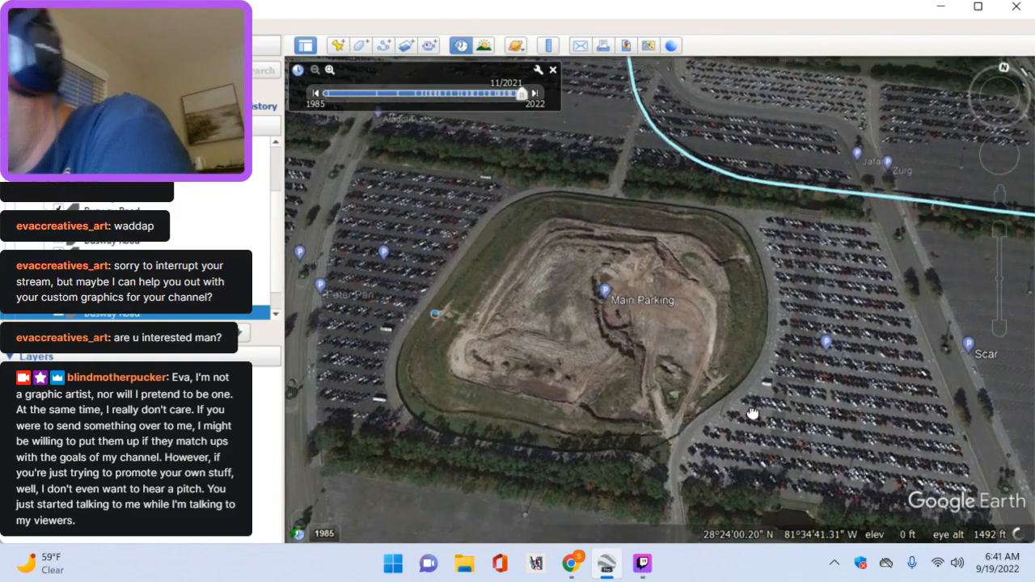
Step: Examine the monorail route toward the Contemporary Resort, the Transportation & Ticket Center, and the roads through the Aladdin, Simba and Peter Pan lots
{"action": "left_click_drag", "start_coordinate": [560, 363], "coordinate": [917, 471]}
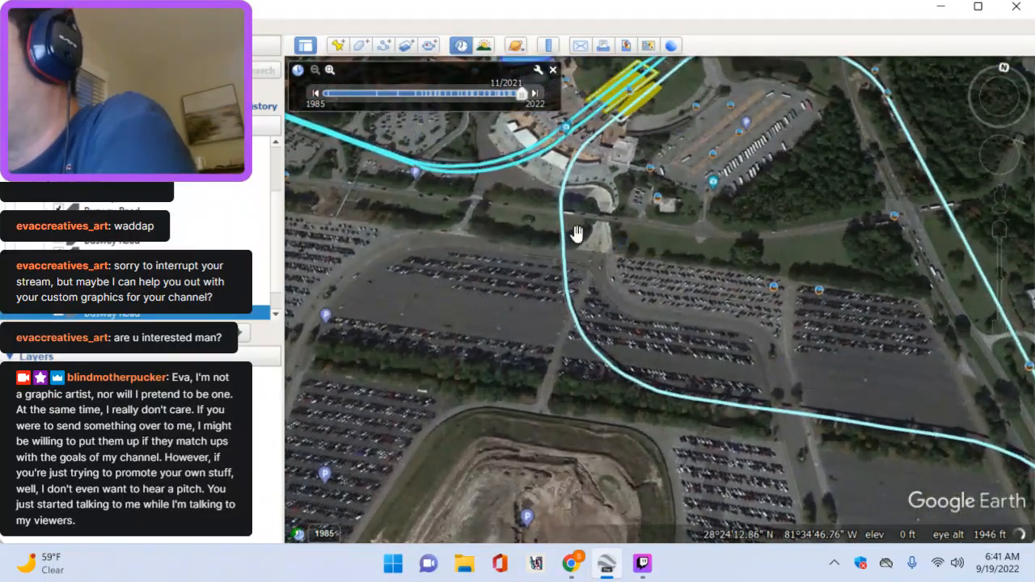
{"action": "left_click_drag", "start_coordinate": [573, 231], "coordinate": [558, 431]}
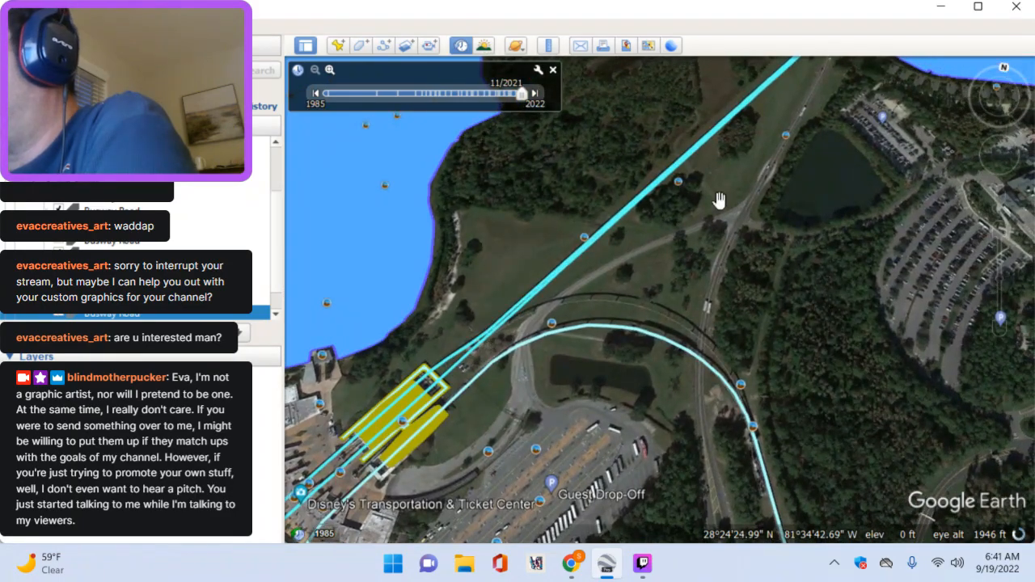
{"action": "left_click_drag", "start_coordinate": [719, 199], "coordinate": [570, 365]}
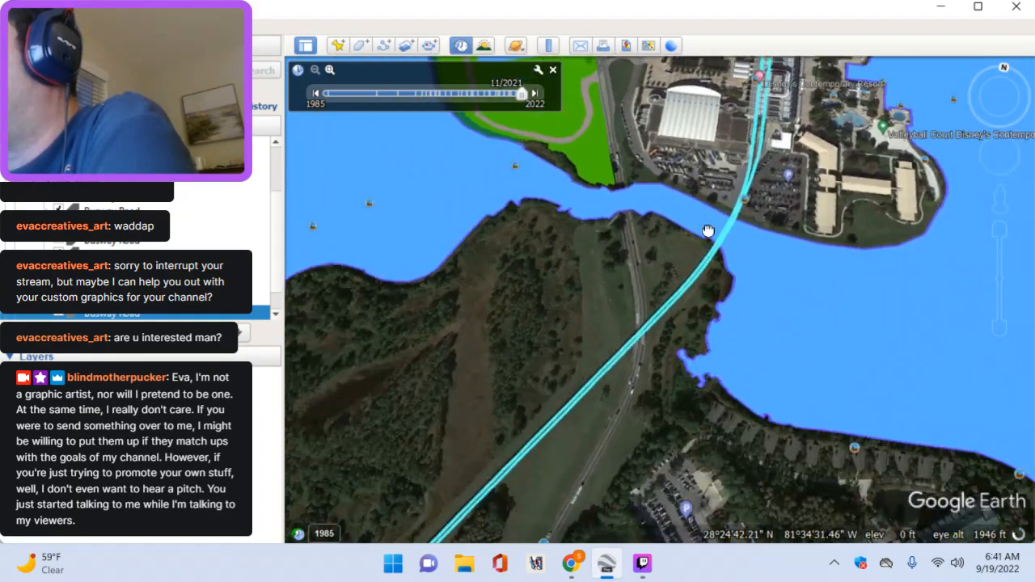
{"action": "left_click_drag", "start_coordinate": [584, 471], "coordinate": [695, 279]}
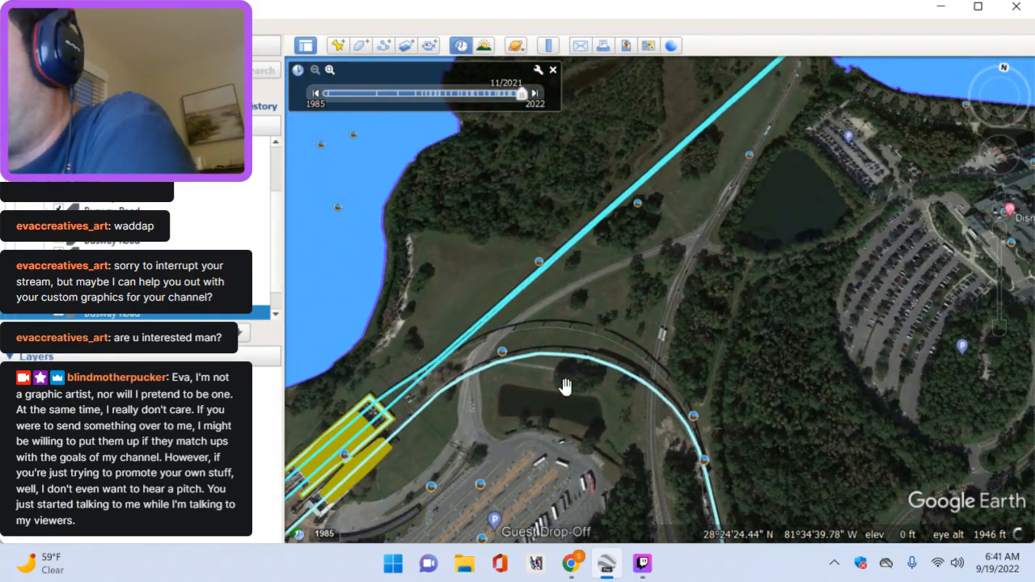
{"action": "left_click_drag", "start_coordinate": [564, 387], "coordinate": [764, 236]}
{"action": "scroll", "coordinate": [729, 280], "scroll_direction": "up", "scroll_amount": 3}
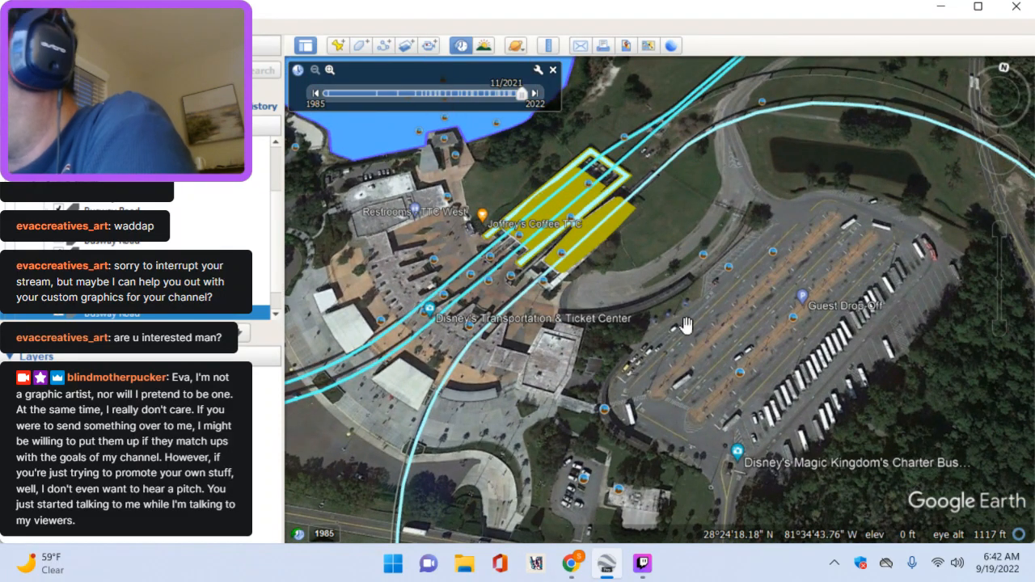
{"action": "left_click_drag", "start_coordinate": [730, 330], "coordinate": [689, 322]}
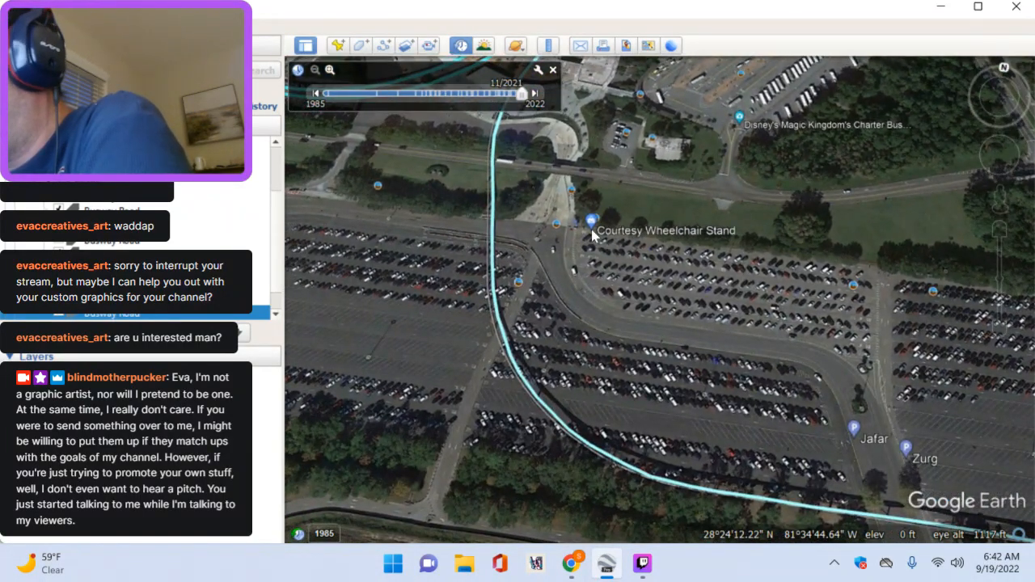
{"action": "left_click_drag", "start_coordinate": [484, 324], "coordinate": [762, 250]}
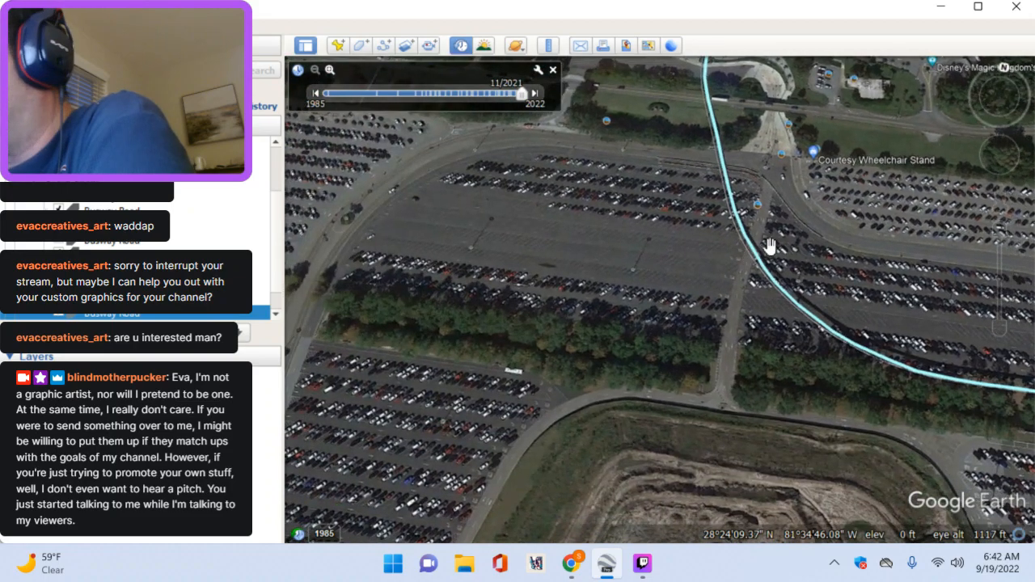
{"action": "left_click_drag", "start_coordinate": [445, 361], "coordinate": [714, 312]}
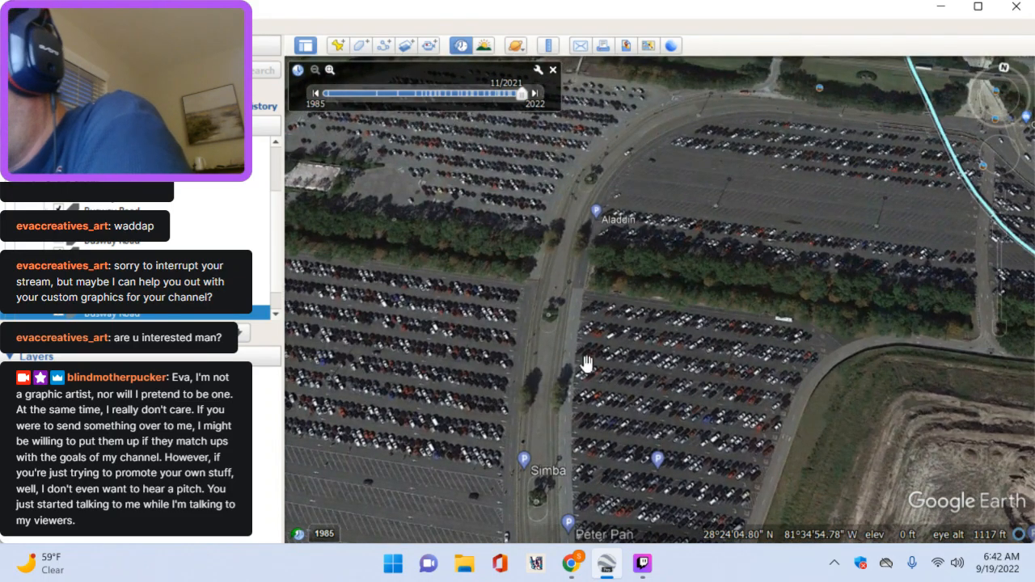
{"action": "left_click_drag", "start_coordinate": [587, 367], "coordinate": [594, 191]}
{"action": "left_click_drag", "start_coordinate": [631, 348], "coordinate": [590, 212]}
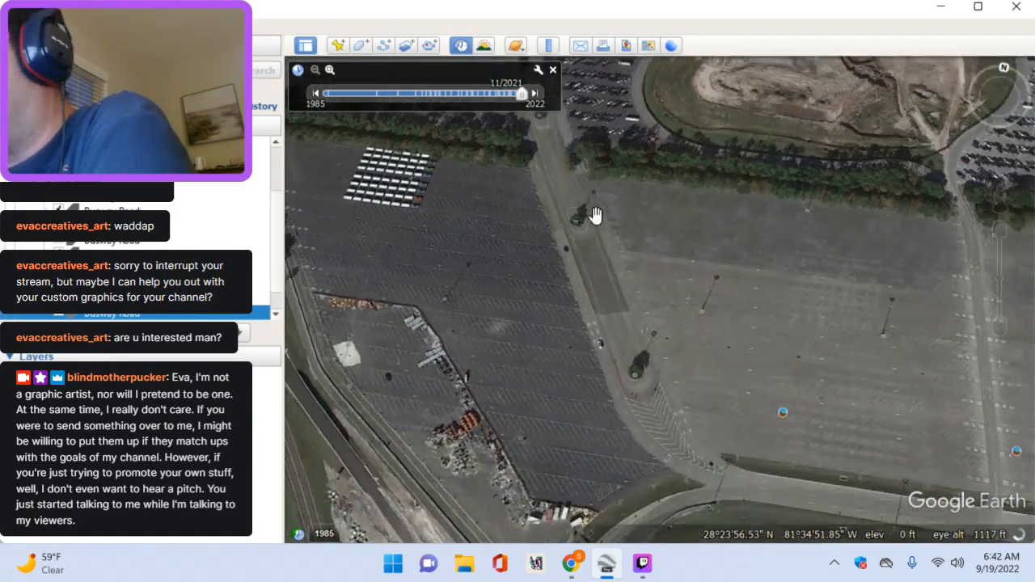
Step: Follow the road from the Transportation & Ticket Center lots north past the lake and under the monorail to the Magic Kingdom busway
{"action": "left_click_drag", "start_coordinate": [794, 299], "coordinate": [746, 292]}
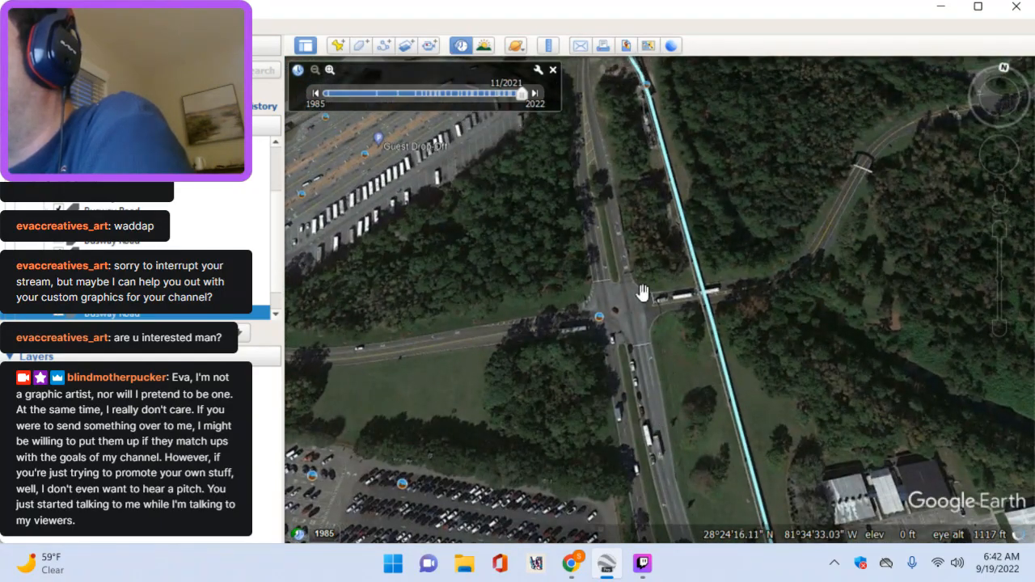
{"action": "left_click_drag", "start_coordinate": [641, 292], "coordinate": [653, 458]}
{"action": "left_click_drag", "start_coordinate": [605, 257], "coordinate": [564, 526]}
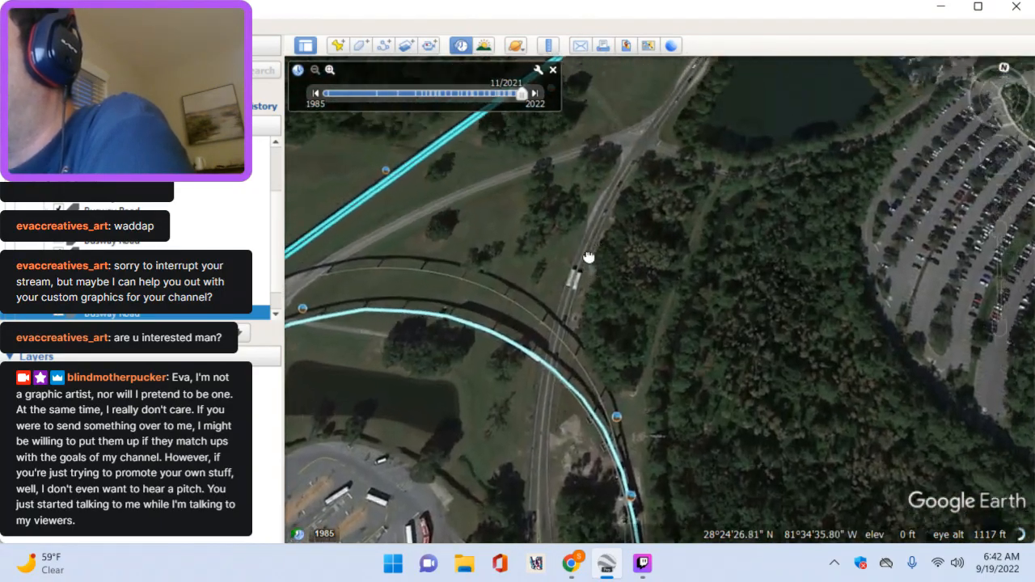
{"action": "left_click_drag", "start_coordinate": [607, 211], "coordinate": [582, 330]}
{"action": "left_click_drag", "start_coordinate": [629, 289], "coordinate": [563, 365]}
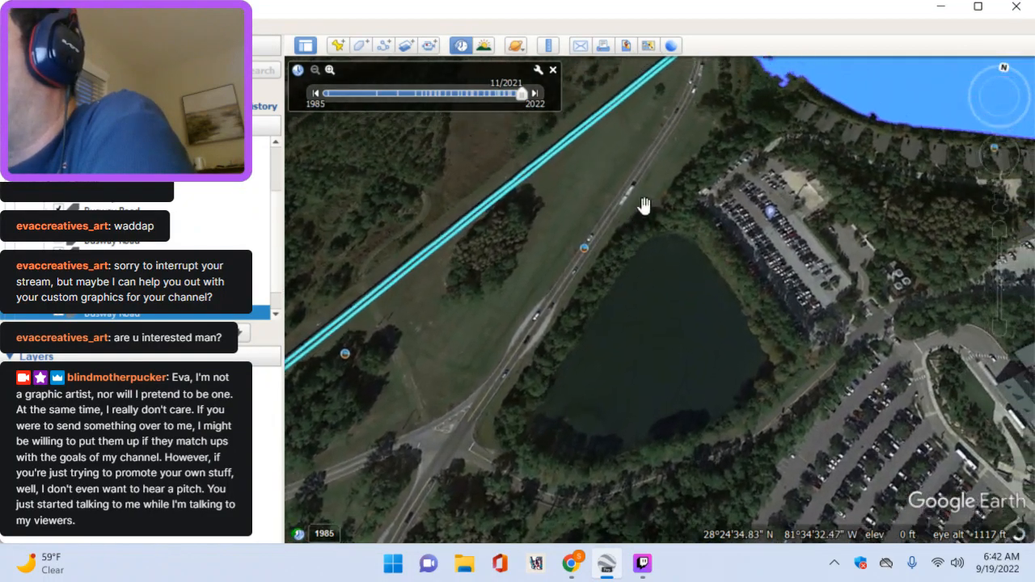
{"action": "left_click_drag", "start_coordinate": [641, 203], "coordinate": [617, 303]}
{"action": "left_click_drag", "start_coordinate": [667, 188], "coordinate": [641, 297]}
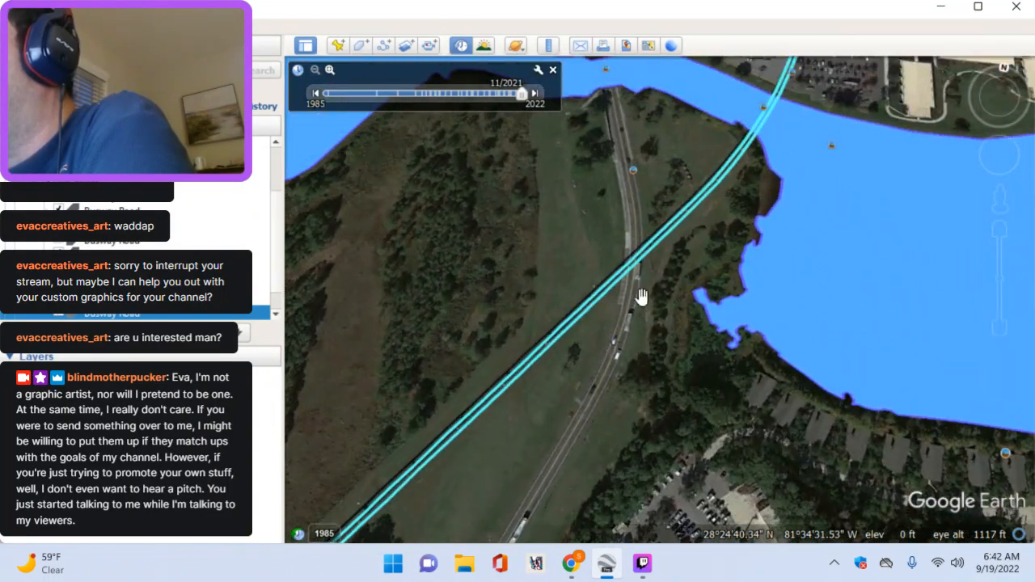
{"action": "left_click_drag", "start_coordinate": [641, 194], "coordinate": [644, 339]}
{"action": "left_click_drag", "start_coordinate": [617, 236], "coordinate": [654, 404]}
{"action": "left_click_drag", "start_coordinate": [607, 235], "coordinate": [621, 392]}
{"action": "left_click_drag", "start_coordinate": [625, 203], "coordinate": [617, 379]}
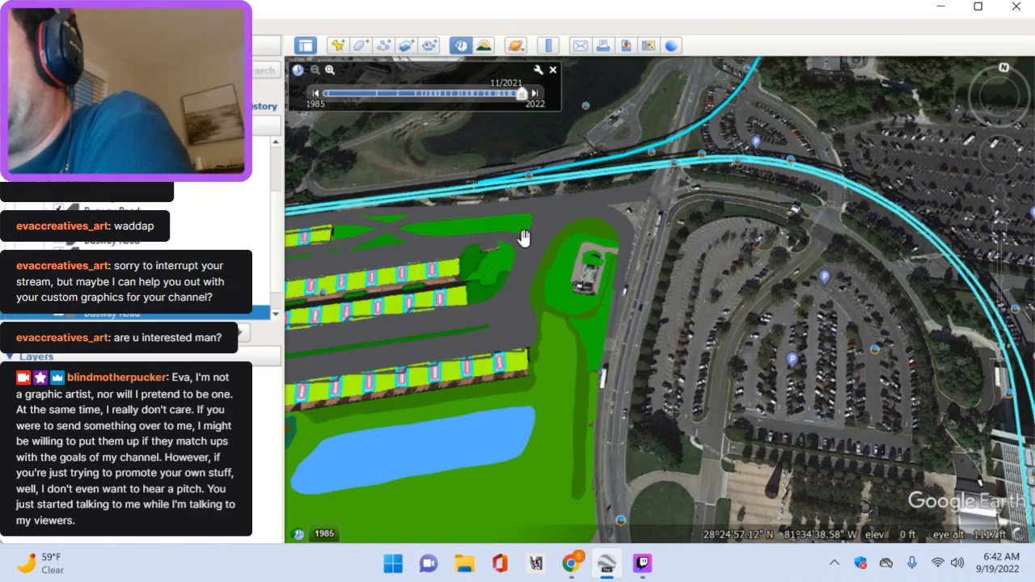
{"action": "left_click_drag", "start_coordinate": [660, 233], "coordinate": [647, 297]}
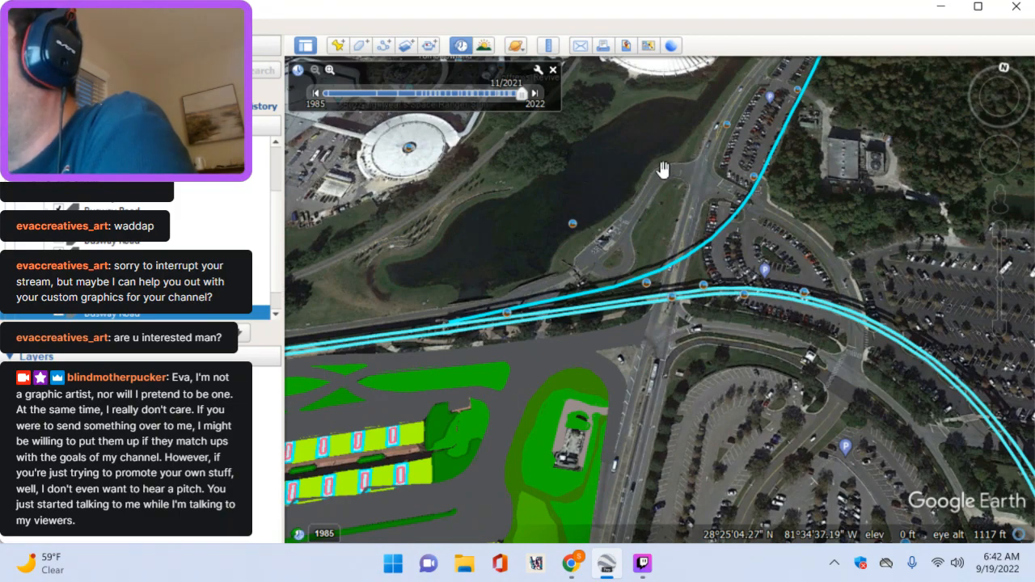
Step: Examine the checkpoint and turnaround loop north of the monorail tracks and the service road leading west from it
{"action": "scroll", "coordinate": [592, 239], "scroll_direction": "up", "scroll_amount": 3}
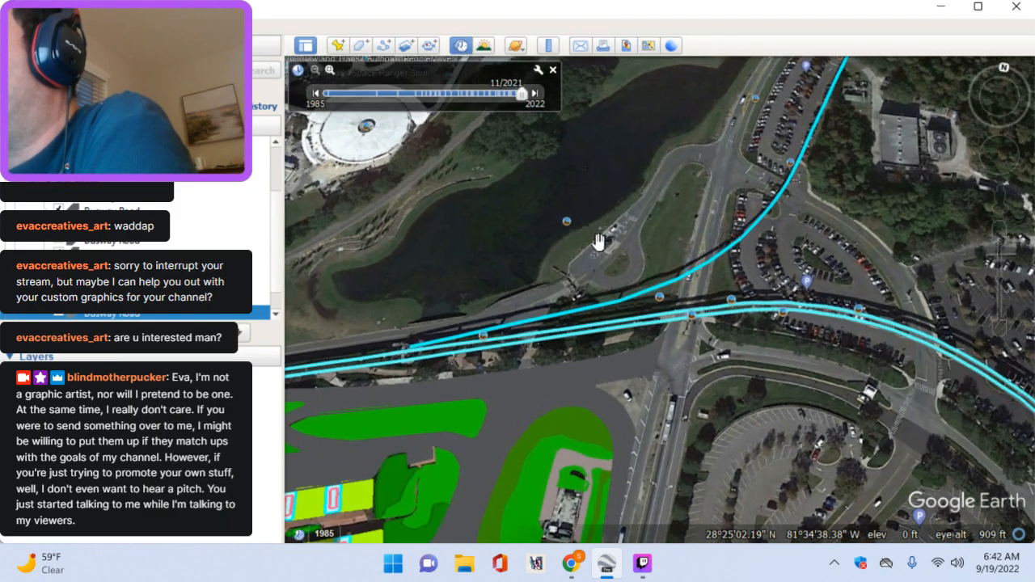
{"action": "scroll", "coordinate": [592, 236], "scroll_direction": "up", "scroll_amount": 2}
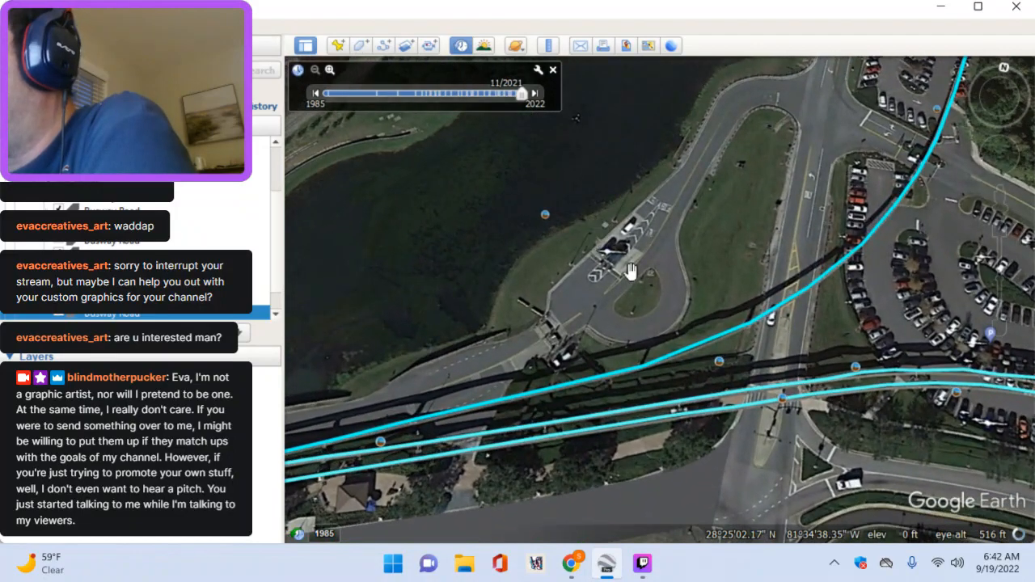
{"action": "scroll", "coordinate": [631, 267], "scroll_direction": "up", "scroll_amount": 2}
{"action": "scroll", "coordinate": [670, 301], "scroll_direction": "up", "scroll_amount": 2}
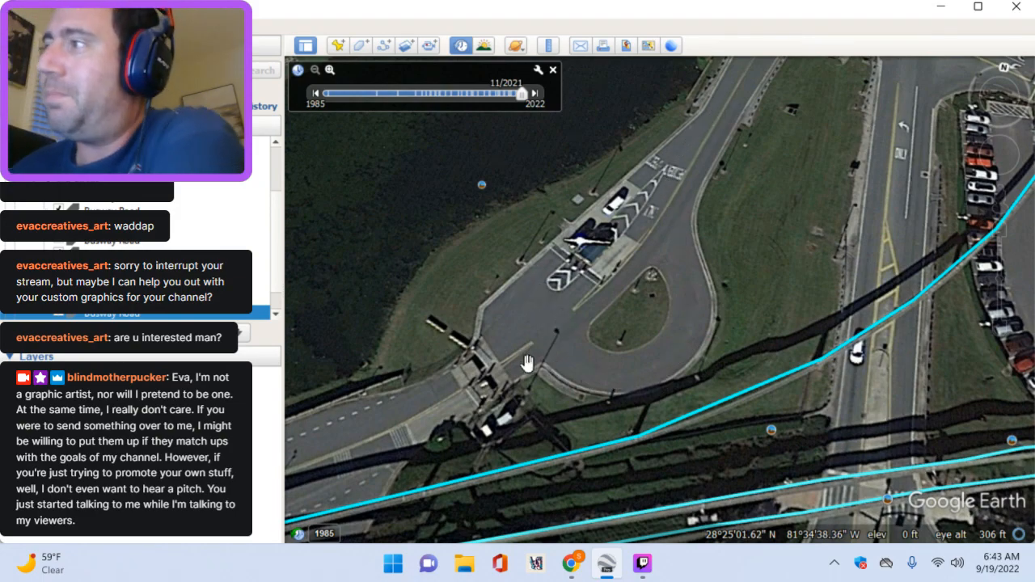
{"action": "left_click_drag", "start_coordinate": [538, 267], "coordinate": [647, 295]}
{"action": "left_click_drag", "start_coordinate": [820, 185], "coordinate": [873, 219]}
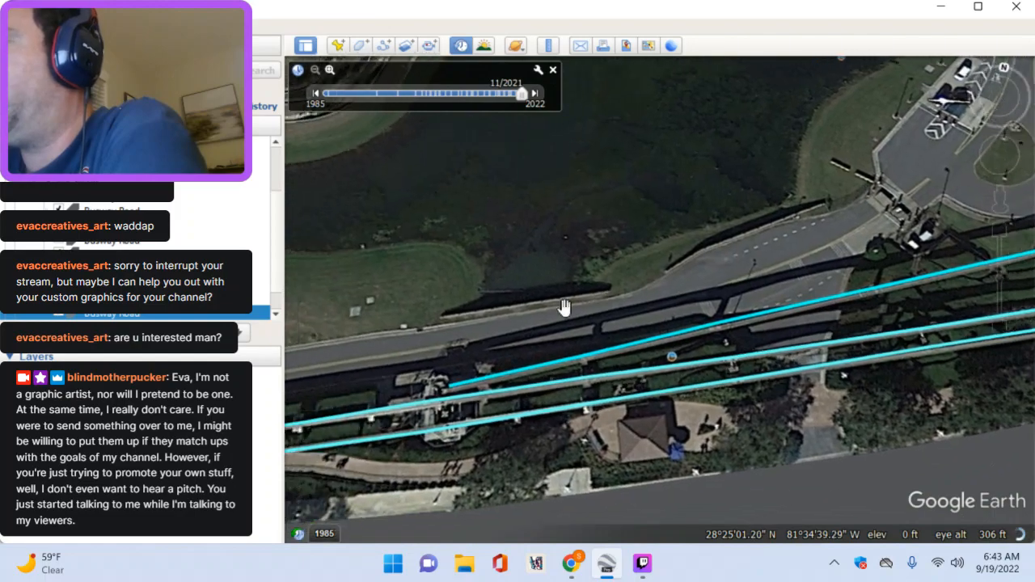
{"action": "left_click_drag", "start_coordinate": [622, 316], "coordinate": [856, 290]}
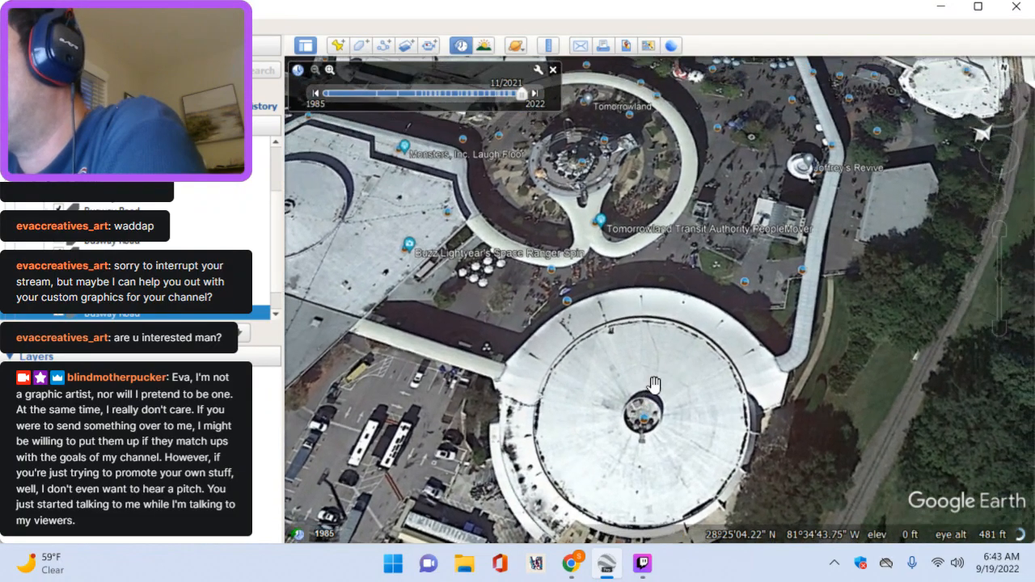
Step: Examine the Tomorrowland buildings and walkways around Walt Disney's Carousel of Progress and Buzz Lightyear's Space Ranger Spin
{"action": "scroll", "coordinate": [654, 385], "scroll_direction": "down", "scroll_amount": 3}
{"action": "left_click_drag", "start_coordinate": [551, 360], "coordinate": [616, 338]}
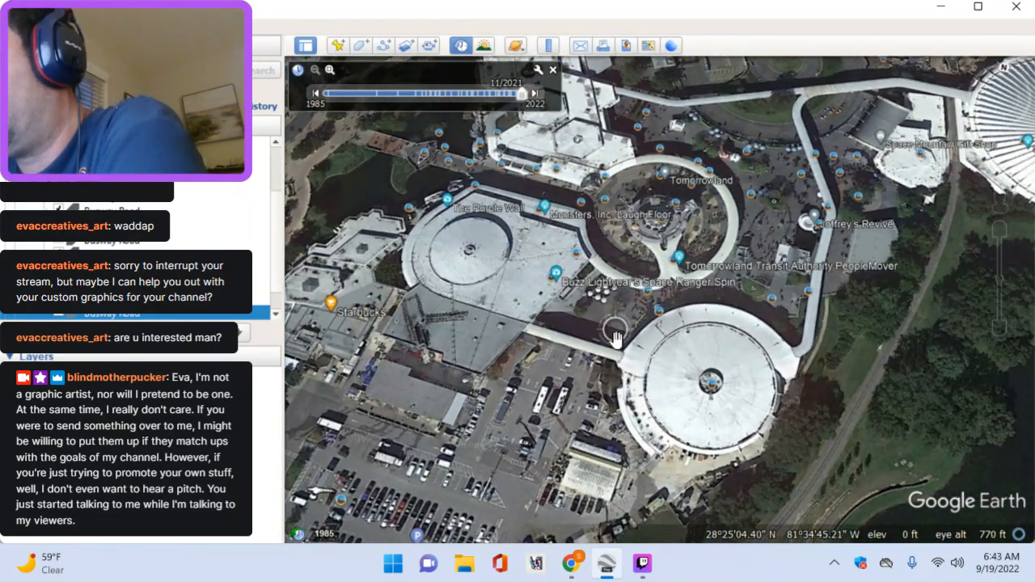
{"action": "scroll", "coordinate": [614, 338], "scroll_direction": "up", "scroll_amount": 3}
{"action": "scroll", "coordinate": [615, 341], "scroll_direction": "up", "scroll_amount": 2}
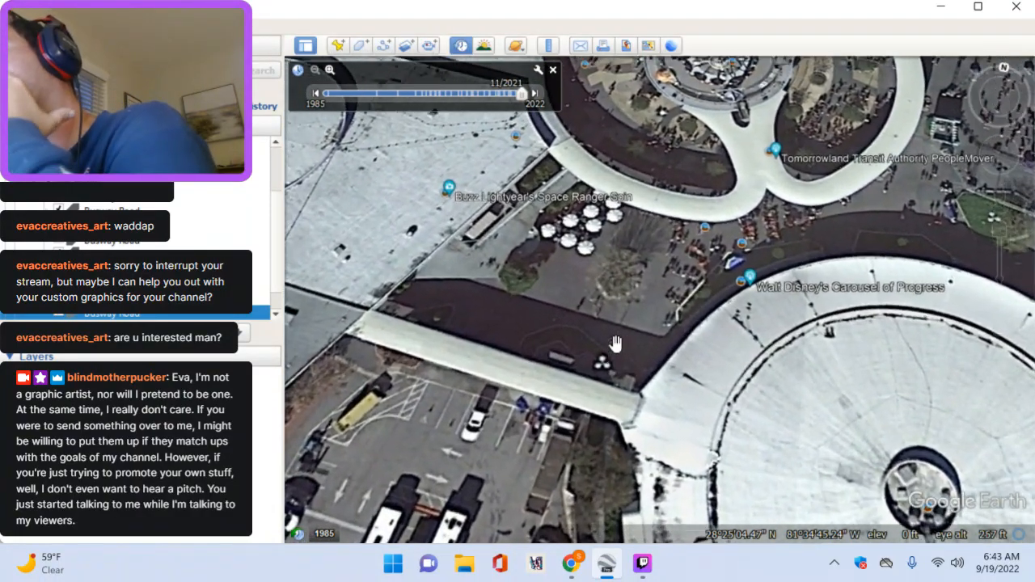
{"action": "left_click_drag", "start_coordinate": [499, 252], "coordinate": [495, 287]}
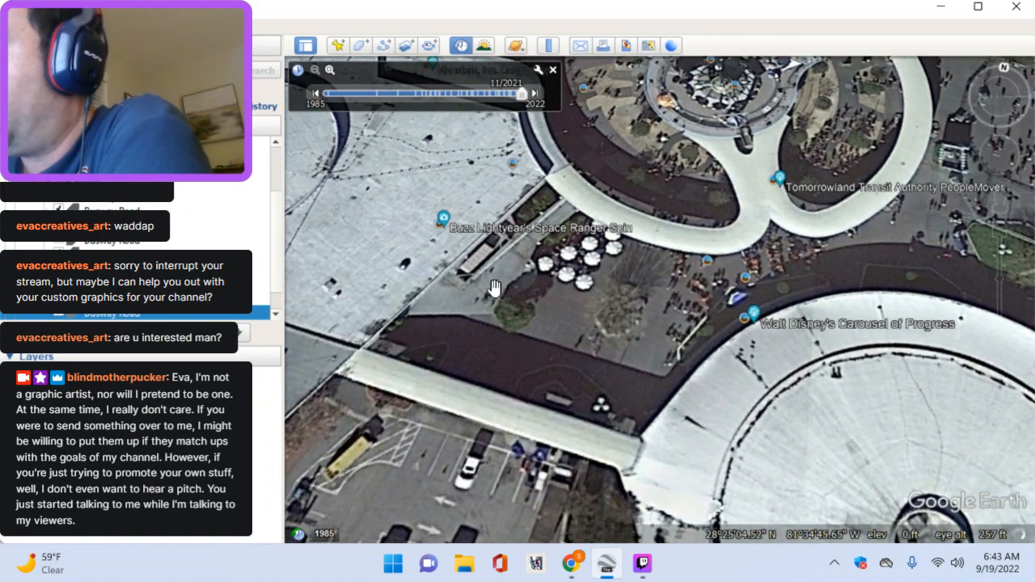
{"action": "scroll", "coordinate": [510, 287], "scroll_direction": "up", "scroll_amount": 1}
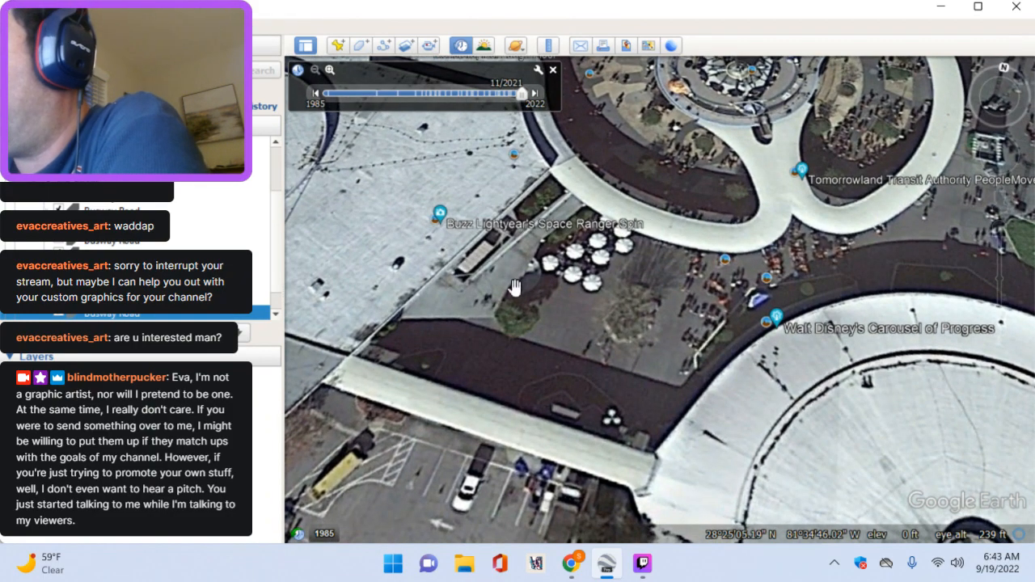
{"action": "left_click_drag", "start_coordinate": [587, 352], "coordinate": [729, 410]}
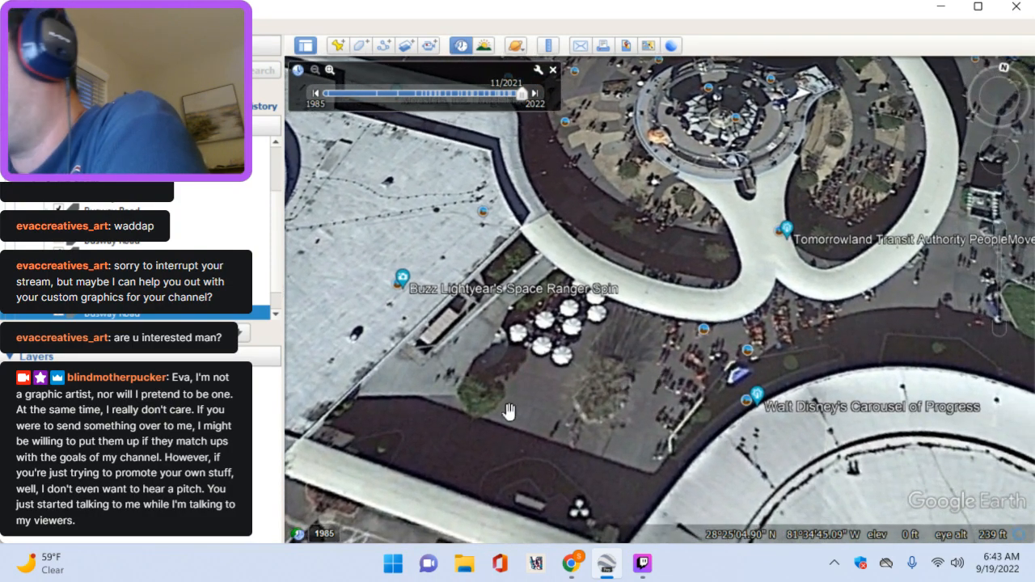
{"action": "left_click_drag", "start_coordinate": [509, 411], "coordinate": [776, 137]}
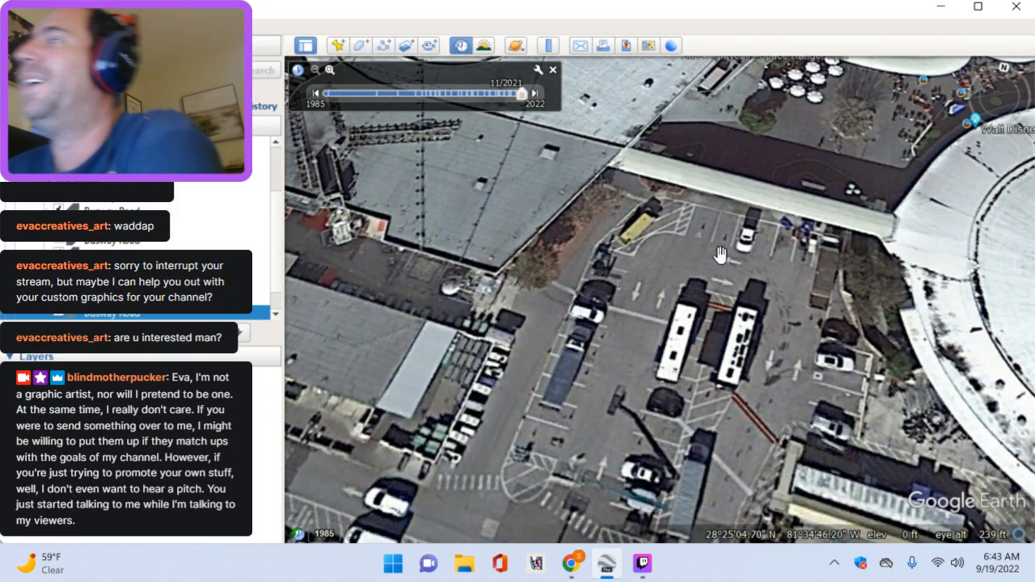
Step: Look over the backstage parking lot and service buildings between Tomorrowland, Main Street, U.S.A. and the Town Square Theater
{"action": "left_click_drag", "start_coordinate": [613, 375], "coordinate": [622, 263]}
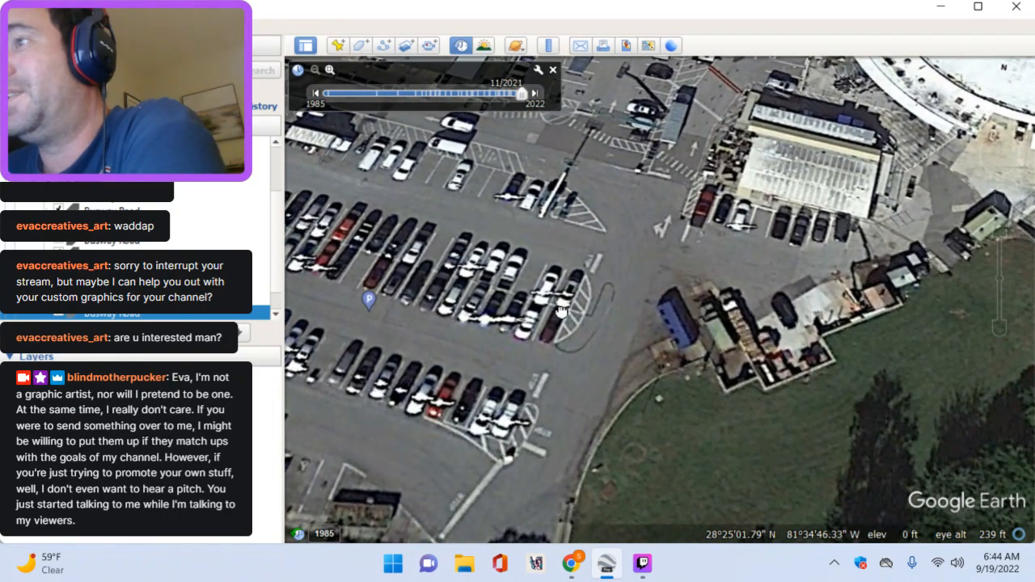
{"action": "left_click_drag", "start_coordinate": [558, 301], "coordinate": [725, 388]}
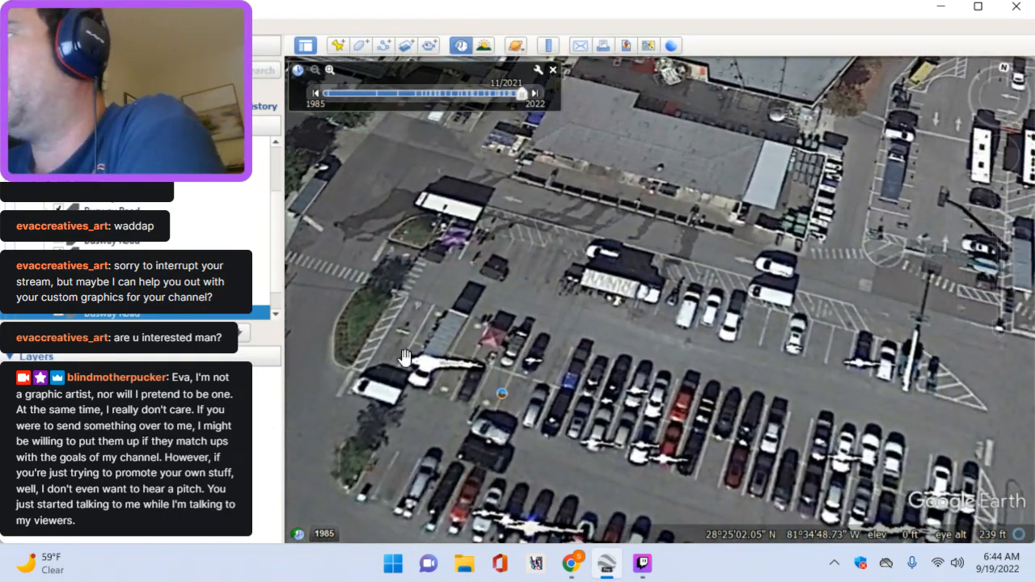
{"action": "left_click_drag", "start_coordinate": [769, 371], "coordinate": [719, 243]}
{"action": "left_click_drag", "start_coordinate": [441, 303], "coordinate": [648, 382]}
{"action": "scroll", "coordinate": [615, 380], "scroll_direction": "down", "scroll_amount": 3}
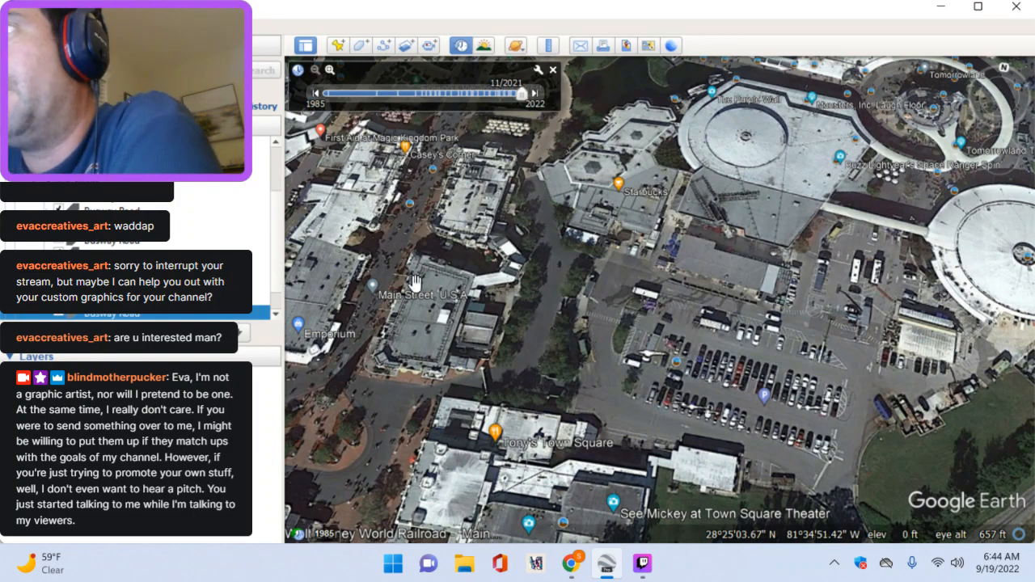
{"action": "left_click_drag", "start_coordinate": [459, 441], "coordinate": [406, 354]}
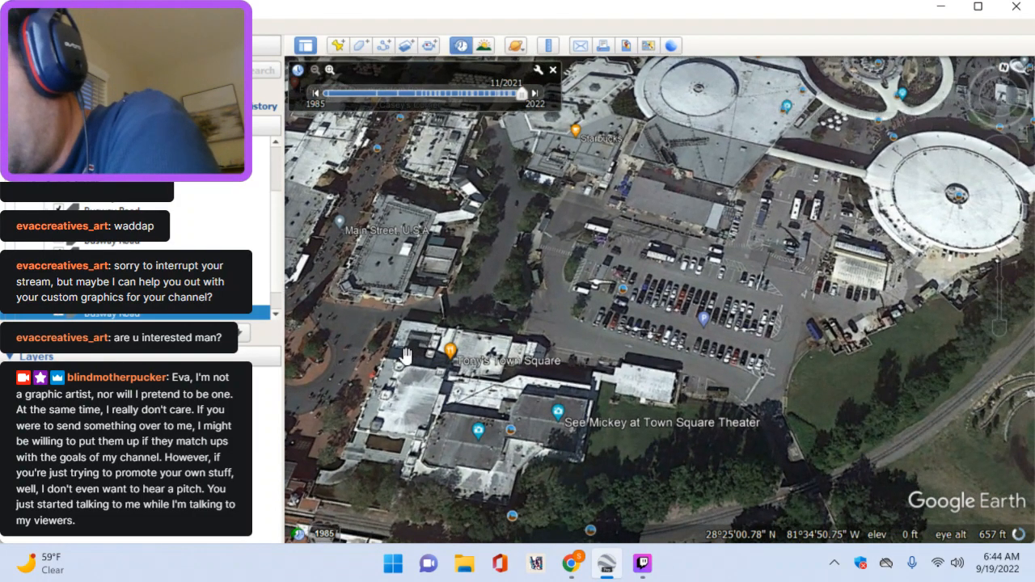
Step: Survey the rest of Magic Kingdom, including Big Thunder Mountain Railroad, Fantasyland, Liberty Square and Cinderella's Royal Table
{"action": "left_click_drag", "start_coordinate": [717, 181], "coordinate": [586, 392]}
{"action": "left_click_drag", "start_coordinate": [801, 191], "coordinate": [755, 336]}
{"action": "left_click_drag", "start_coordinate": [339, 283], "coordinate": [760, 307]}
{"action": "left_click_drag", "start_coordinate": [339, 323], "coordinate": [930, 251]}
{"action": "scroll", "coordinate": [674, 353], "scroll_direction": "down", "scroll_amount": 3}
{"action": "left_click_drag", "start_coordinate": [799, 346], "coordinate": [649, 325]}
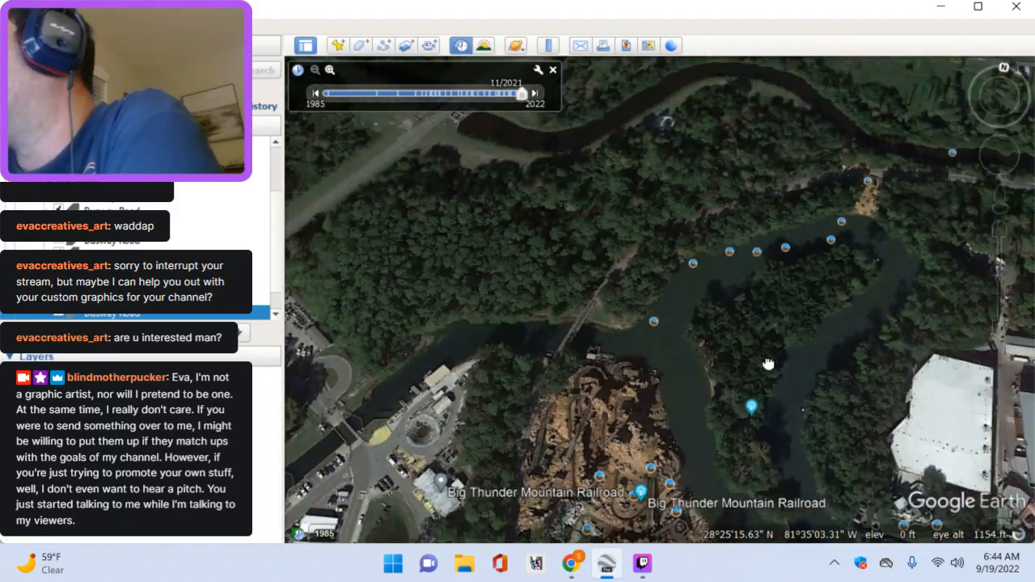
{"action": "left_click_drag", "start_coordinate": [768, 364], "coordinate": [539, 391]}
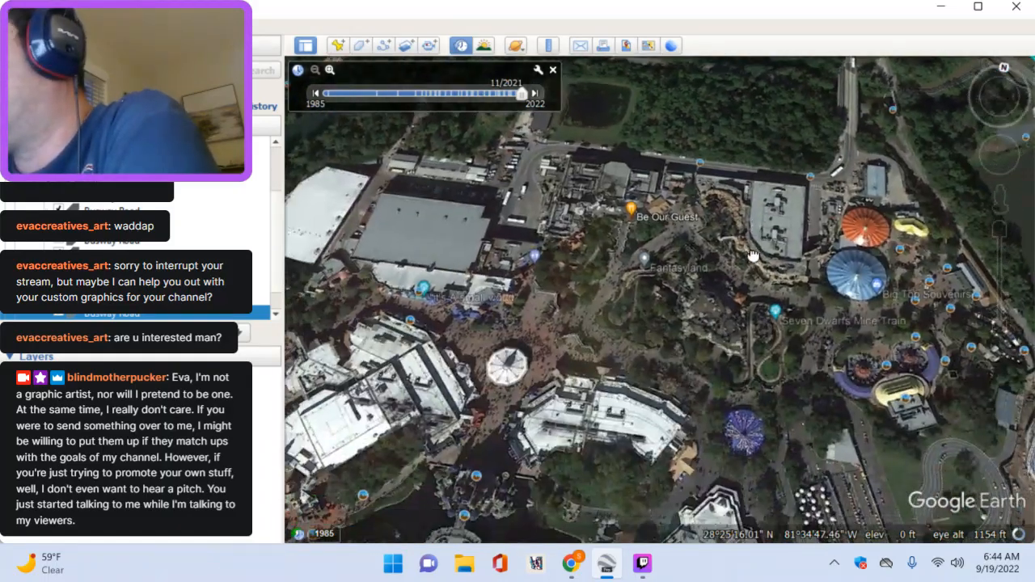
{"action": "left_click_drag", "start_coordinate": [752, 255], "coordinate": [785, 369]}
{"action": "left_click_drag", "start_coordinate": [785, 309], "coordinate": [712, 244]}
{"action": "left_click_drag", "start_coordinate": [746, 314], "coordinate": [818, 339]}
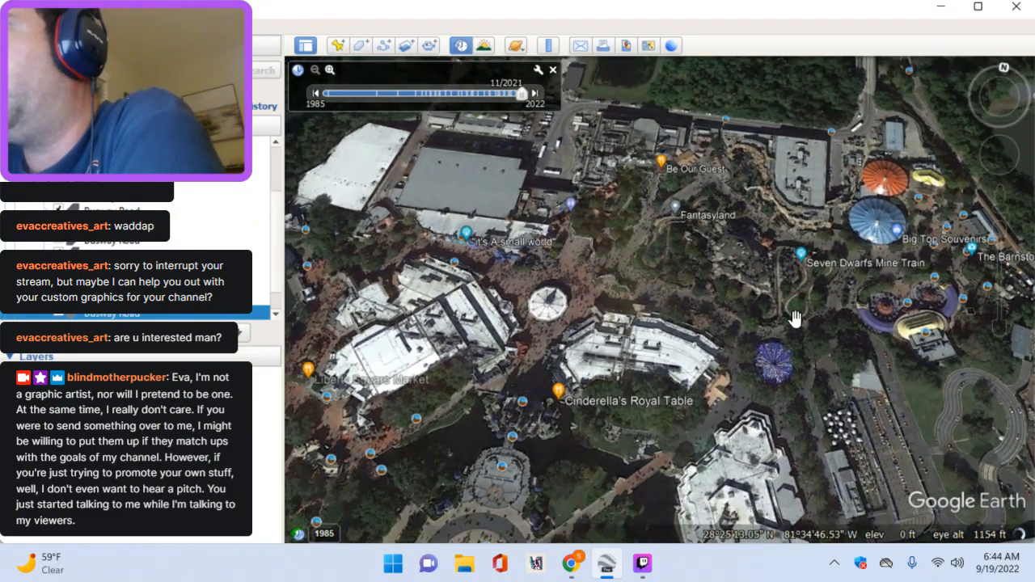
{"action": "left_click_drag", "start_coordinate": [671, 308], "coordinate": [802, 329]}
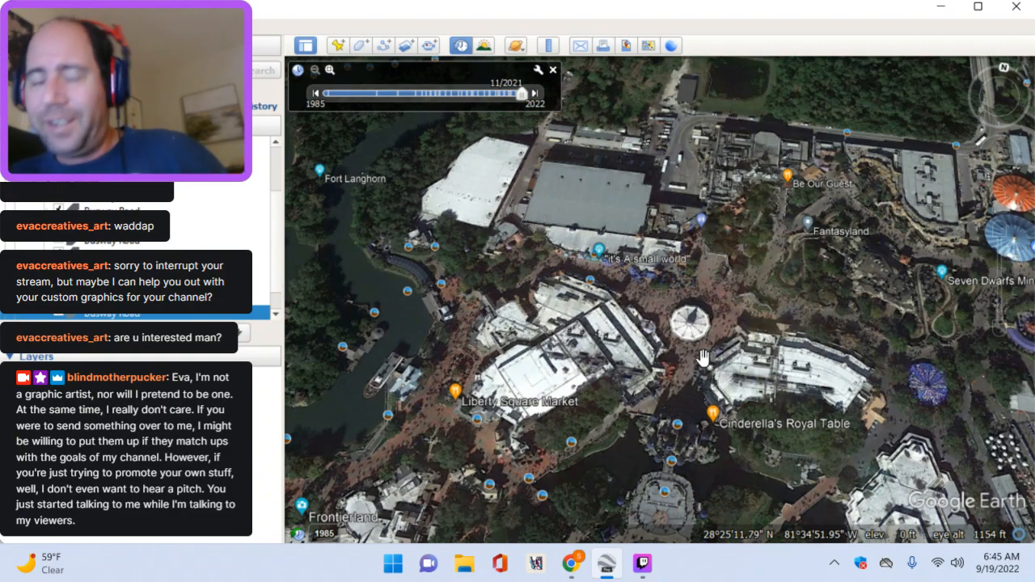
{"action": "left_click_drag", "start_coordinate": [700, 360], "coordinate": [683, 317]}
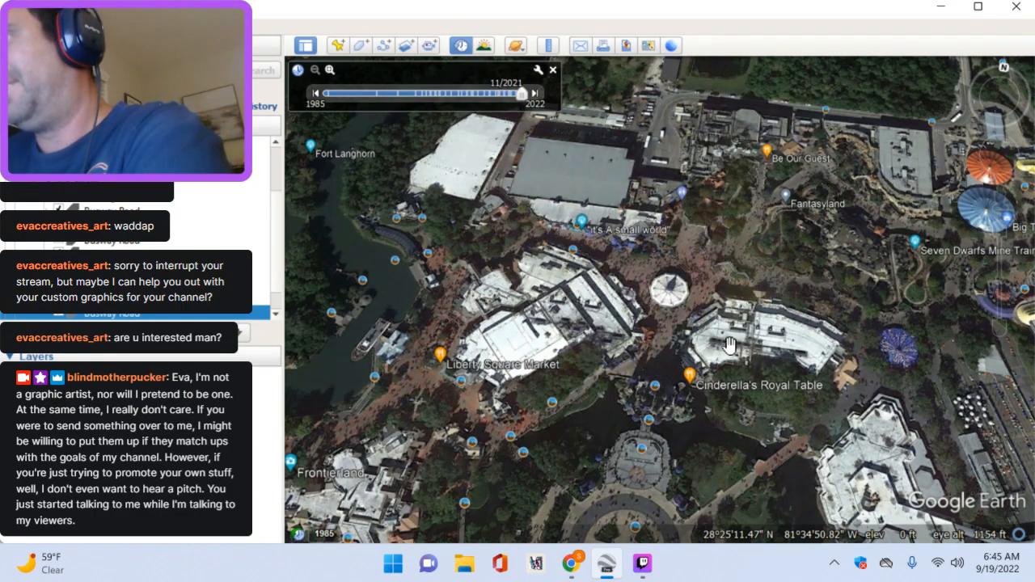
Step: Return to the mapped busway and inspect its northern edge along the monorail tracks from the western turnaround to the eastern road
{"action": "left_click_drag", "start_coordinate": [877, 386], "coordinate": [773, 240]}
{"action": "left_click_drag", "start_coordinate": [565, 529], "coordinate": [700, 409]}
{"action": "left_click_drag", "start_coordinate": [749, 162], "coordinate": [709, 430]}
{"action": "scroll", "coordinate": [637, 374], "scroll_direction": "up", "scroll_amount": 3}
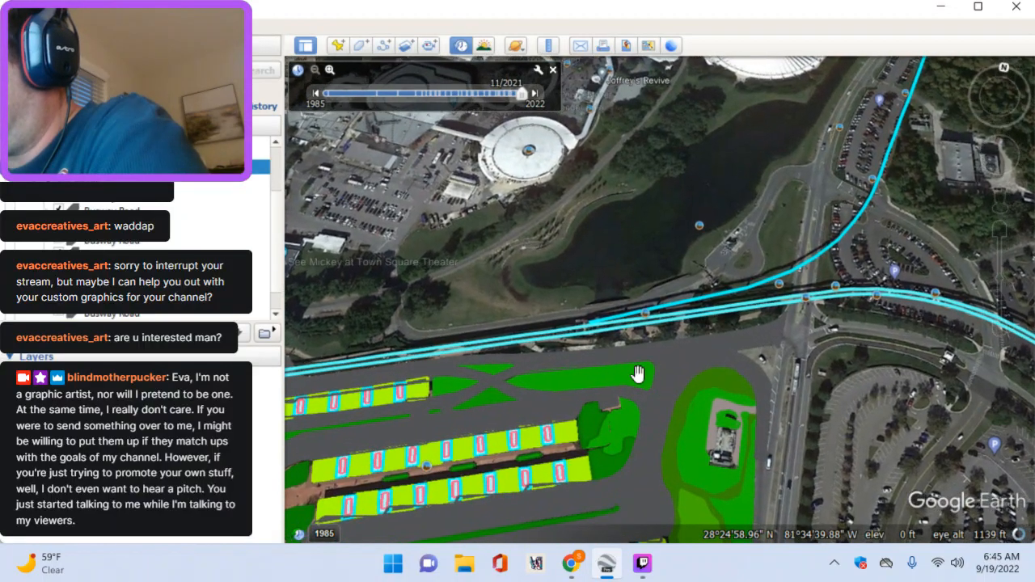
{"action": "scroll", "coordinate": [637, 373], "scroll_direction": "up", "scroll_amount": 3}
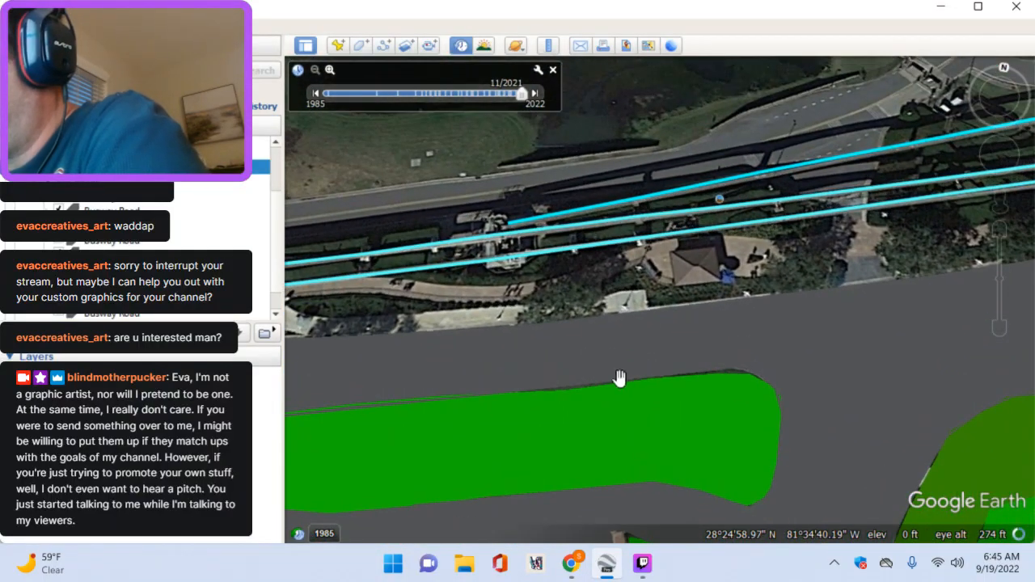
{"action": "left_click_drag", "start_coordinate": [618, 377], "coordinate": [935, 423]}
{"action": "left_click_drag", "start_coordinate": [651, 429], "coordinate": [794, 352]}
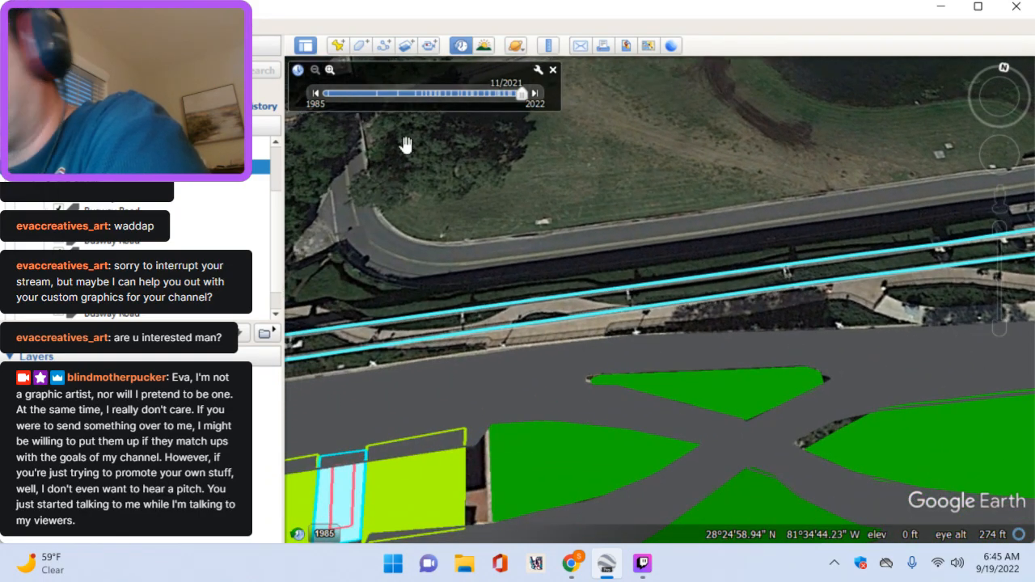
{"action": "left_click_drag", "start_coordinate": [453, 311], "coordinate": [797, 238]}
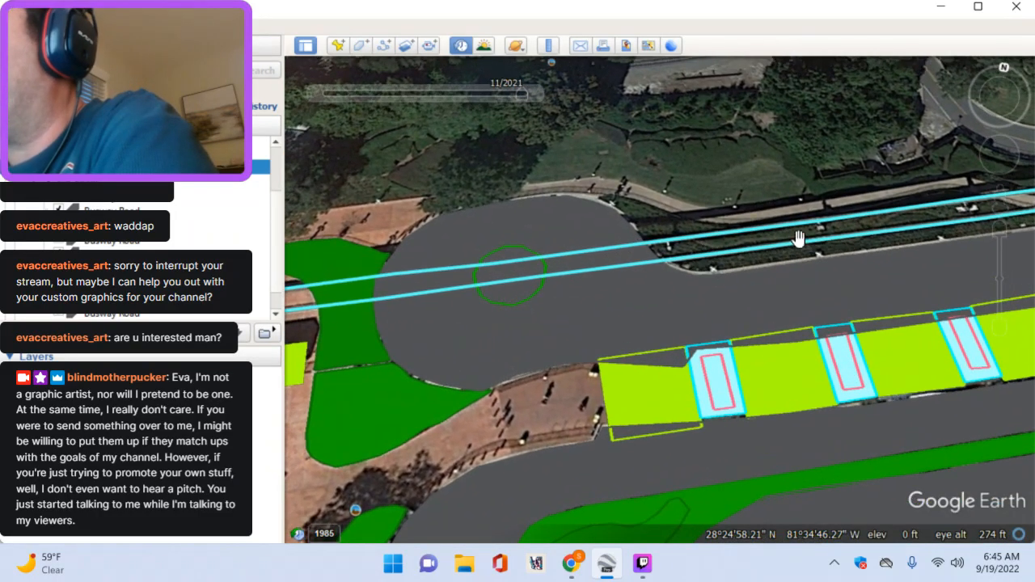
{"action": "left_click_drag", "start_coordinate": [739, 290], "coordinate": [638, 296]}
{"action": "left_click_drag", "start_coordinate": [807, 303], "coordinate": [383, 307]}
{"action": "left_click_drag", "start_coordinate": [607, 164], "coordinate": [422, 247]}
{"action": "left_click_drag", "start_coordinate": [594, 254], "coordinate": [788, 195]}
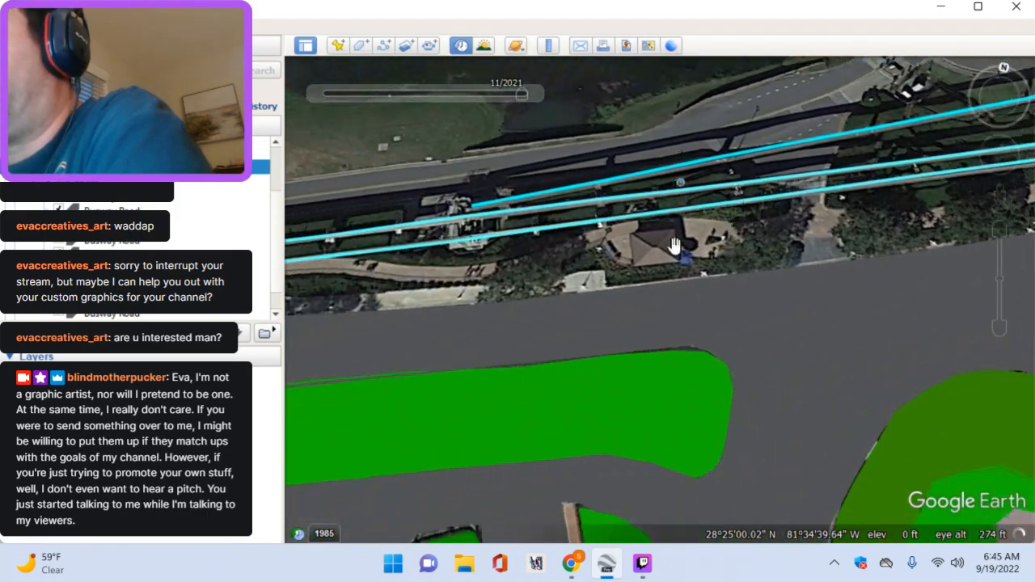
{"action": "left_click_drag", "start_coordinate": [944, 208], "coordinate": [673, 268]}
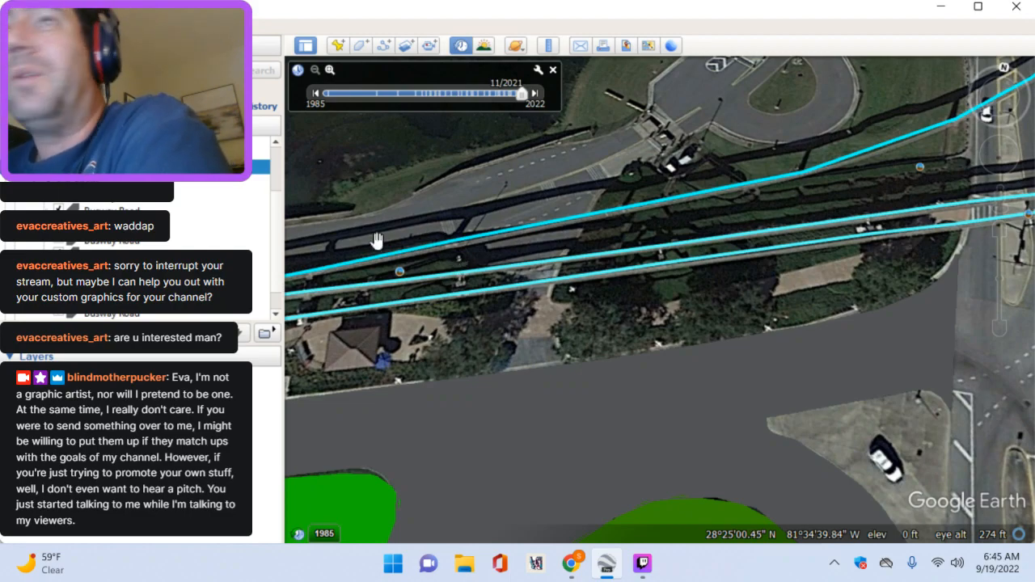
Step: Switch to the Twitch streaming app to bring up the live stream controls
{"action": "left_click", "coordinate": [651, 568]}
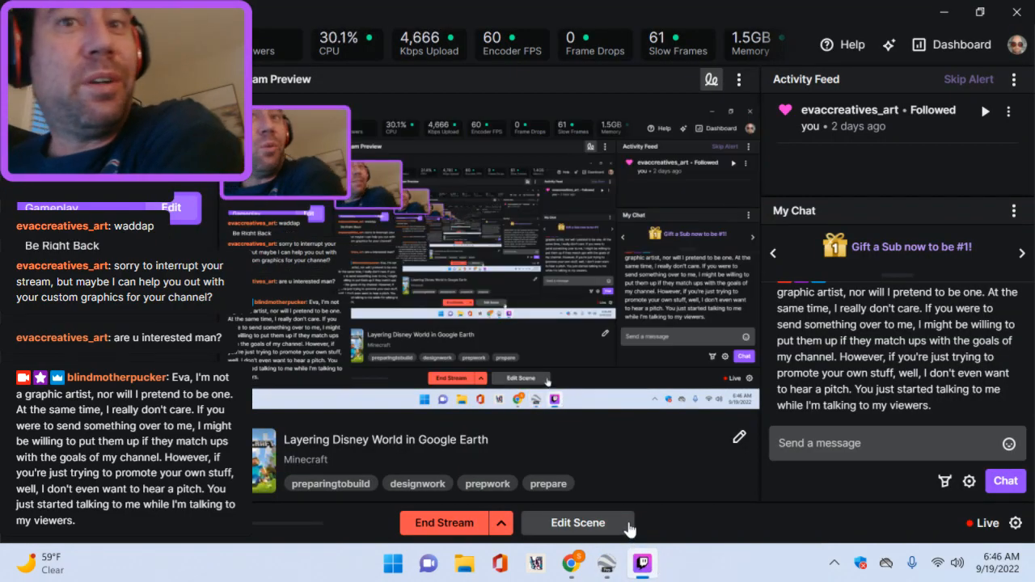